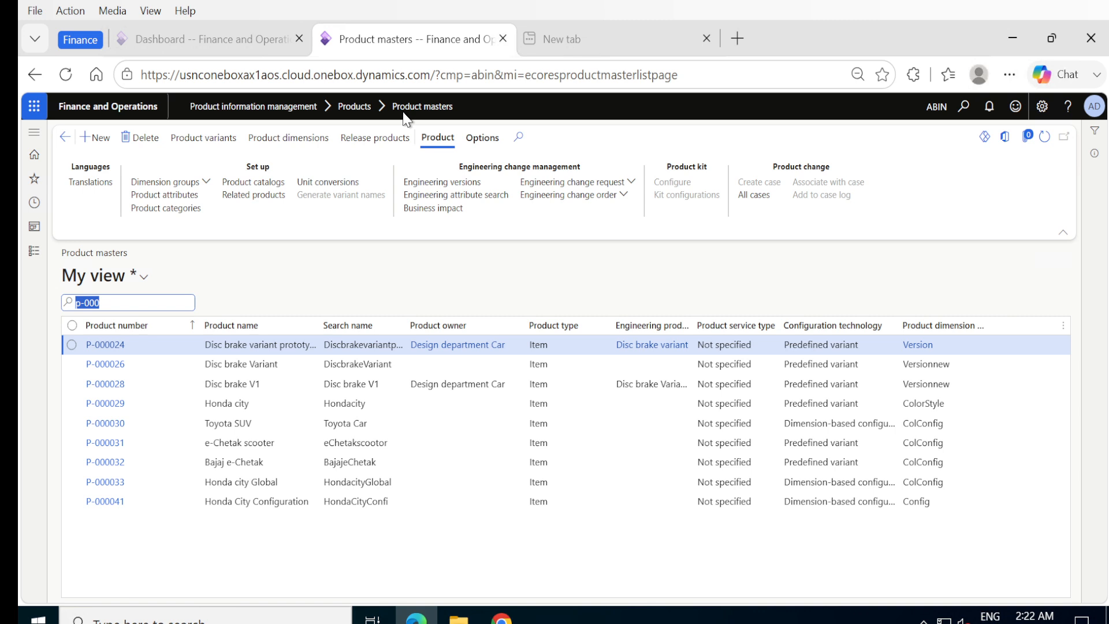
Start a new product master of type Item and name it "AB Honda city config.".
click(87, 139)
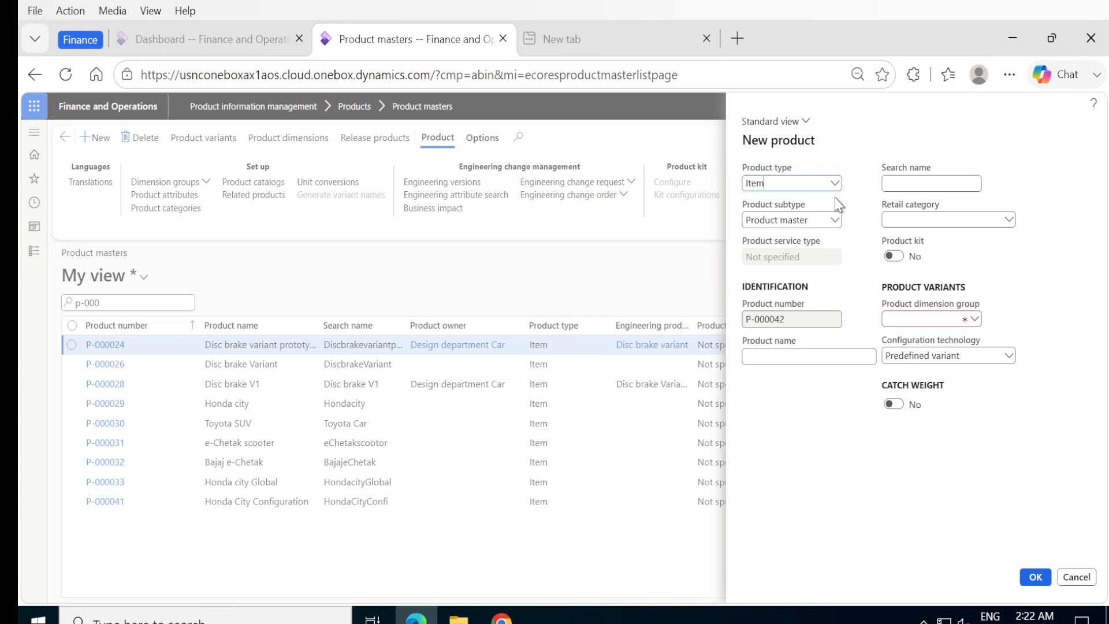
click(823, 354)
text(con)
text(figu)
text(rat)
Set the new product's dimension group to Config and its configuration technology to Dimension-based configuration.
click(973, 320)
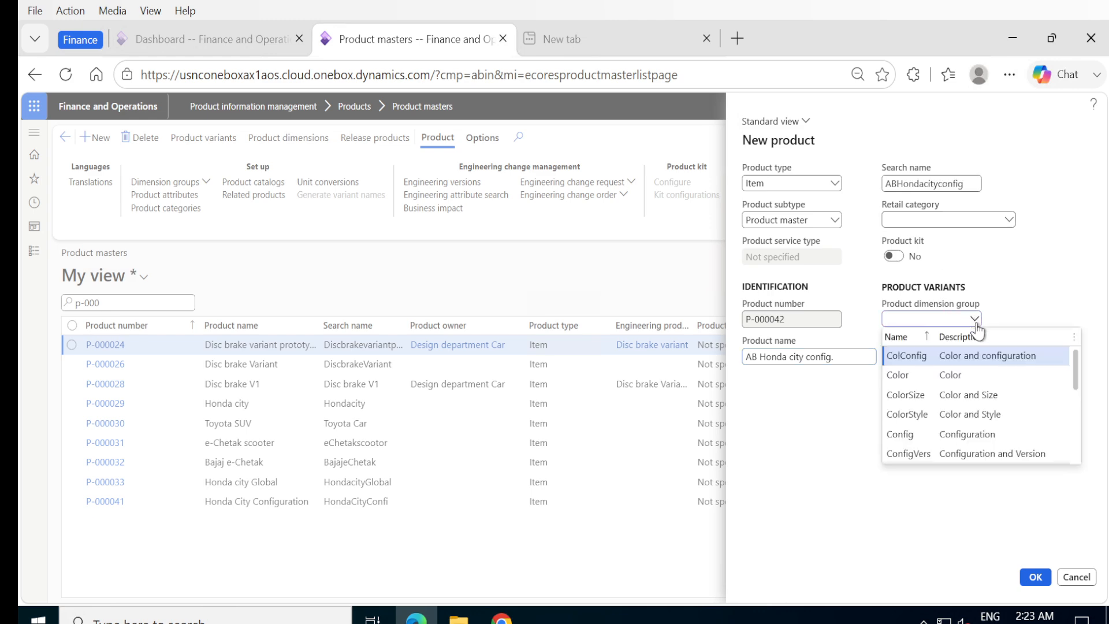
click(906, 434)
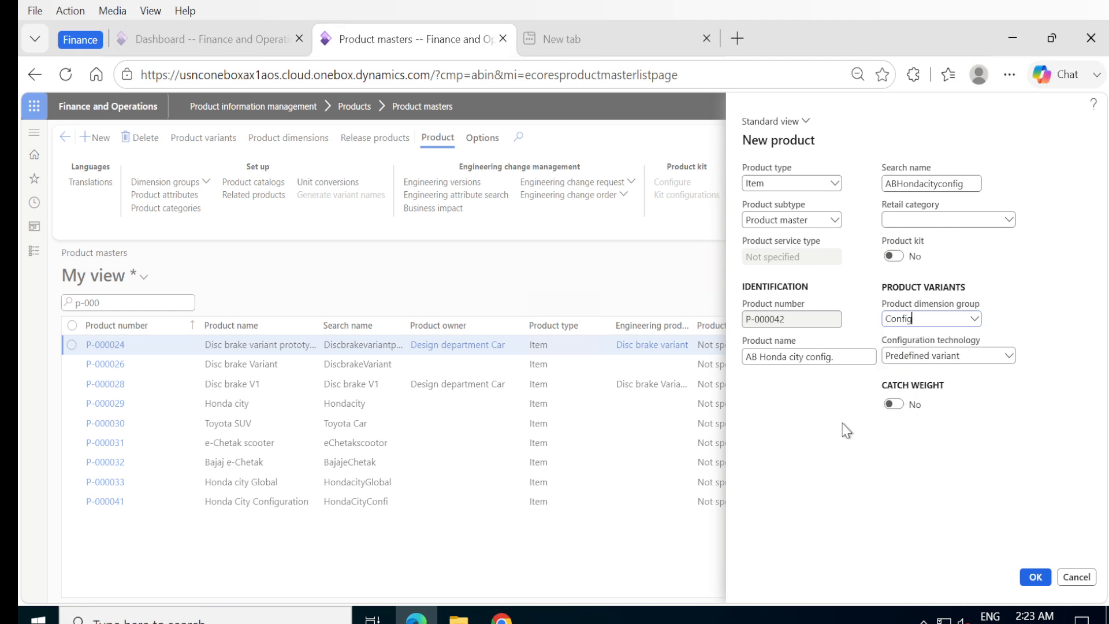
click(1009, 356)
click(959, 392)
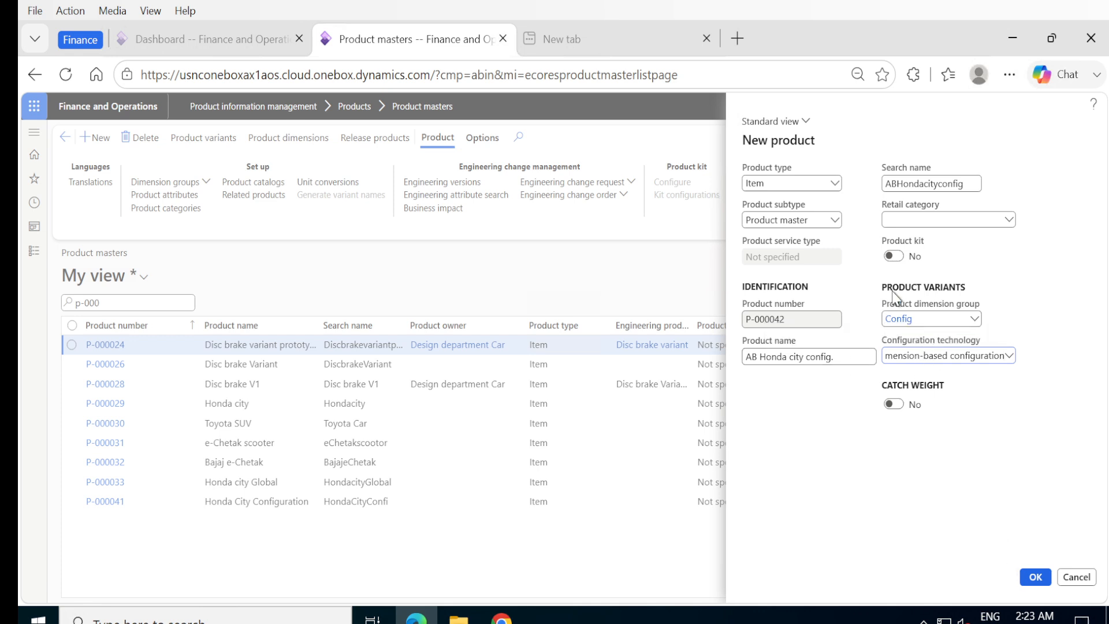
Review the available product dimension groups, choose Config again and create the product master.
click(975, 312)
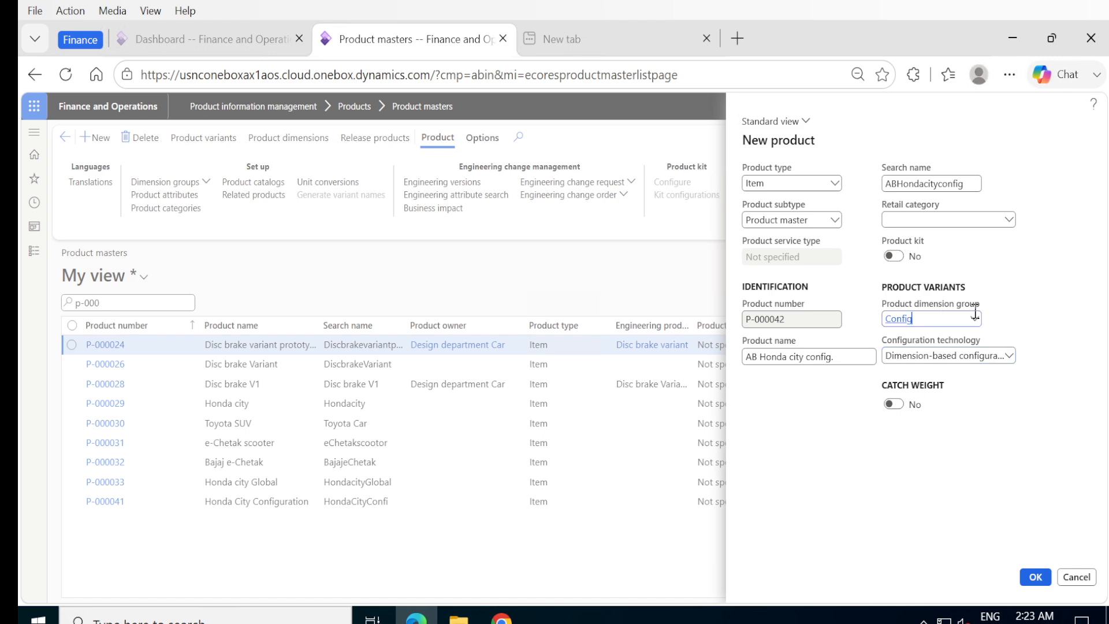
click(974, 319)
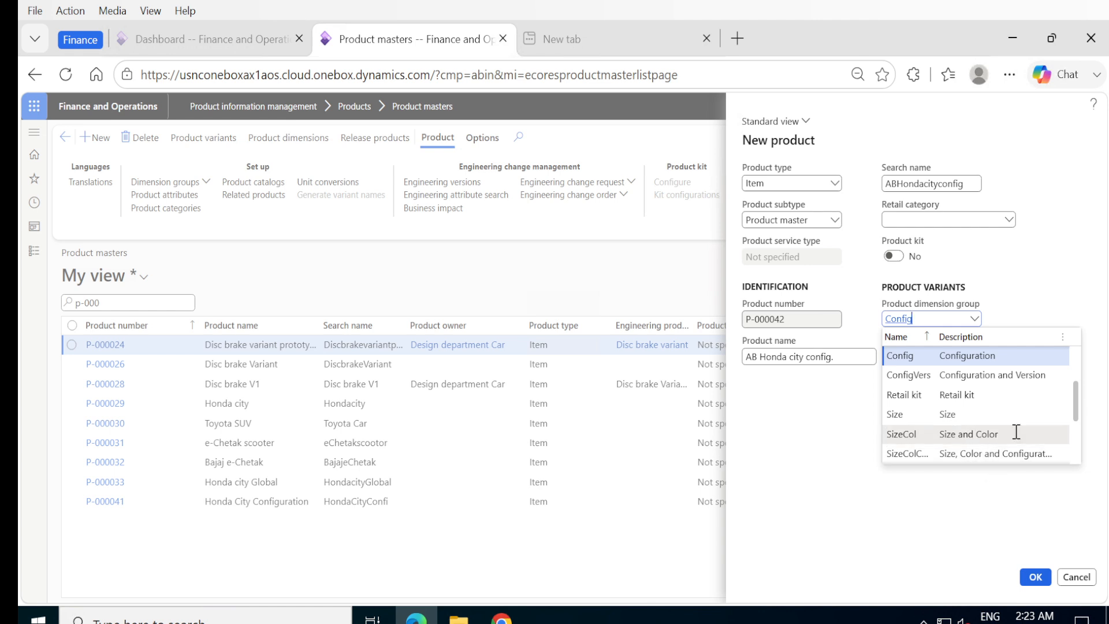
mouse_move(1076, 413)
mouse_down()
mouse_move(1075, 452)
mouse_move(1067, 411)
mouse_up()
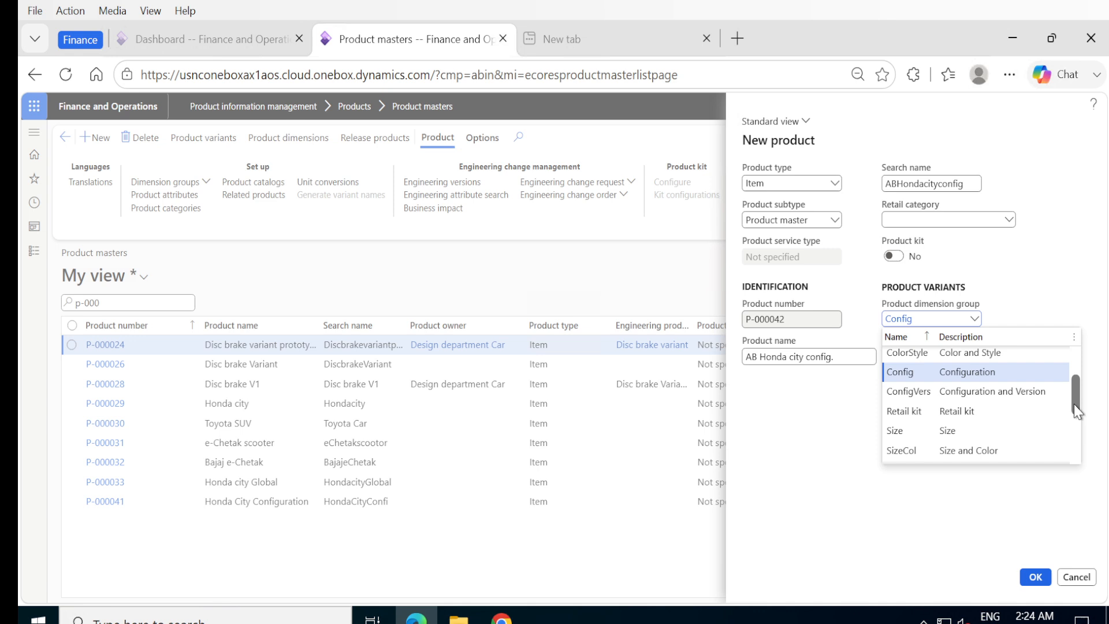
drag(1077, 411, 1075, 413)
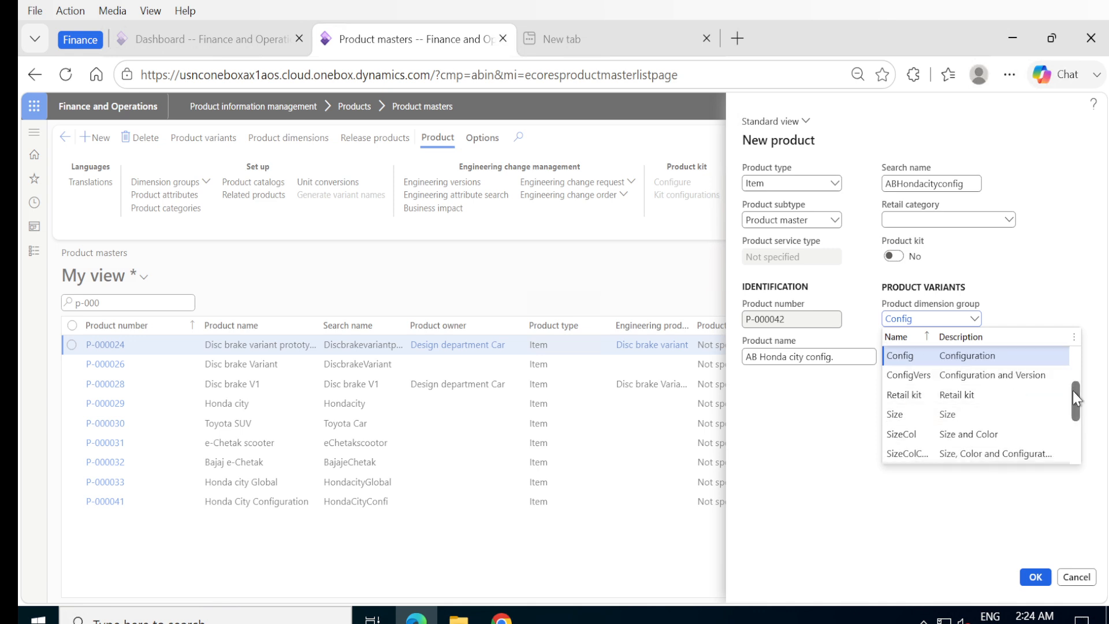
drag(1073, 391, 1077, 443)
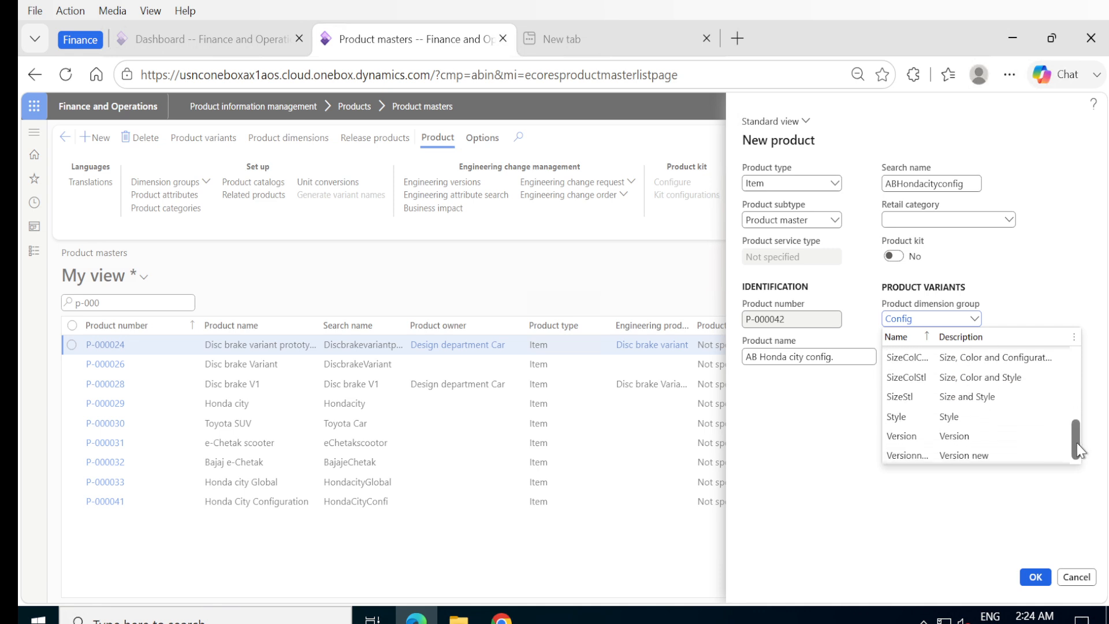
scroll(926, 439, up, 3)
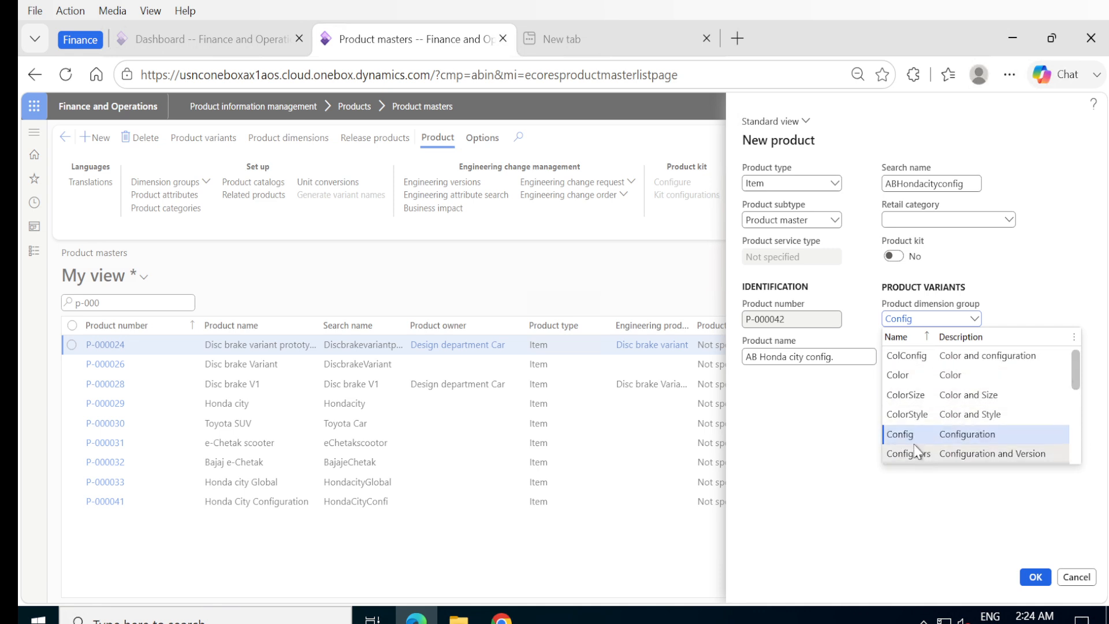
click(911, 435)
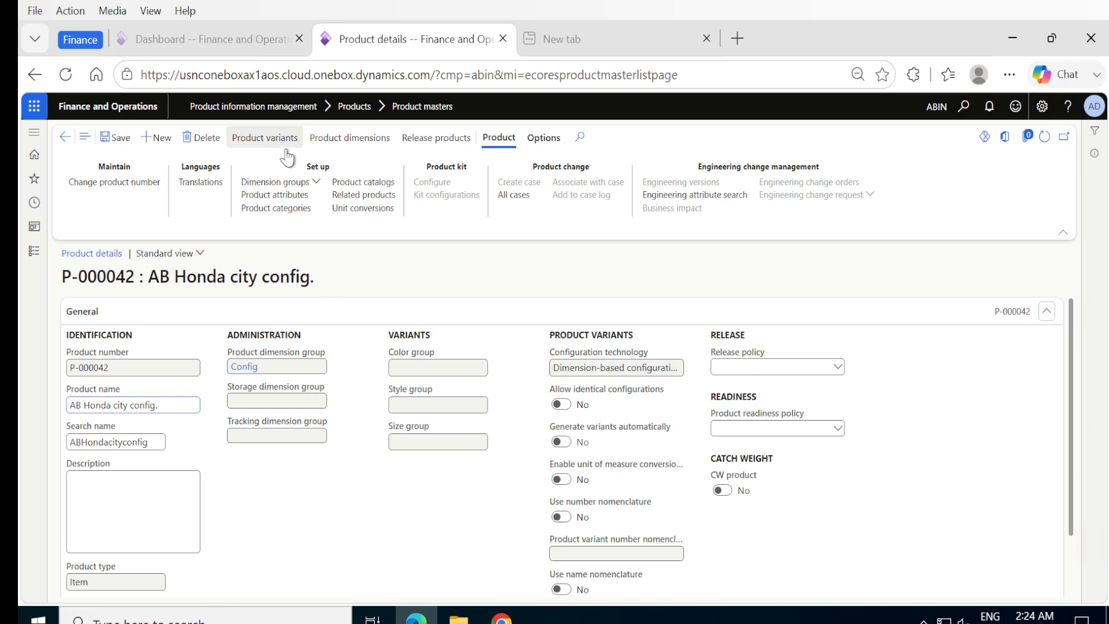
Assign the storage dimension group Site and the tracking dimension group None to the AB Honda city config. product master.
click(352, 138)
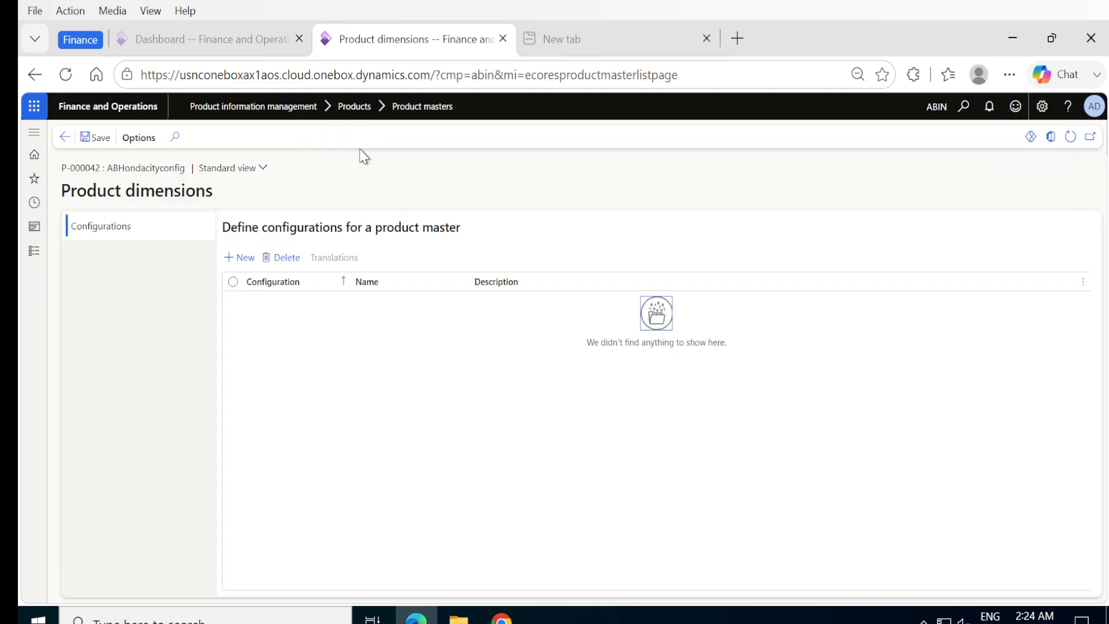
click(64, 141)
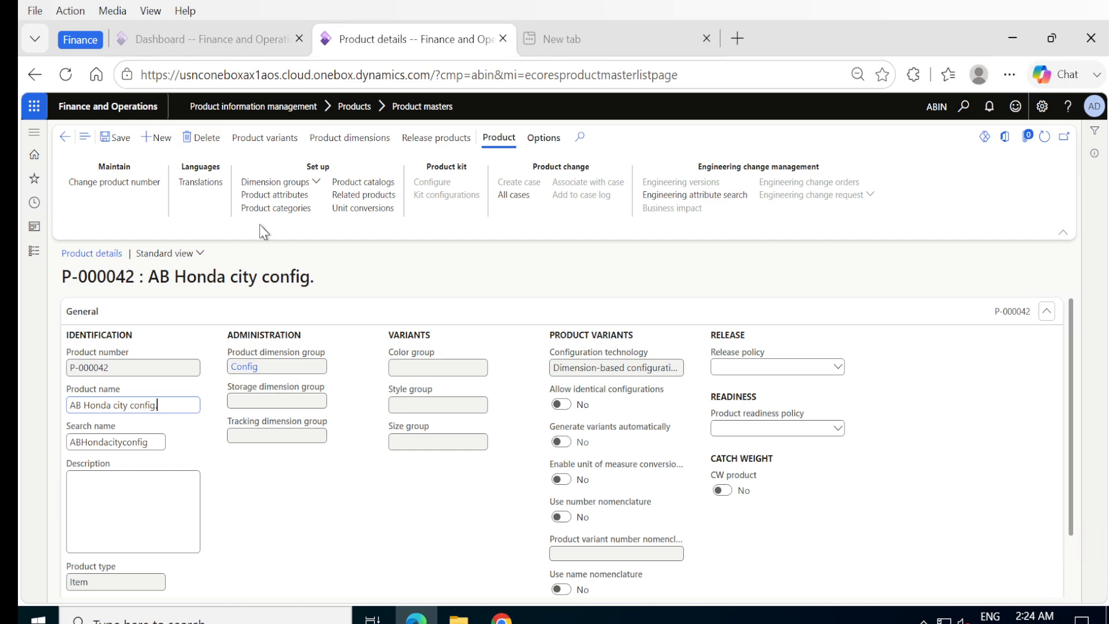
click(300, 183)
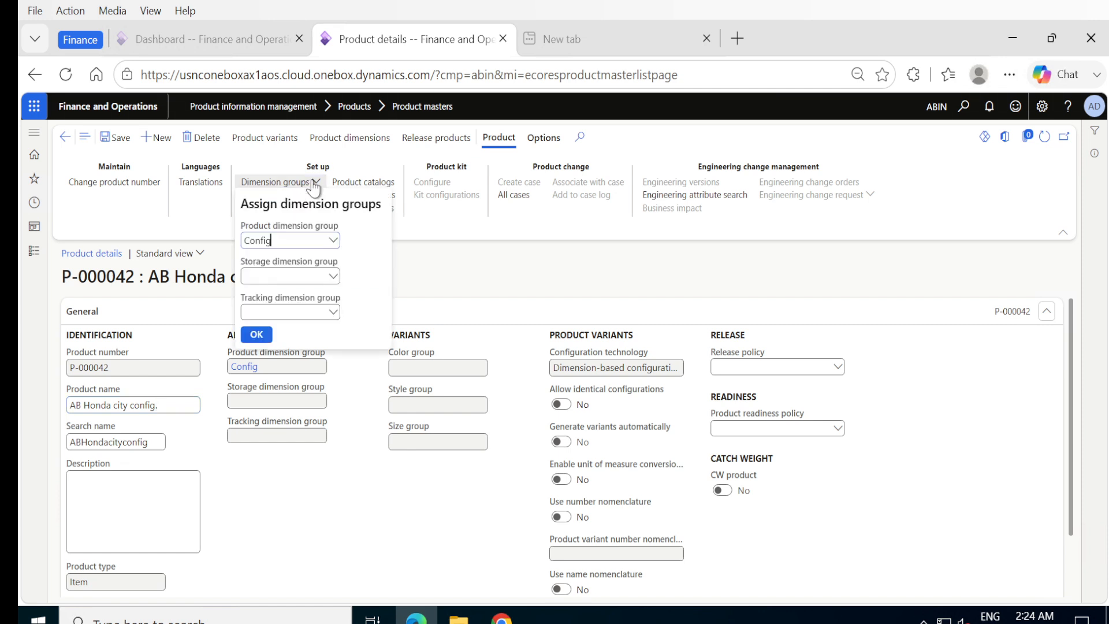
click(333, 276)
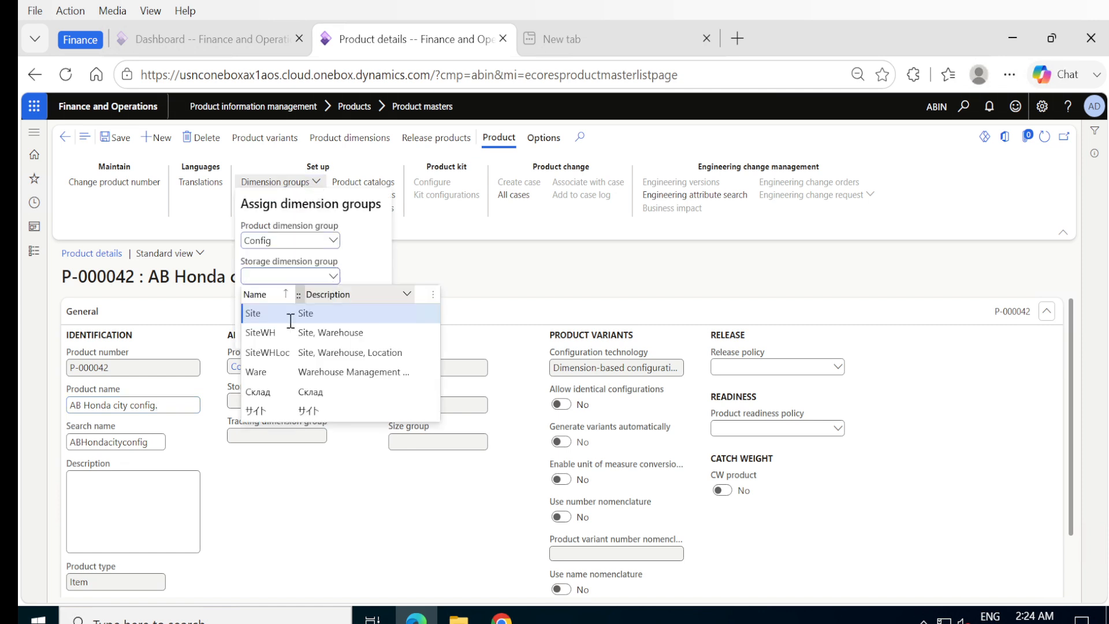
click(249, 314)
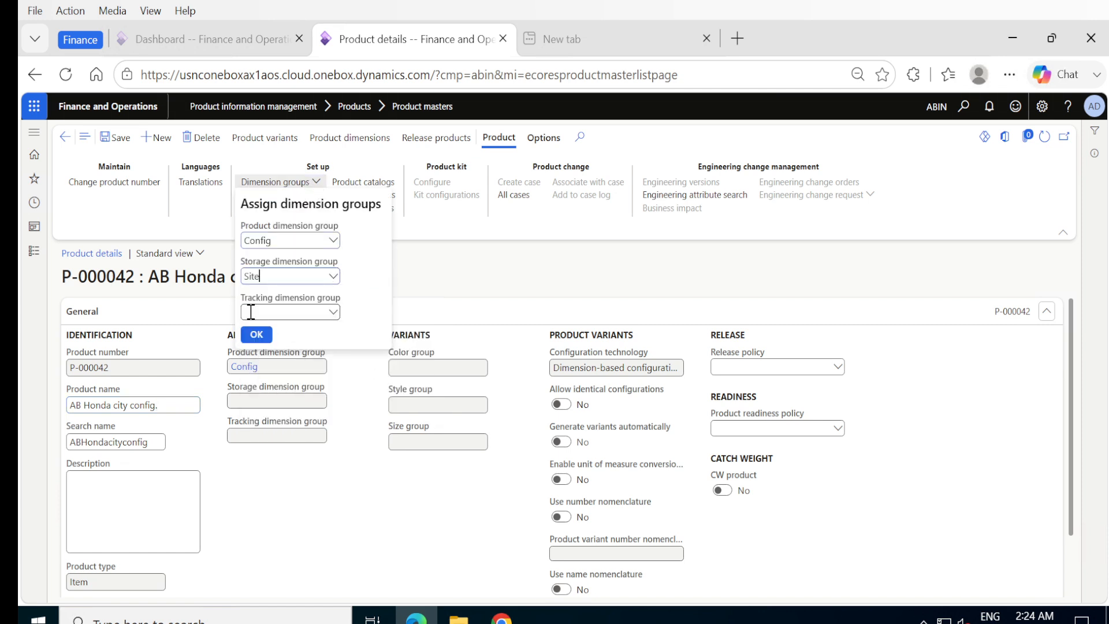
click(333, 313)
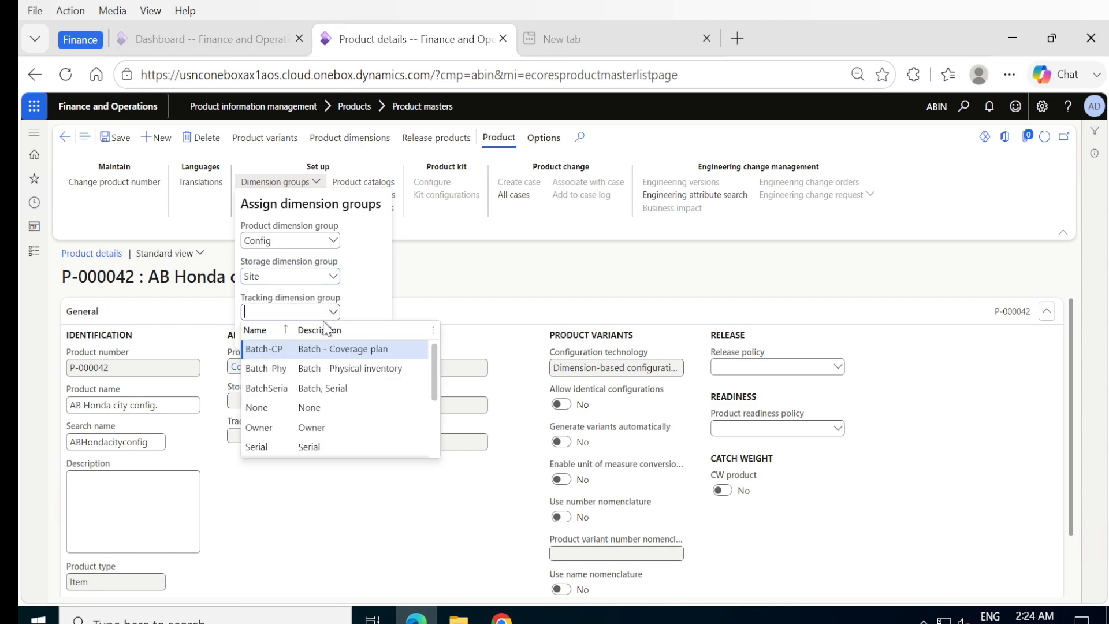
click(266, 409)
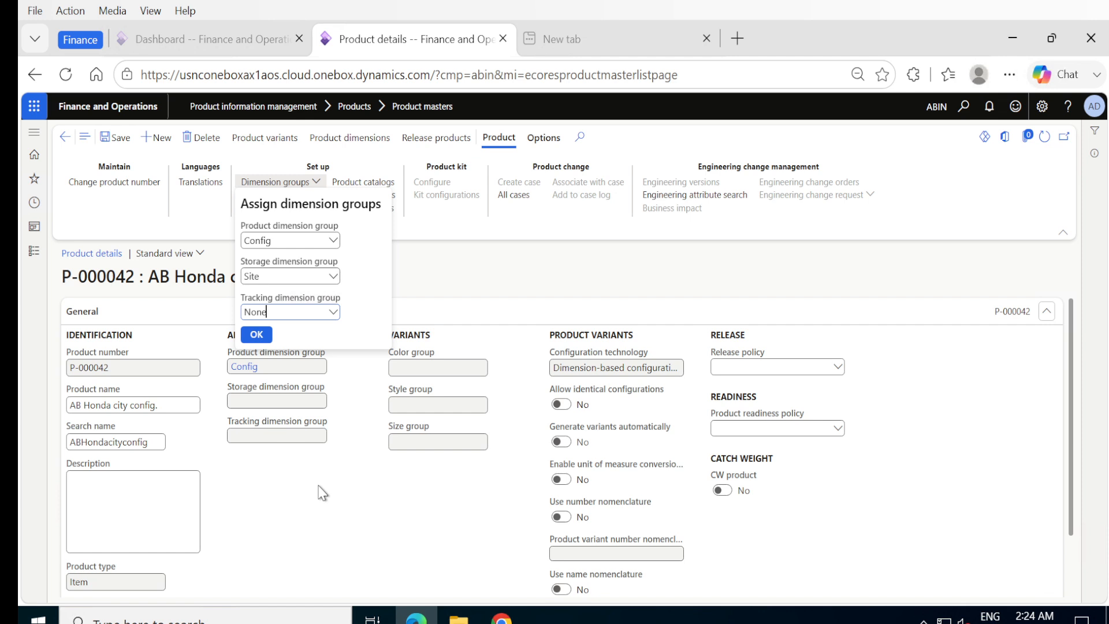
click(256, 335)
click(259, 336)
Copy the search name ABHondacityconfig into the product's description and save the record.
click(126, 445)
key(ctrl+c)
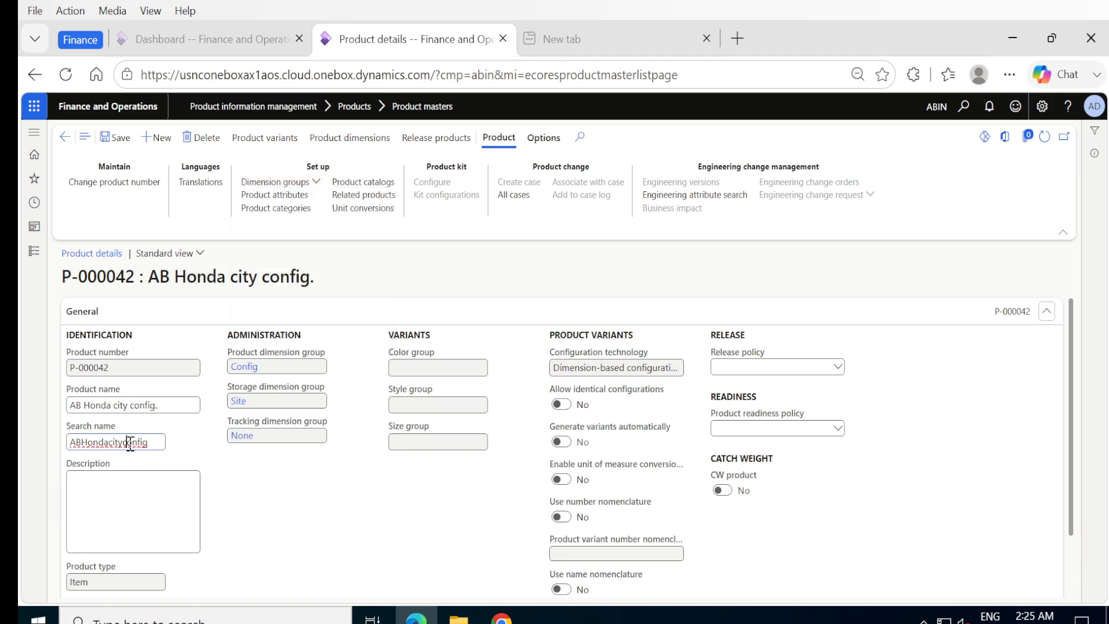
click(151, 480)
key(ctrl+v)
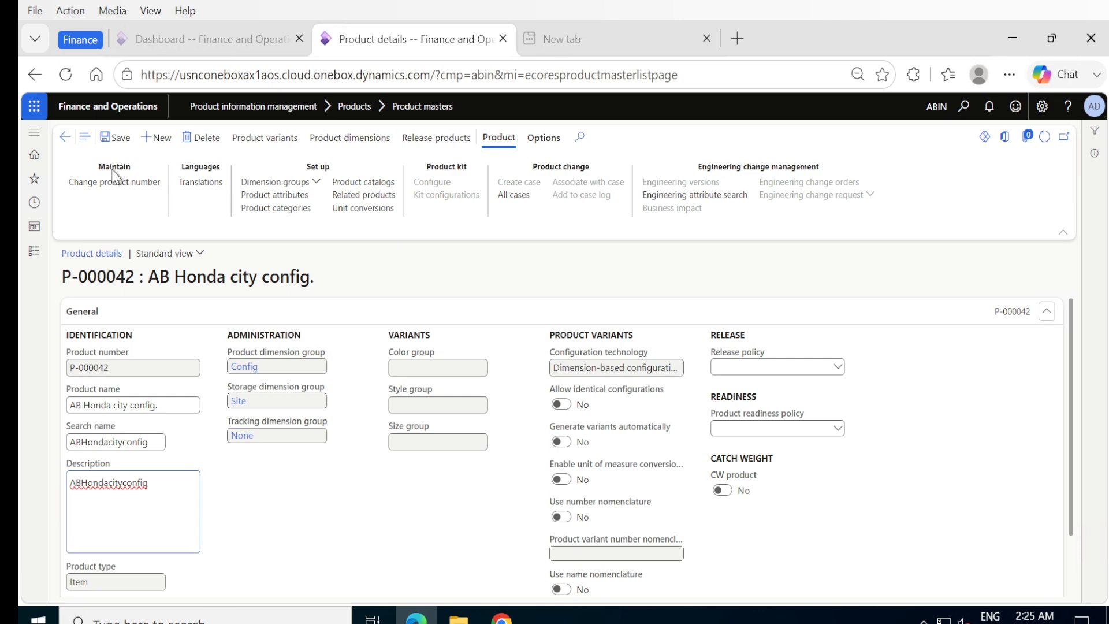
click(116, 137)
scroll(412, 490, down, 2)
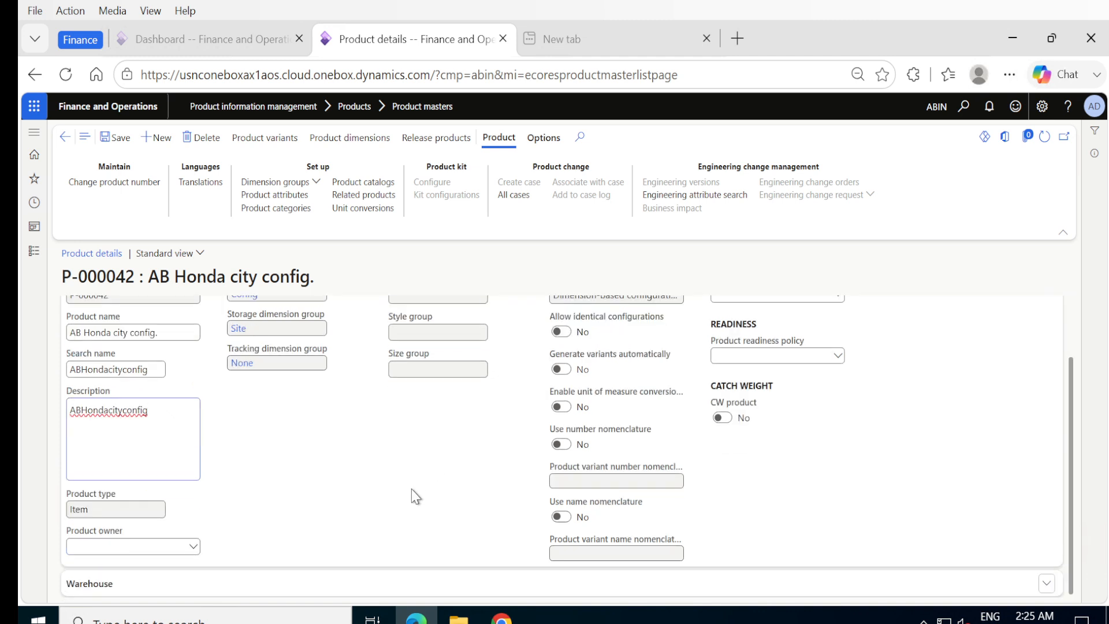
scroll(412, 489, up, 2)
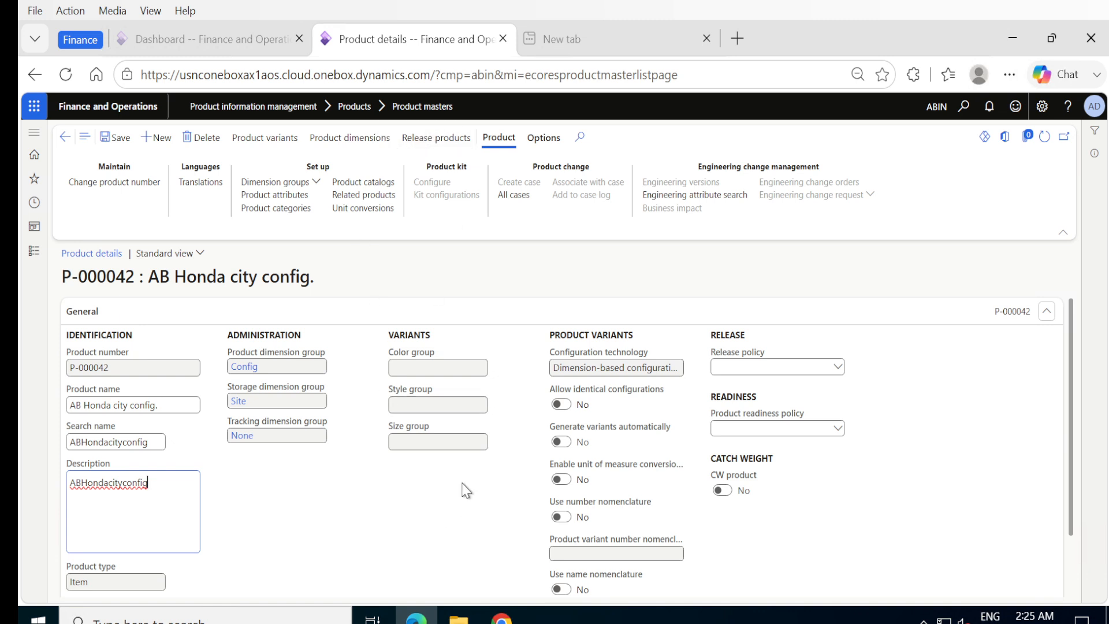
scroll(462, 503, down, 1)
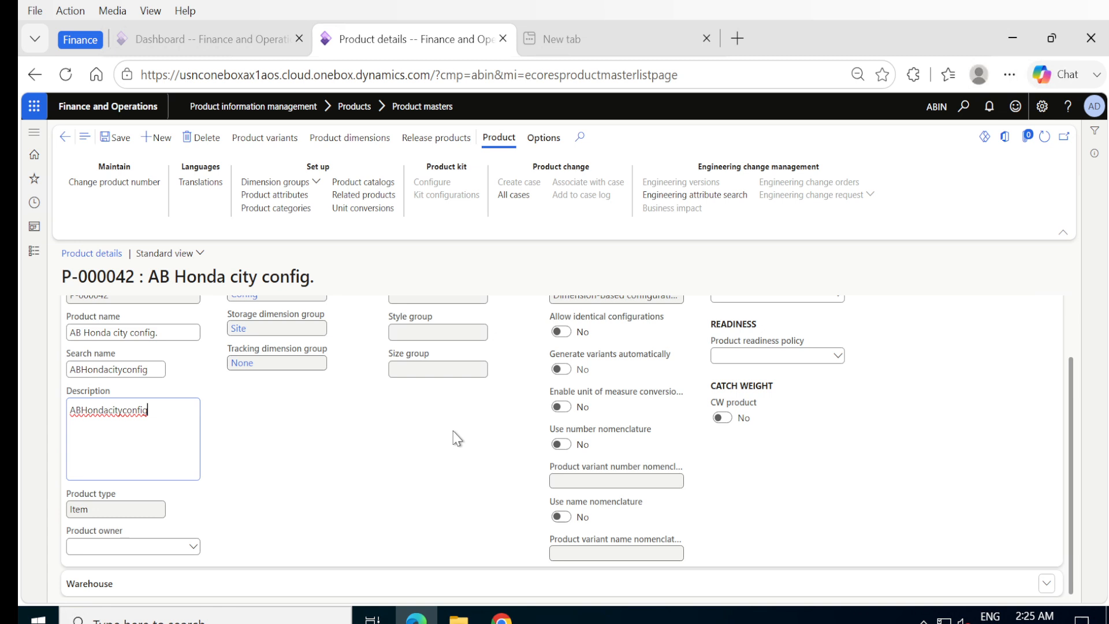
scroll(454, 438, up, 1)
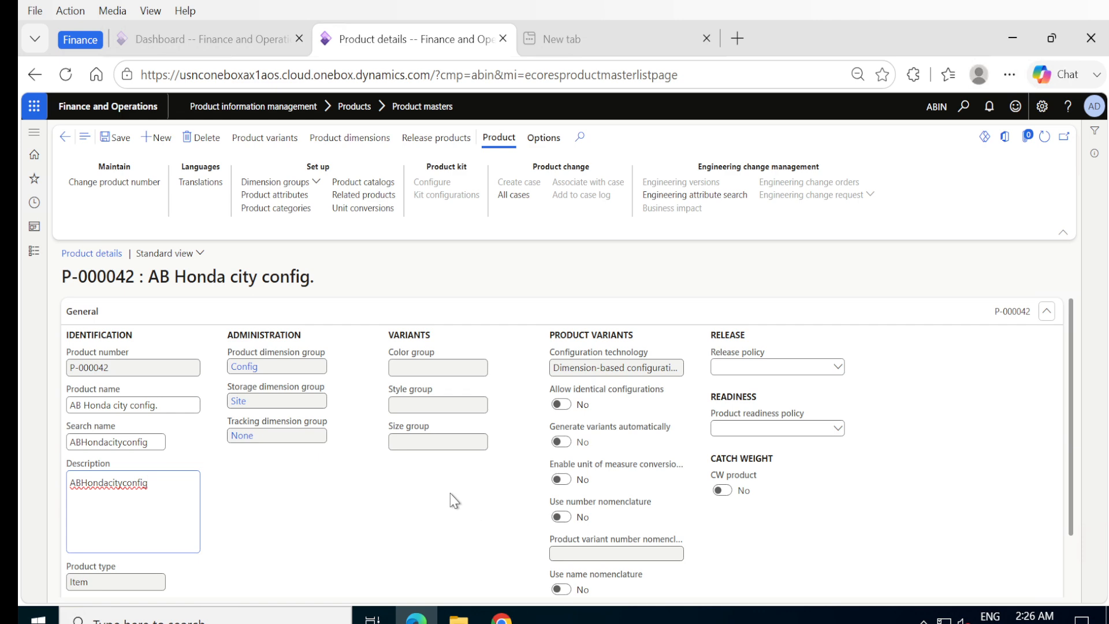
Release the AB Honda city config. product, including its product master, to the company ABIN.
click(423, 144)
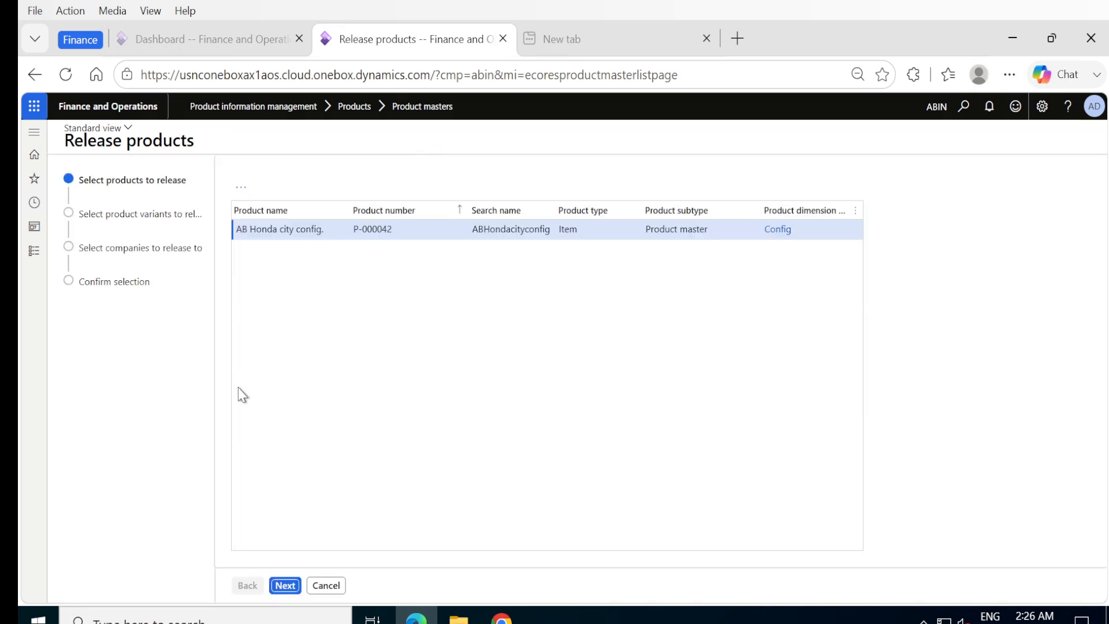
click(285, 585)
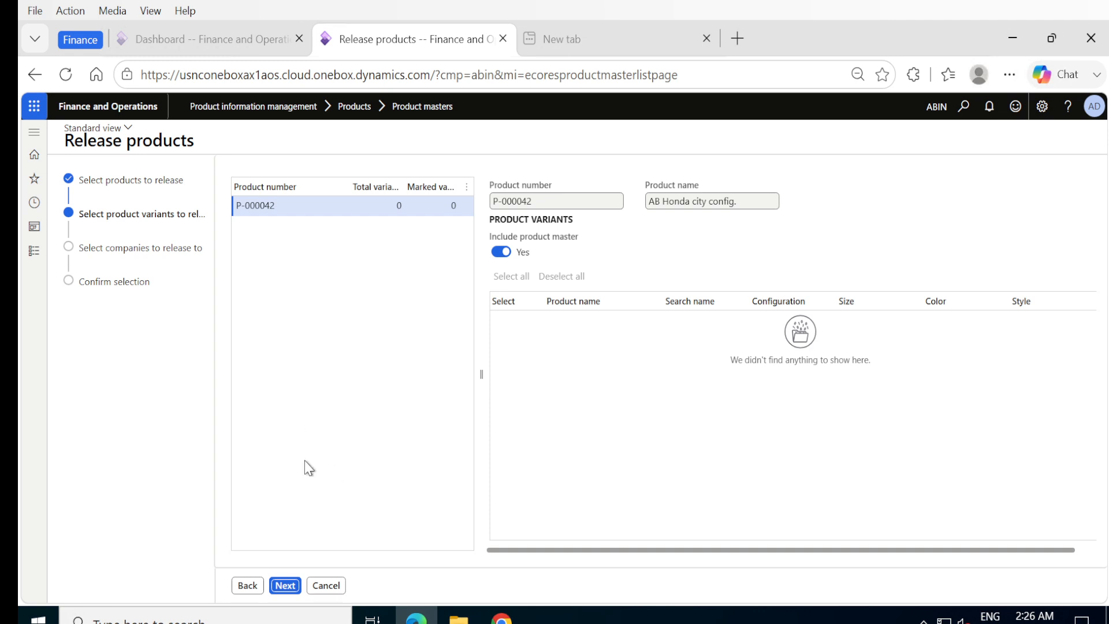
click(285, 584)
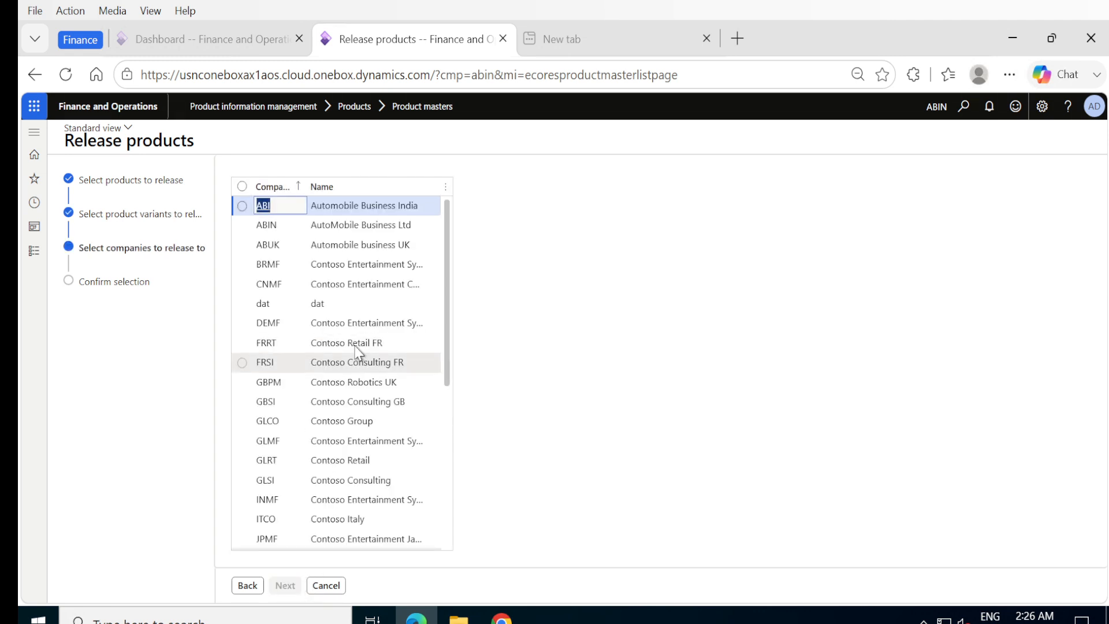
click(242, 227)
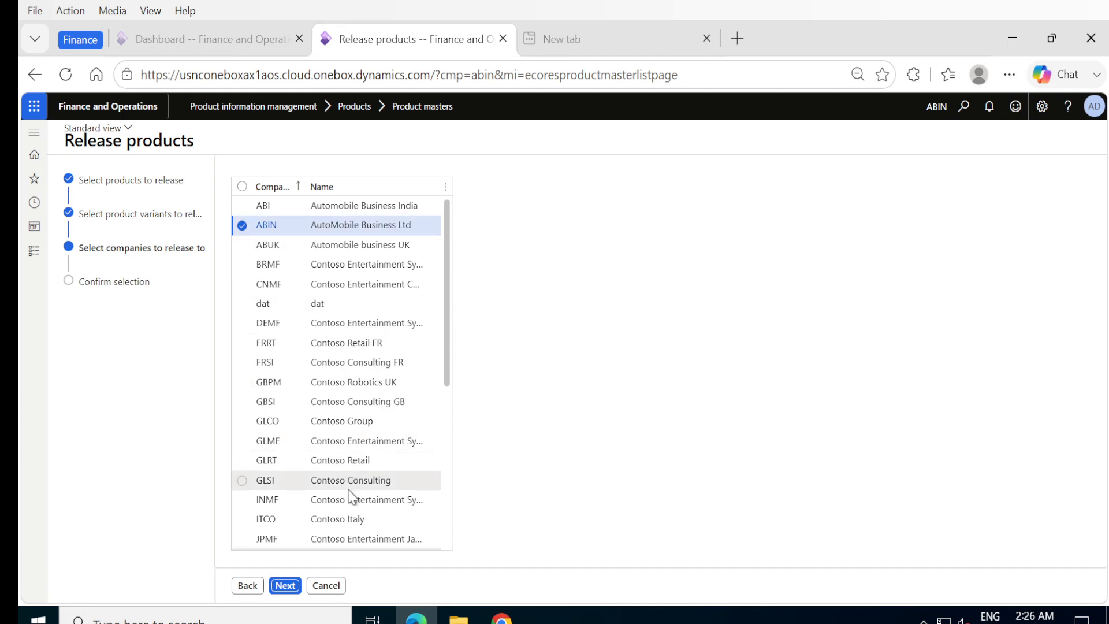
click(290, 587)
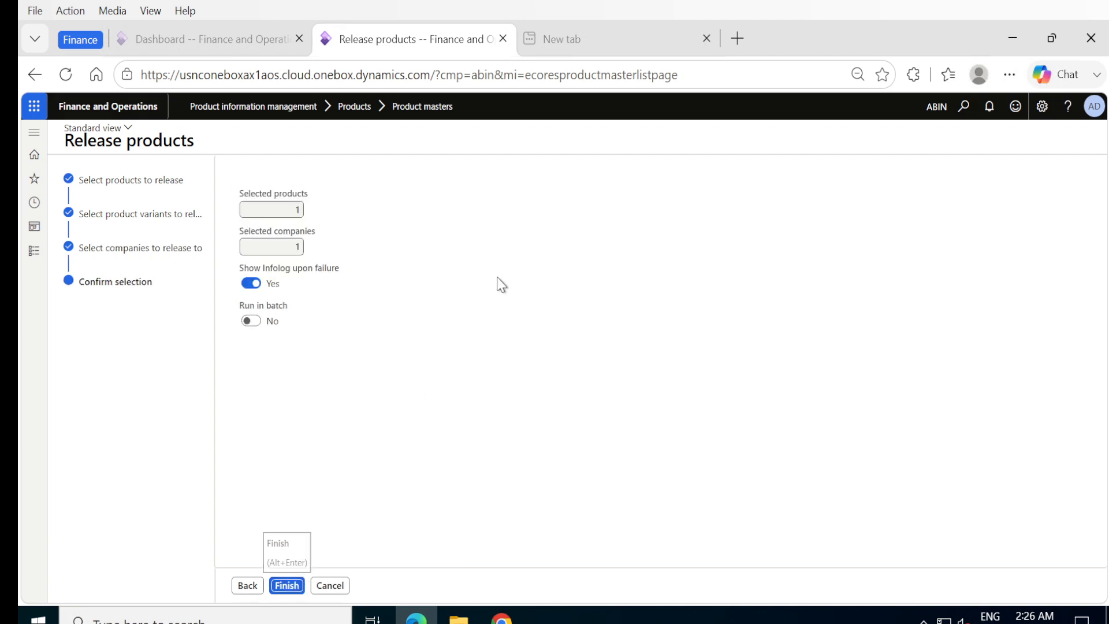
click(301, 588)
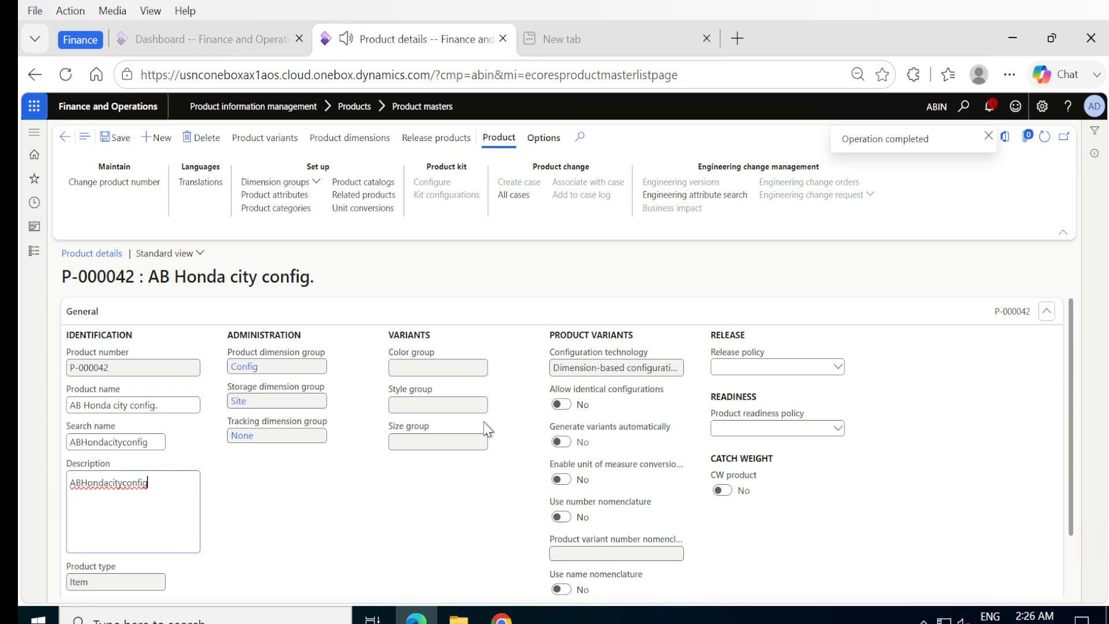
Open the Released products list in the Product information management module.
click(34, 253)
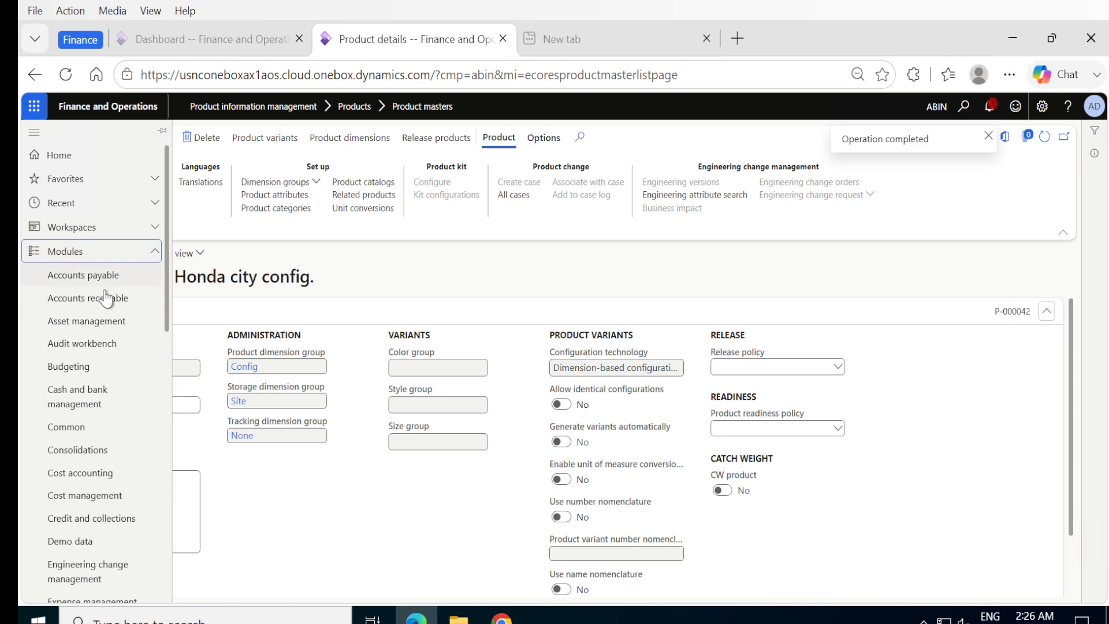
scroll(141, 324, down, 10)
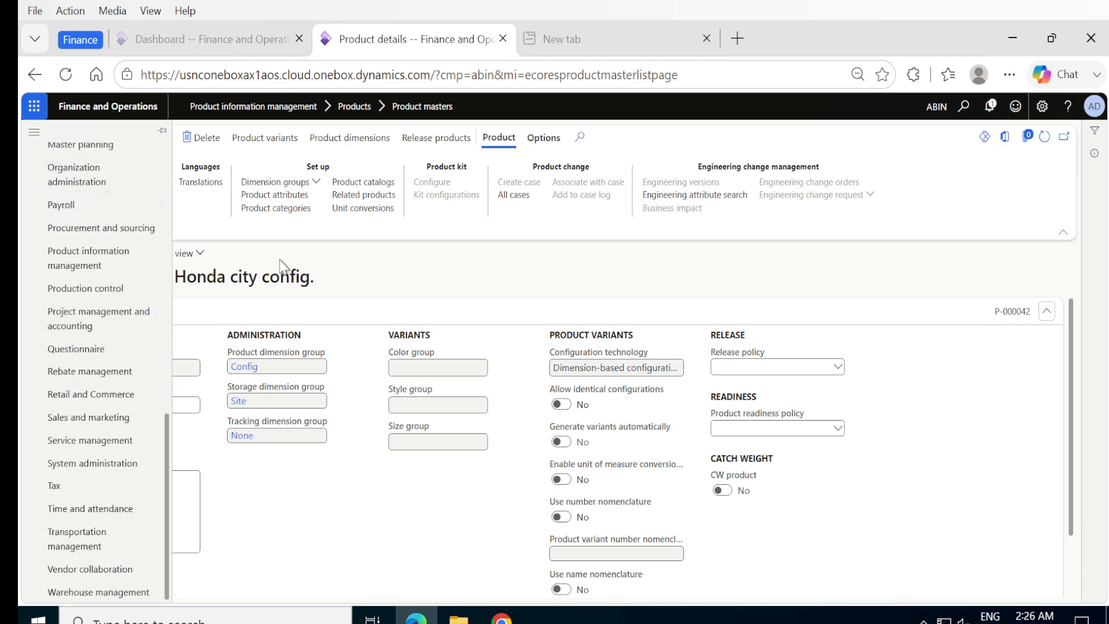
scroll(185, 361, down, 1)
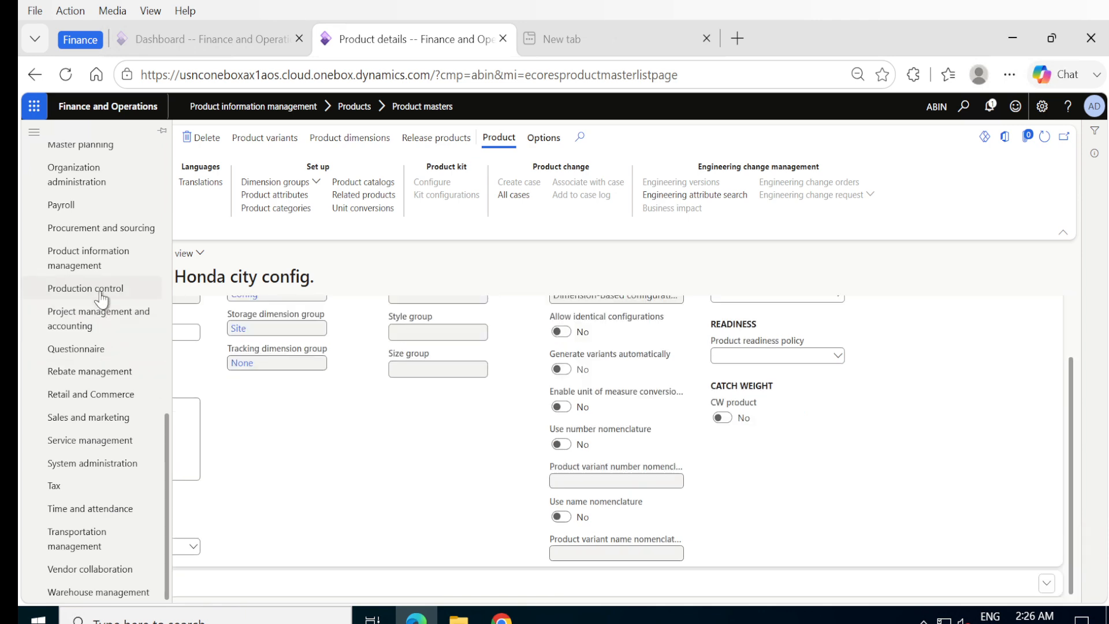
click(88, 261)
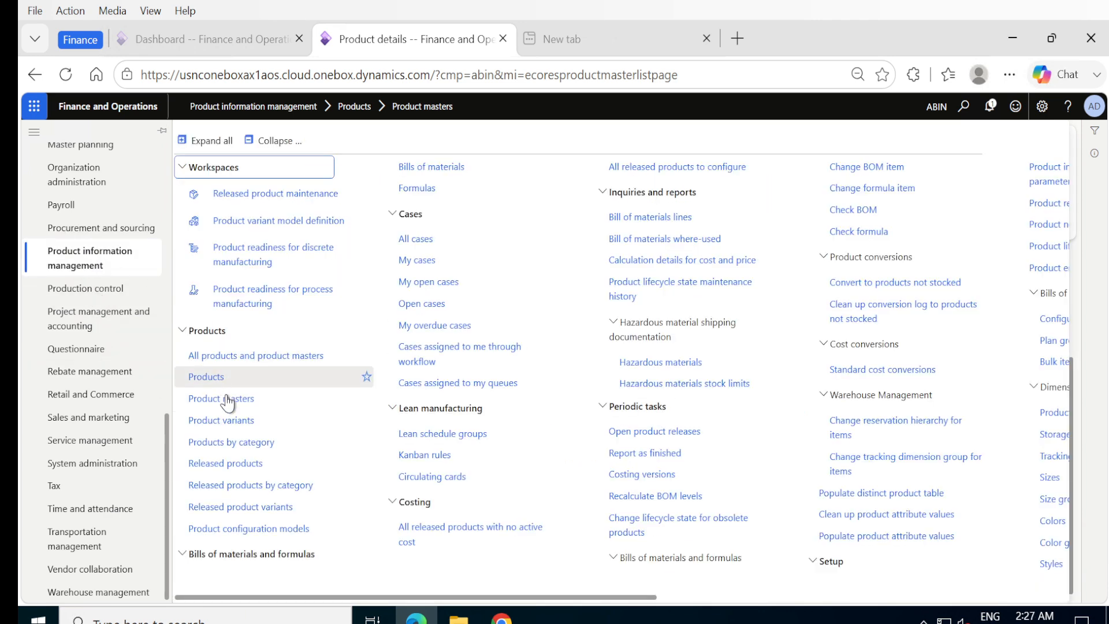
click(214, 466)
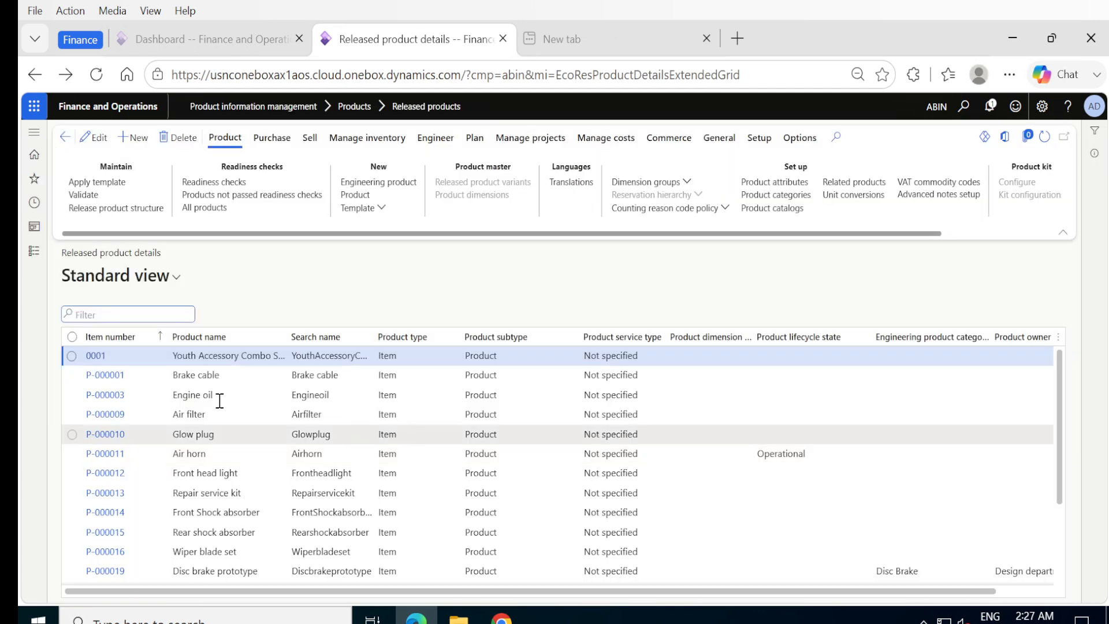
Open the released product AB Honda city config. for editing and set its item model group to Vehicles.
scroll(186, 549, down, 3)
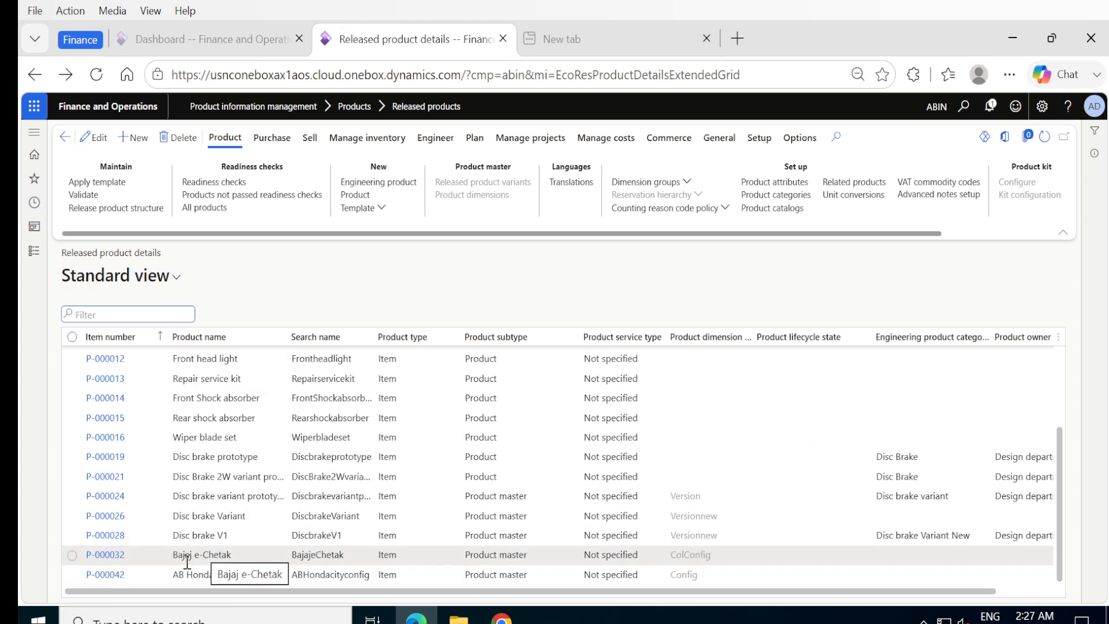
click(119, 576)
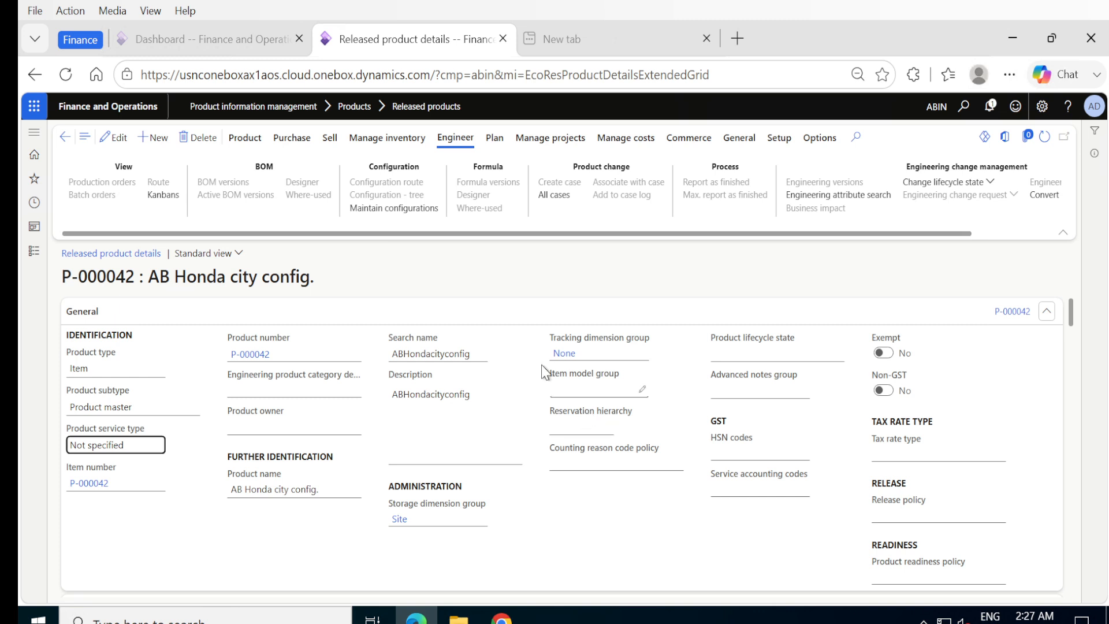
click(116, 138)
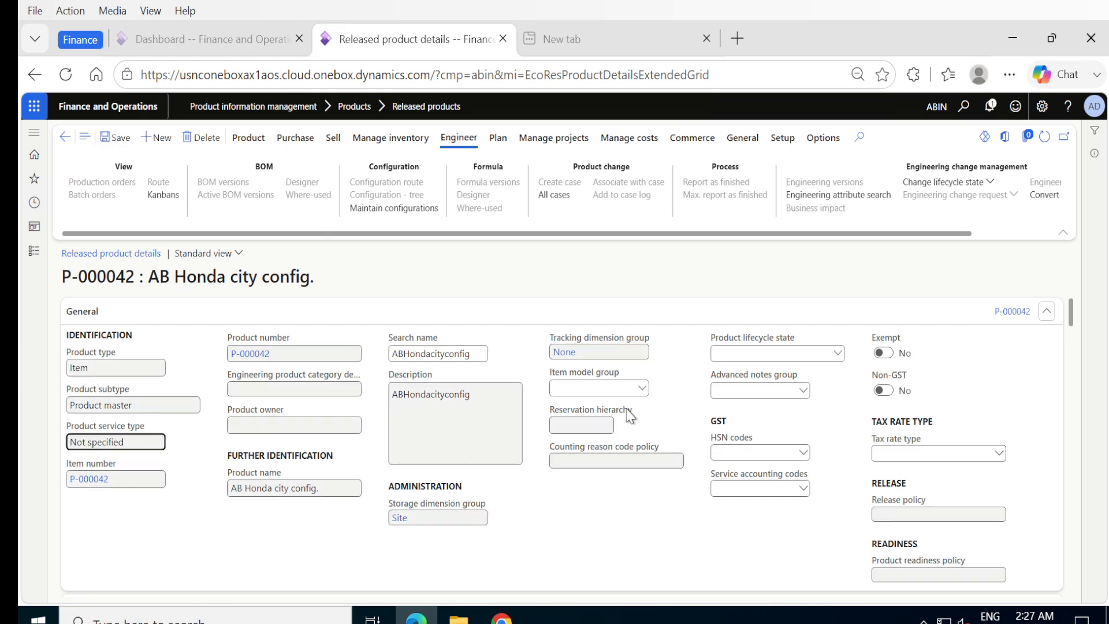
click(641, 389)
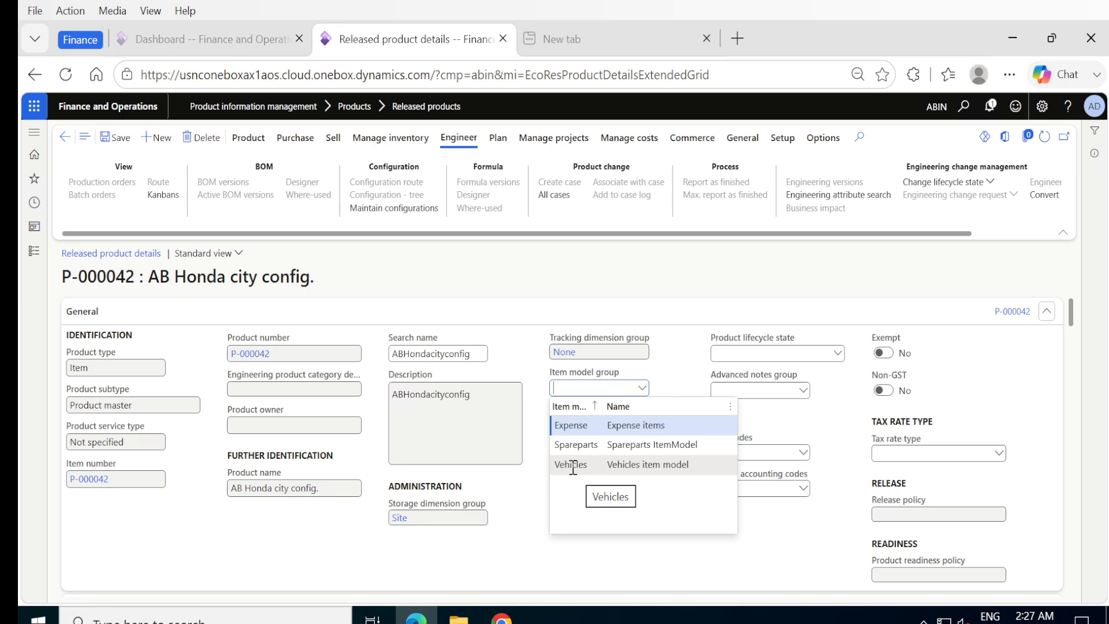
key(Down)
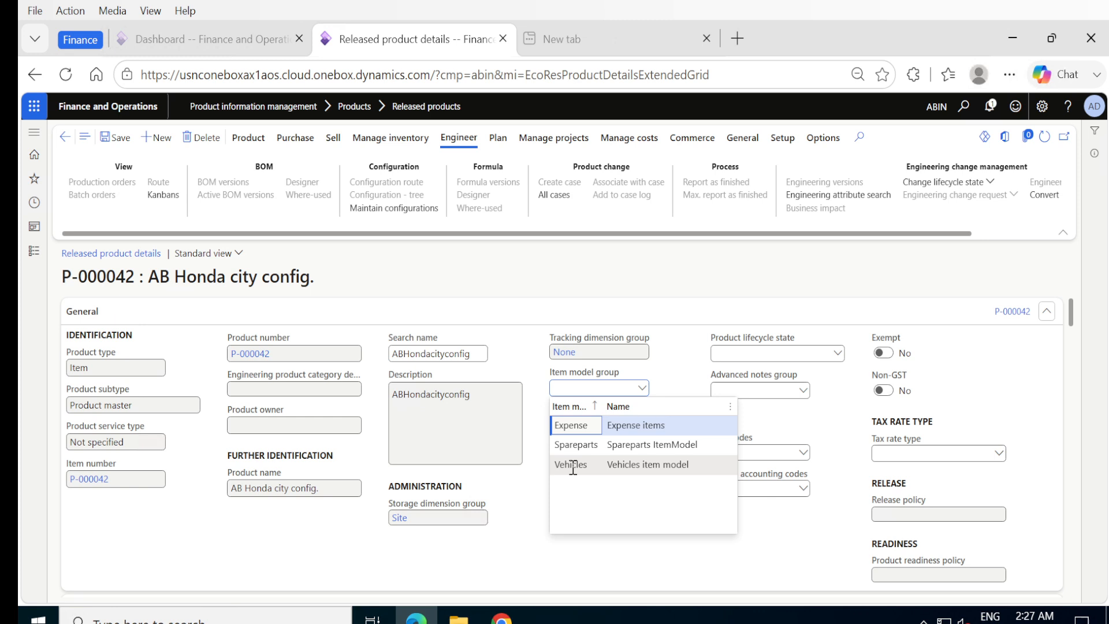
click(572, 465)
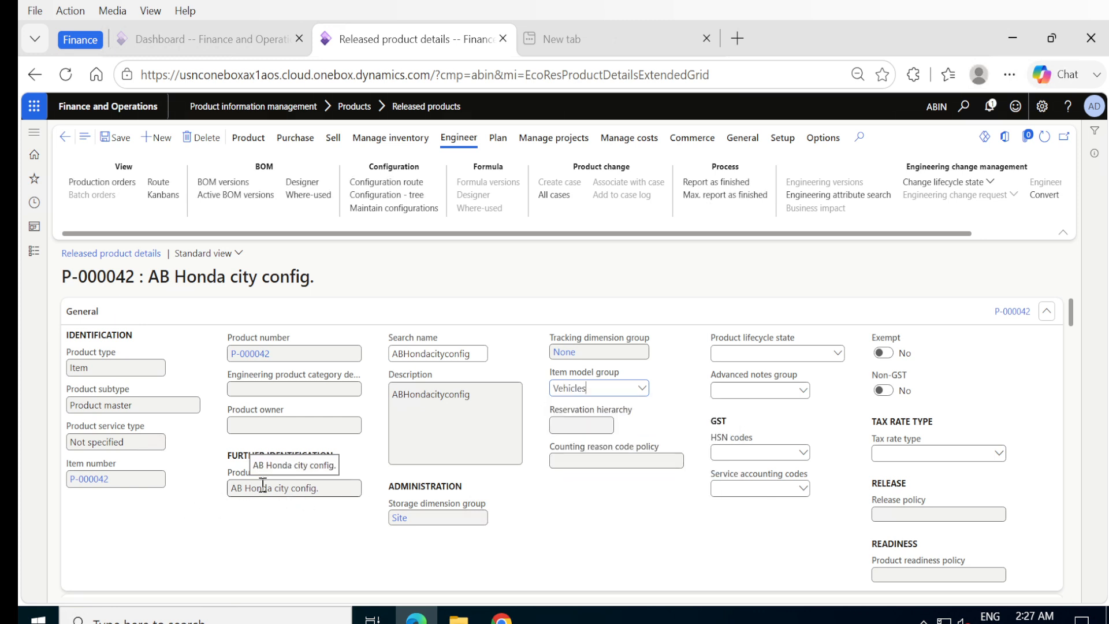
Set the product's purchase order unit to ea.
scroll(259, 485, down, 5)
scroll(263, 484, down, 1)
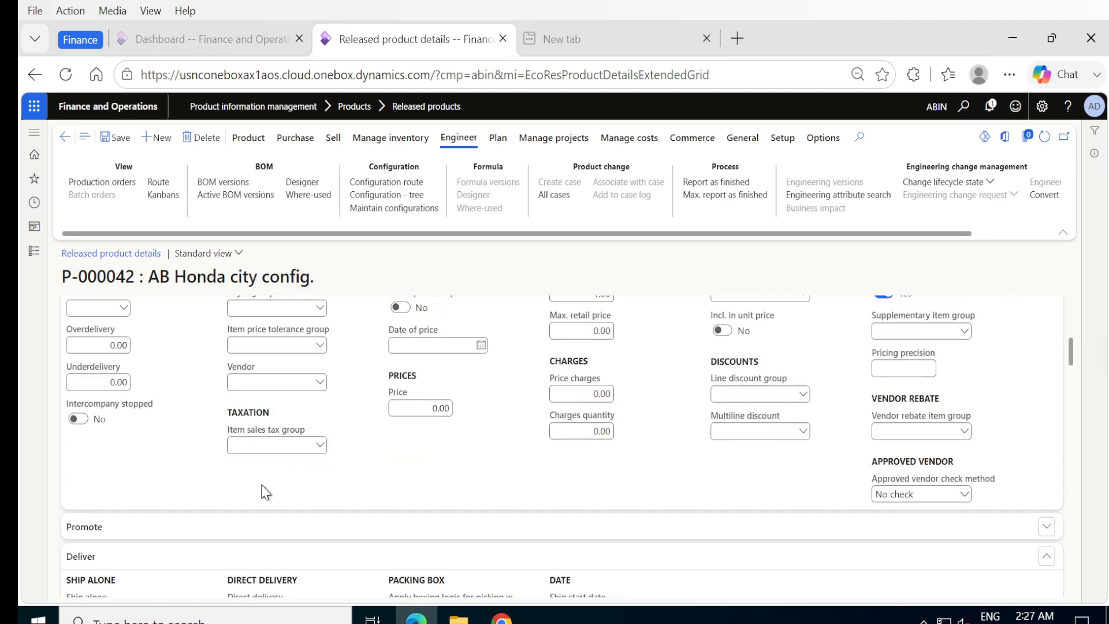
scroll(265, 488, up, 1)
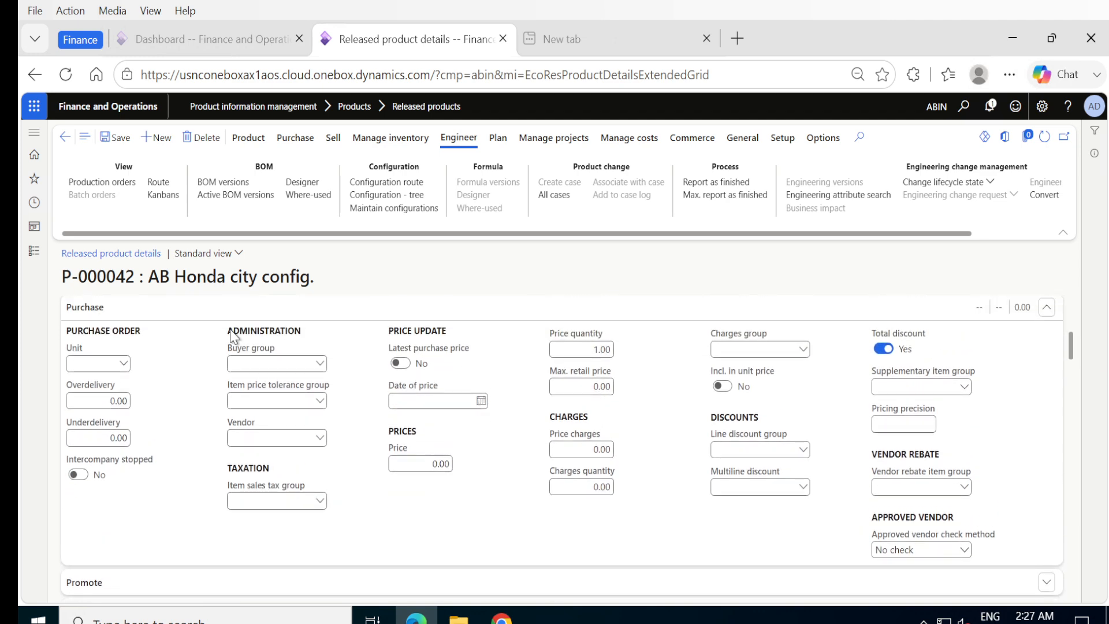
click(80, 360)
text(ea)
key(Tab)
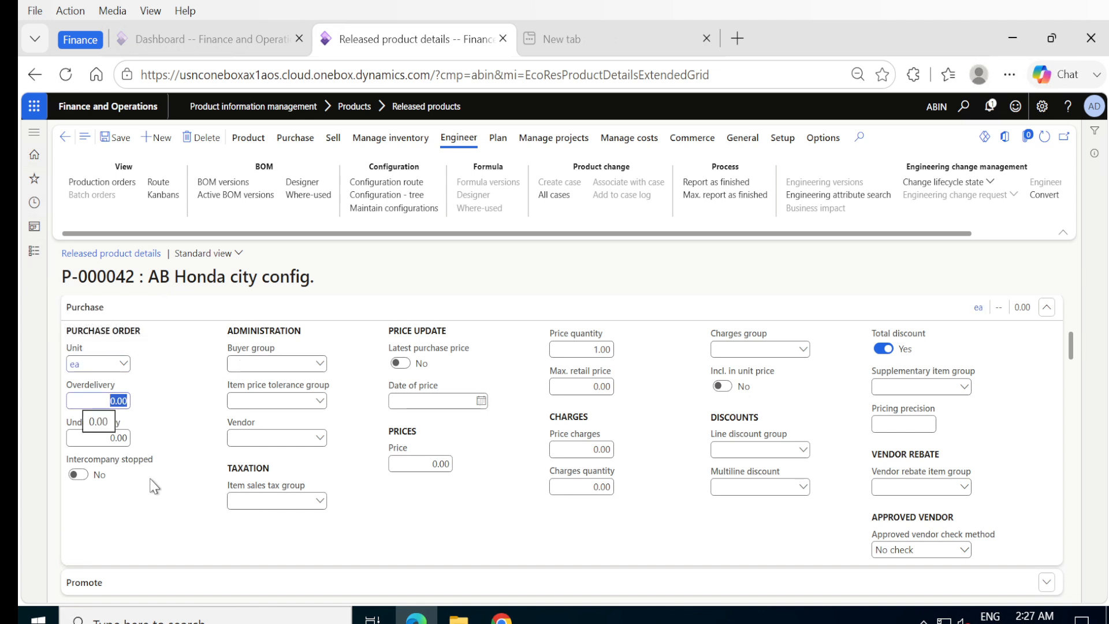
Set the product's sales order unit to ea.
scroll(162, 504, down, 10)
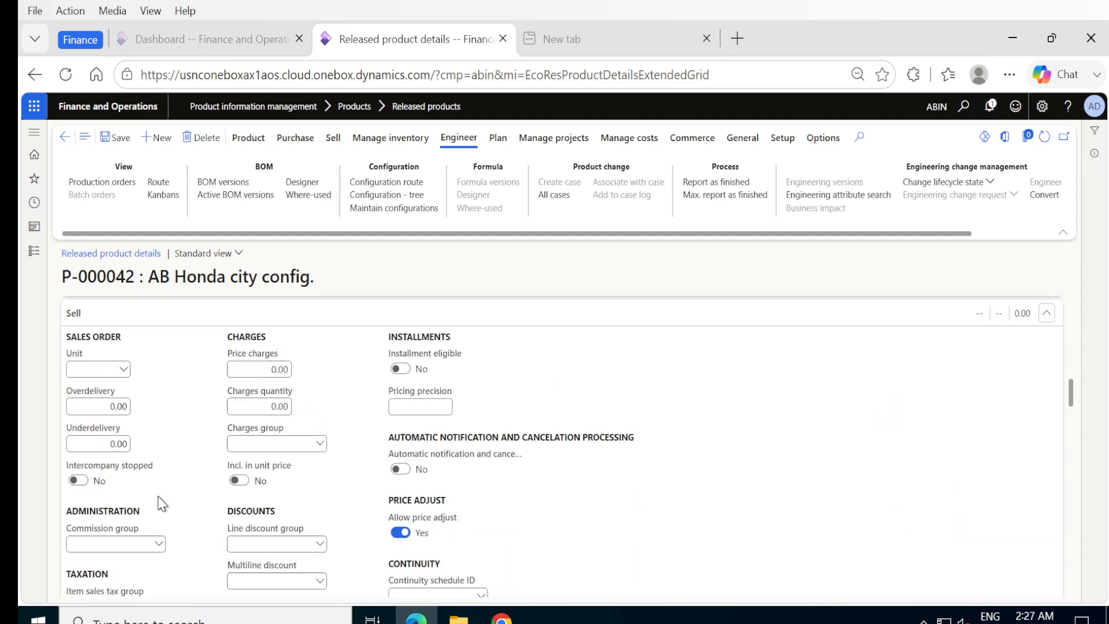
click(106, 346)
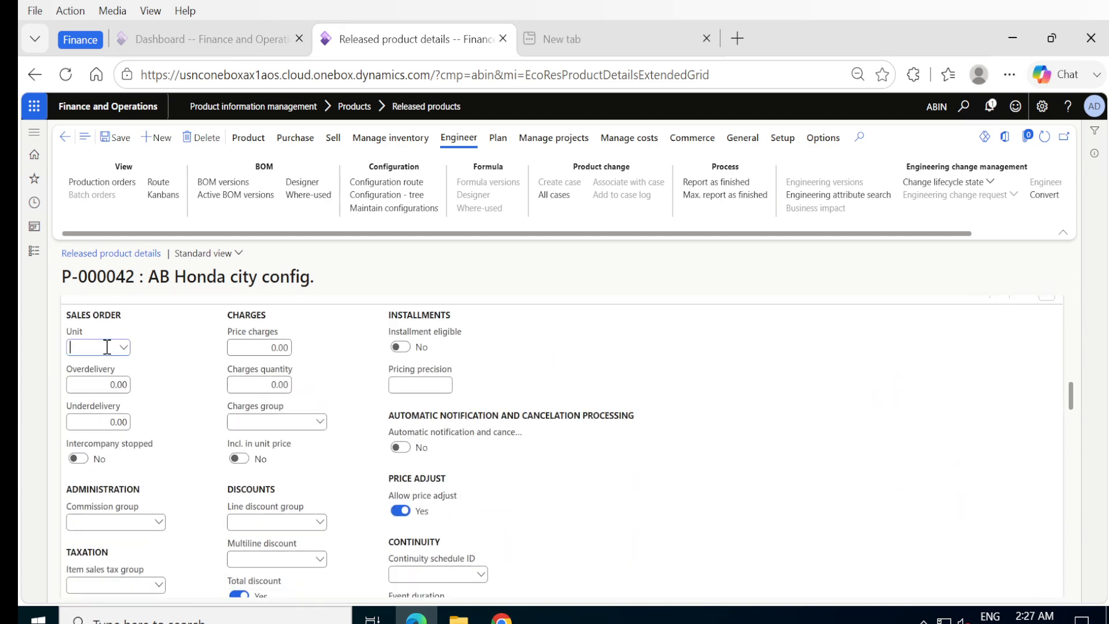
text(ea)
key(Tab)
Set the product's BOM unit to ea in its engineering details.
scroll(202, 521, down, 8)
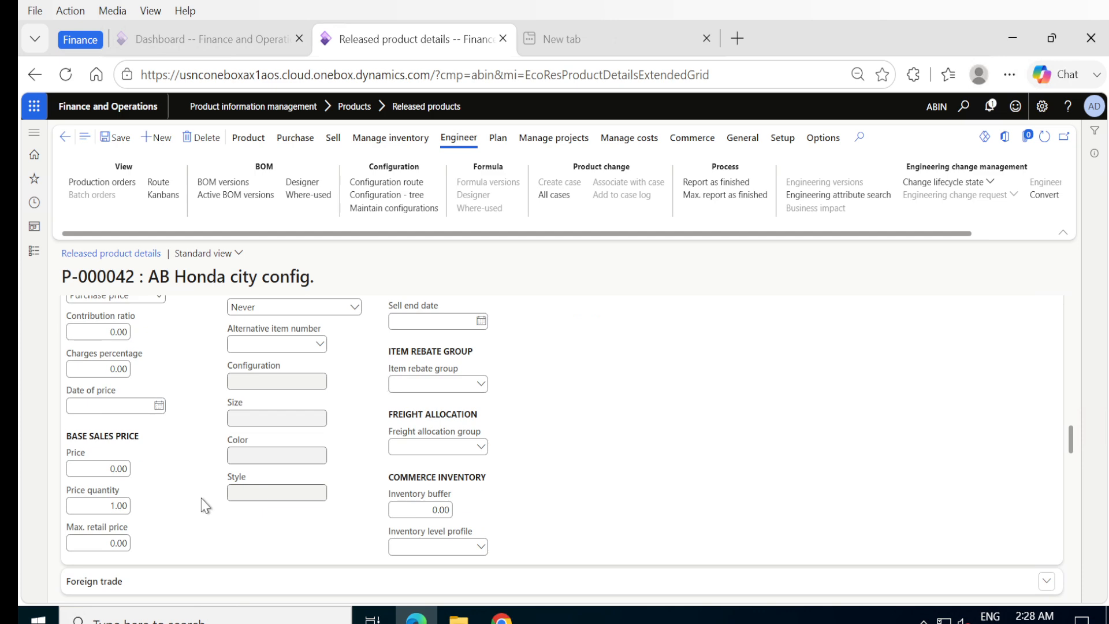
scroll(204, 501, up, 1)
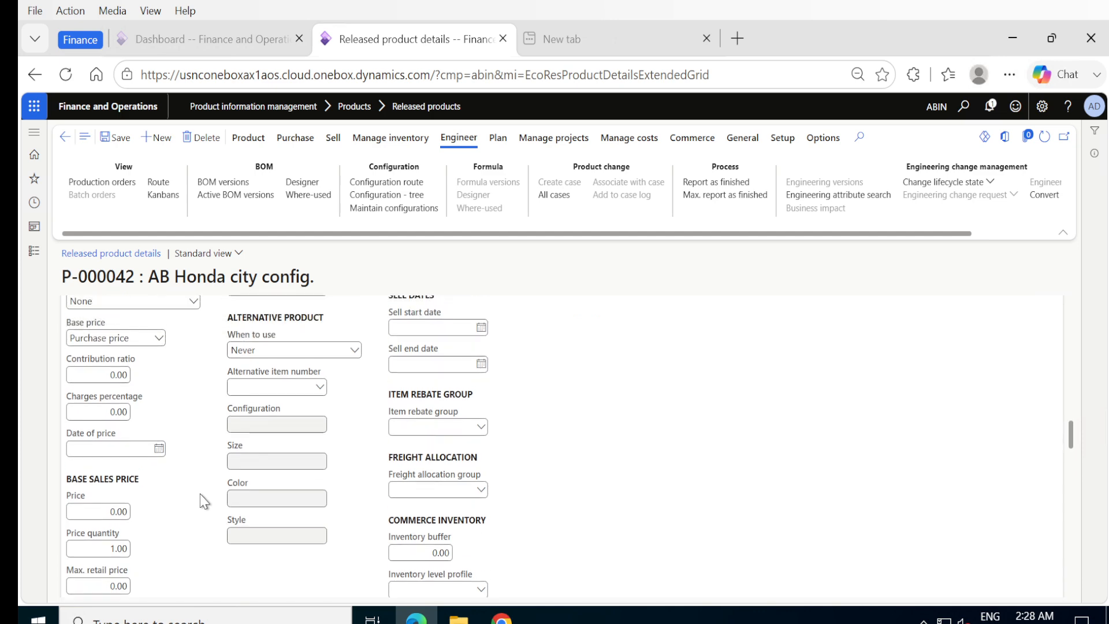
scroll(202, 500, down, 7)
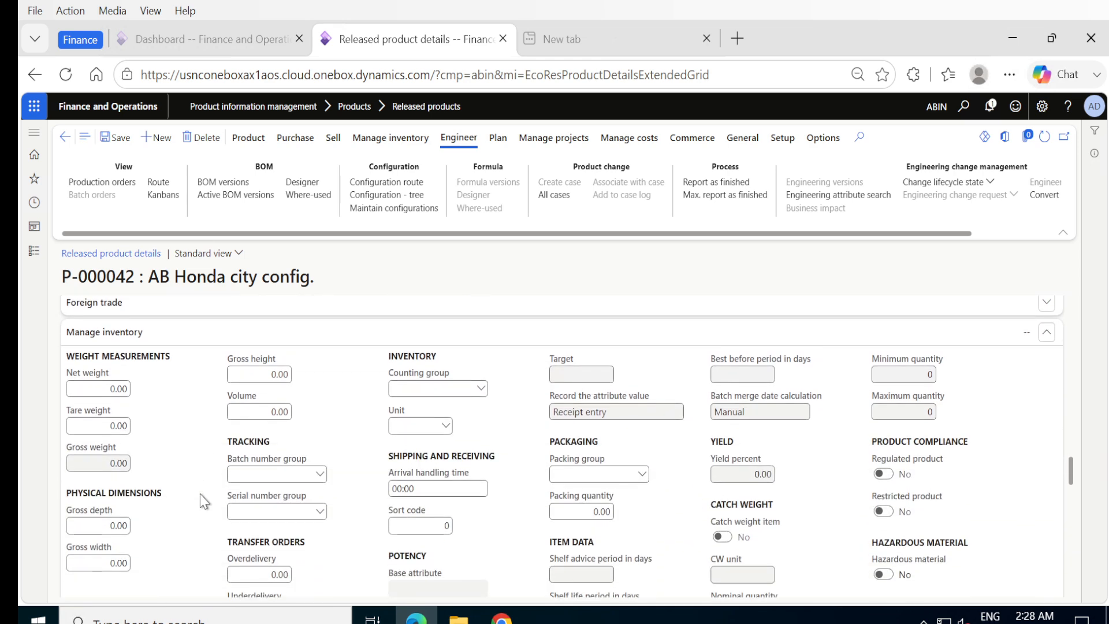
scroll(200, 493, down, 5)
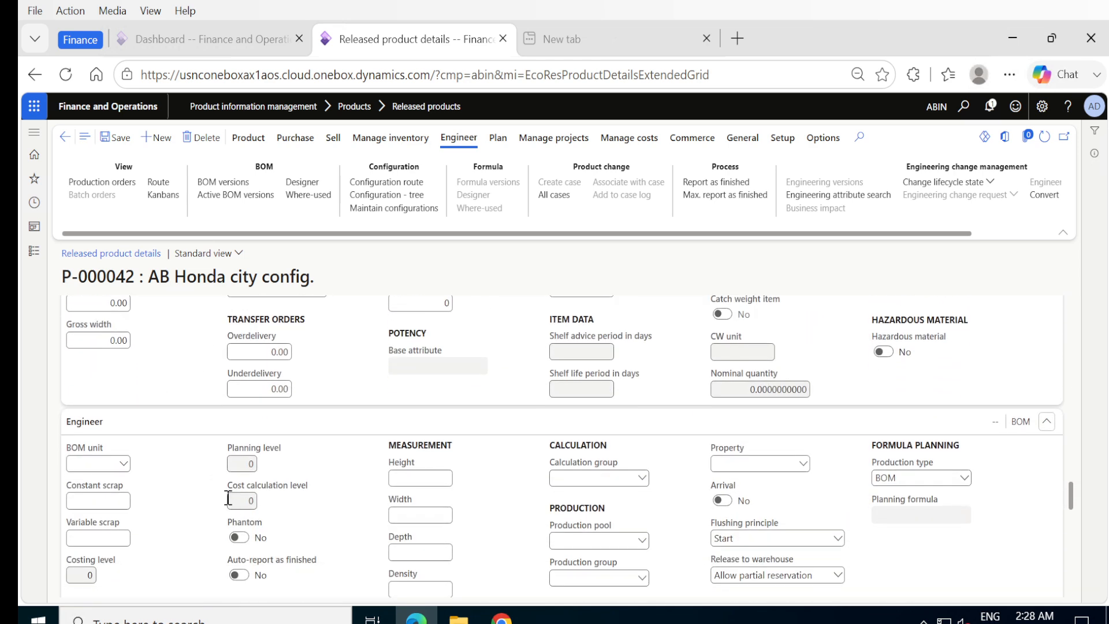
click(90, 463)
text(ea)
key(Tab)
Assign the item group Vehicles for cost posting and save the released product.
scroll(187, 554, down, 8)
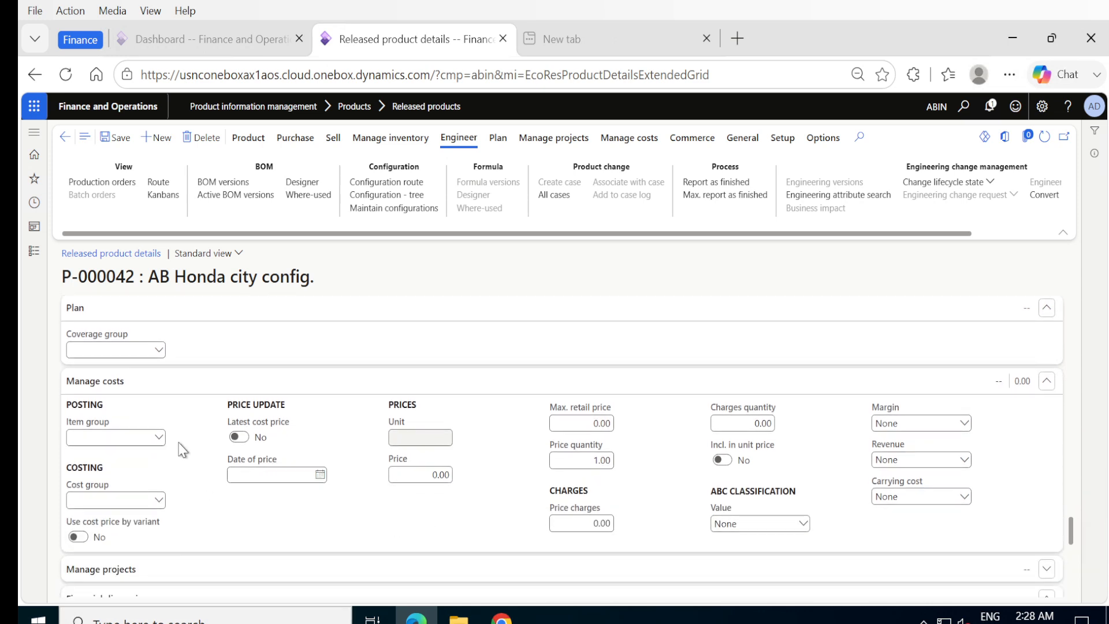
click(158, 438)
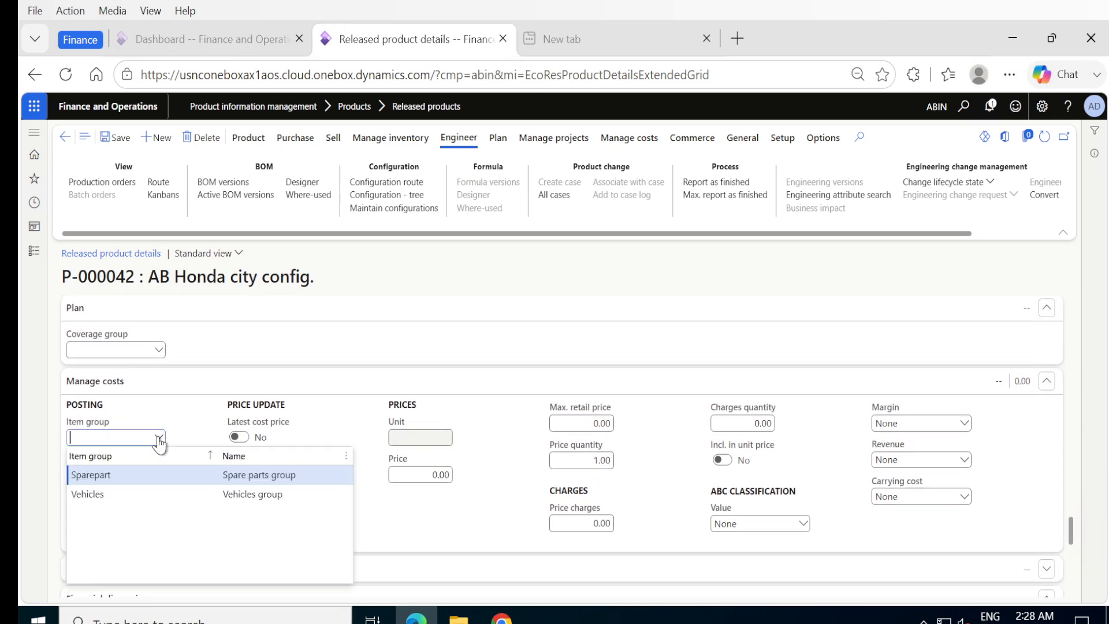
click(106, 493)
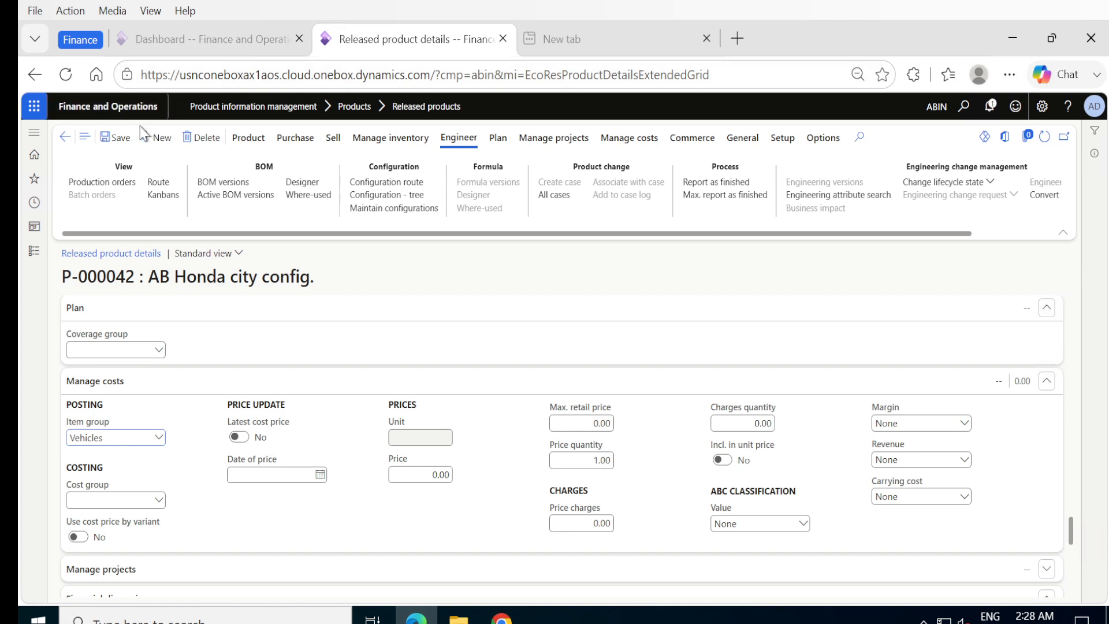
click(123, 139)
Set the product's default BusinessUnit financial dimension to 255, Manufacturing India.
scroll(235, 493, up, 3)
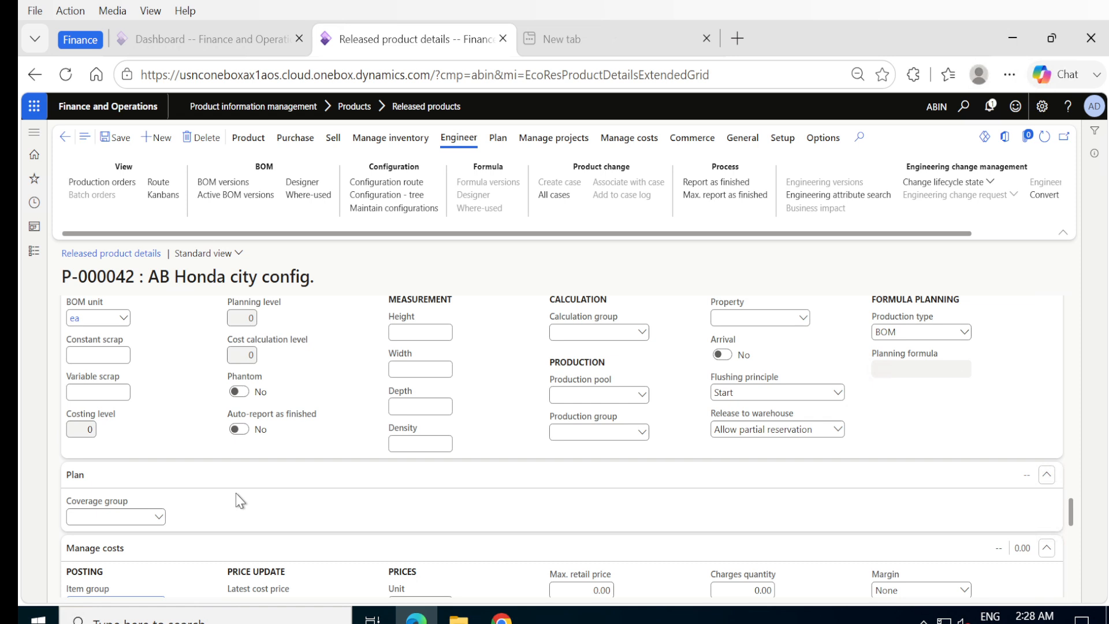
scroll(236, 494, up, 2)
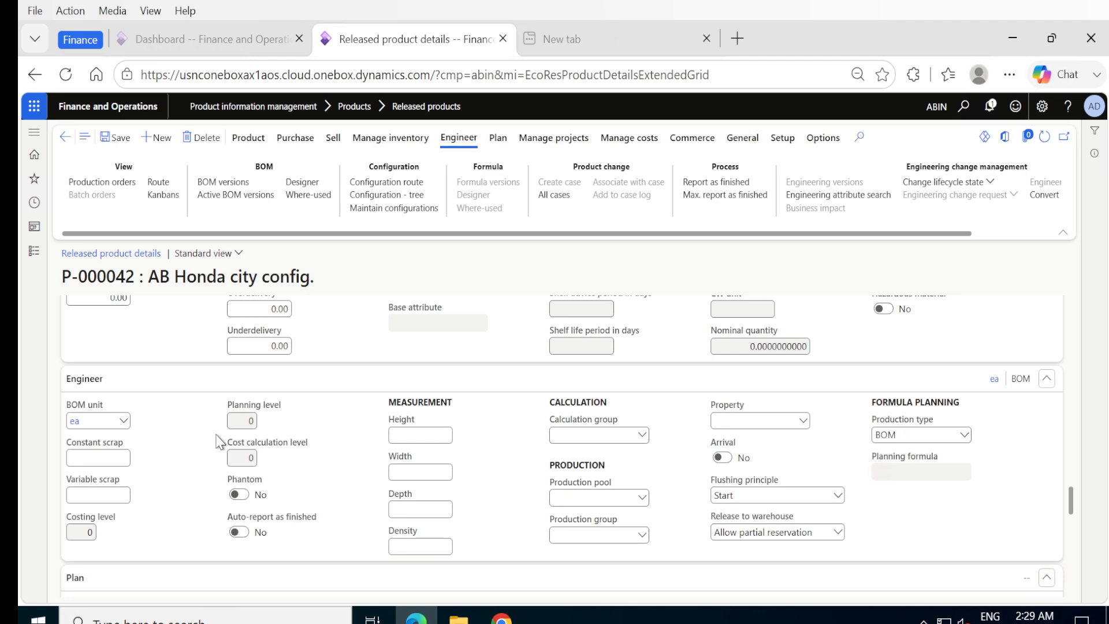
scroll(218, 442, down, 15)
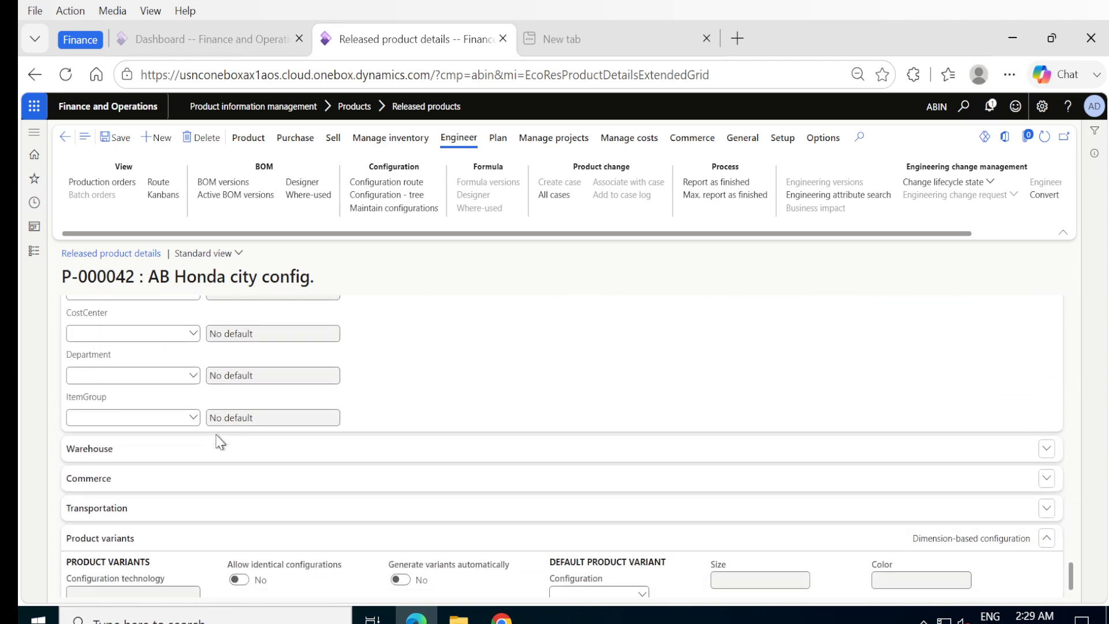
scroll(219, 442, up, 1)
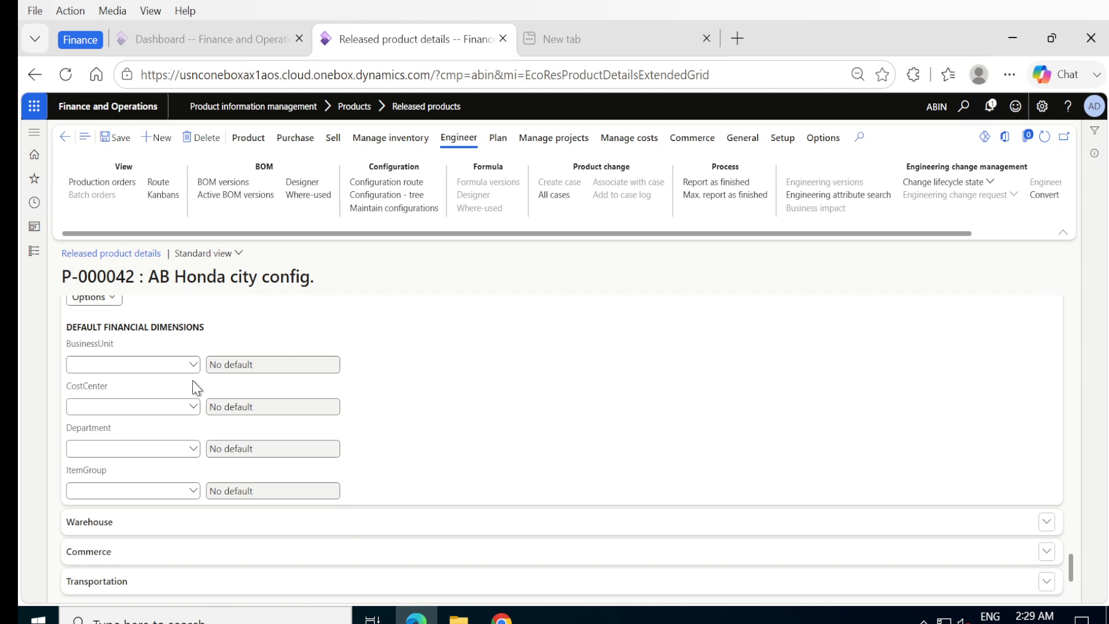
click(193, 364)
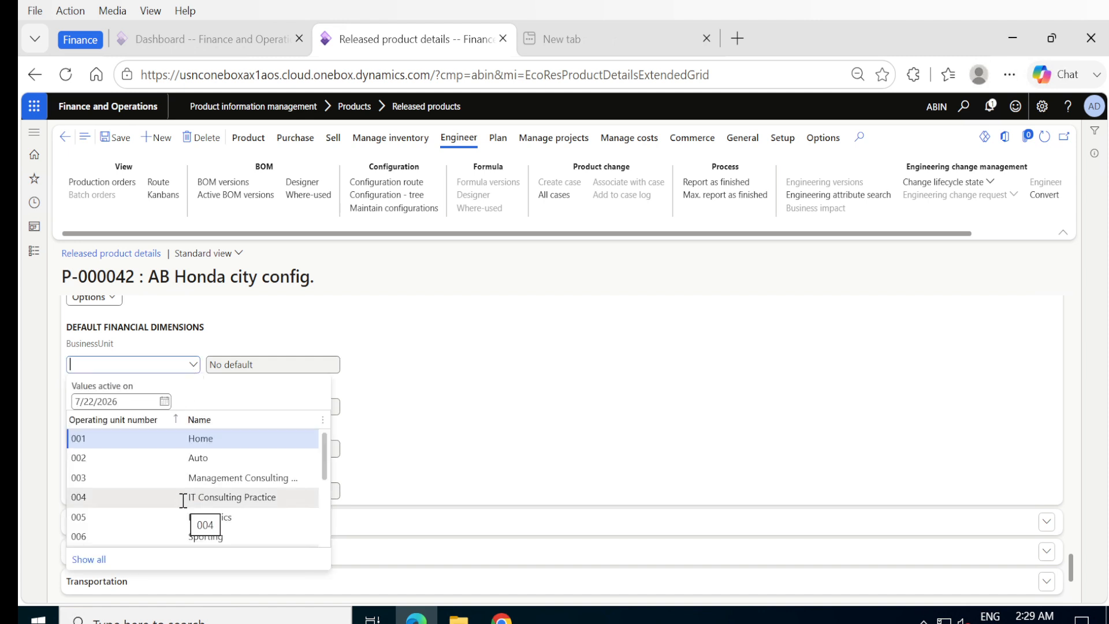
scroll(183, 501, down, 5)
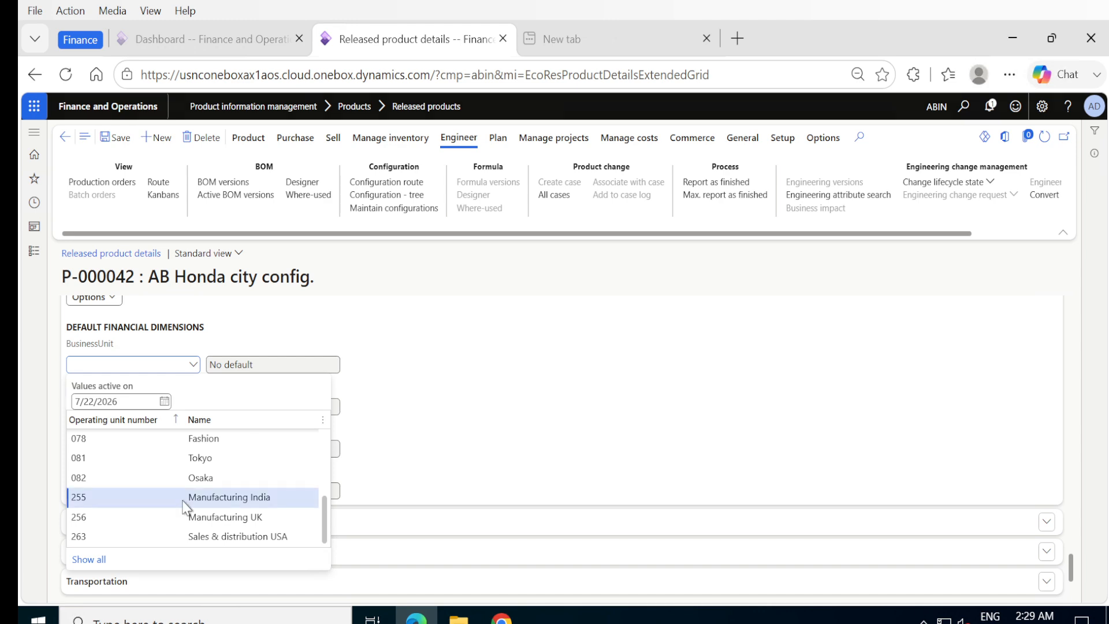
click(184, 500)
Set the default CostCenter financial dimension to 261 and save the released product.
click(192, 408)
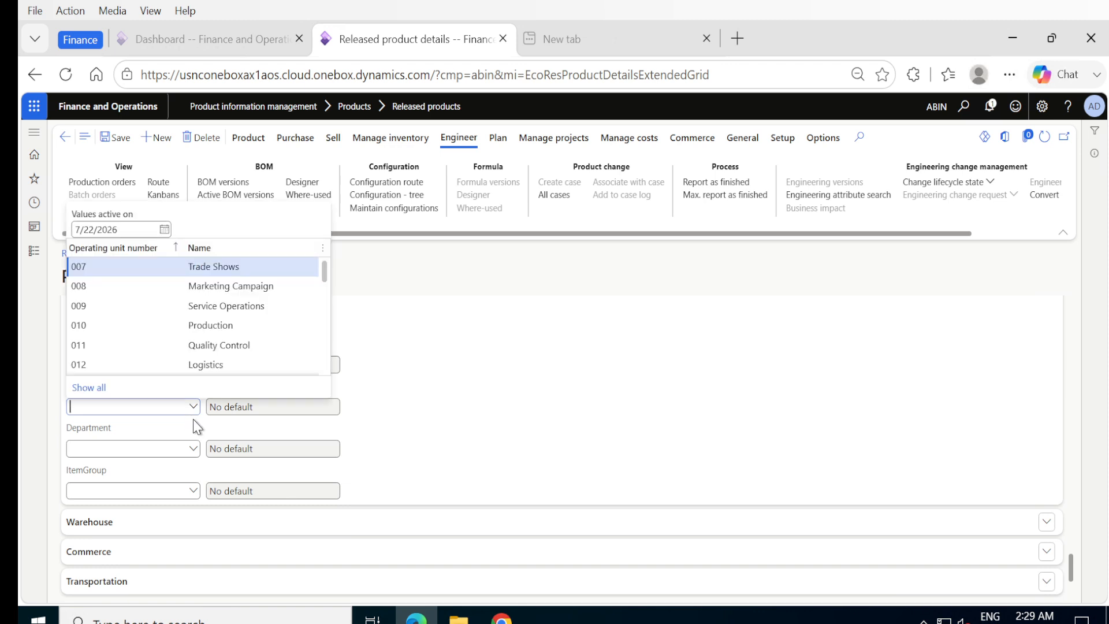
scroll(198, 428, down, 2)
scroll(194, 420, down, 5)
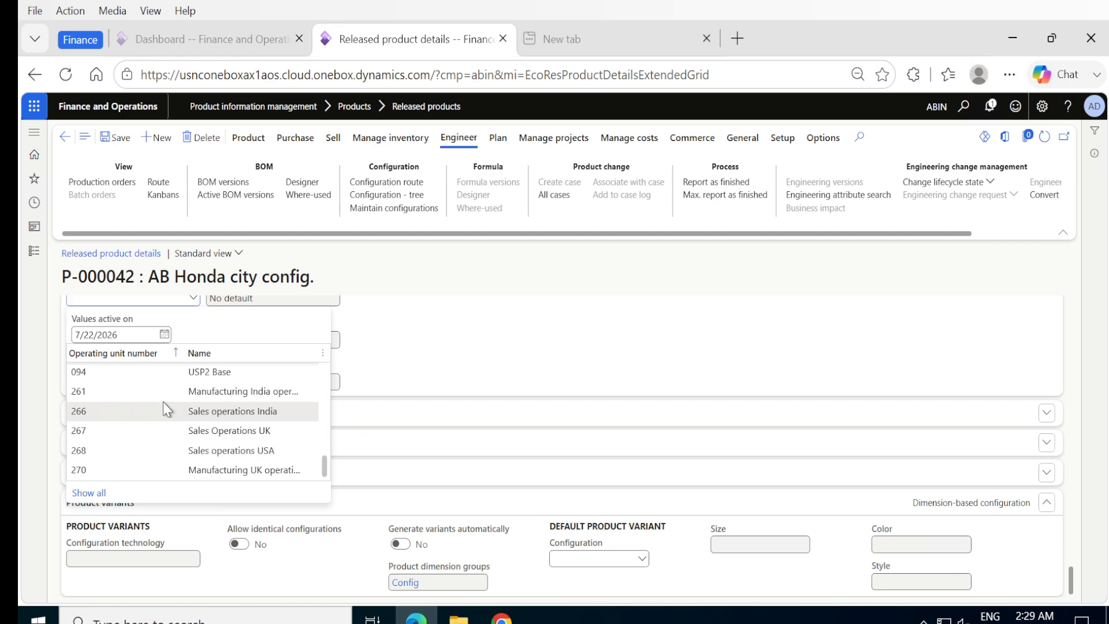
click(123, 392)
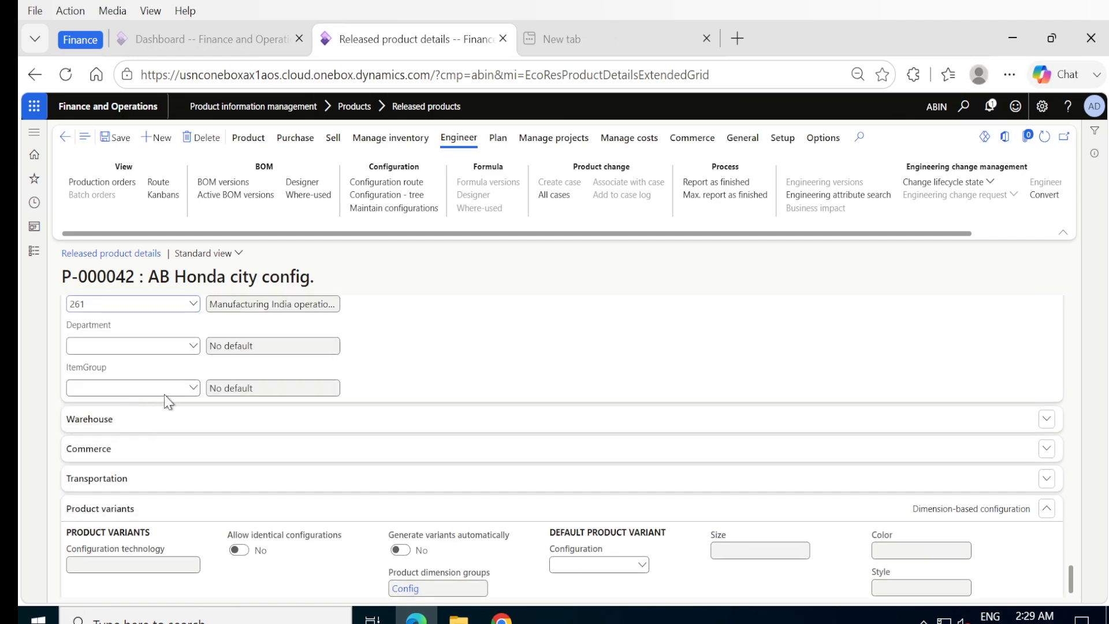
scroll(167, 408, up, 4)
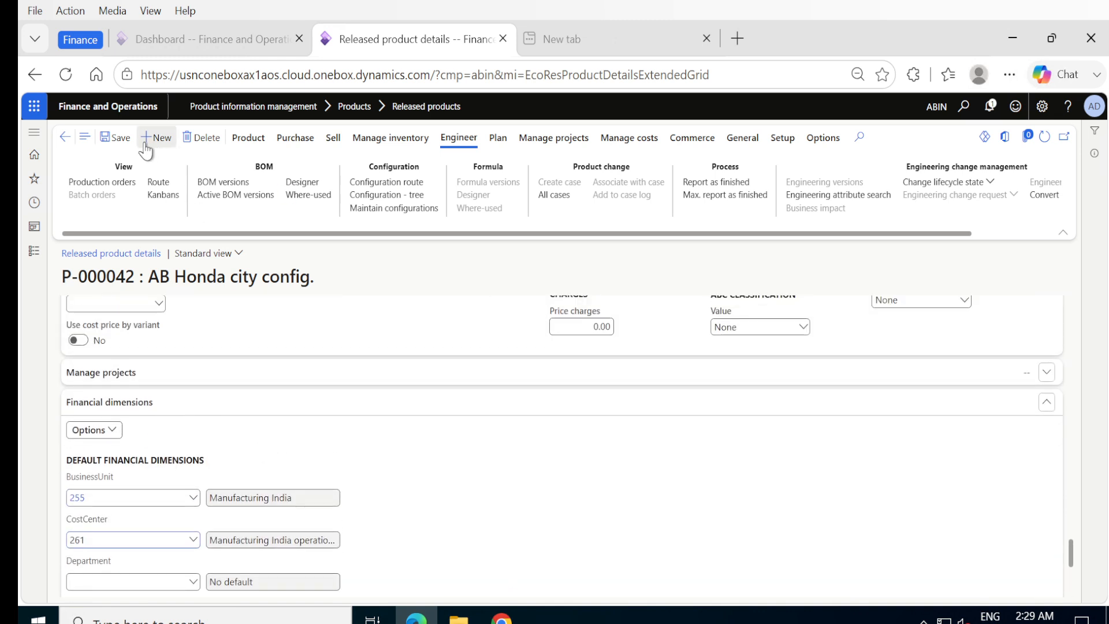
click(115, 144)
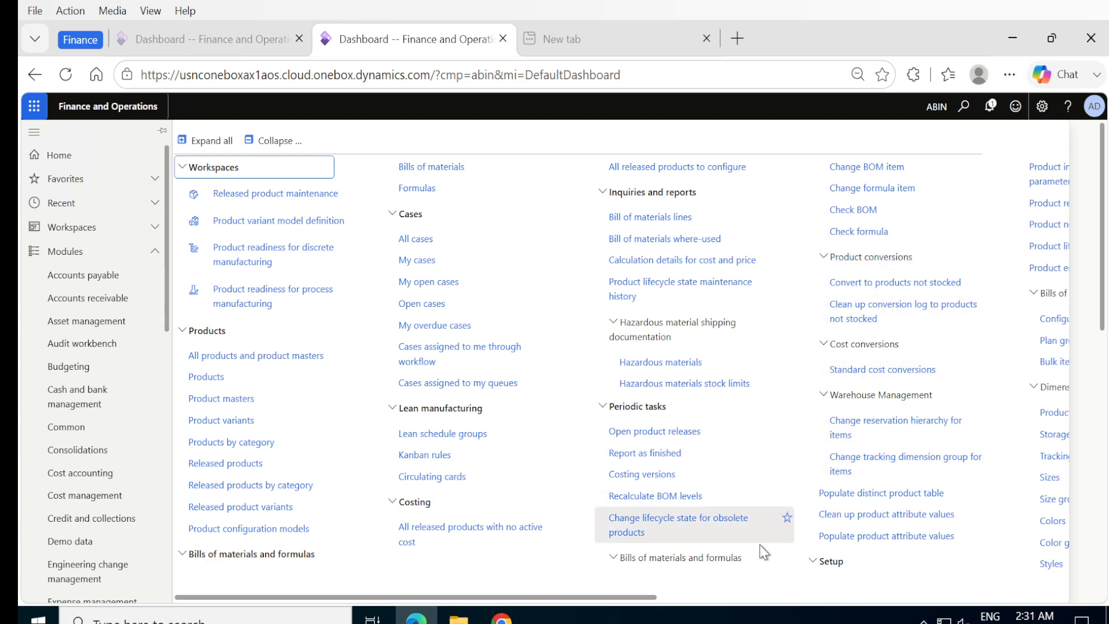
Create and save the configuration group ABHC IND, named AB Honda city India model, in the bills of materials and formulas setup.
drag(650, 600, 814, 601)
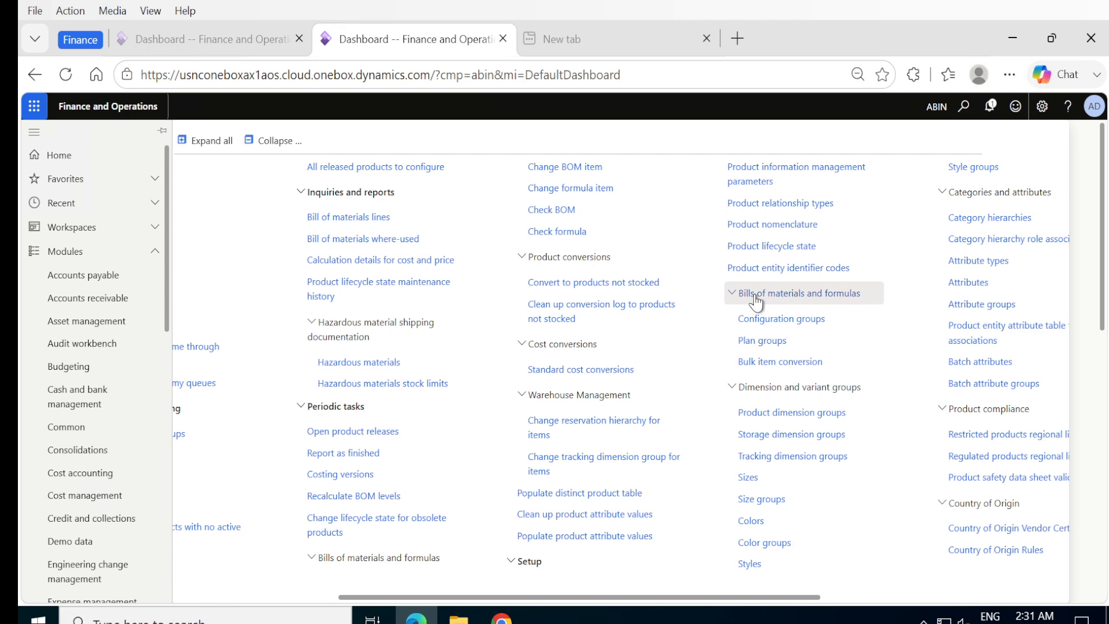
click(782, 323)
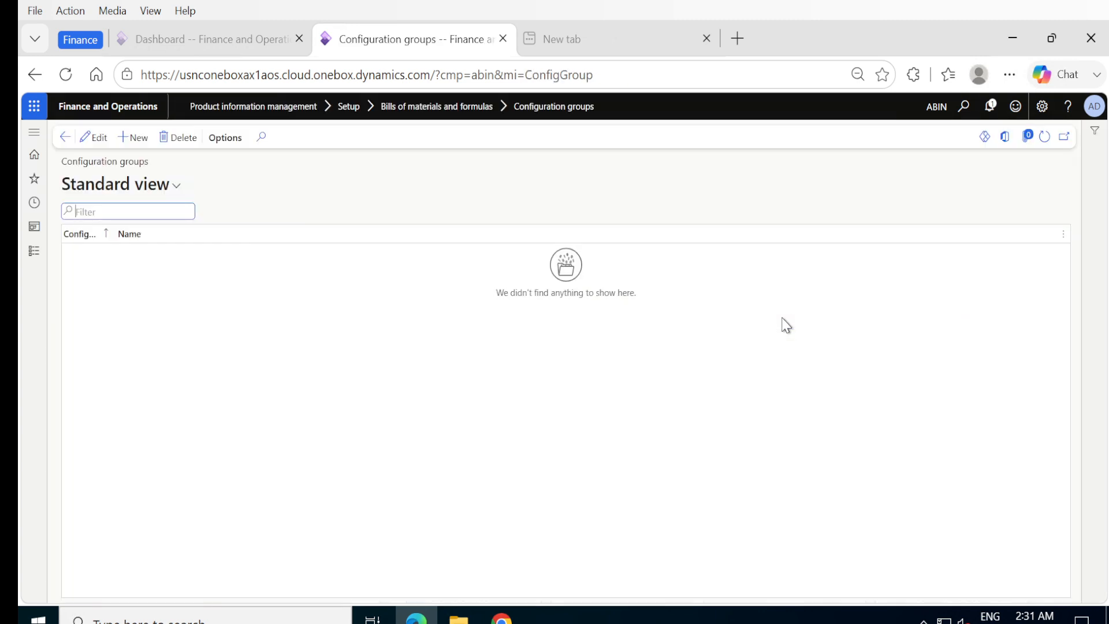
click(129, 141)
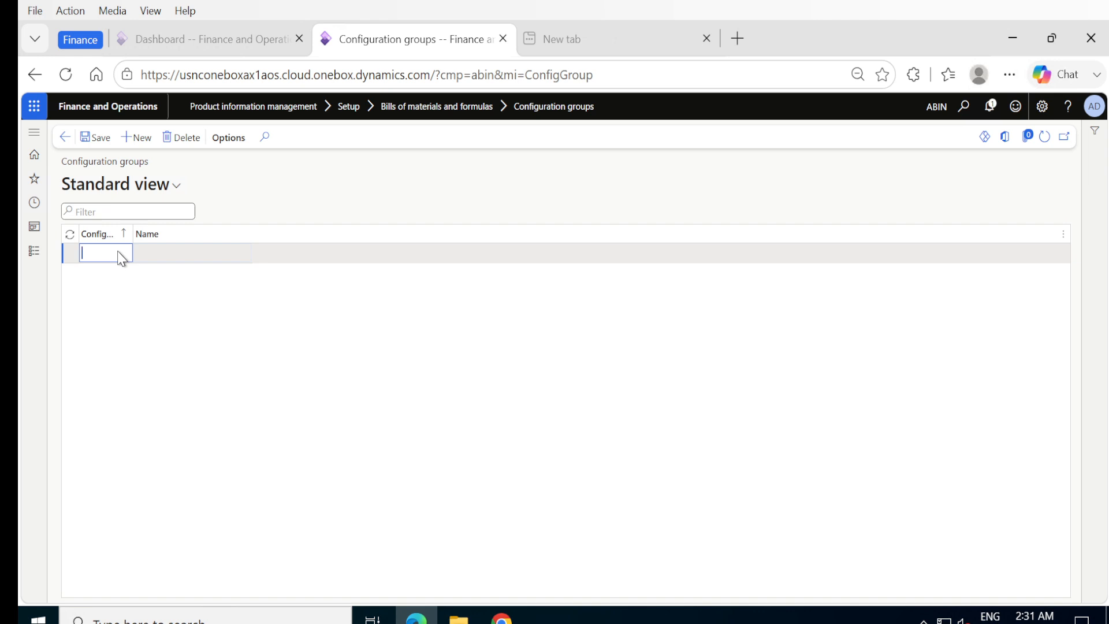
text(IN)
key(BackSpace)
key(BackSpace)
text(ABHC INO)
key(Tab)
text(A)
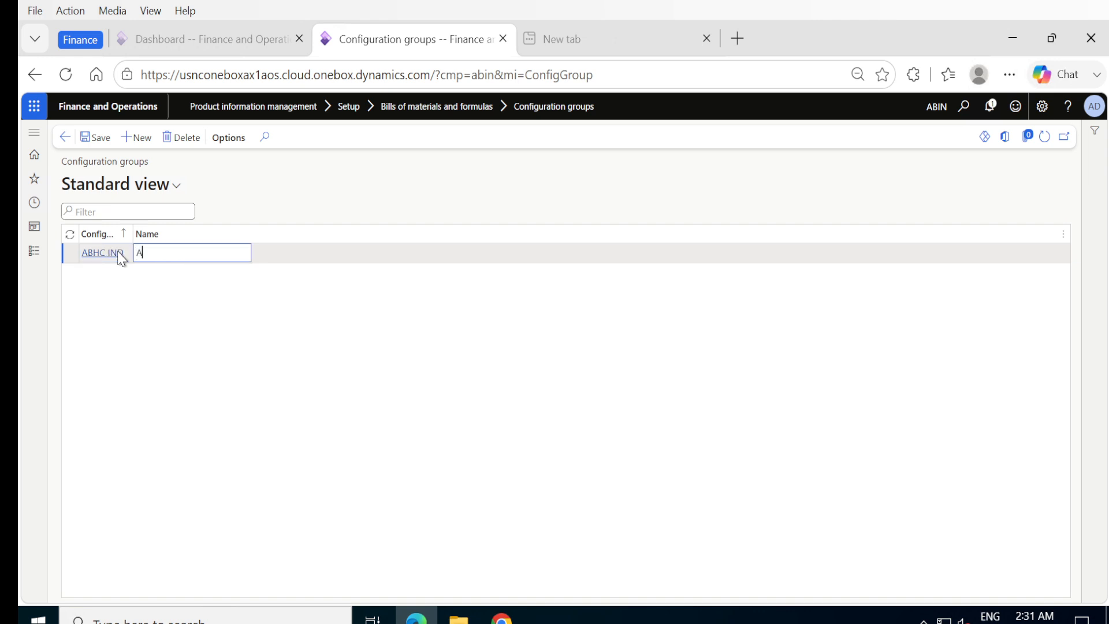
text(B Honda city India model)
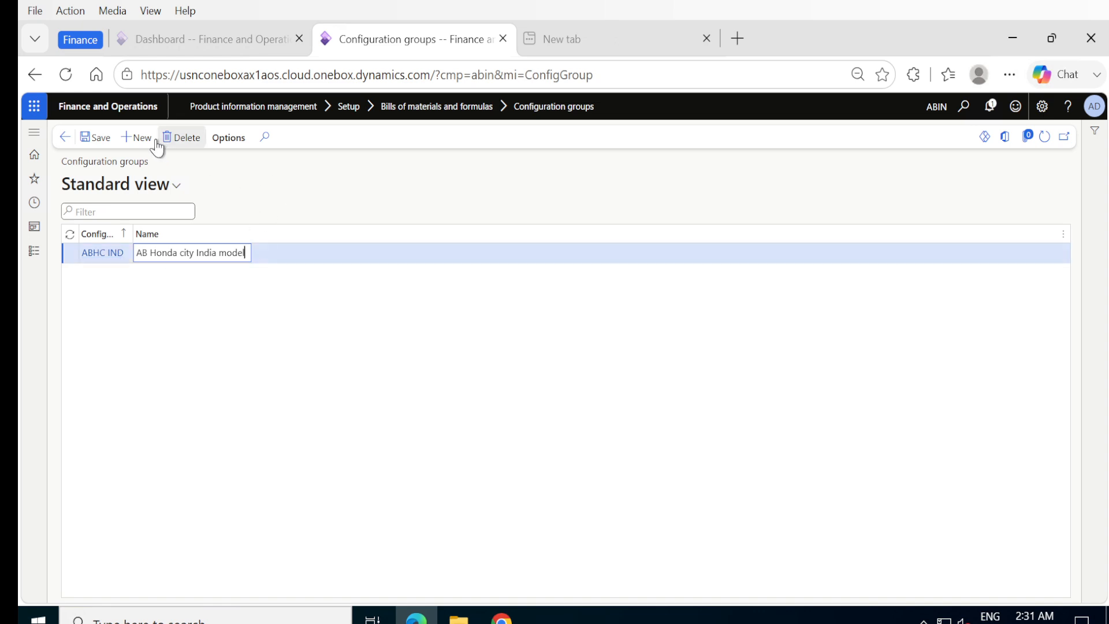
click(96, 137)
Create and save the configuration group ABHC USA, named AB Honda city USA Model, and leave the configuration groups page.
key(alt+n)
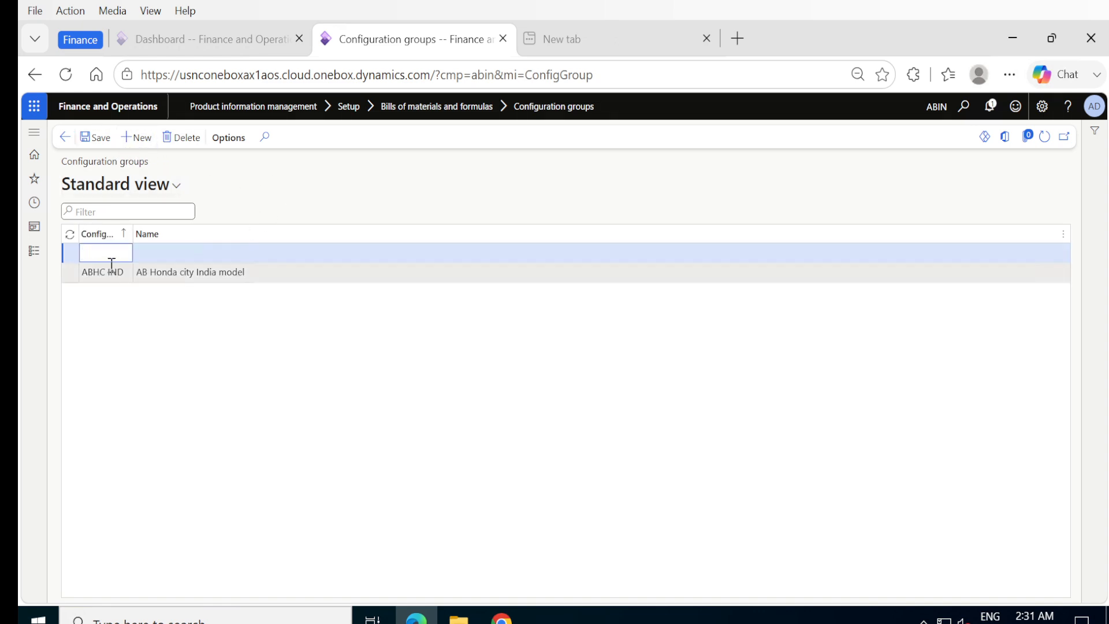
text(ABHC)
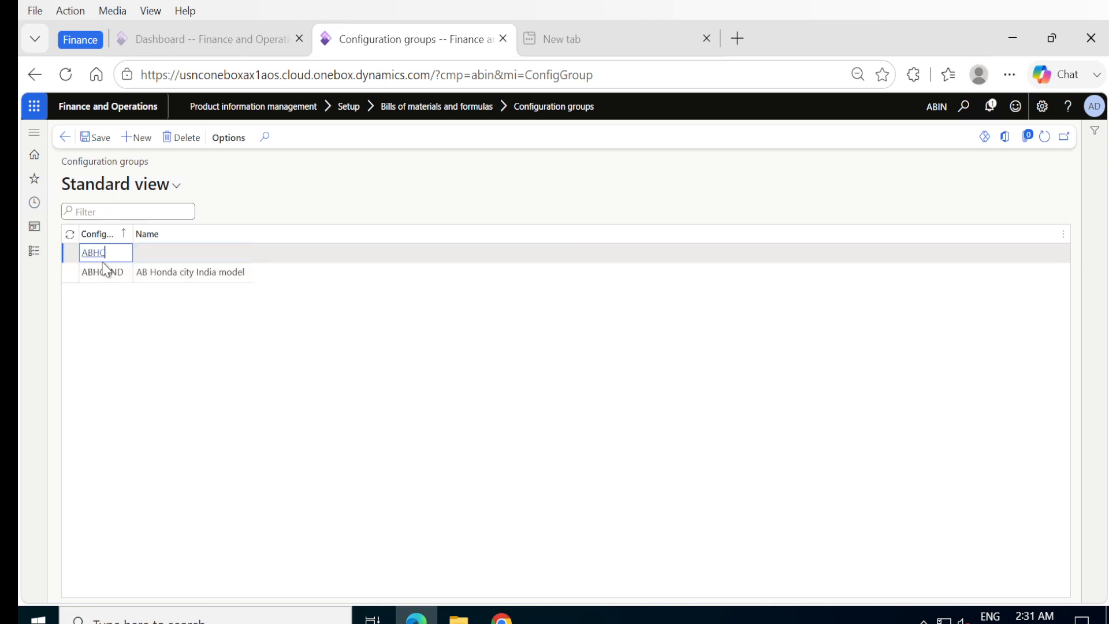
text( USA)
key(Tab)
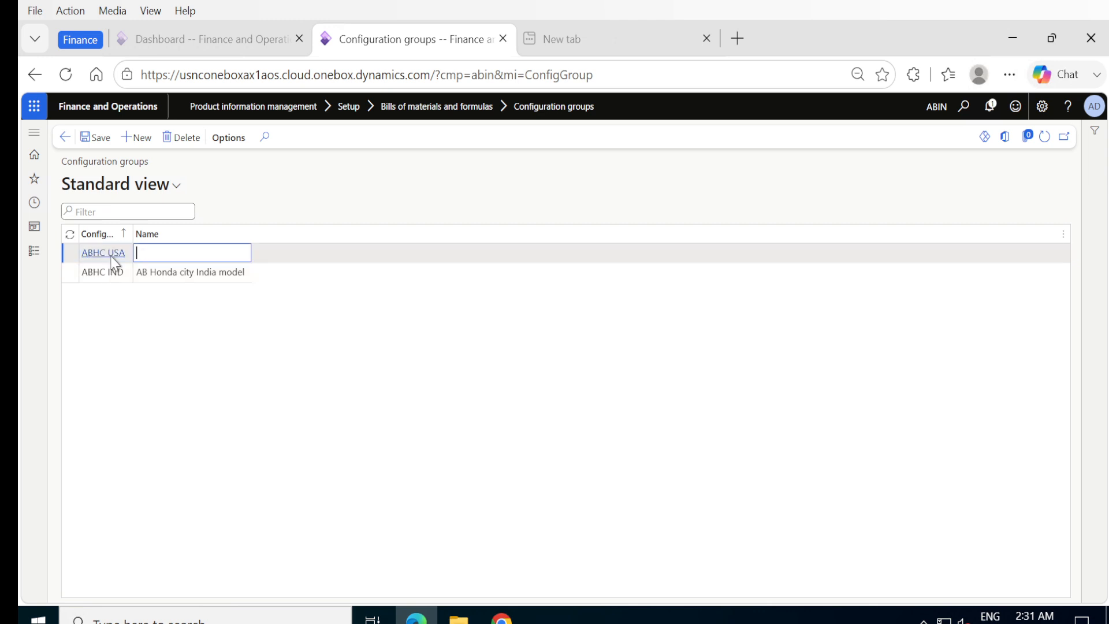
text(AB Honda city USA Model)
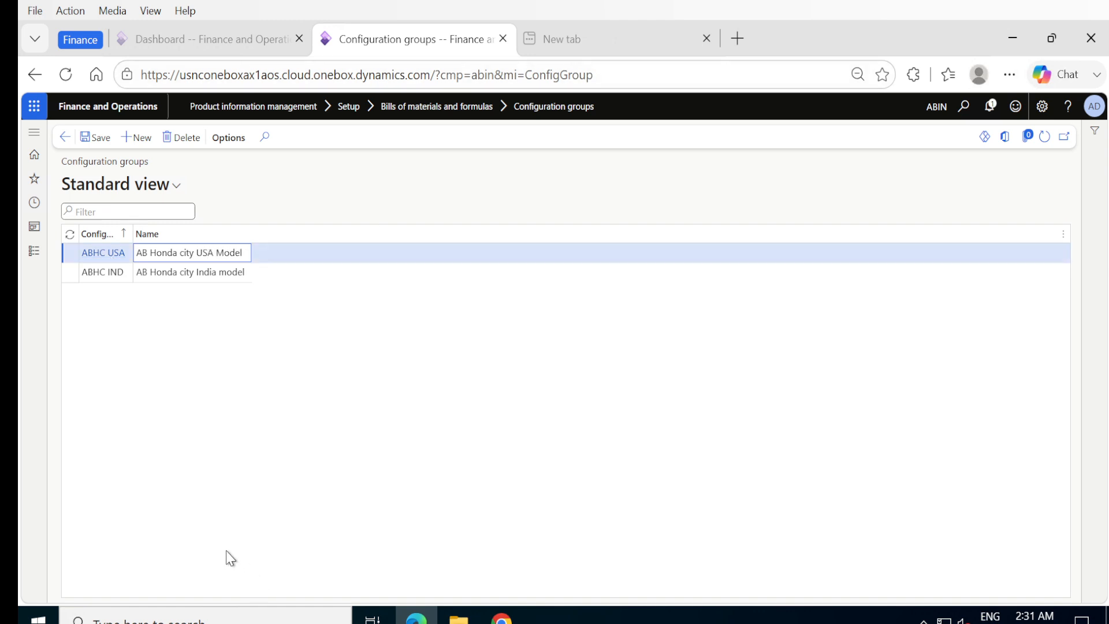
click(95, 137)
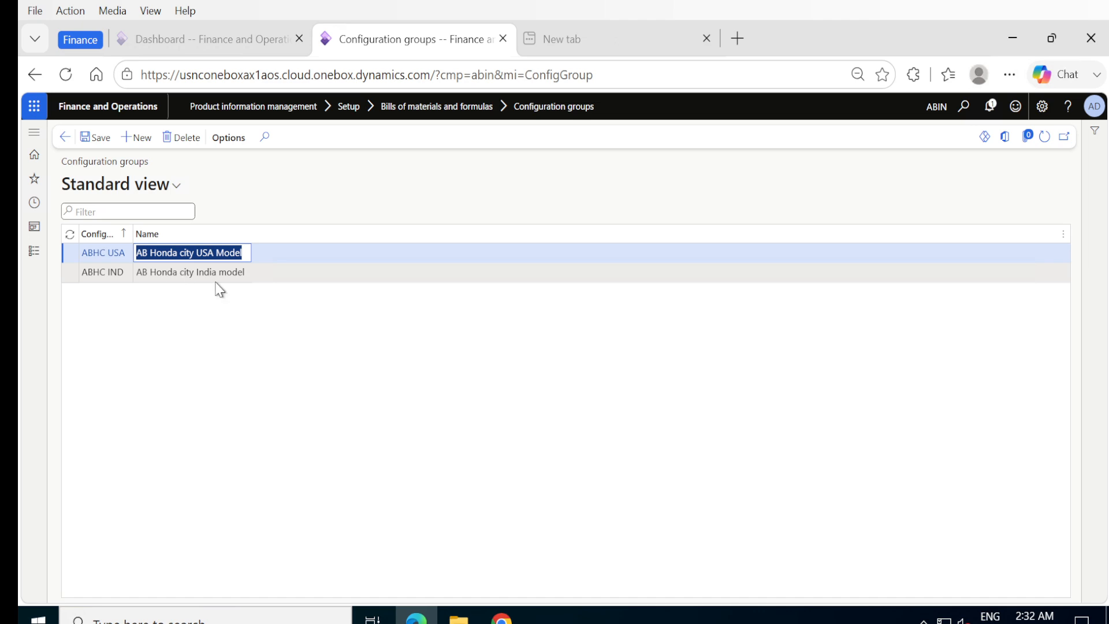
click(94, 145)
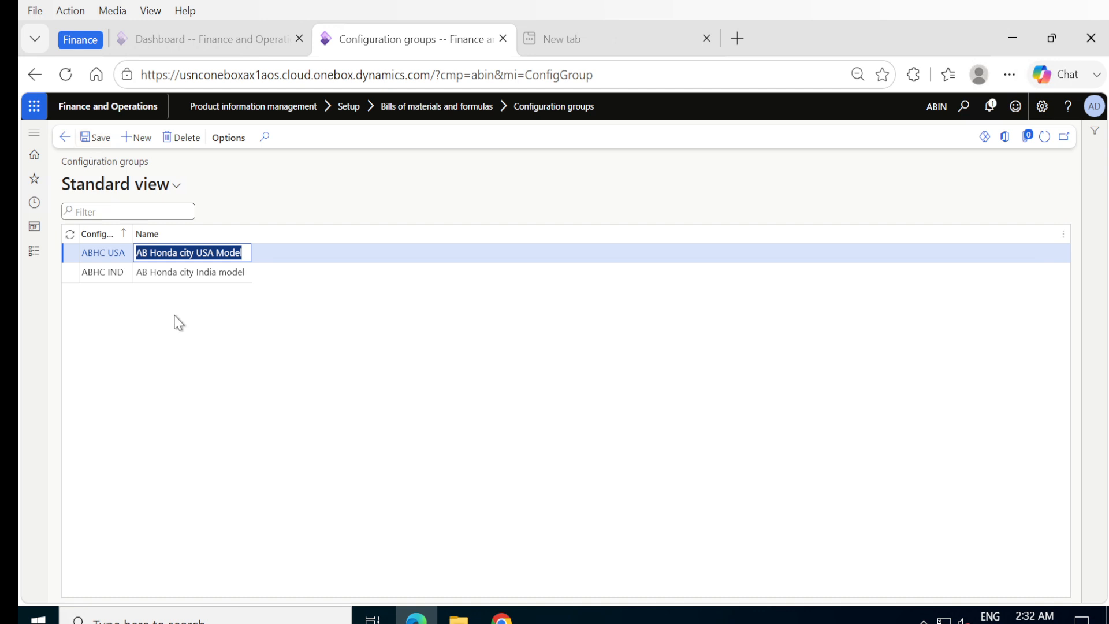
click(65, 137)
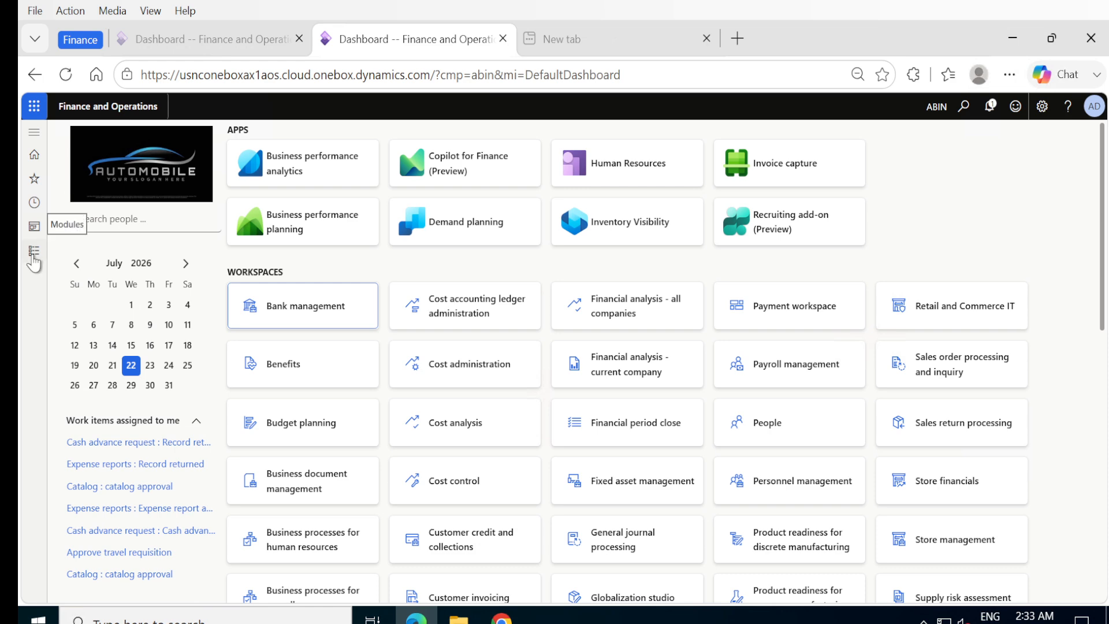
Open the BOM versions of the released product AB Honda city config.
click(33, 254)
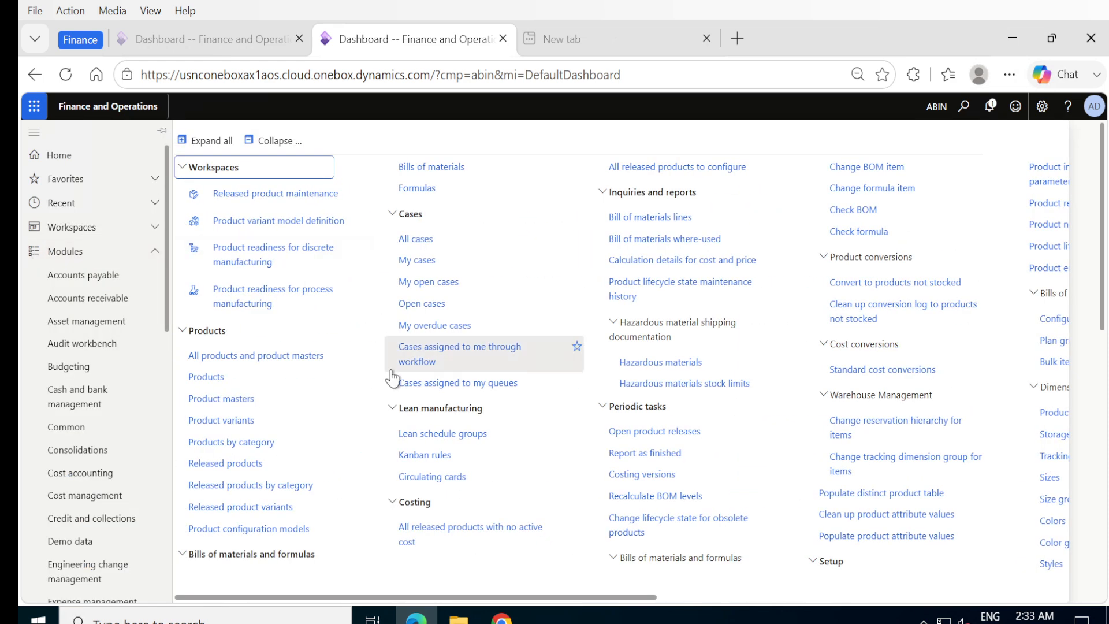
click(237, 469)
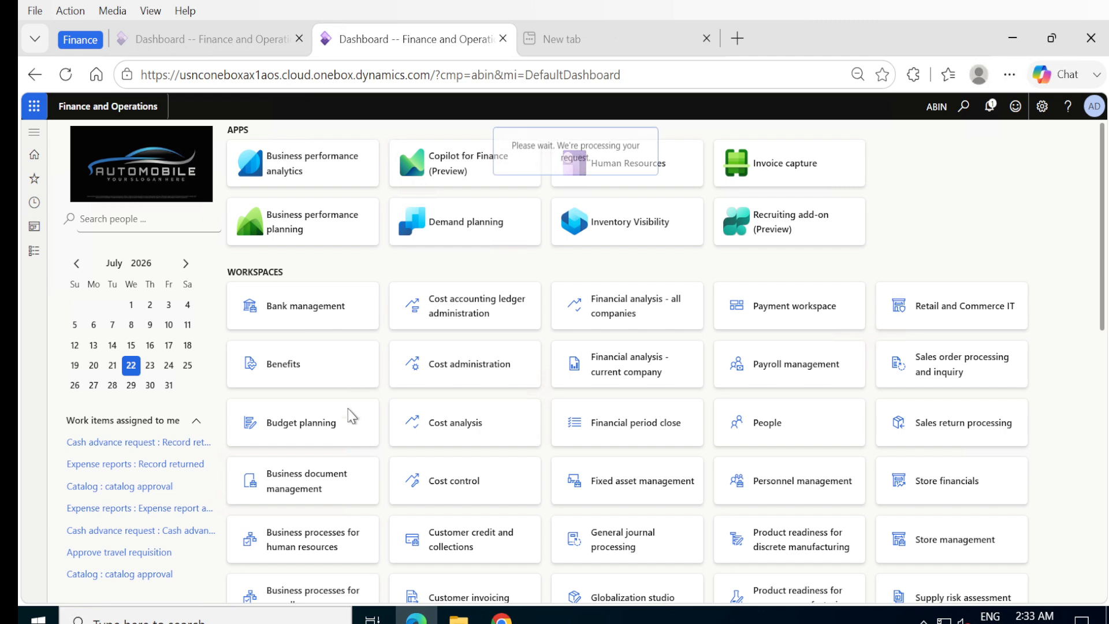
scroll(181, 478, down, 4)
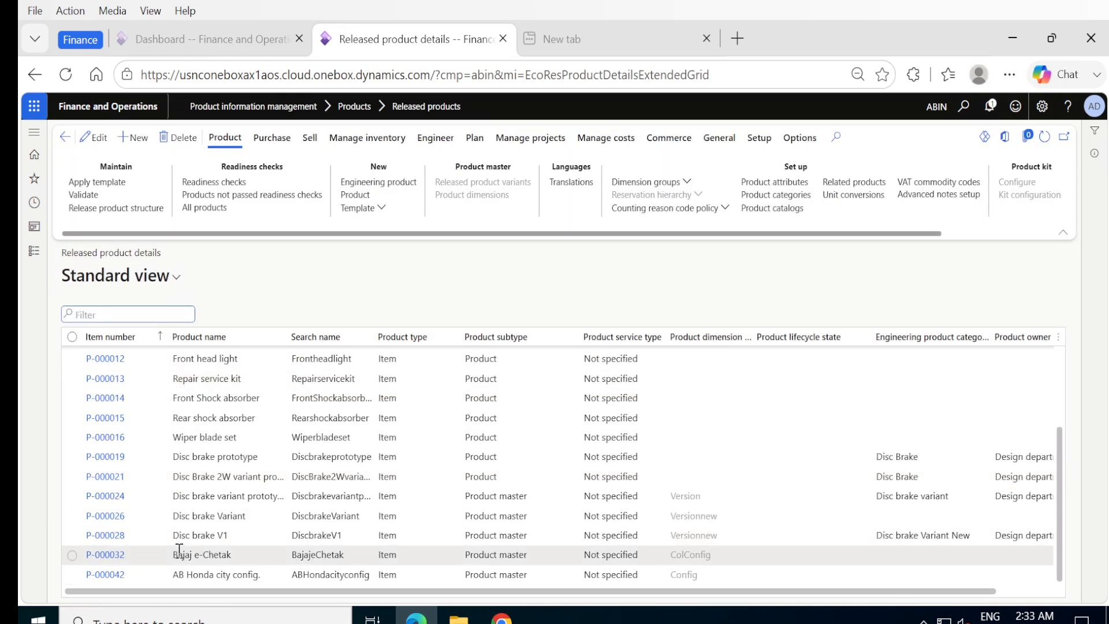
click(113, 576)
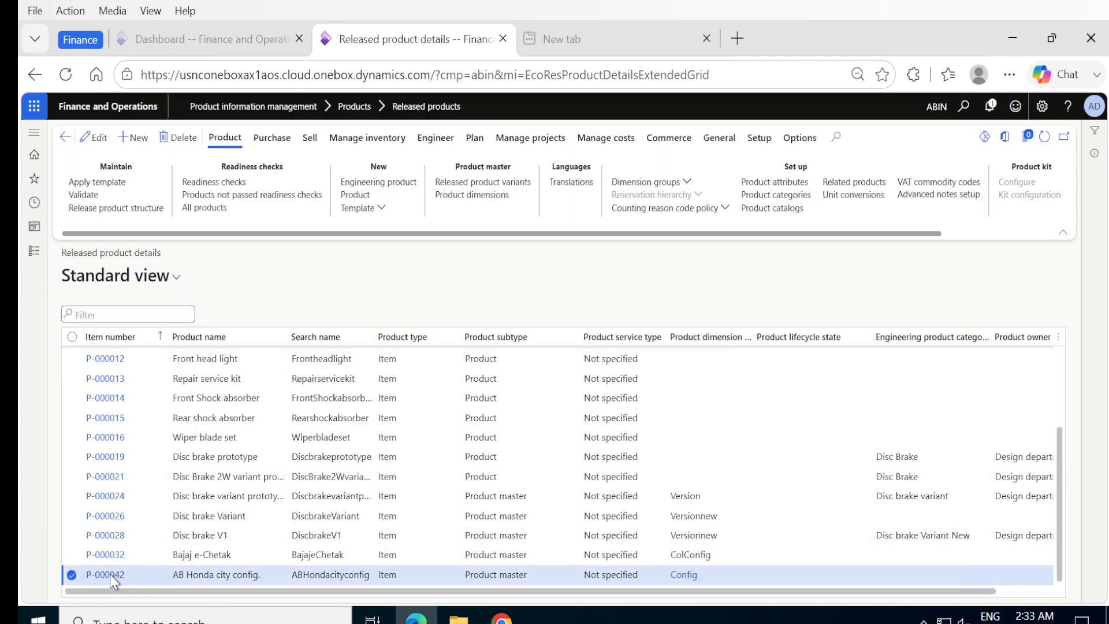
click(116, 574)
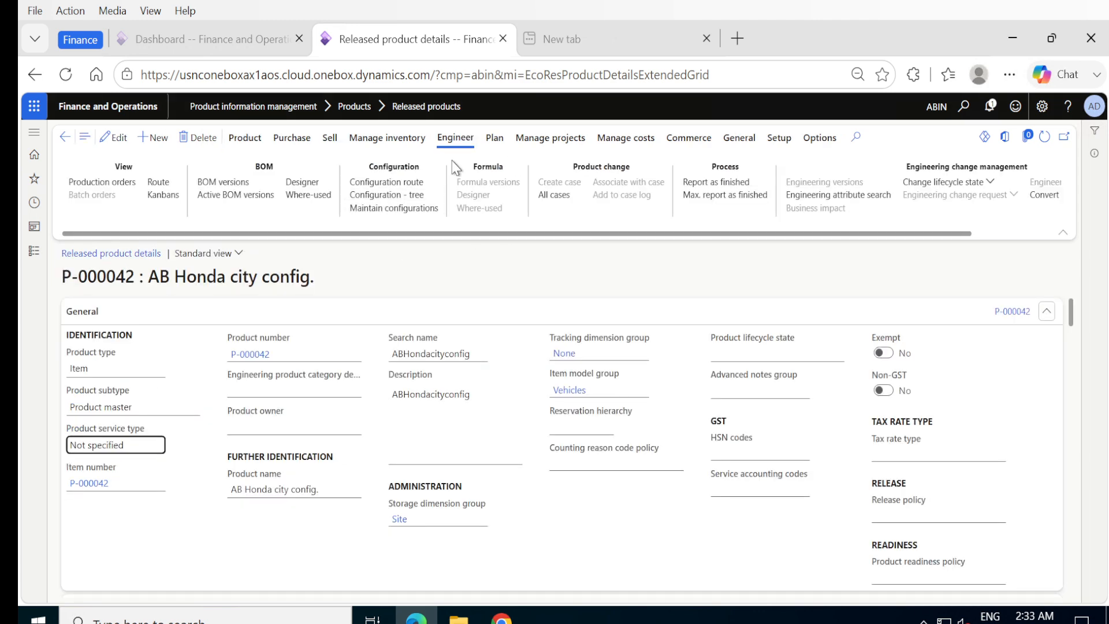
click(226, 182)
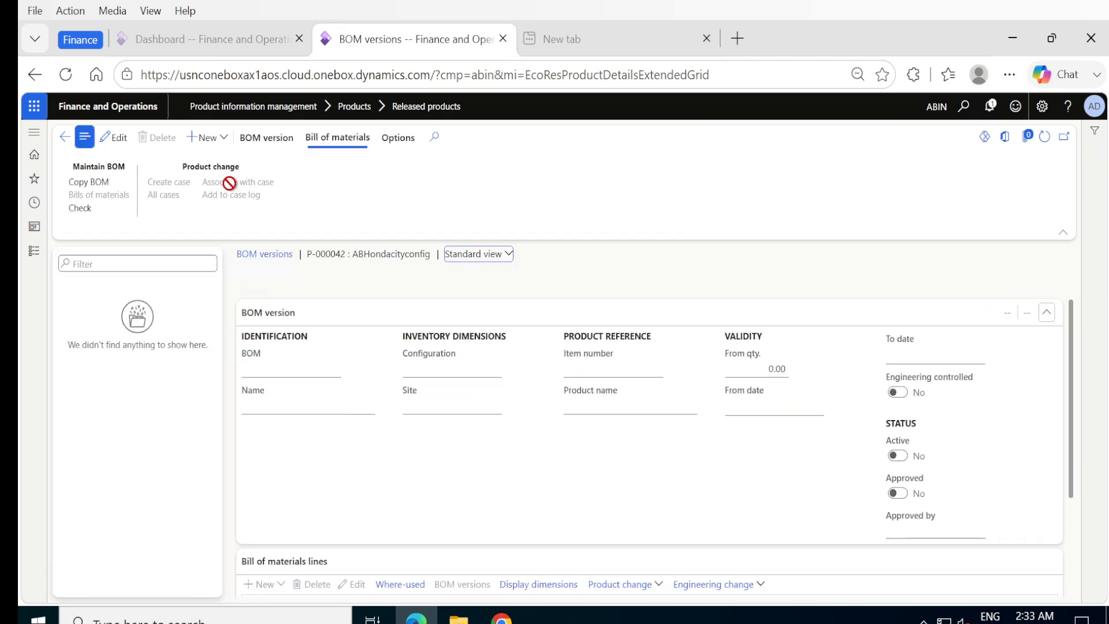
Create a BOM and BOM version numbered ABHC GBOM, named AB Honda city Global BOM, for the site Chennai.
click(277, 143)
click(194, 145)
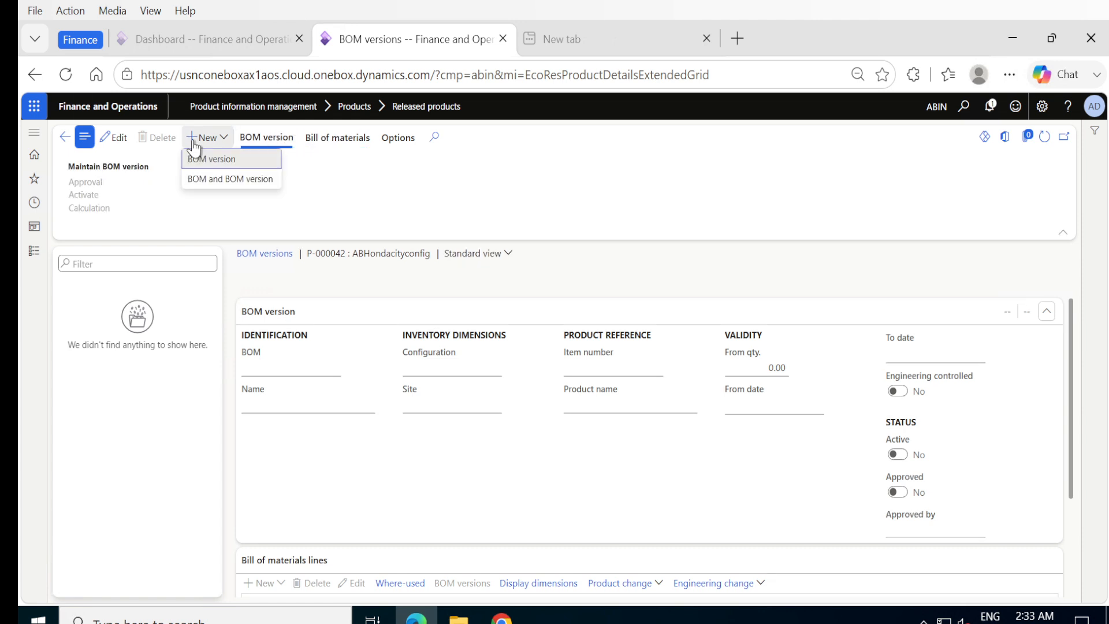
click(222, 179)
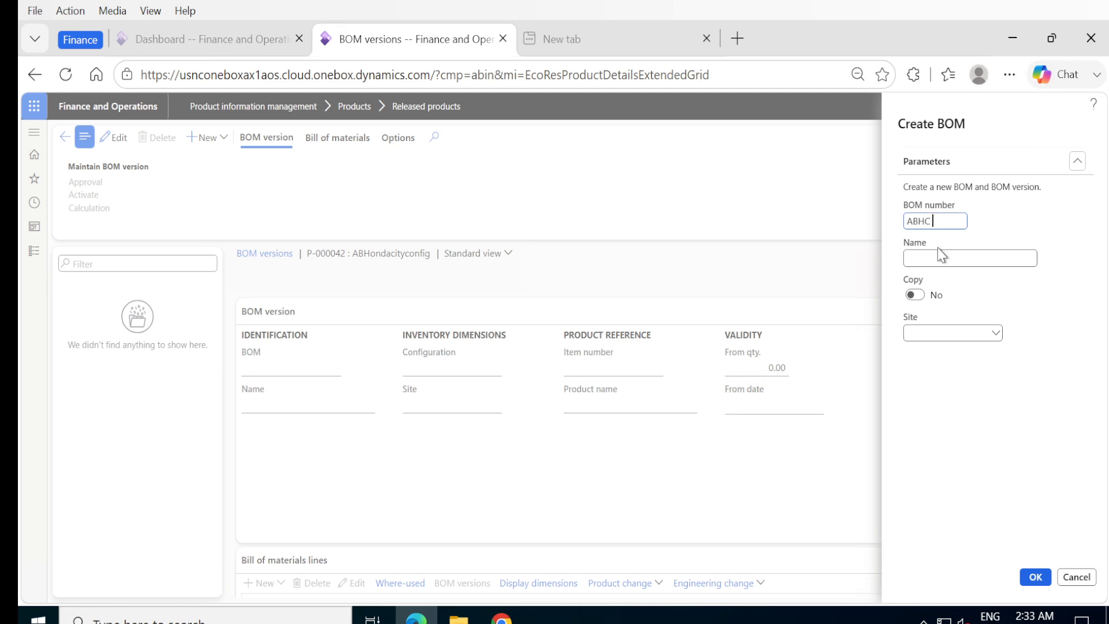
text(GBO)
text( G)
text(lobal BOM)
click(994, 334)
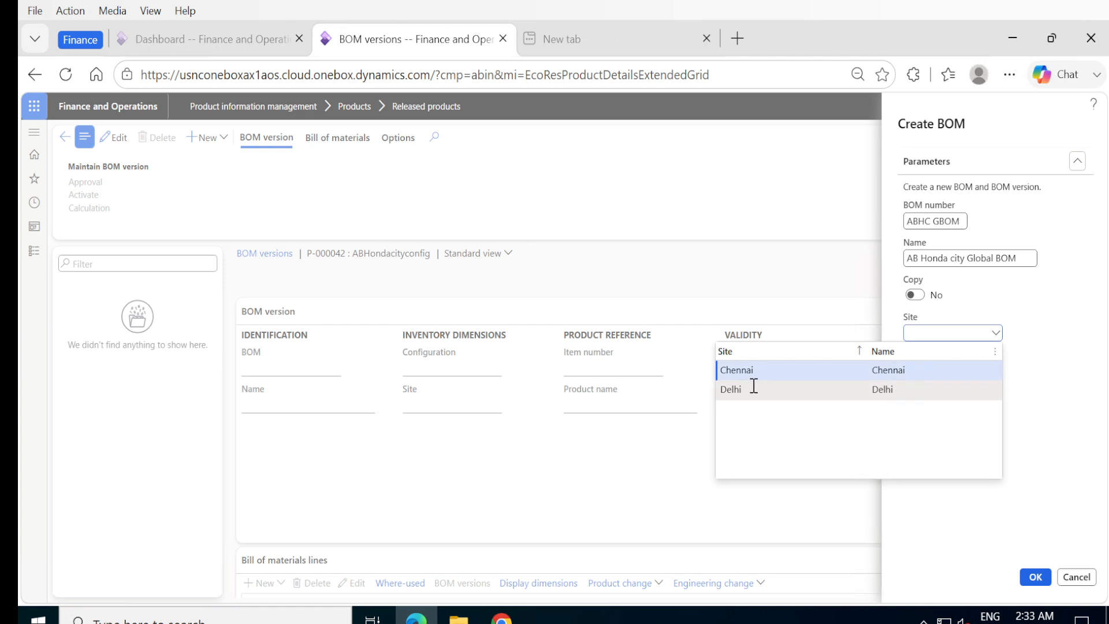
click(750, 370)
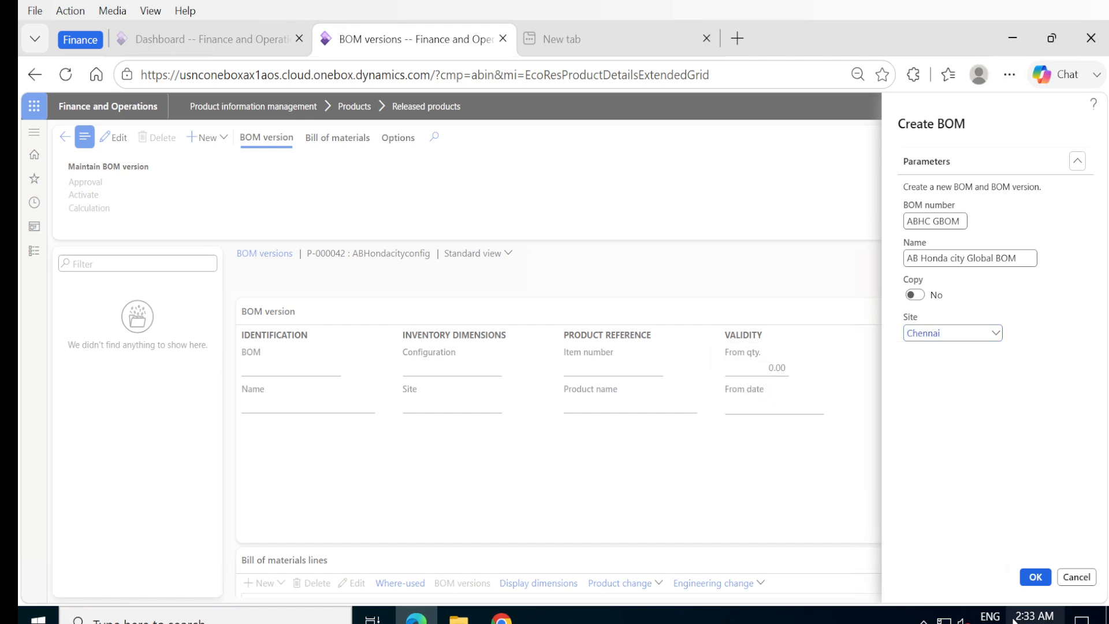
click(1033, 579)
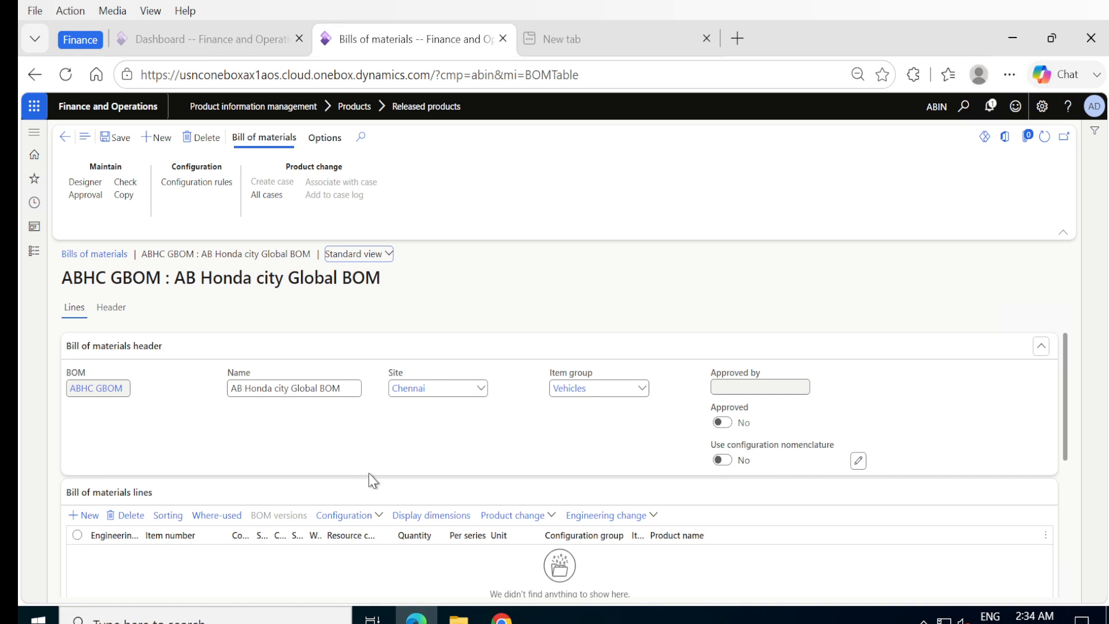
Switch the current company from ABIN to ABI.
scroll(373, 480, down, 2)
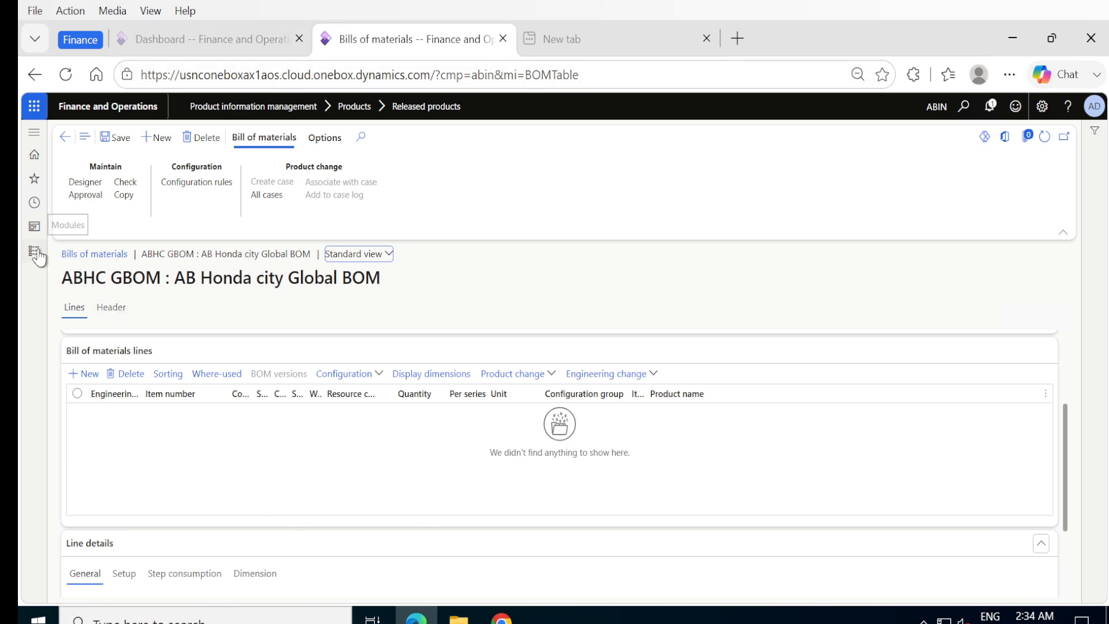
click(937, 113)
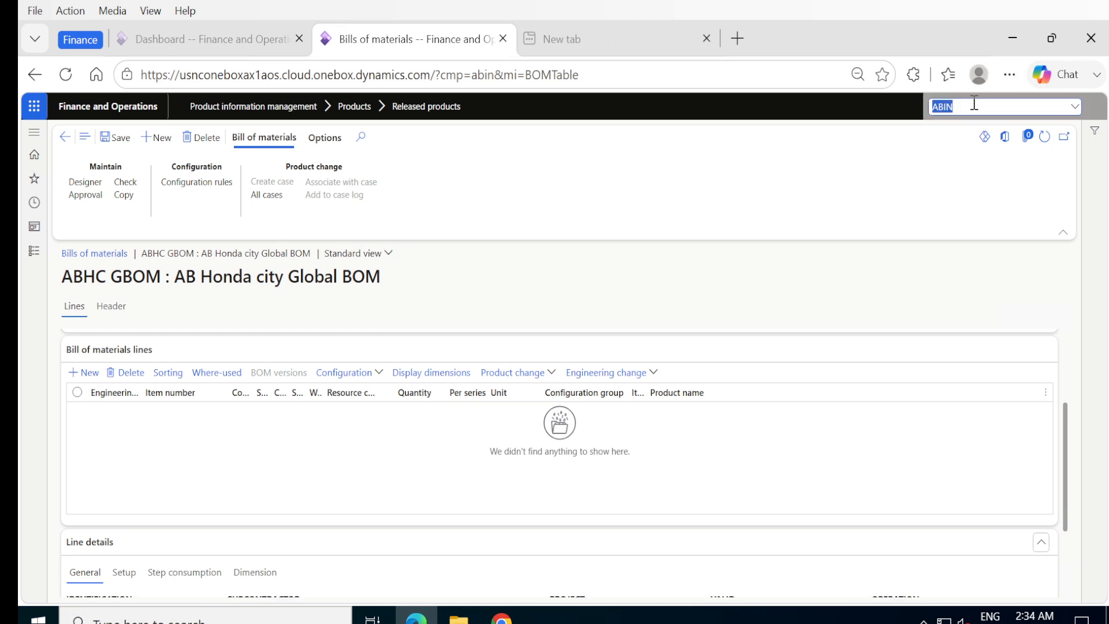
click(974, 104)
click(919, 125)
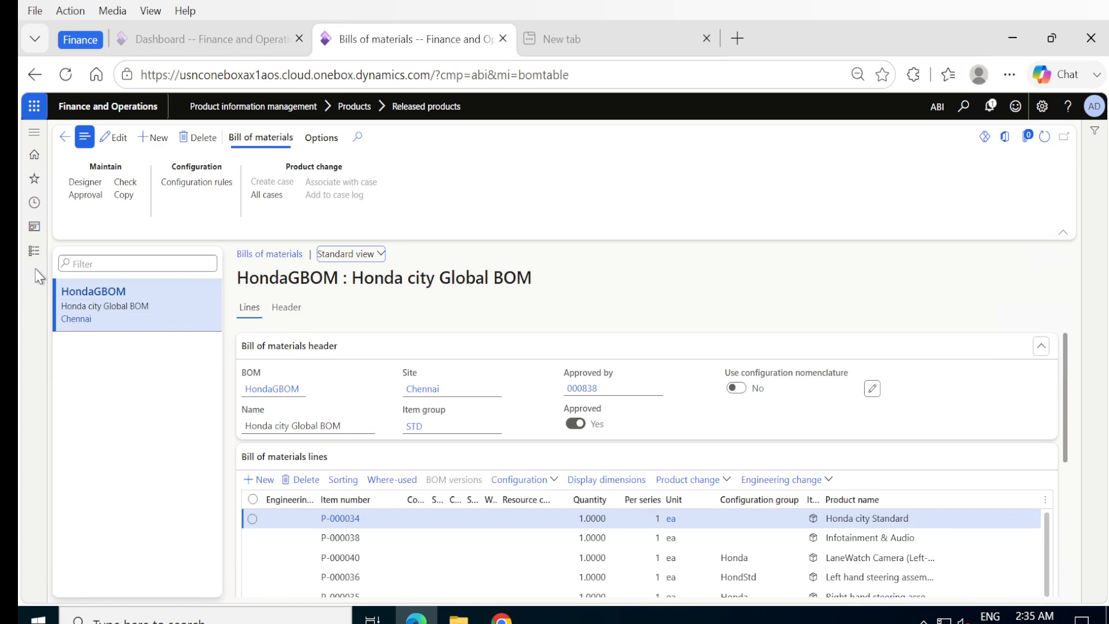
Open the Products list in product information management and filter it by p-000.
click(33, 250)
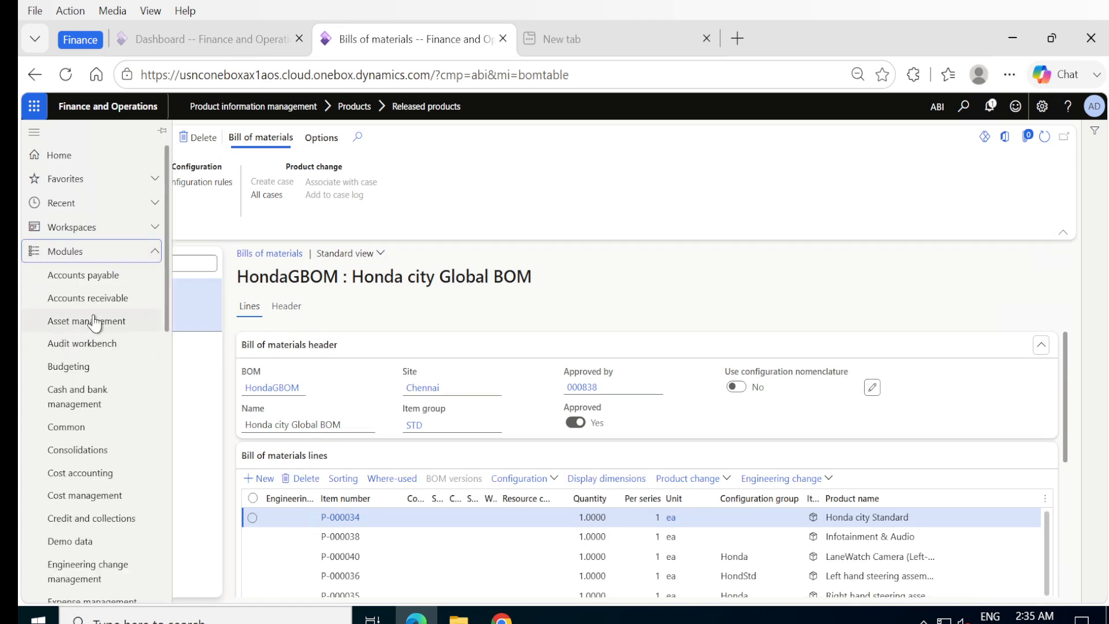
scroll(89, 456, down, 10)
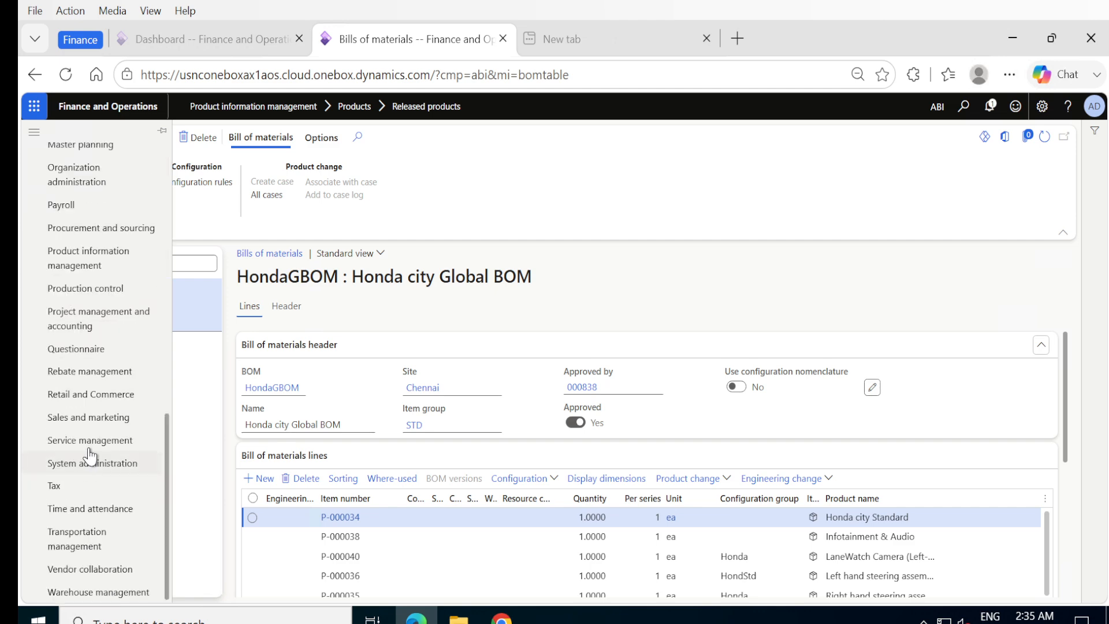
click(76, 260)
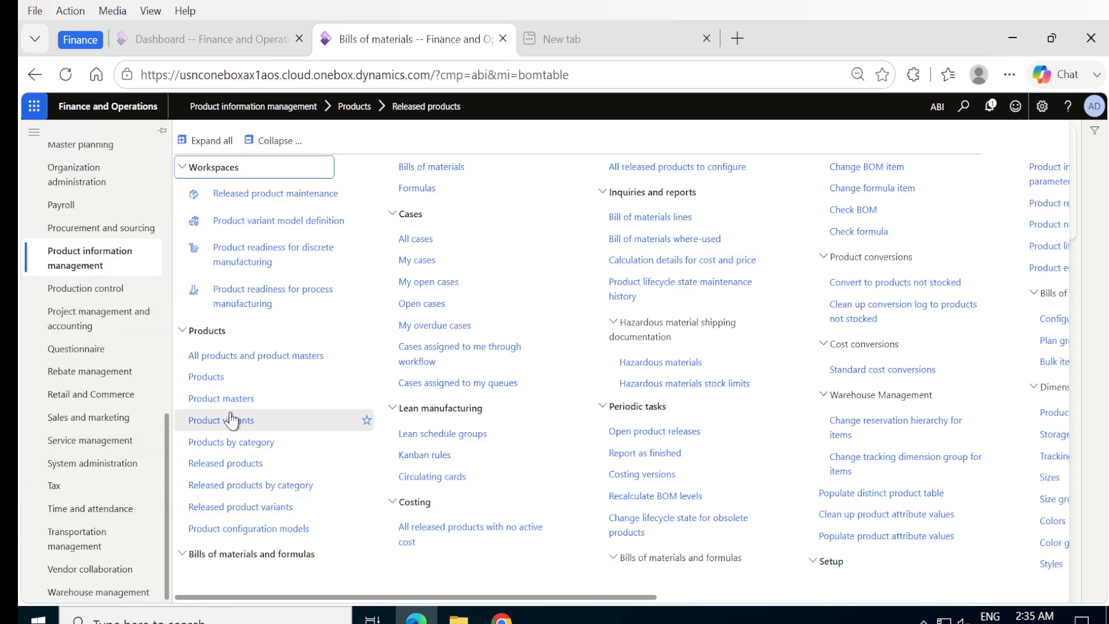
click(211, 379)
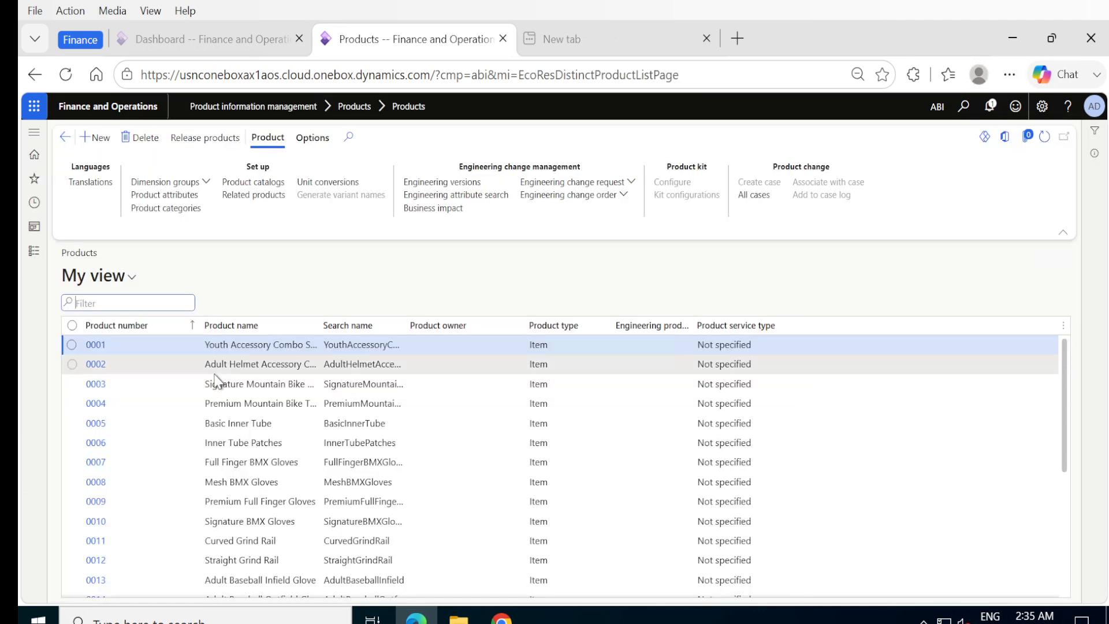
scroll(317, 445, down, 10)
click(172, 309)
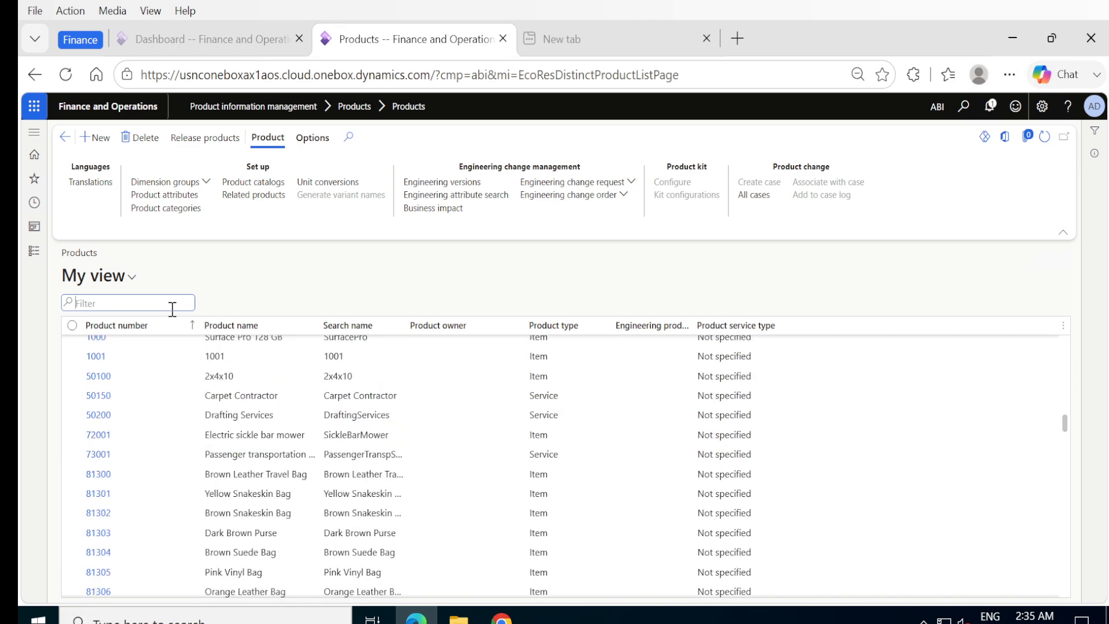
text(p-000)
key(Return)
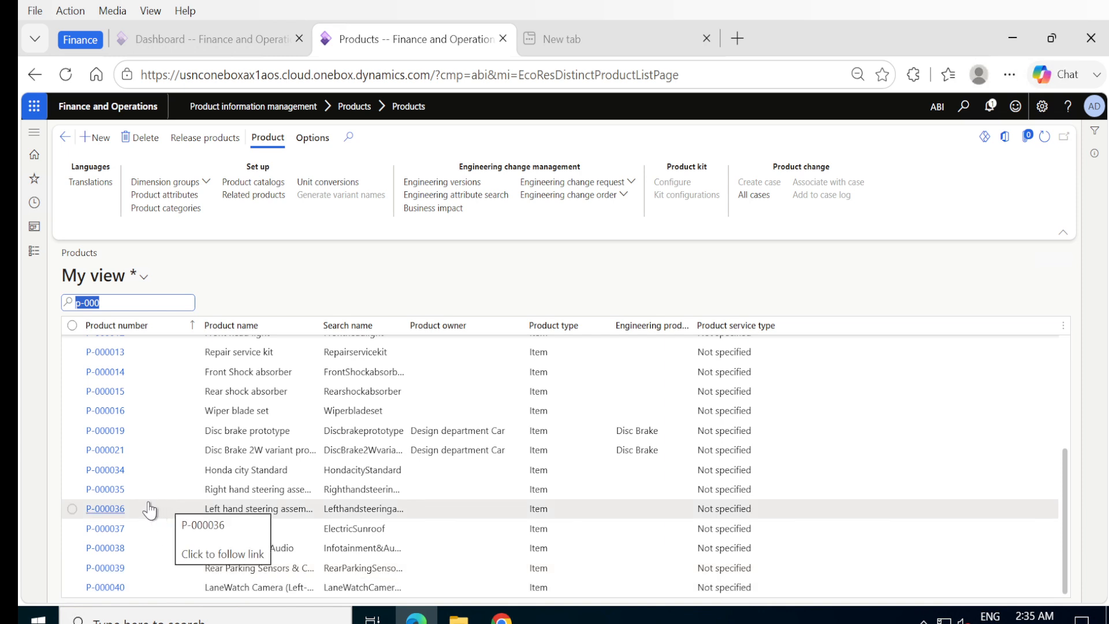
Release the products P-000035 through P-000040 to the company ABIN.
click(71, 470)
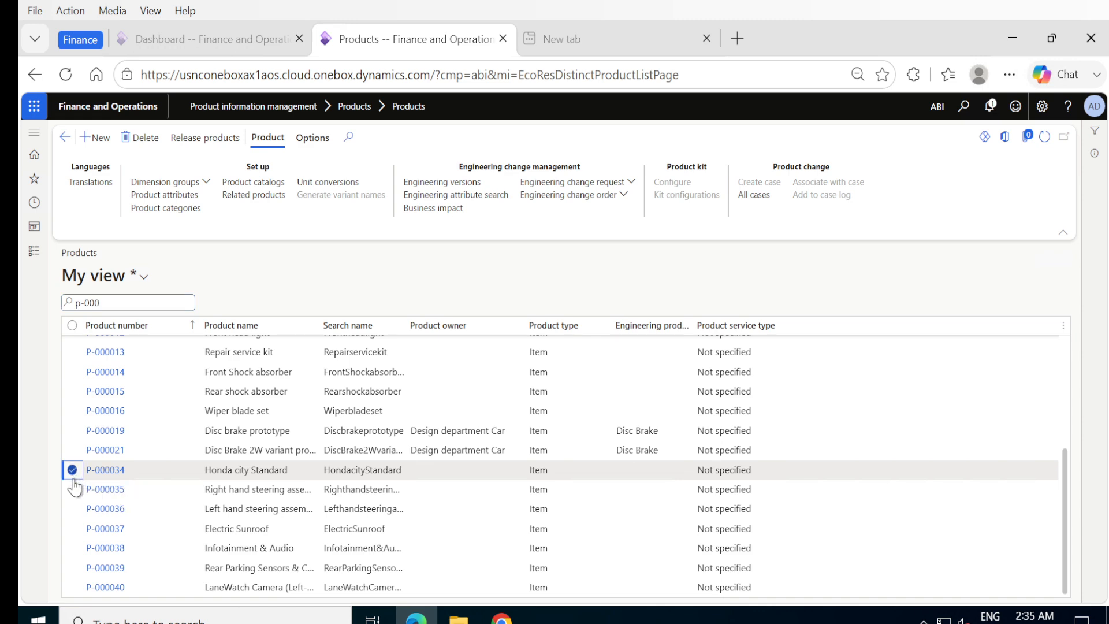
click(71, 489)
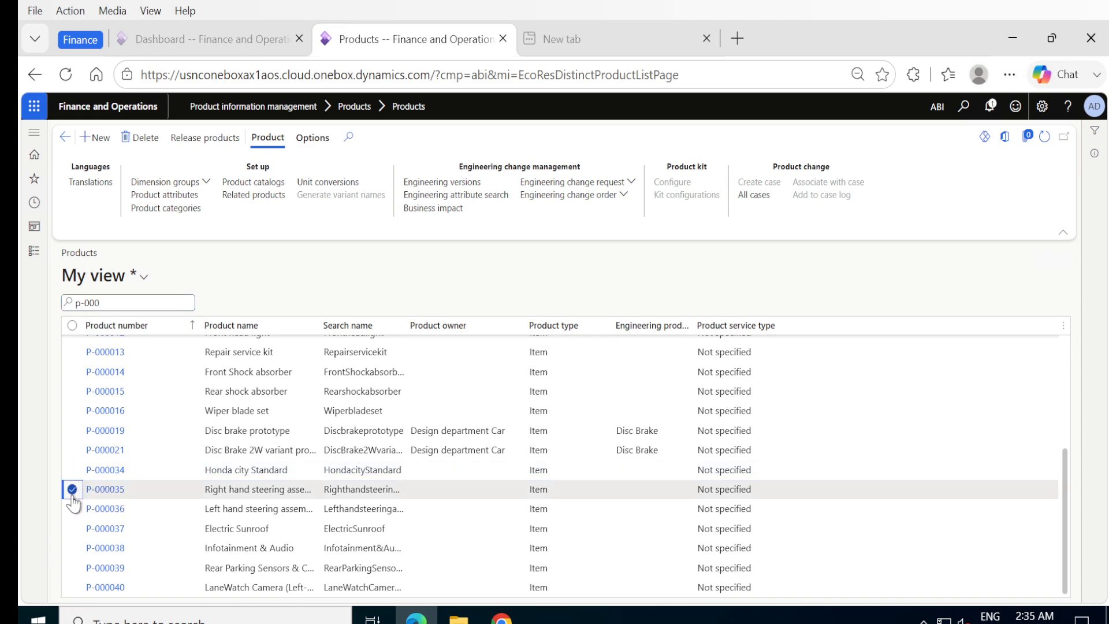
click(73, 509)
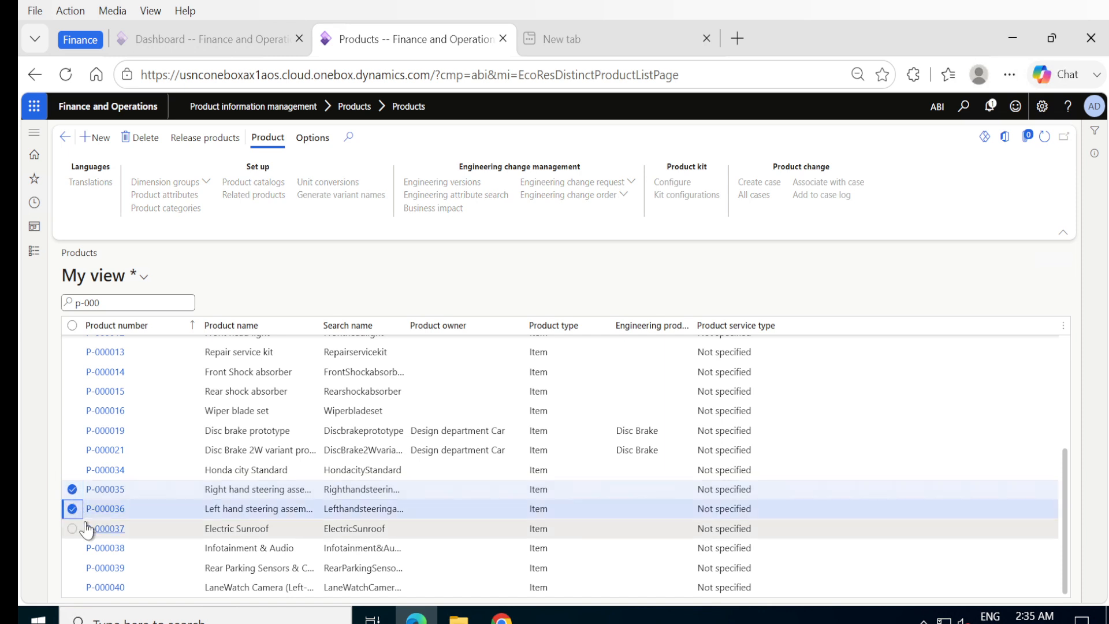
click(73, 528)
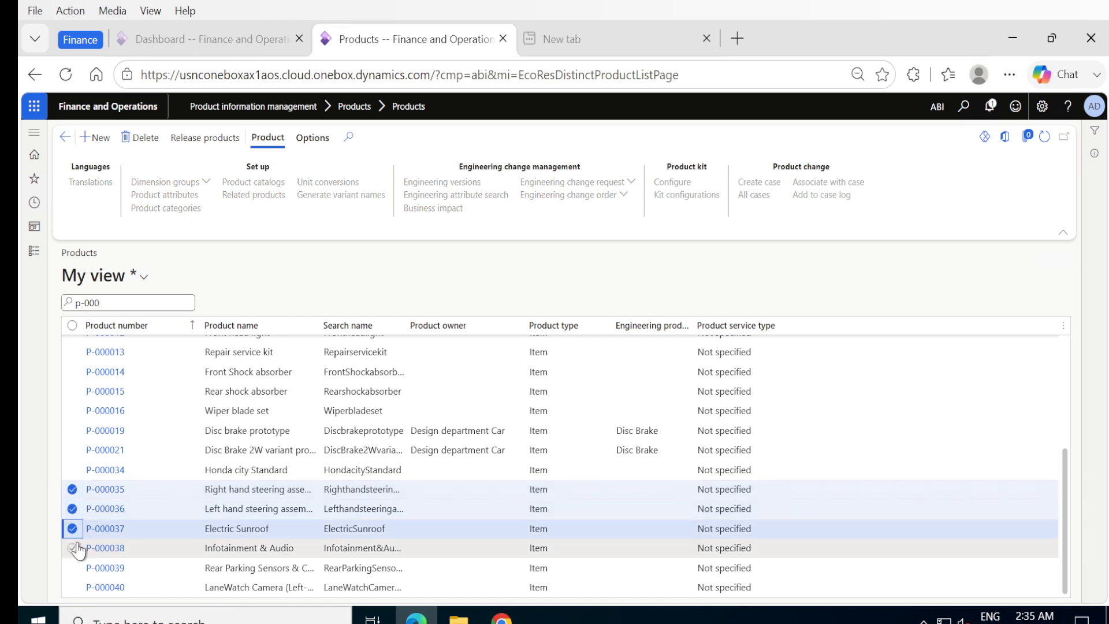
click(72, 548)
click(72, 567)
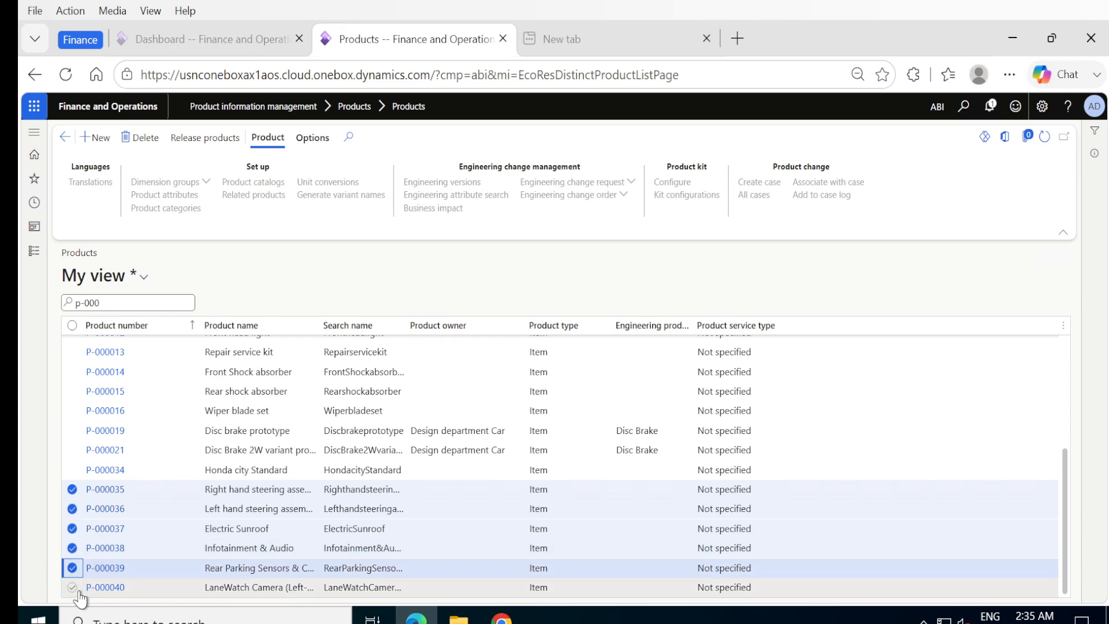
click(72, 588)
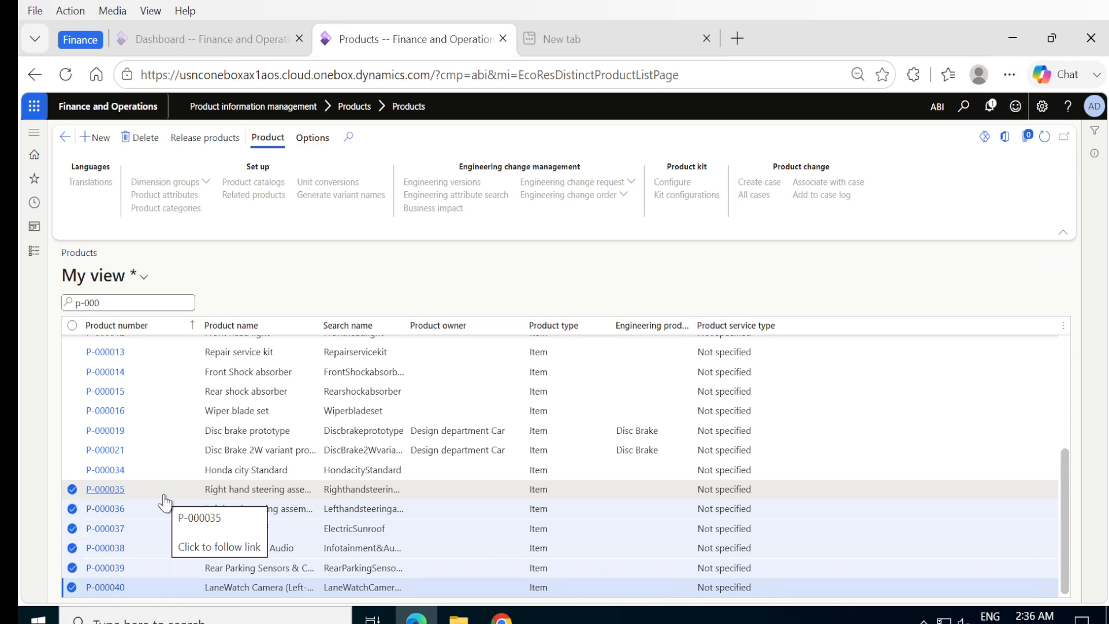
click(215, 143)
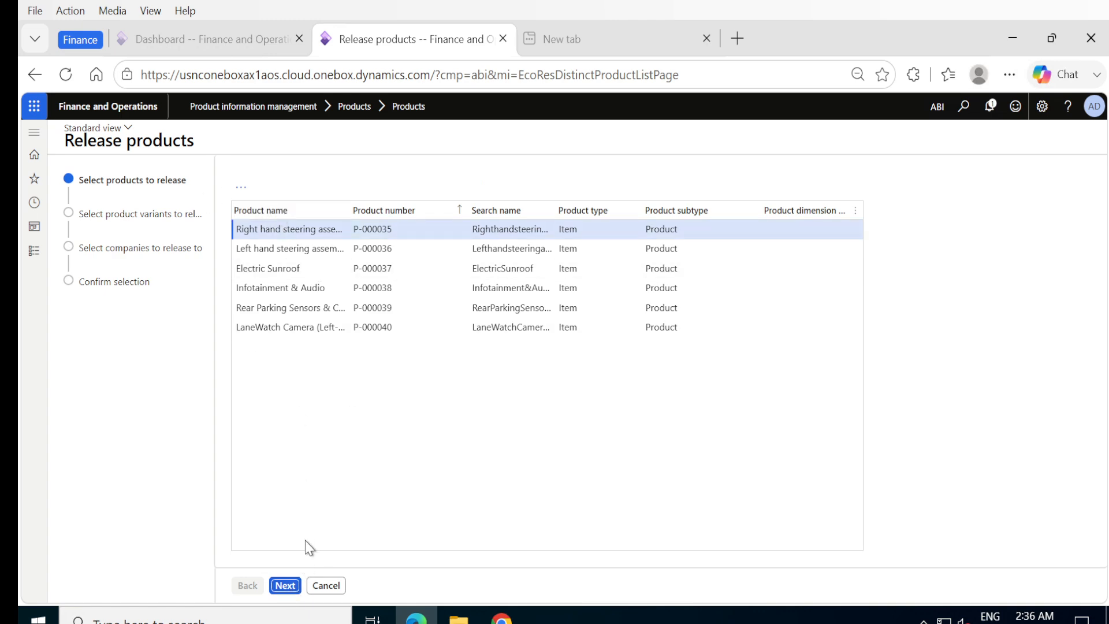
click(297, 580)
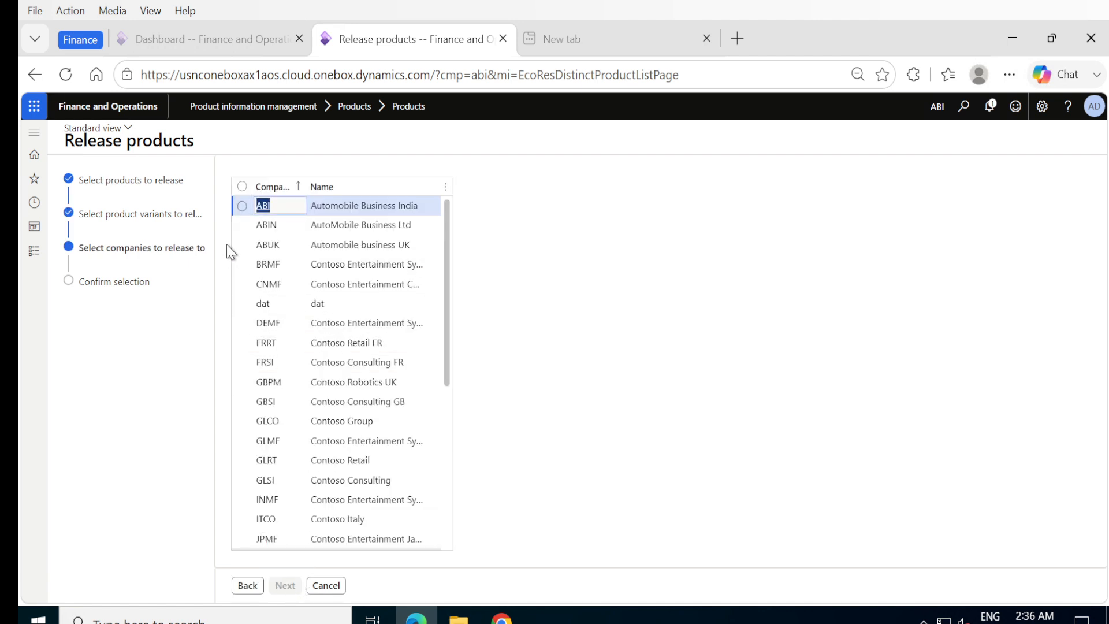
click(242, 226)
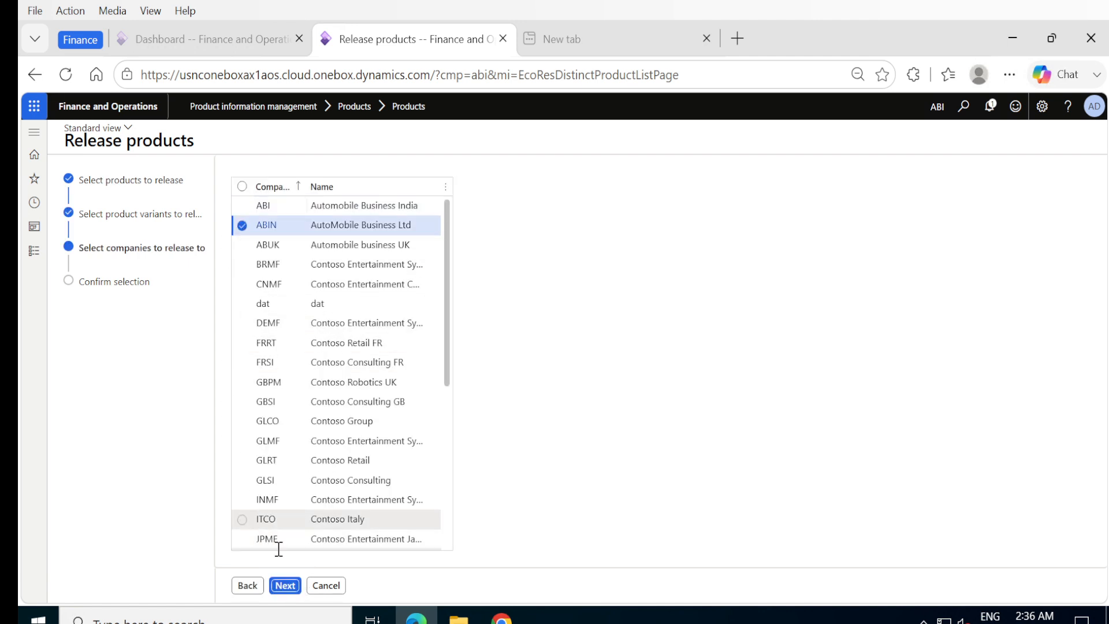
click(286, 586)
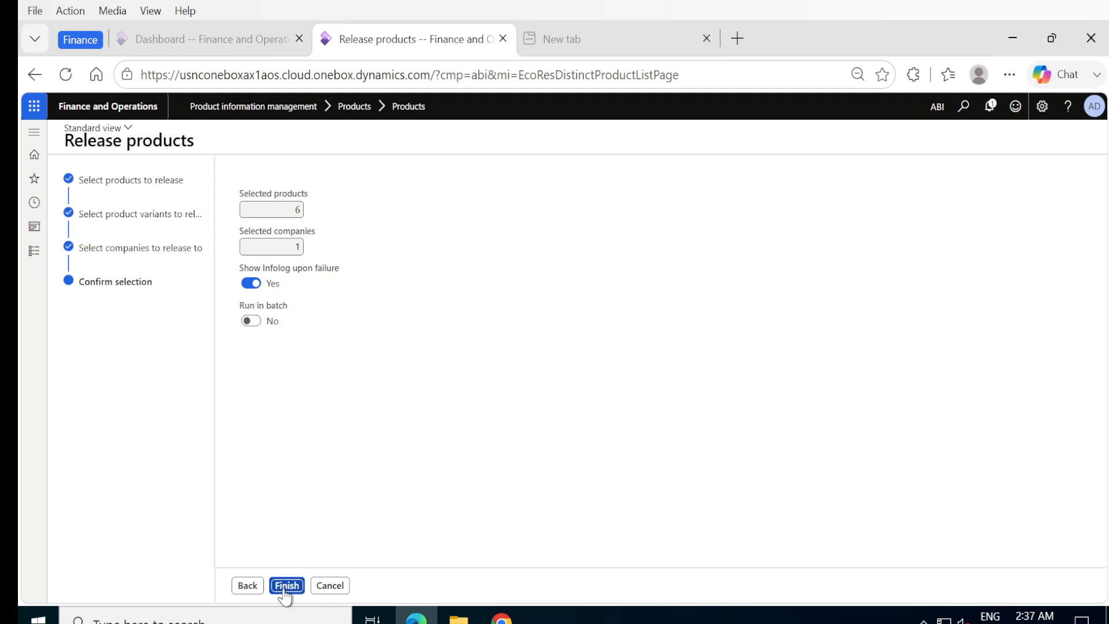
click(286, 586)
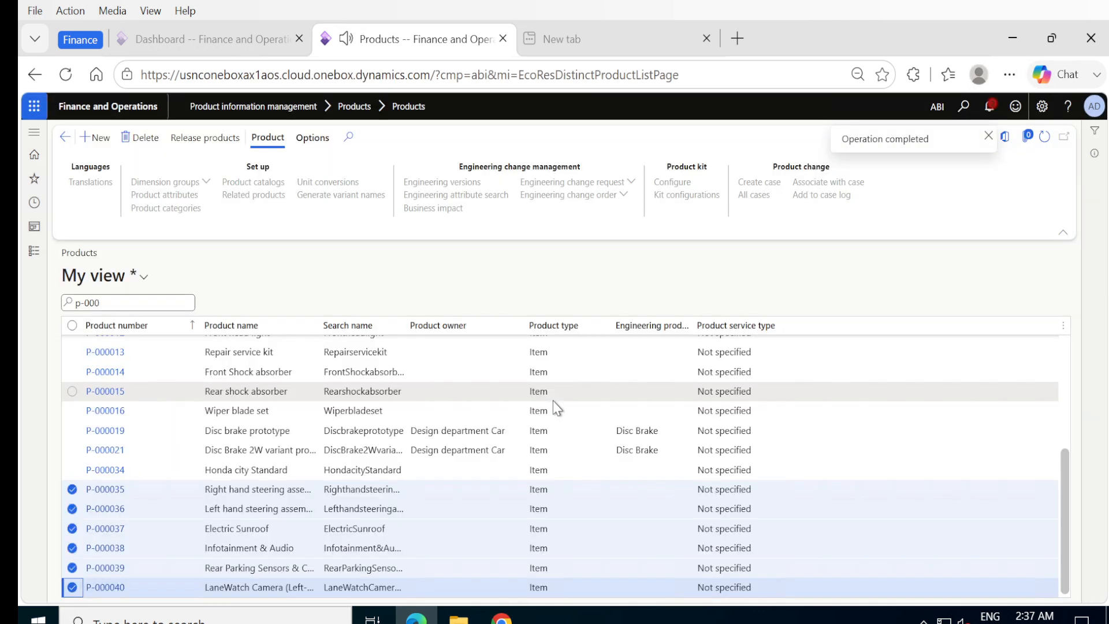
Switch the current company to ABIN and filter its Products list by p-000.
click(939, 110)
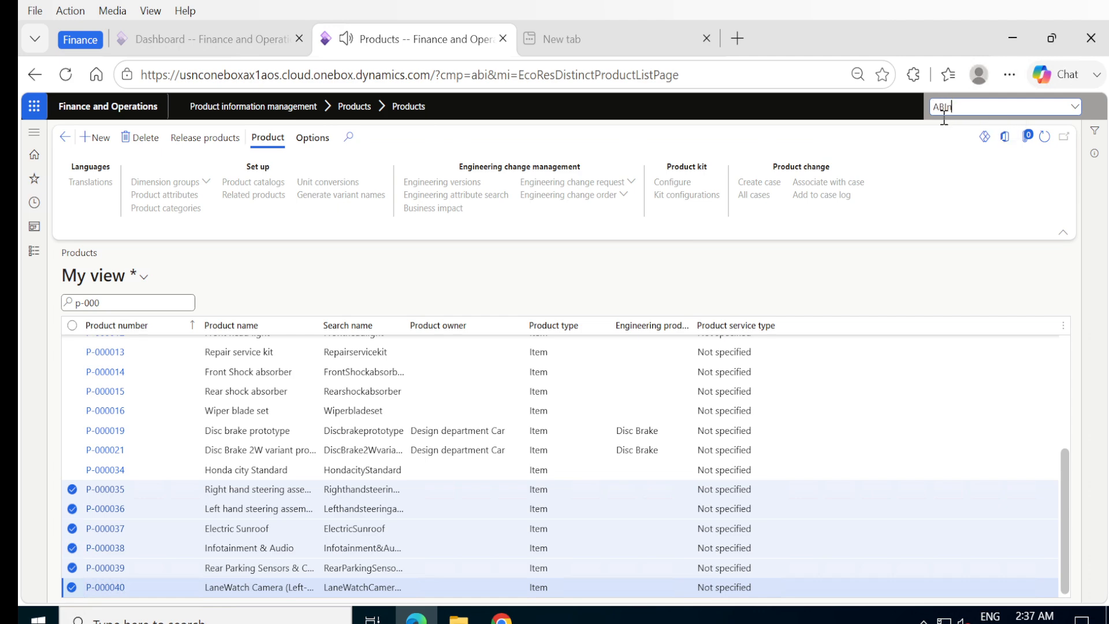
click(925, 129)
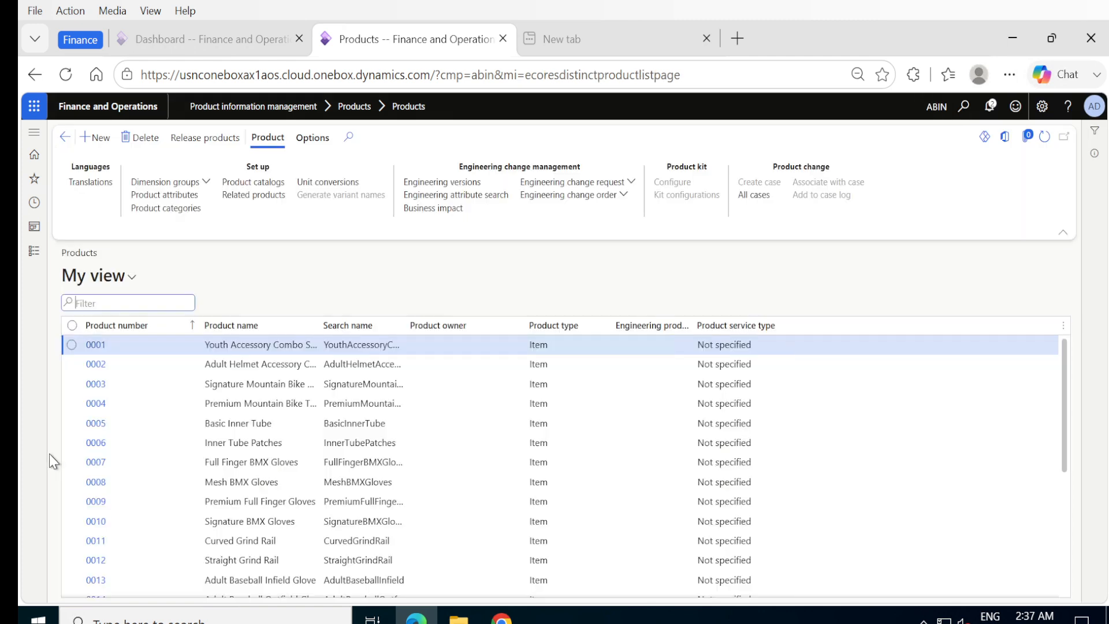
text(p)
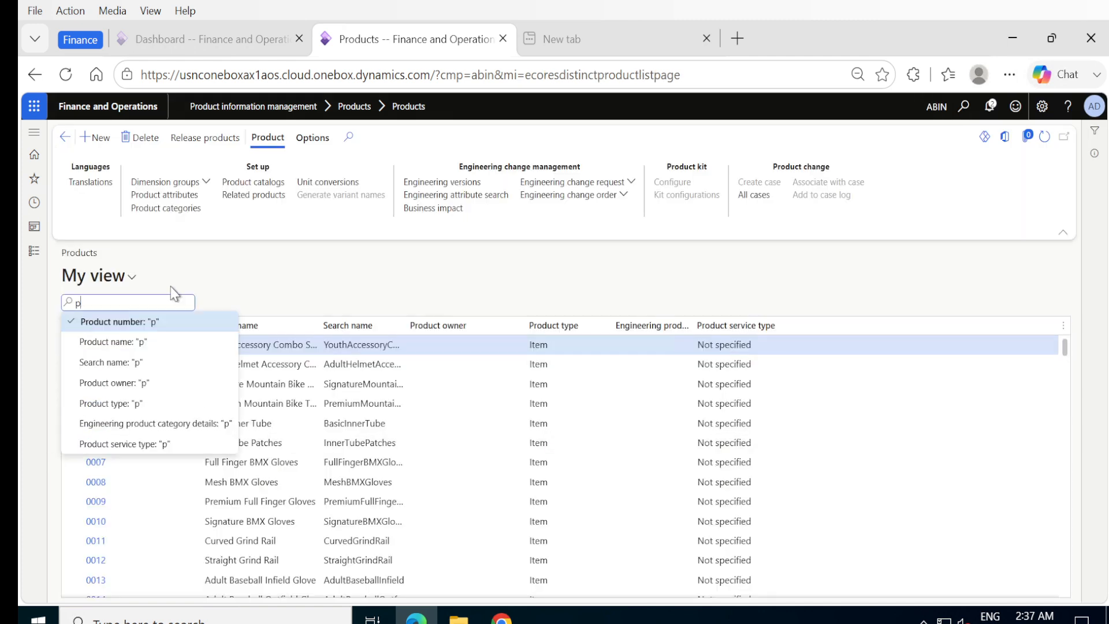
text(-000)
key(Return)
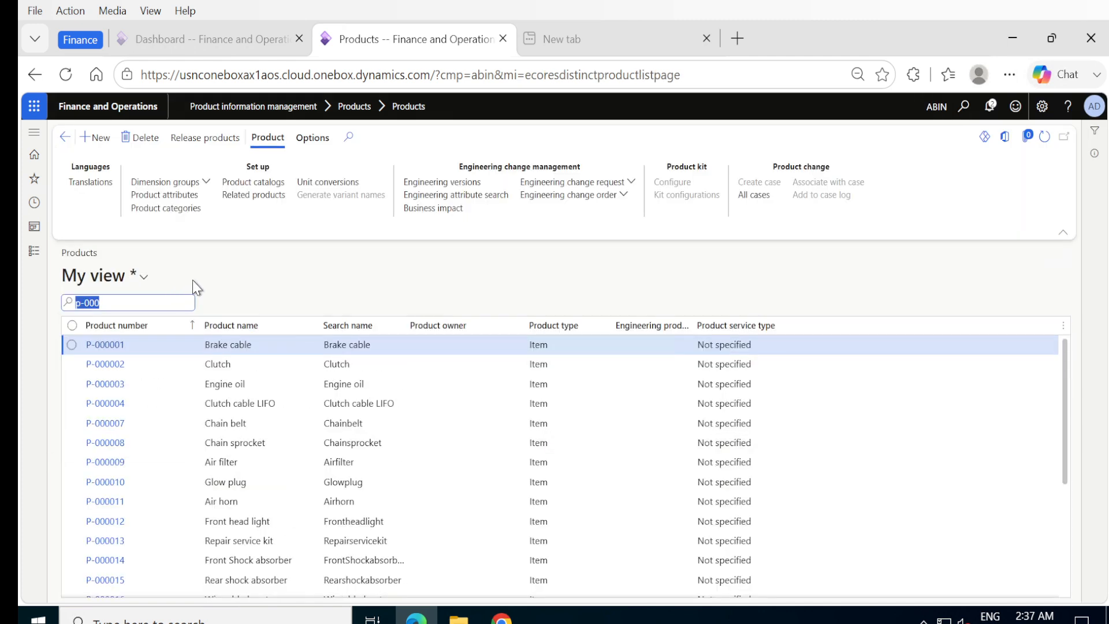
scroll(168, 553, down, 3)
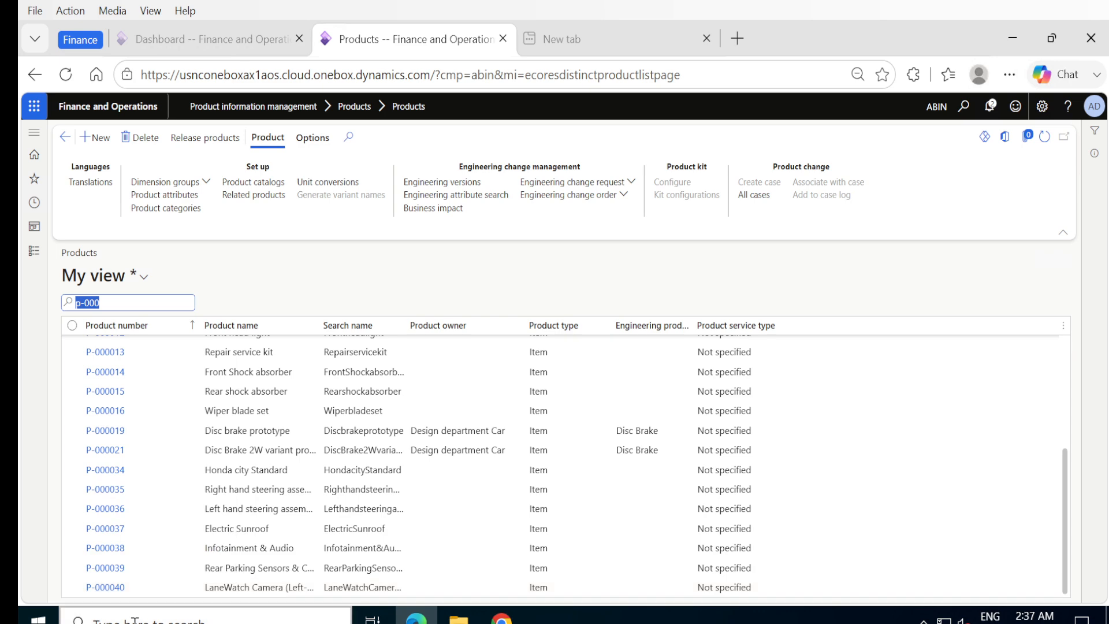
Open the Released products list in product information management.
click(34, 251)
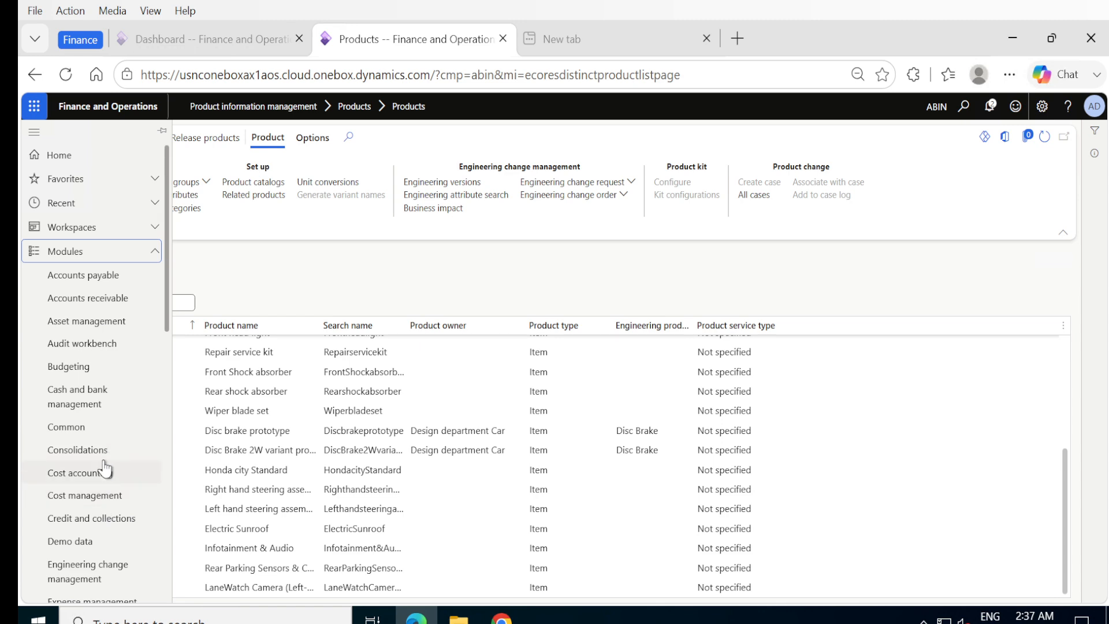
scroll(104, 471, down, 5)
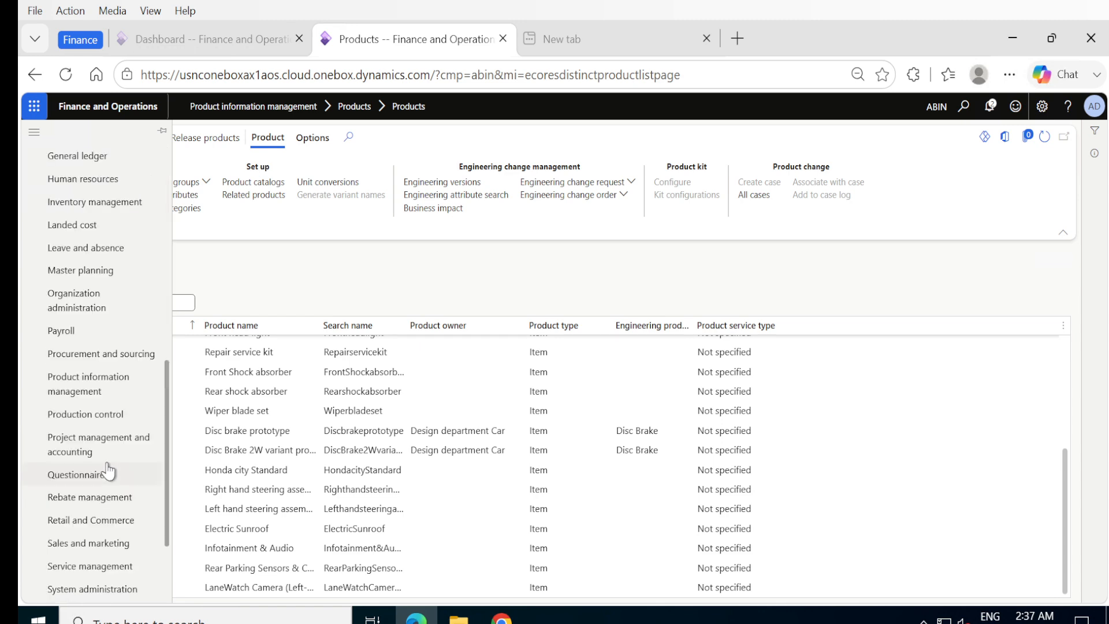
click(103, 381)
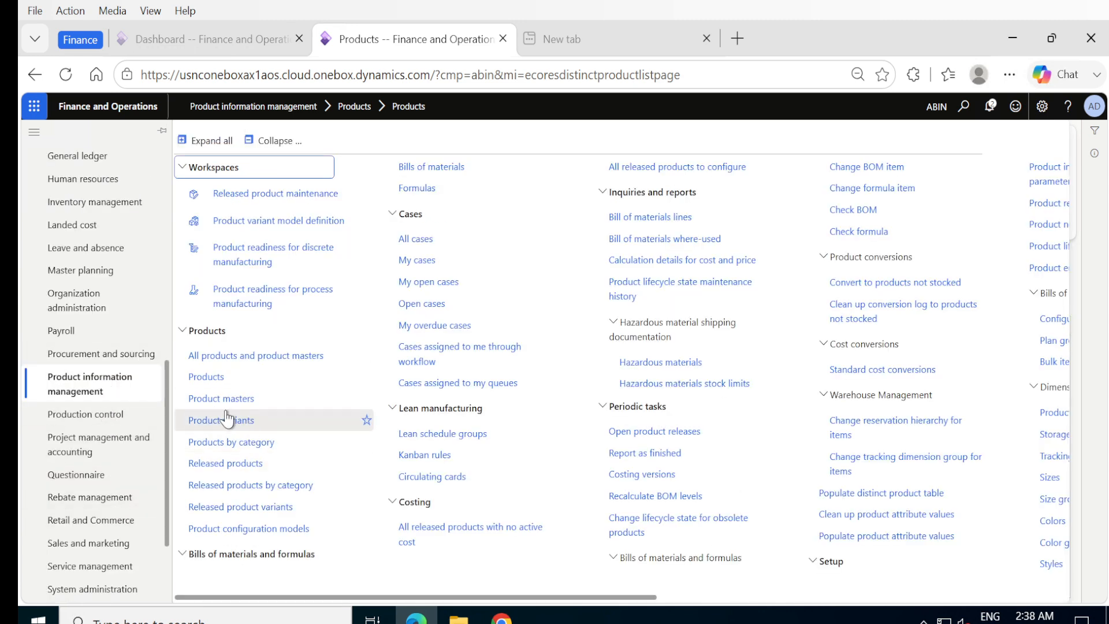
click(229, 464)
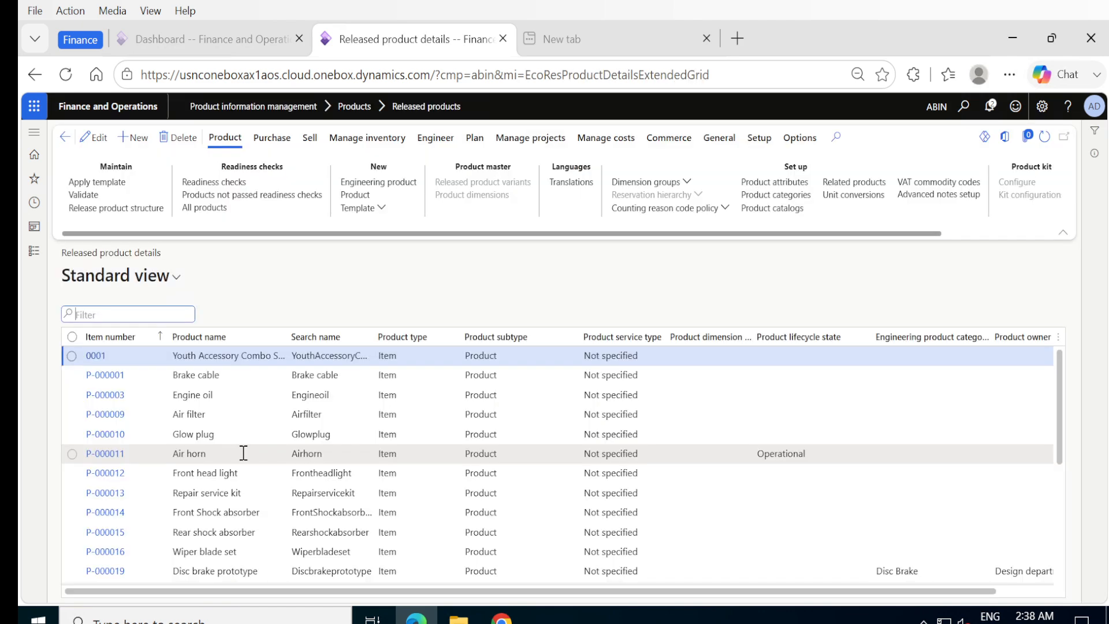
Open the released product P-000042, AB Honda city config., and display its BOM versions.
scroll(246, 454, down, 5)
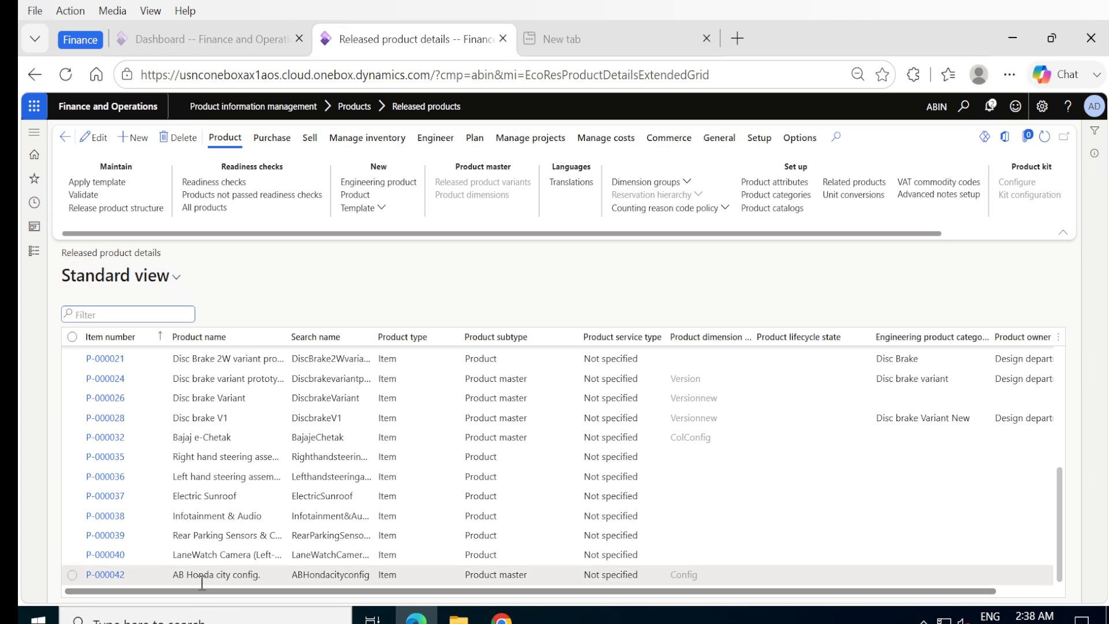
click(107, 579)
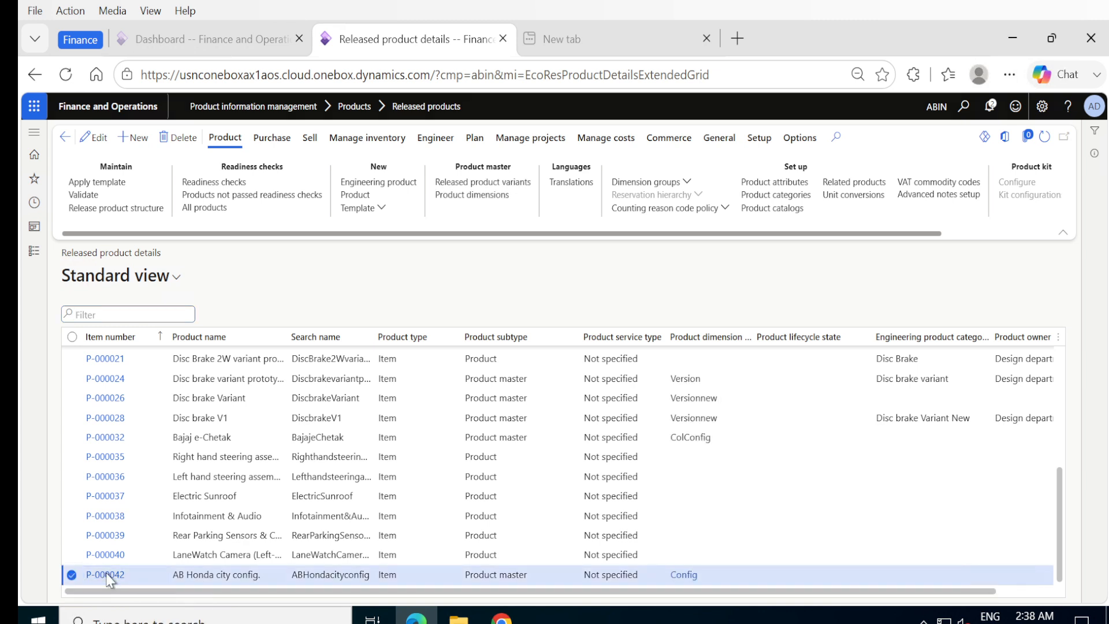
click(107, 576)
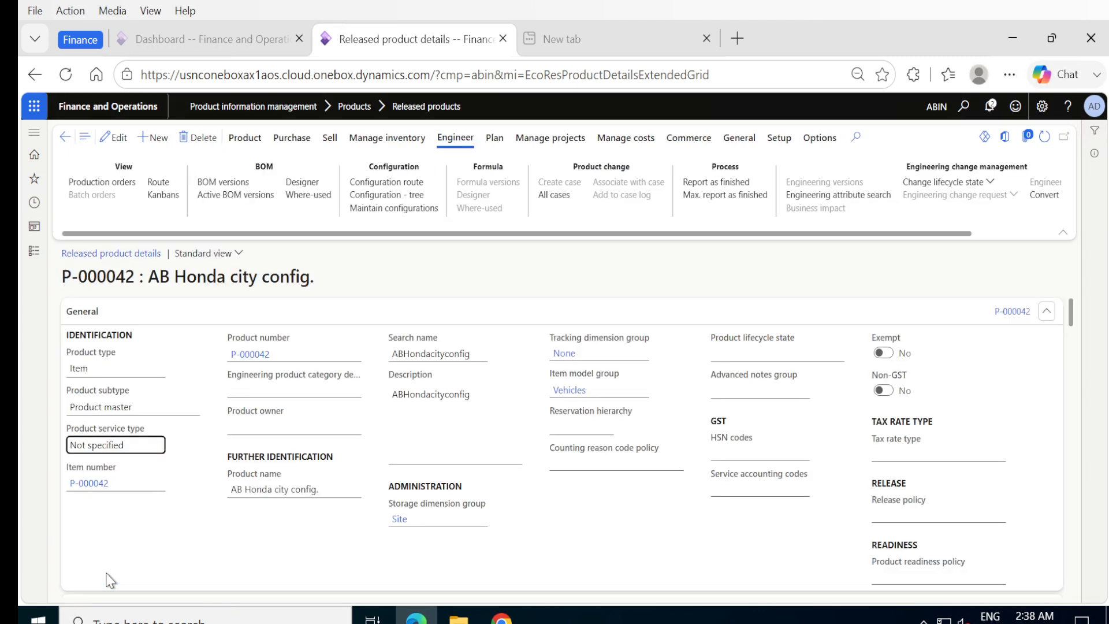
click(230, 184)
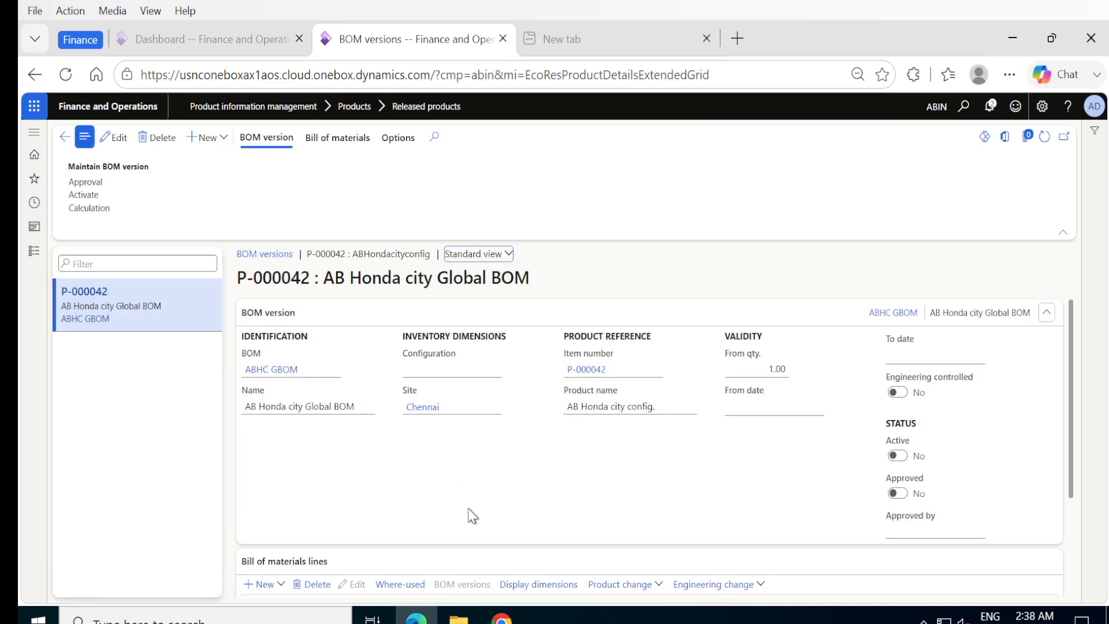
Try to add the component P-000038, Infotainment&Audio, as a new line of the ABHC GBOM bill of materials.
scroll(473, 516, down, 3)
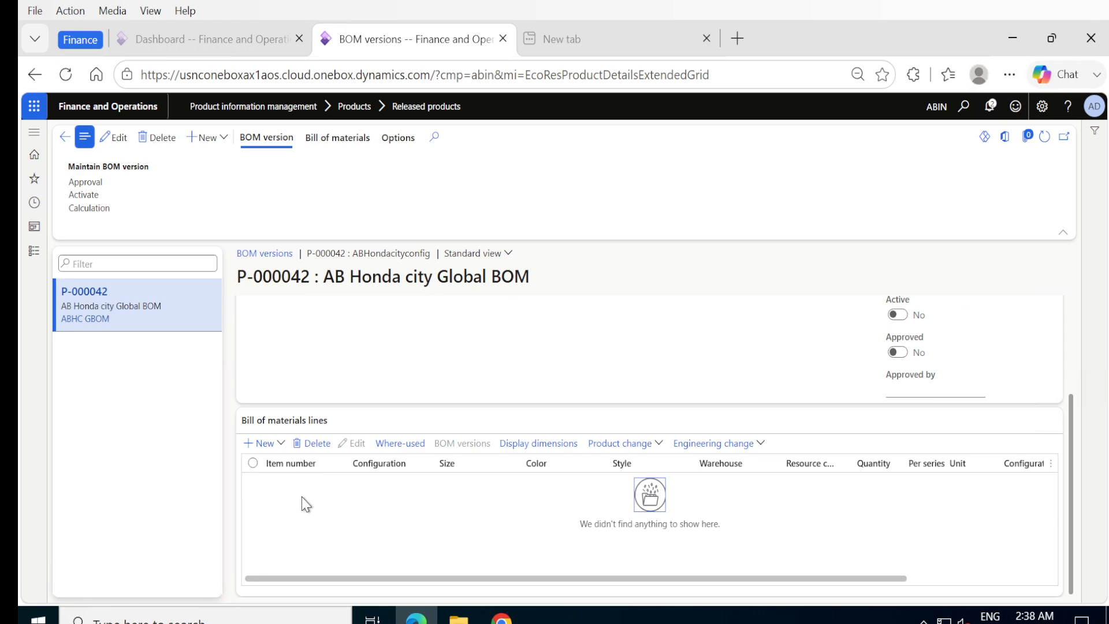
click(261, 444)
click(264, 485)
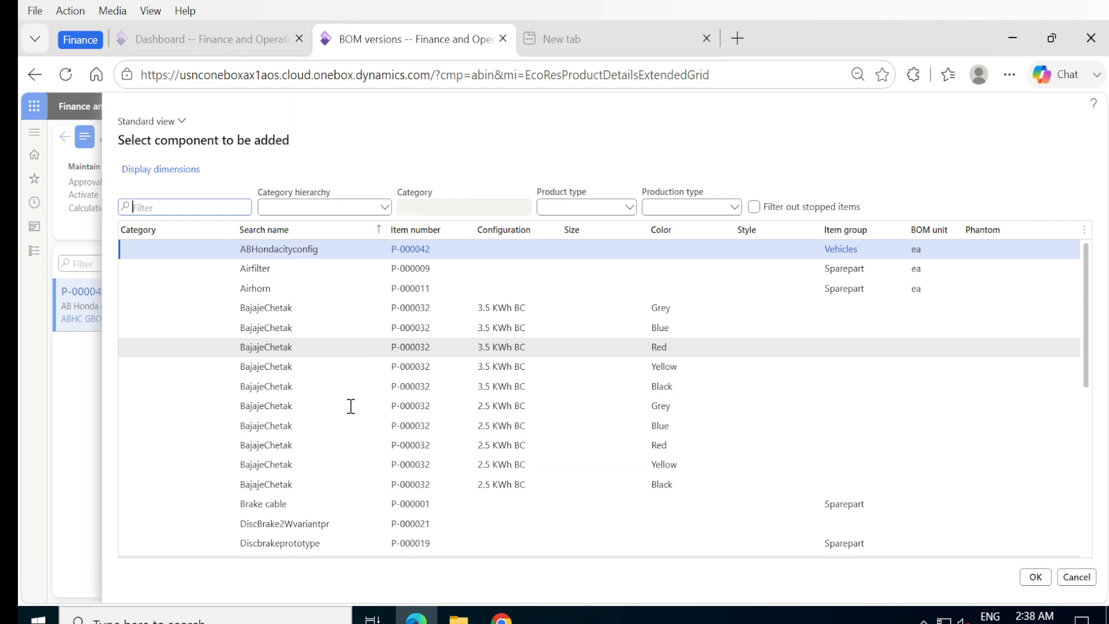
scroll(362, 454, down, 5)
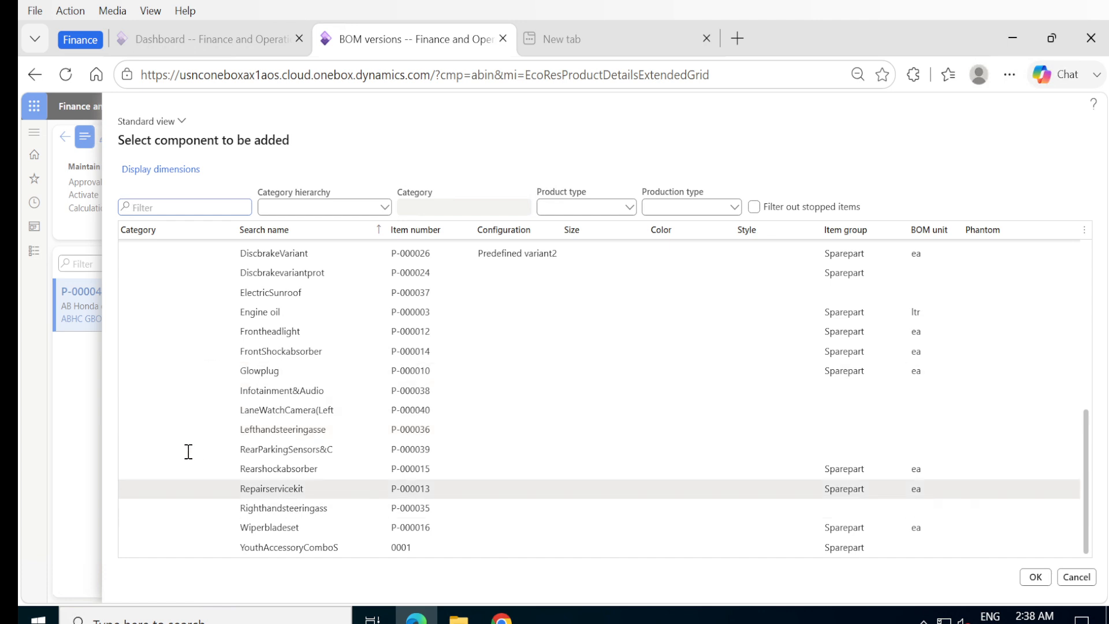
click(186, 393)
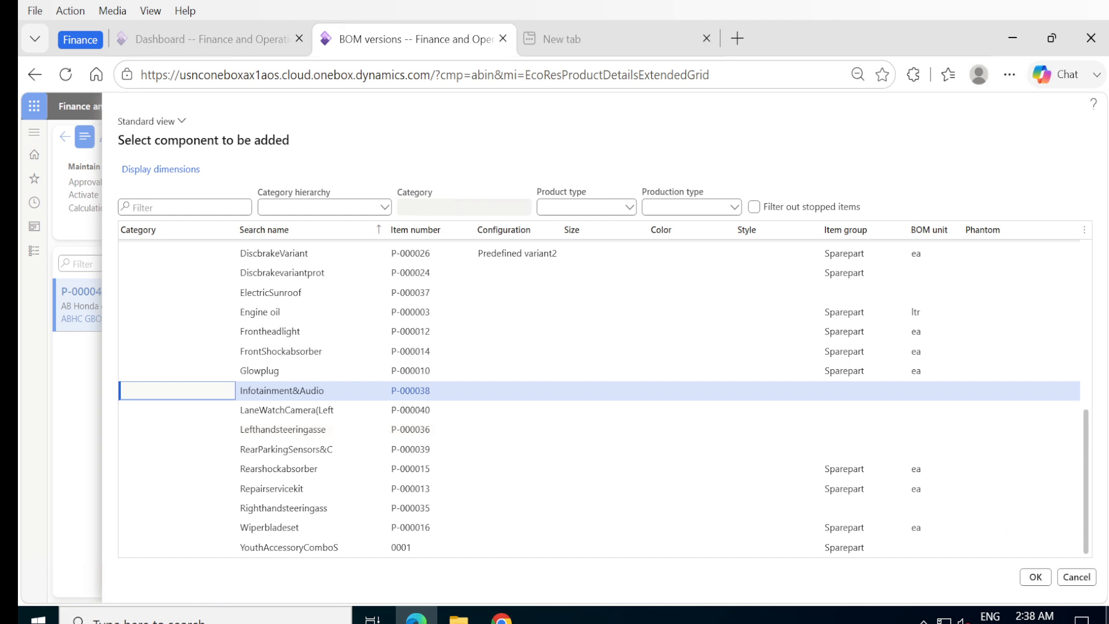
click(1035, 577)
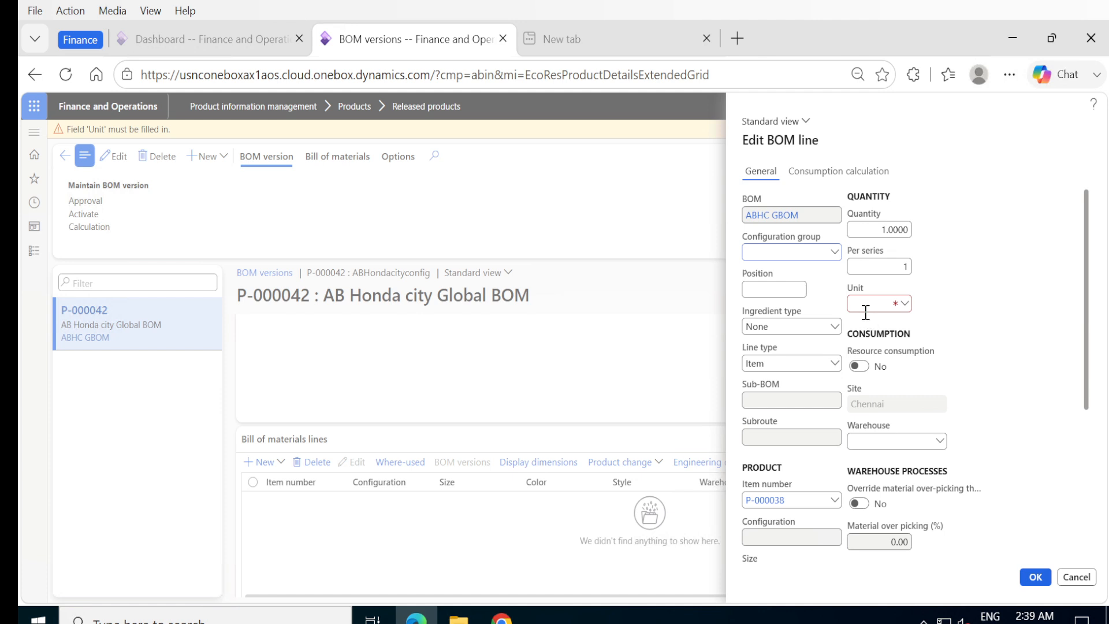
Try to save the BOM line for P-000038 with the unit ea and no configuration group, and cancel the line.
click(836, 253)
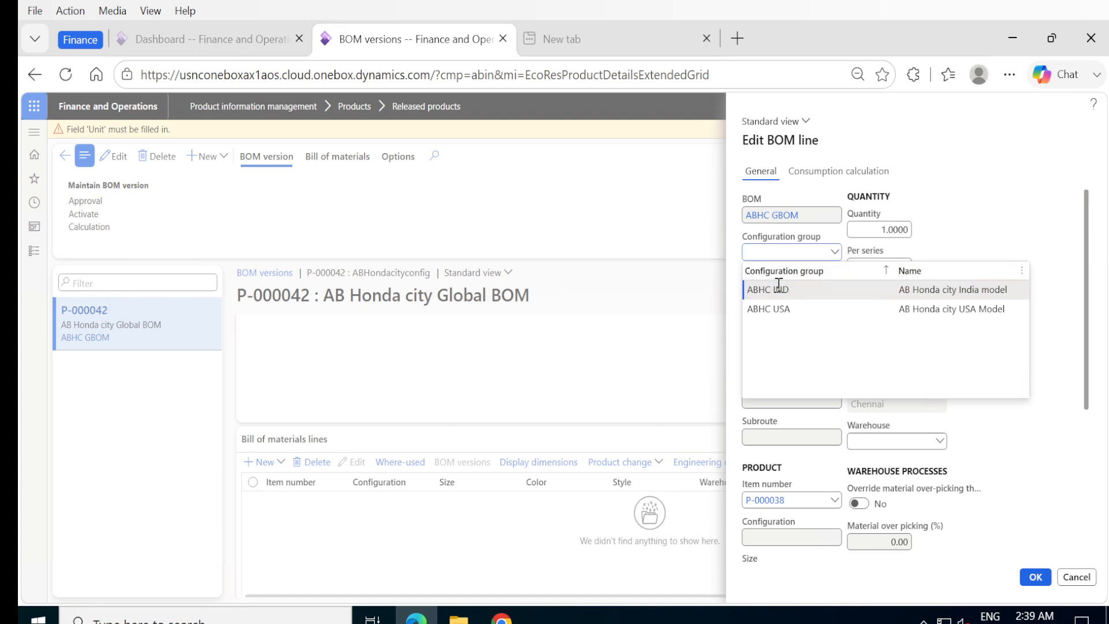
click(713, 294)
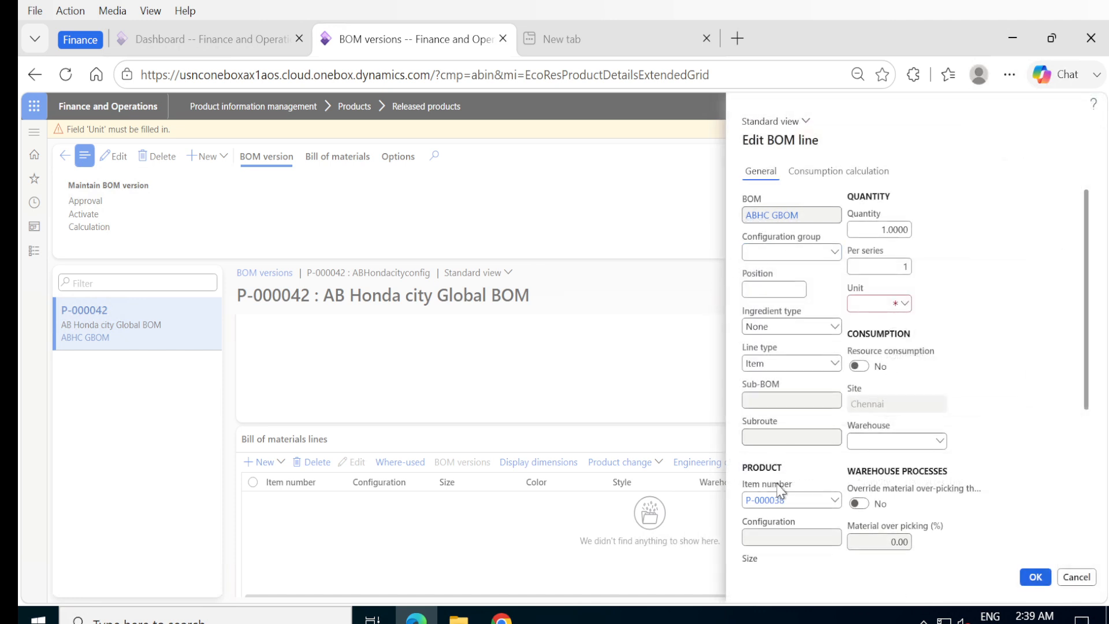
click(784, 503)
mouse_move(784, 501)
click(1031, 577)
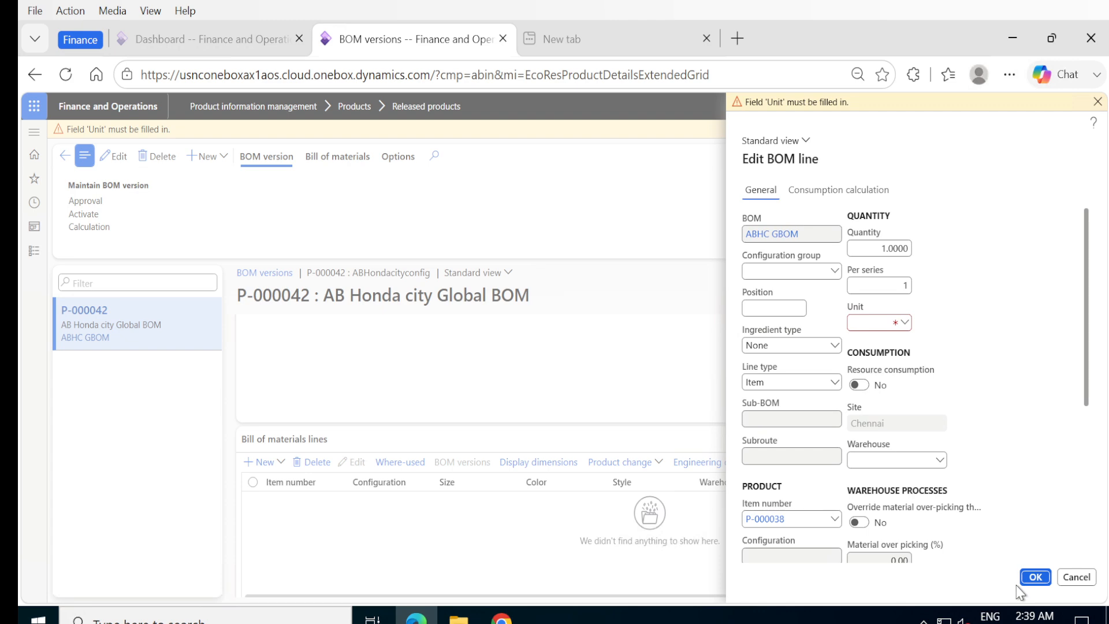
click(884, 323)
key(Tab)
click(1026, 577)
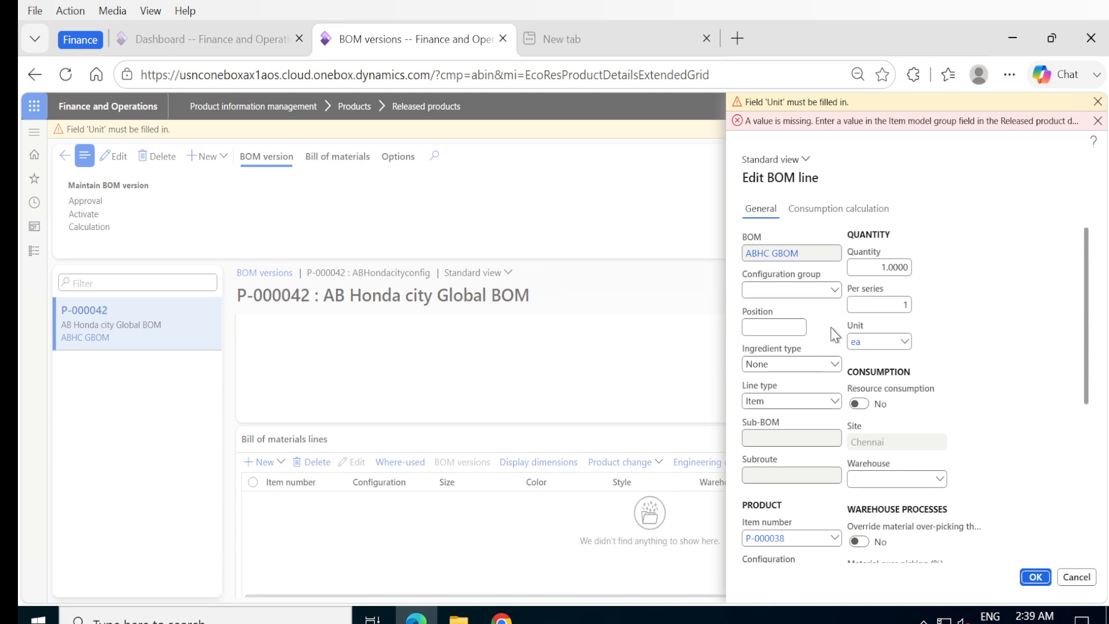
scroll(959, 341, down, 5)
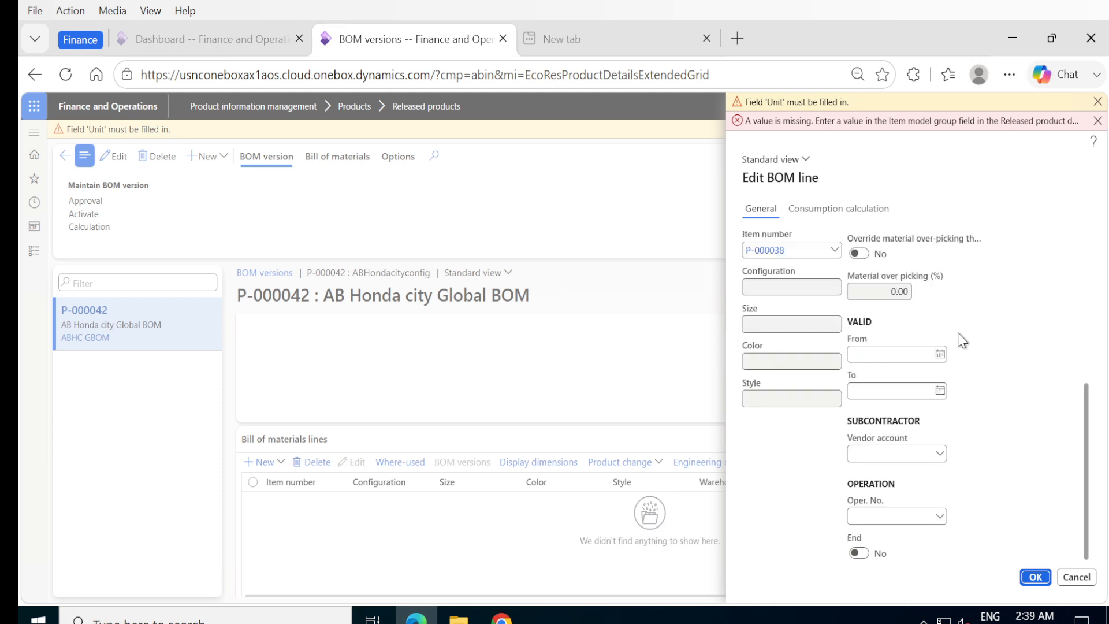
click(1075, 576)
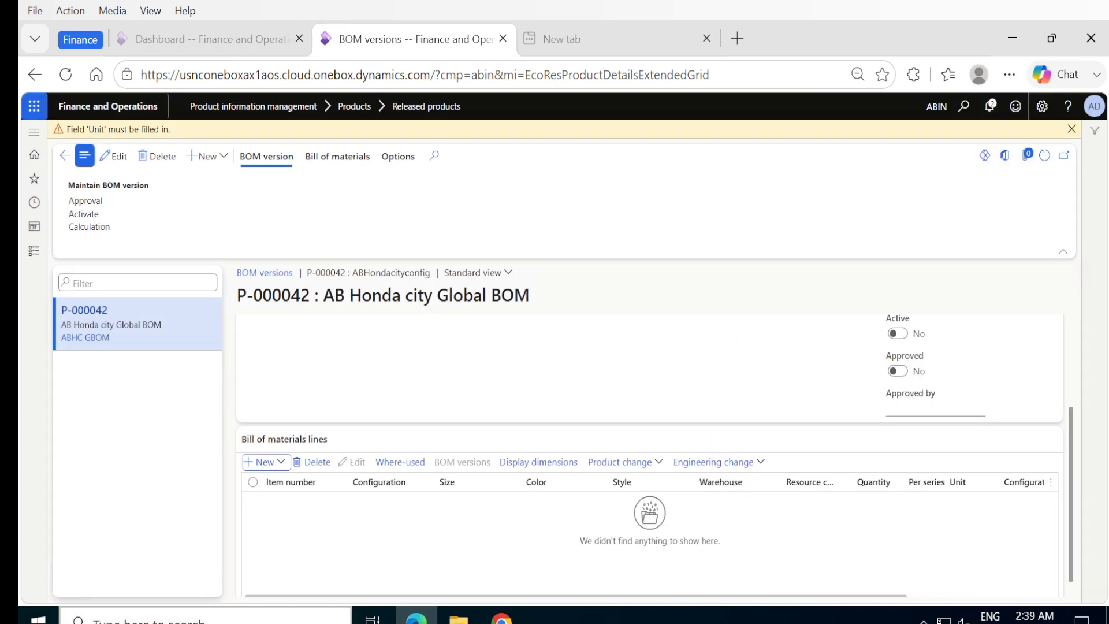
Open the Released products list and filter it by item number p-000.
click(33, 254)
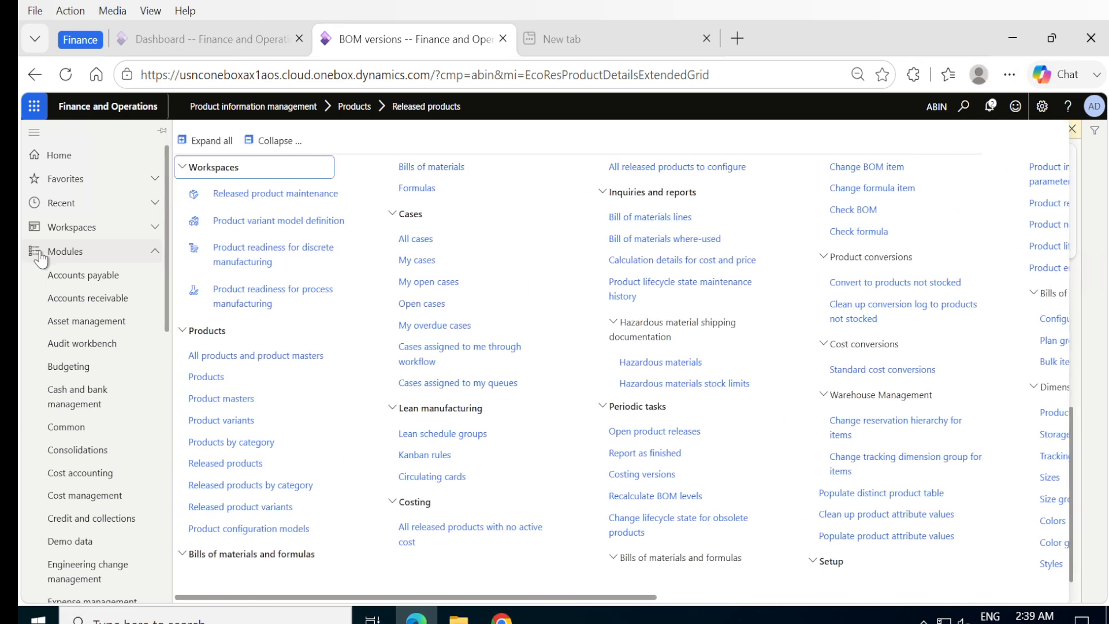
click(221, 463)
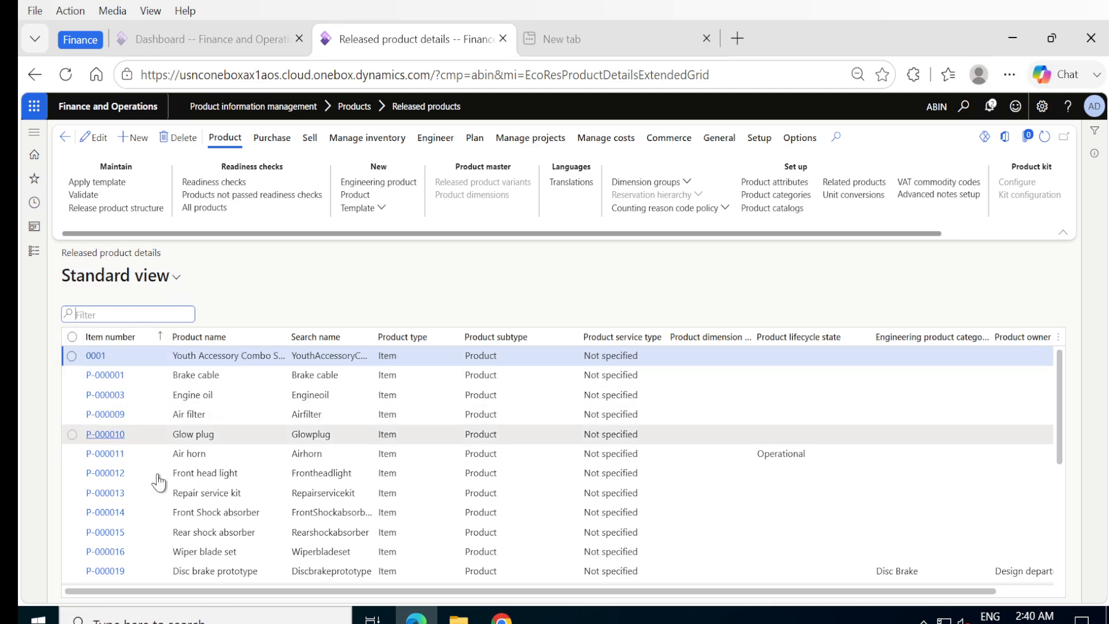
scroll(138, 413, down, 4)
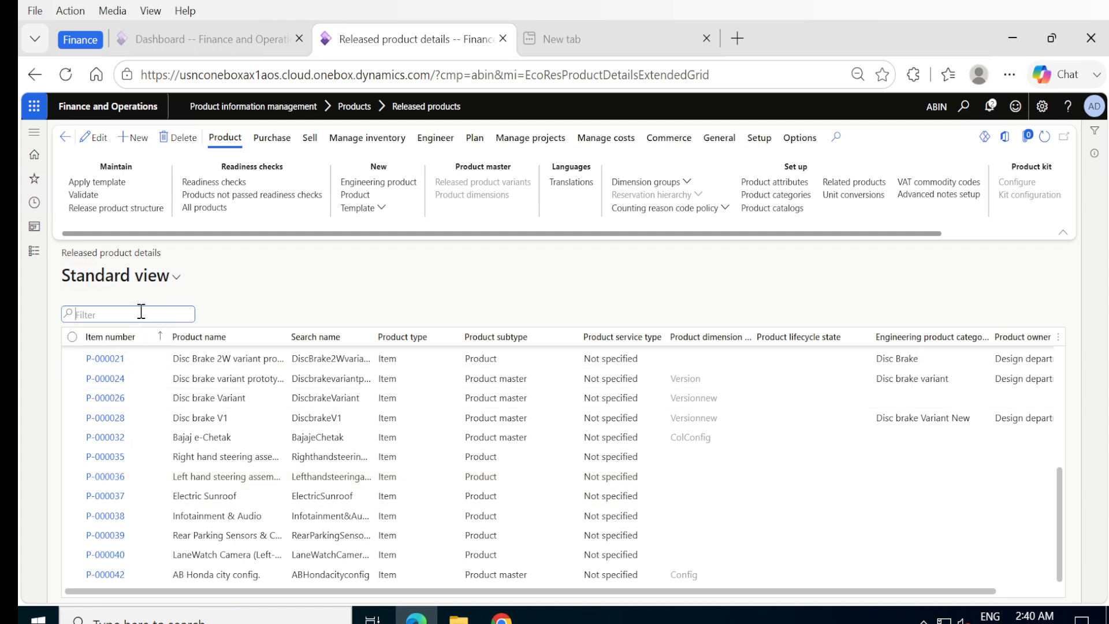
text(p-000)
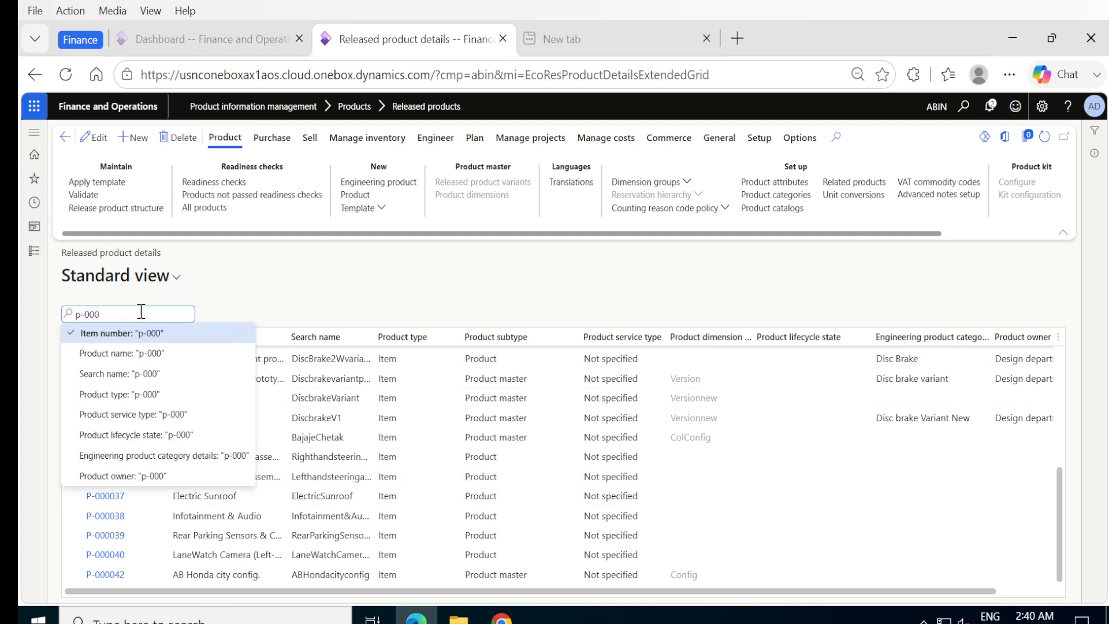
key(Return)
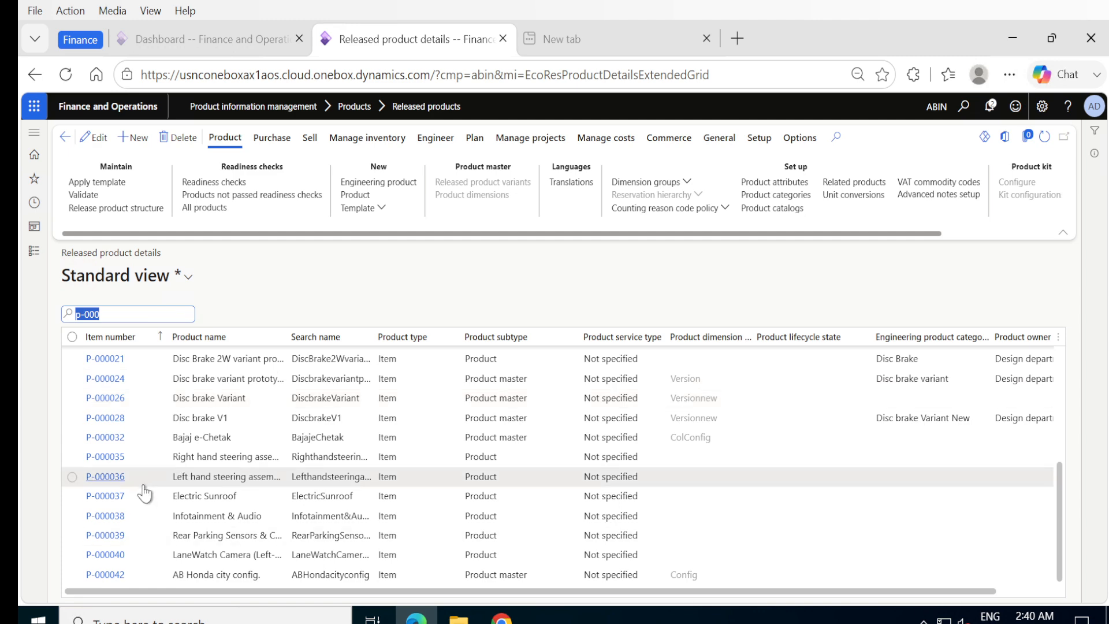
Open released product P-000035, Right hand steering assembly, for editing and set its item model group to Vehicles.
click(101, 461)
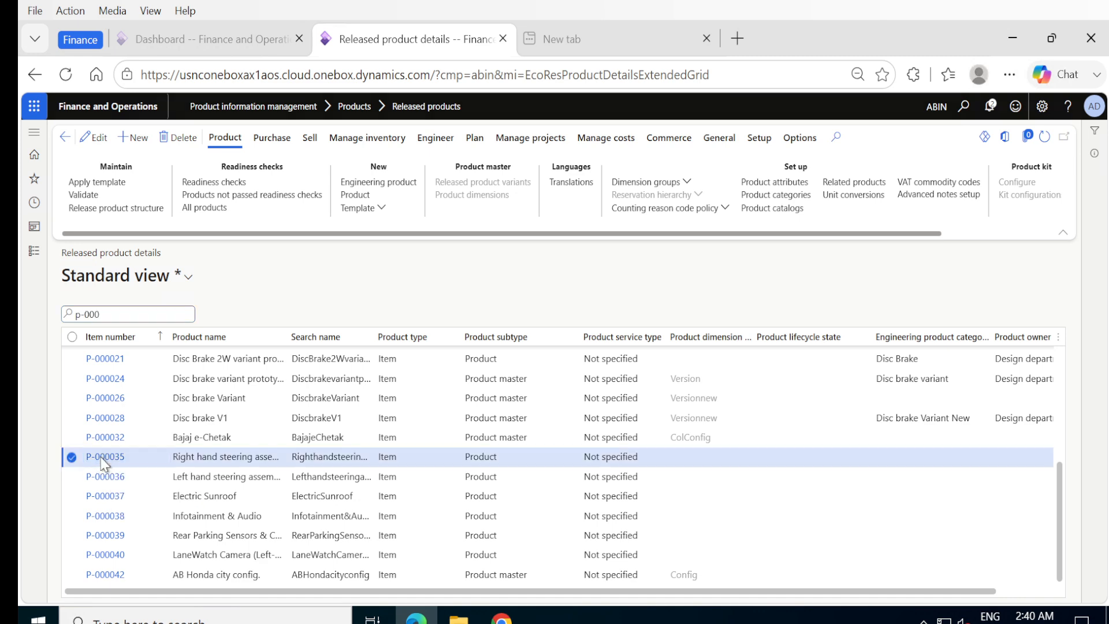
click(101, 456)
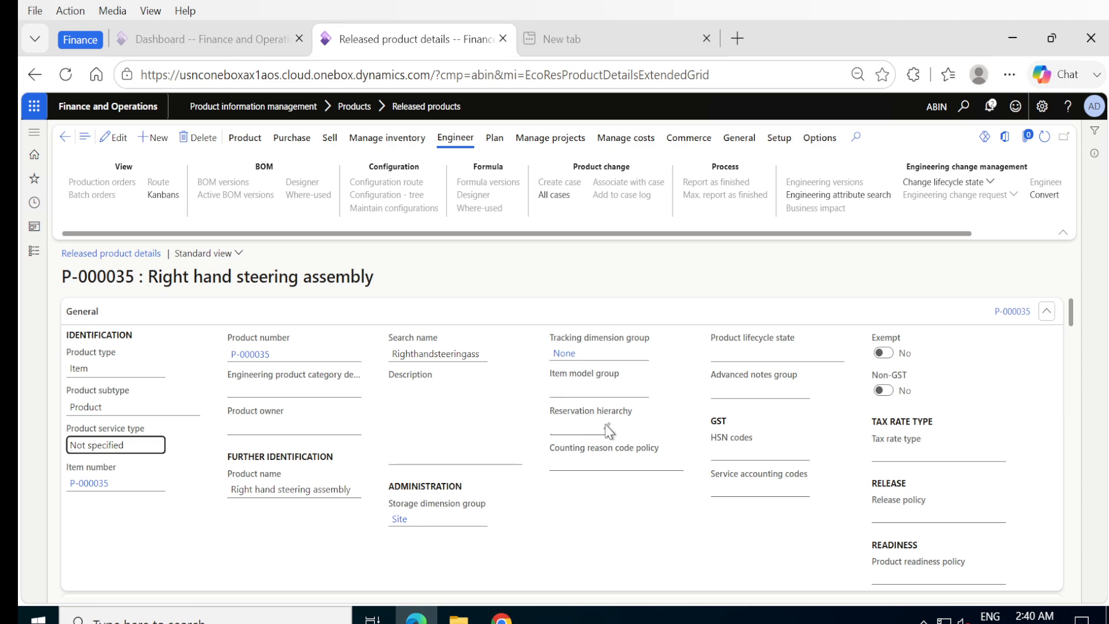
click(114, 137)
click(642, 388)
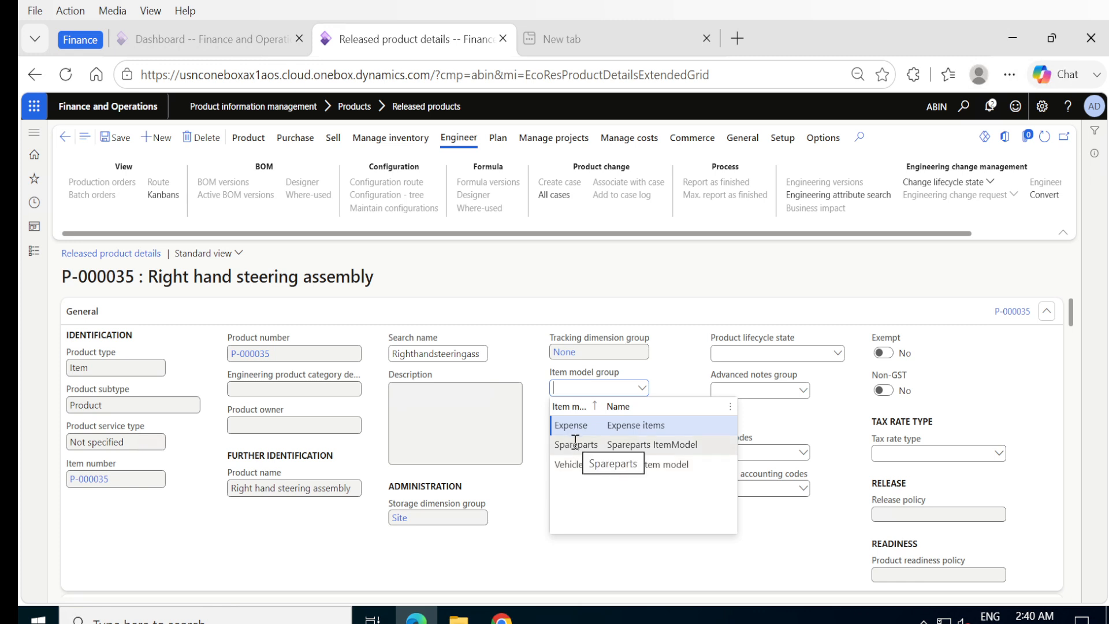
click(576, 467)
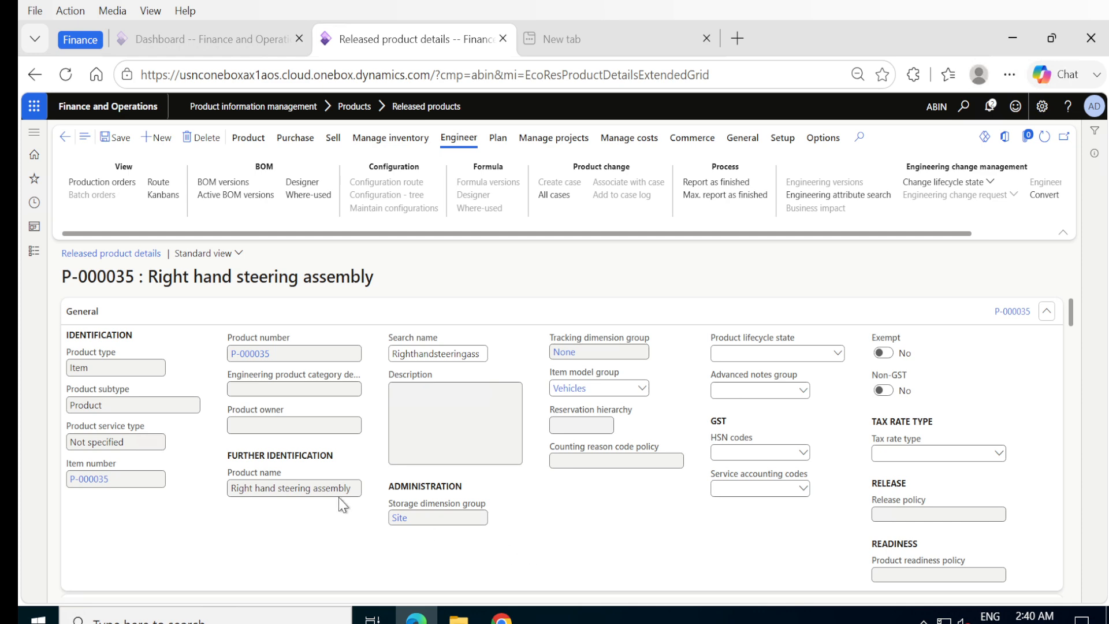
Set both the purchase order unit and the sales order unit of P-000035 to ea.
scroll(343, 505, down, 4)
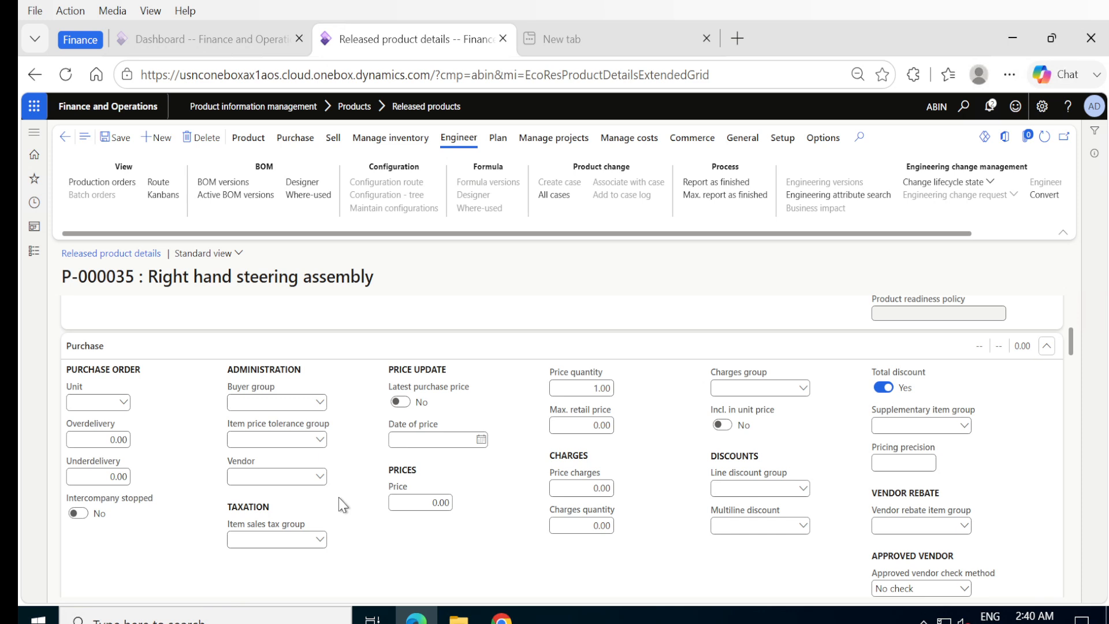
text(ea)
key(Tab)
scroll(130, 543, down, 5)
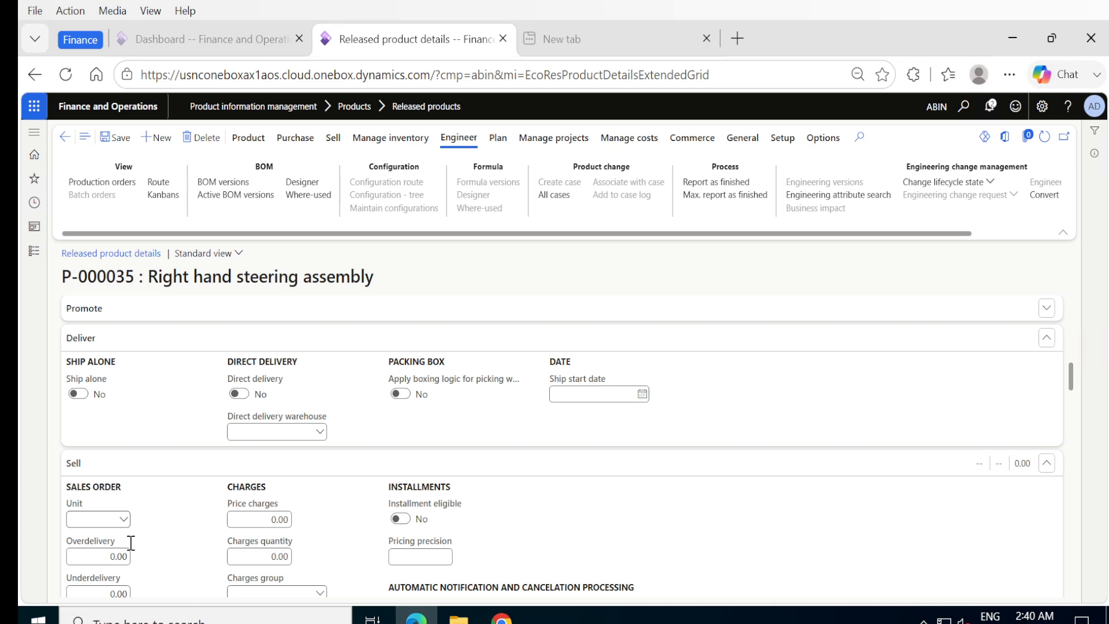
key(Tab)
scroll(99, 529, down, 7)
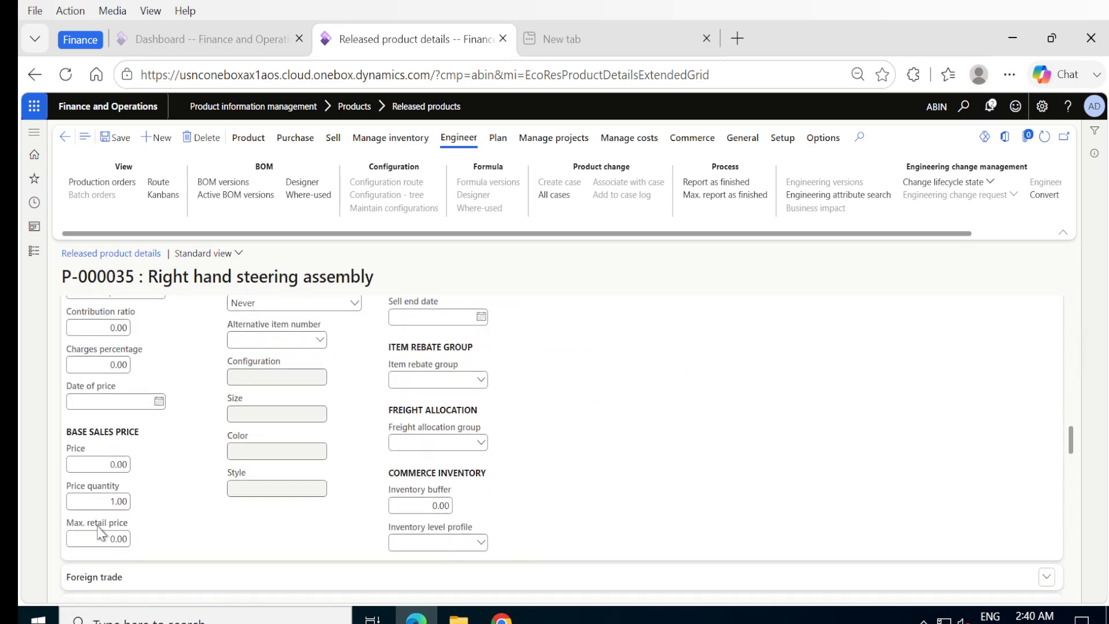
Set the BOM unit in the product's engineering details to ea.
scroll(98, 527, down, 3)
scroll(97, 527, down, 2)
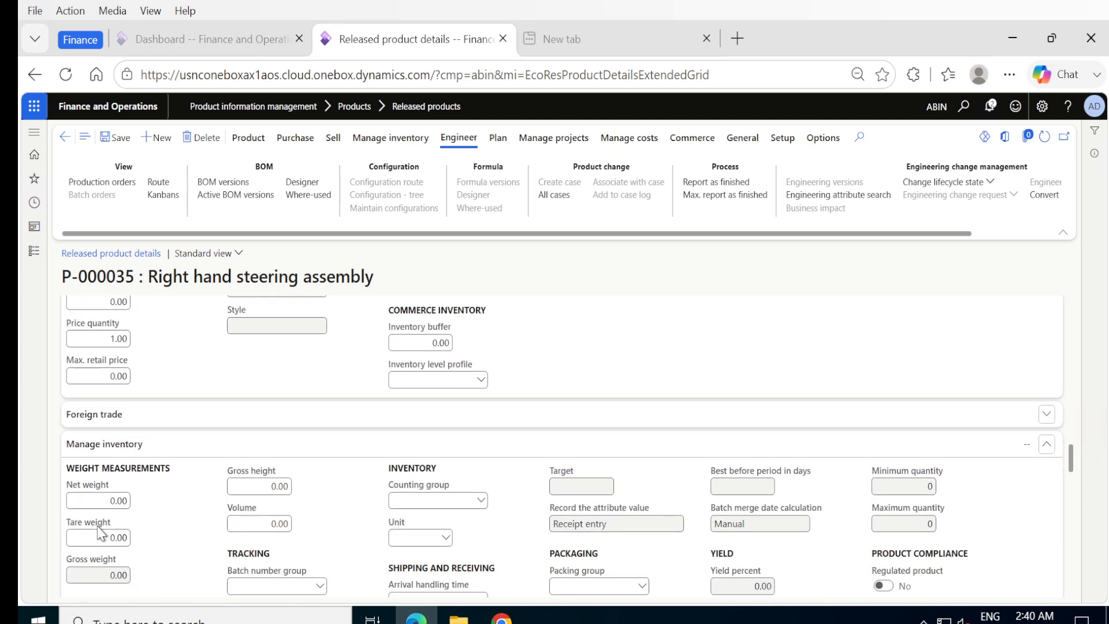
scroll(97, 527, down, 4)
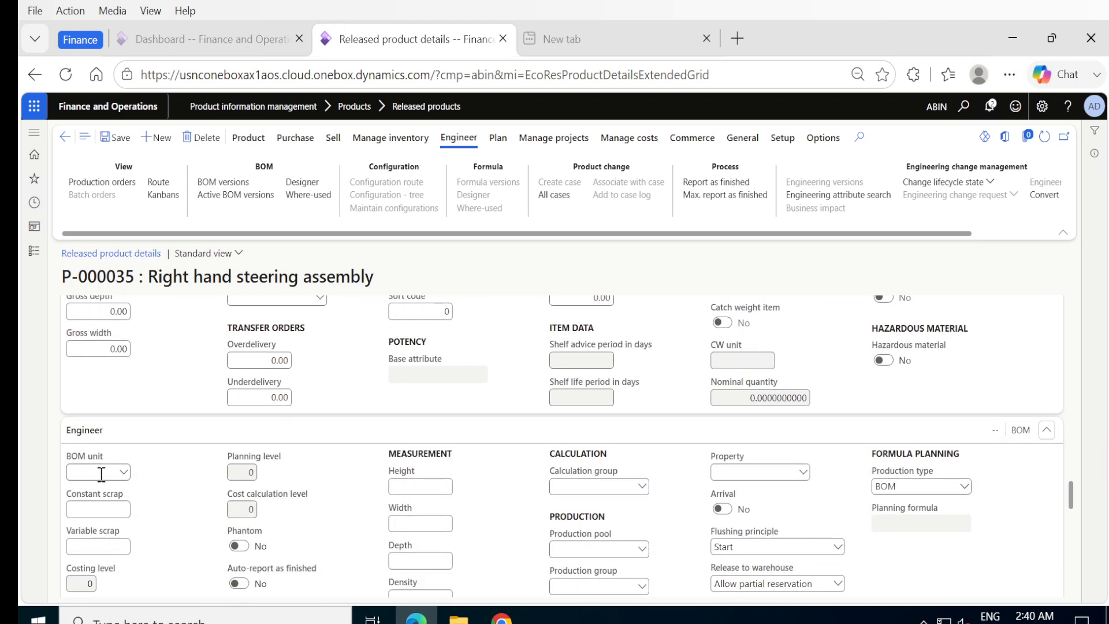
click(101, 473)
text(ea)
key(Tab)
Assign the item group Vehicles to P-000035 in its cost management details.
scroll(112, 510, down, 1)
scroll(111, 510, down, 3)
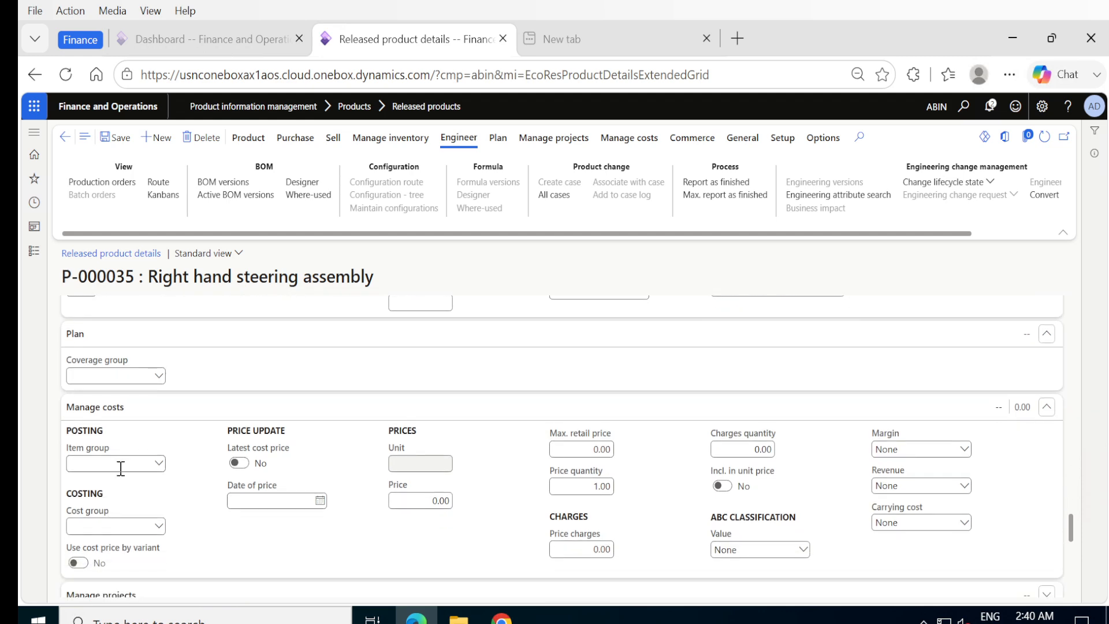
click(121, 466)
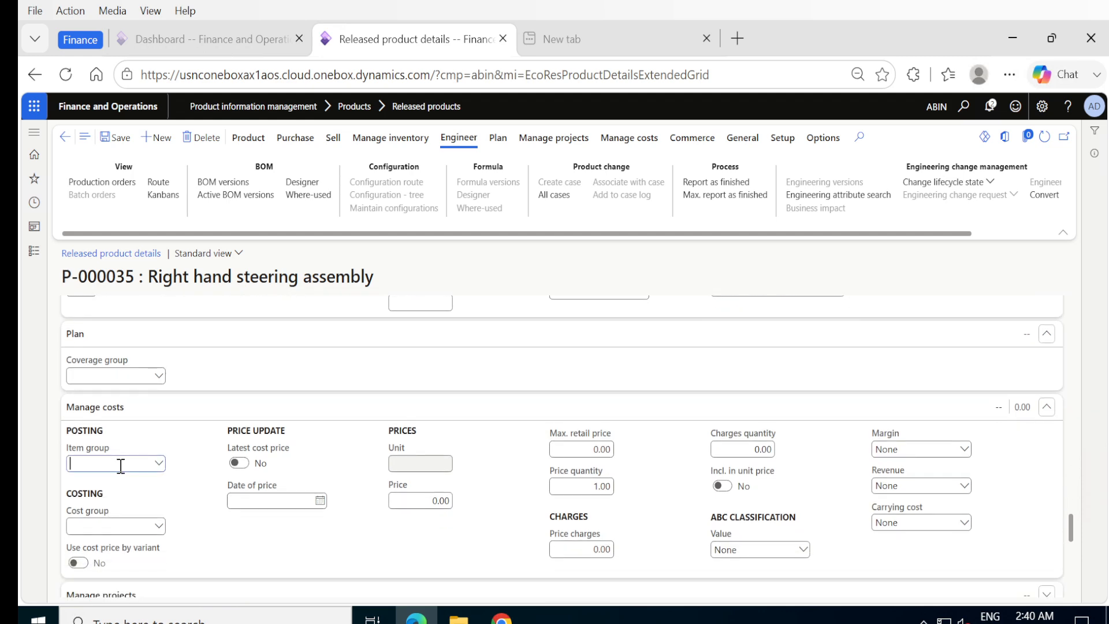
click(159, 464)
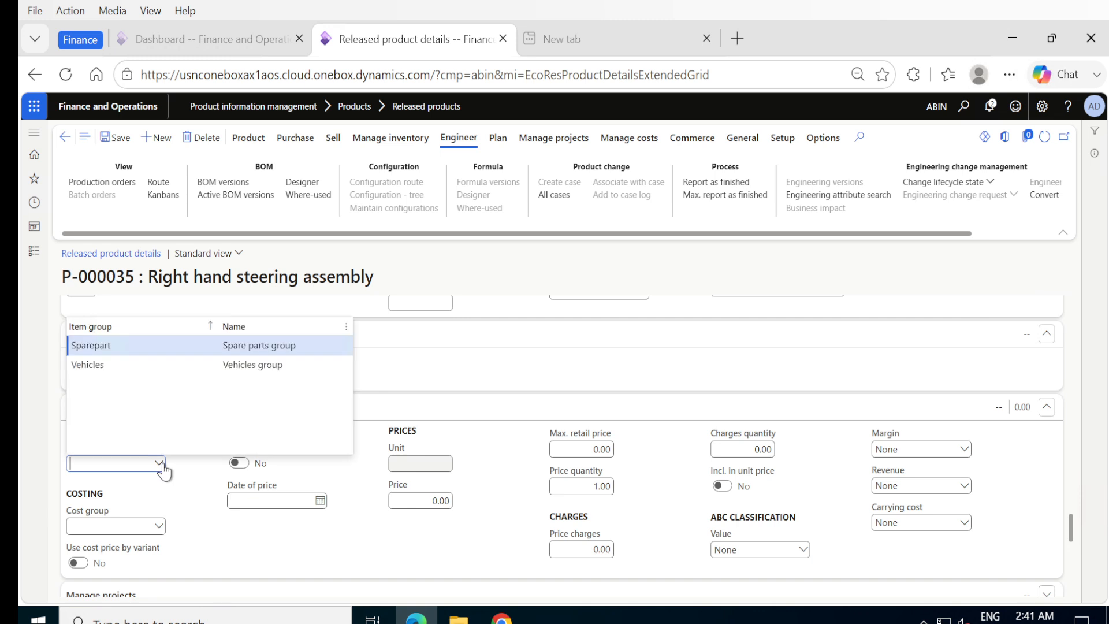
click(110, 365)
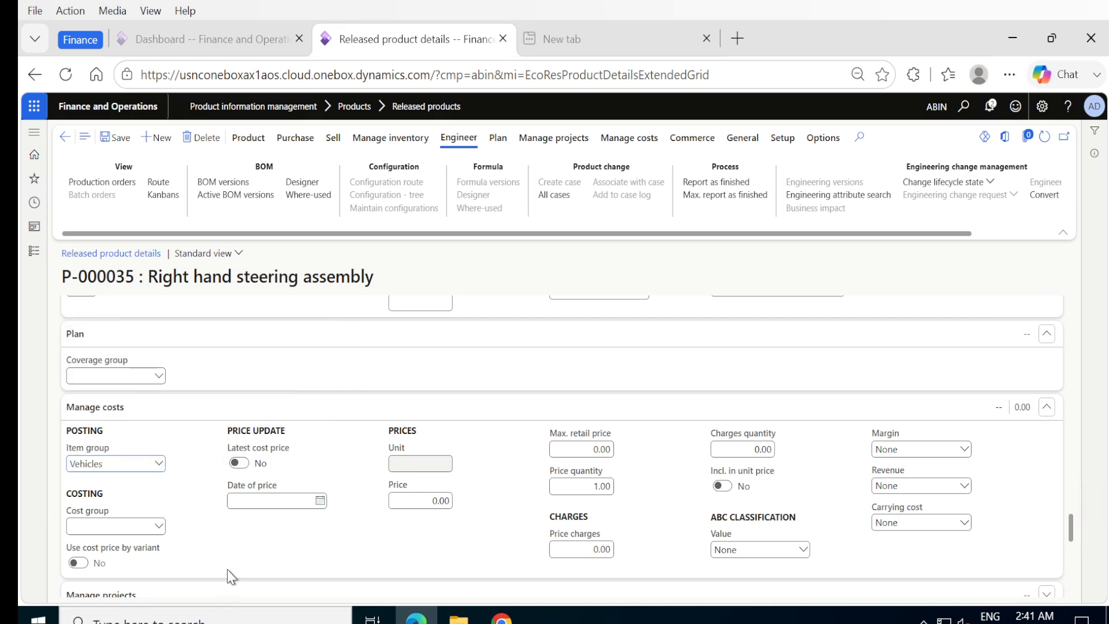
Set the default financial dimensions BusinessUnit to 255, Manufacturing India, and CostCenter to 261, and save the product.
scroll(227, 569, down, 3)
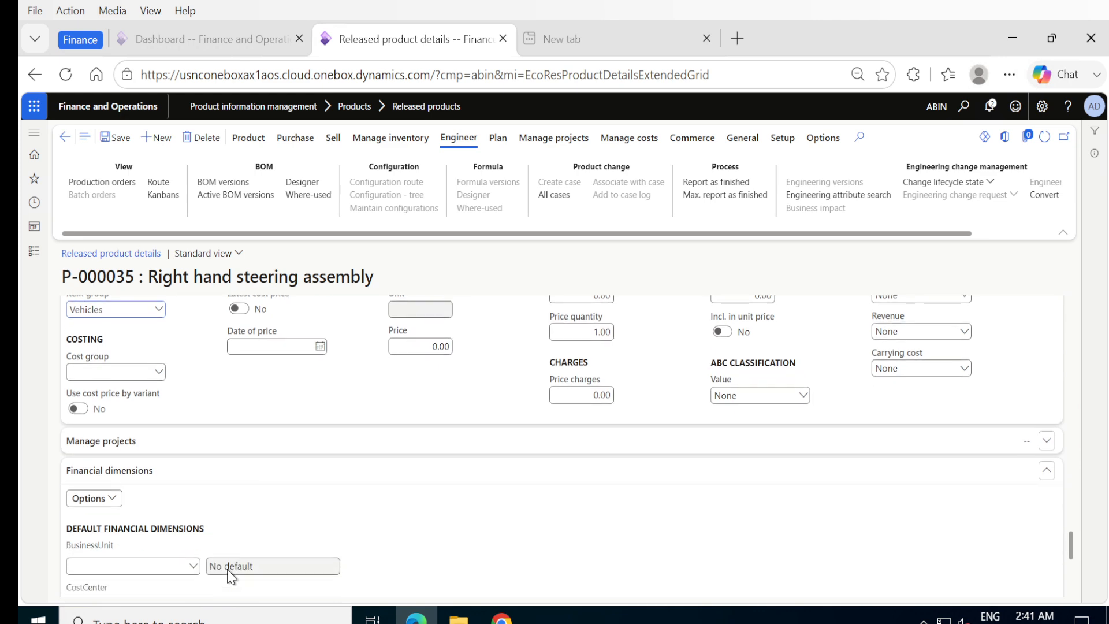
scroll(227, 570, down, 2)
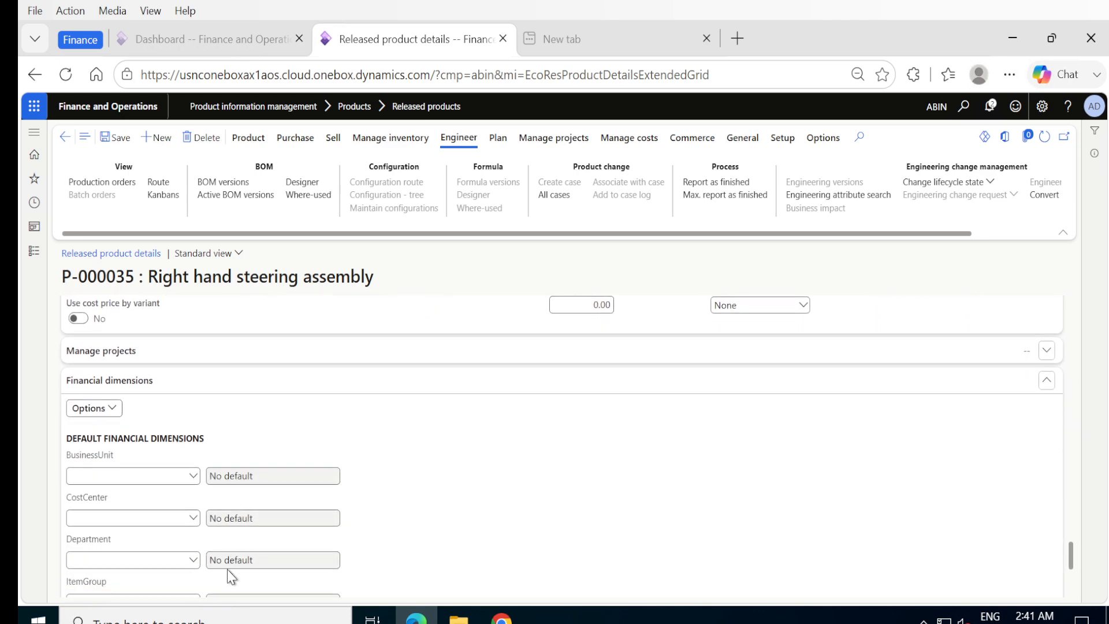
click(196, 476)
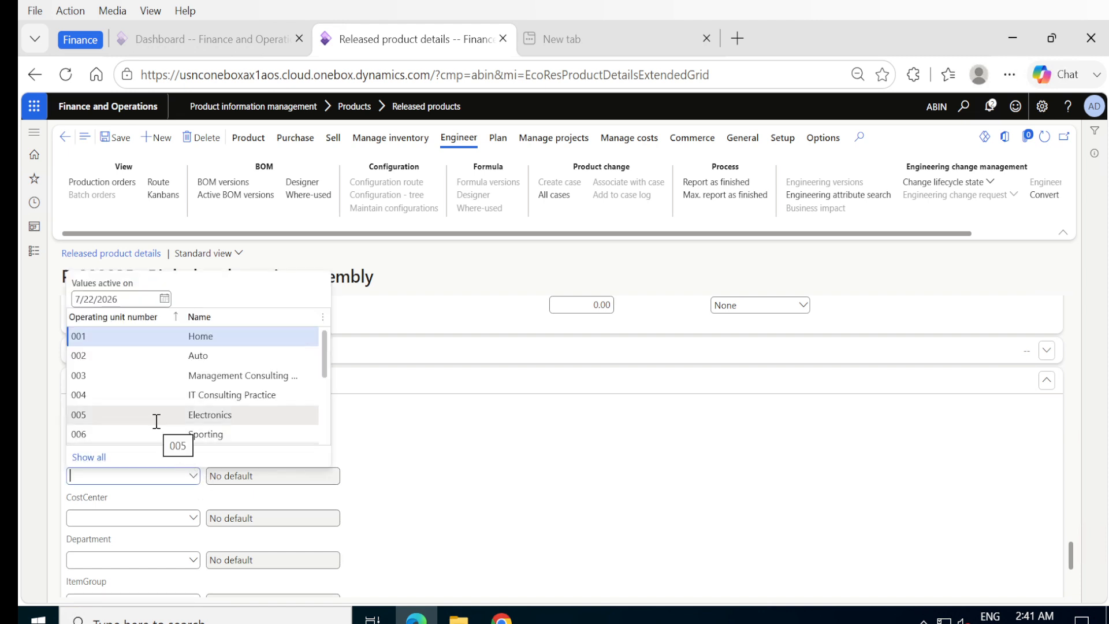
scroll(156, 422, down, 5)
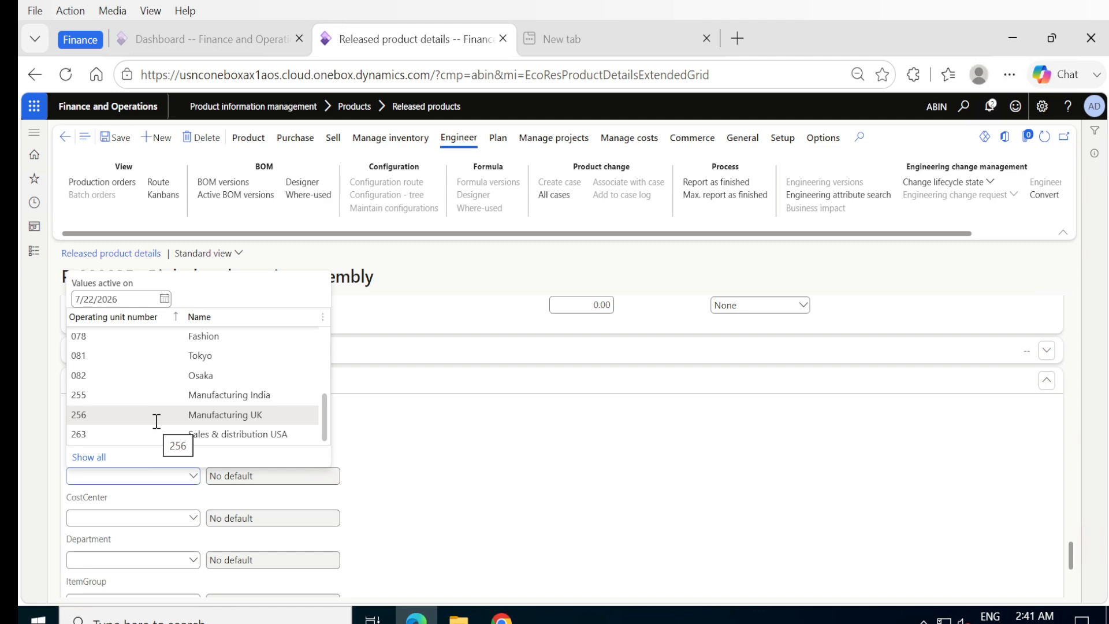
click(131, 396)
click(112, 518)
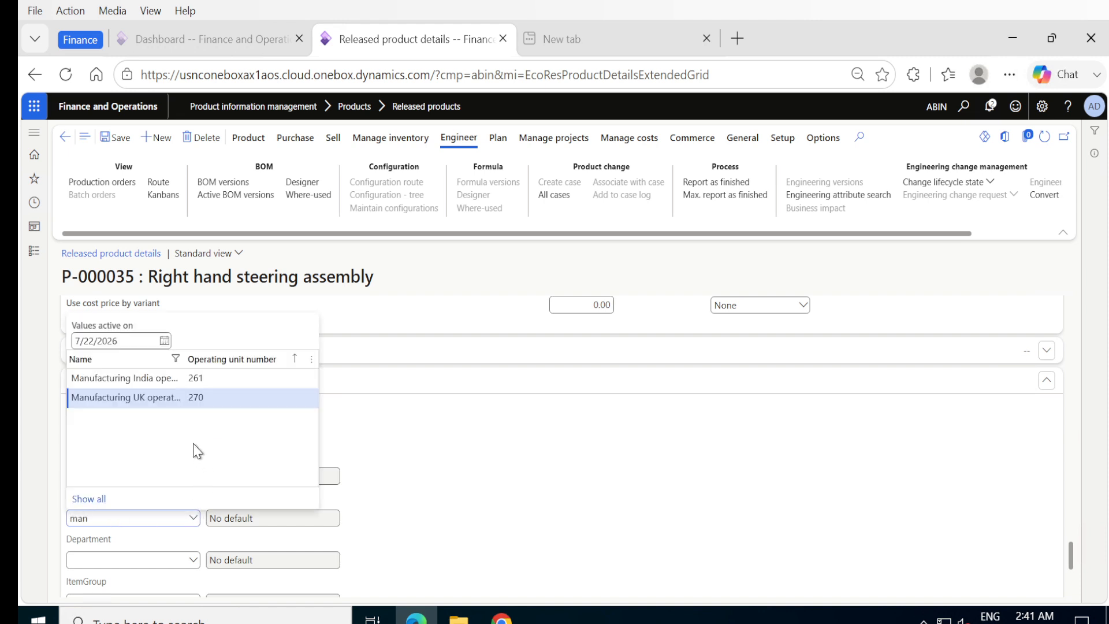
click(156, 380)
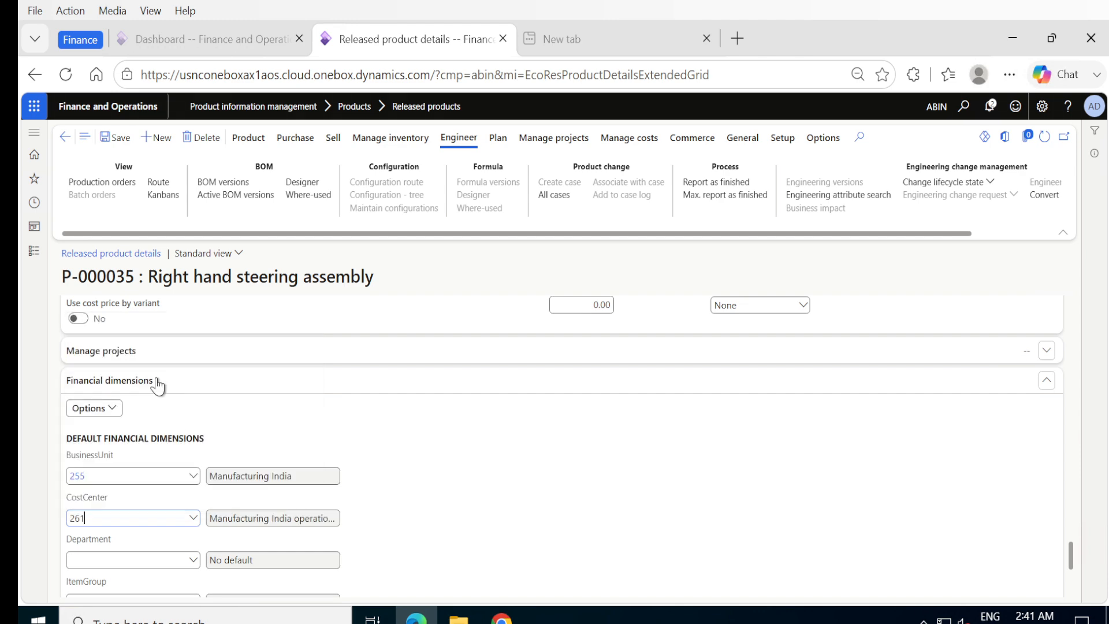
click(123, 144)
scroll(438, 301, up, 10)
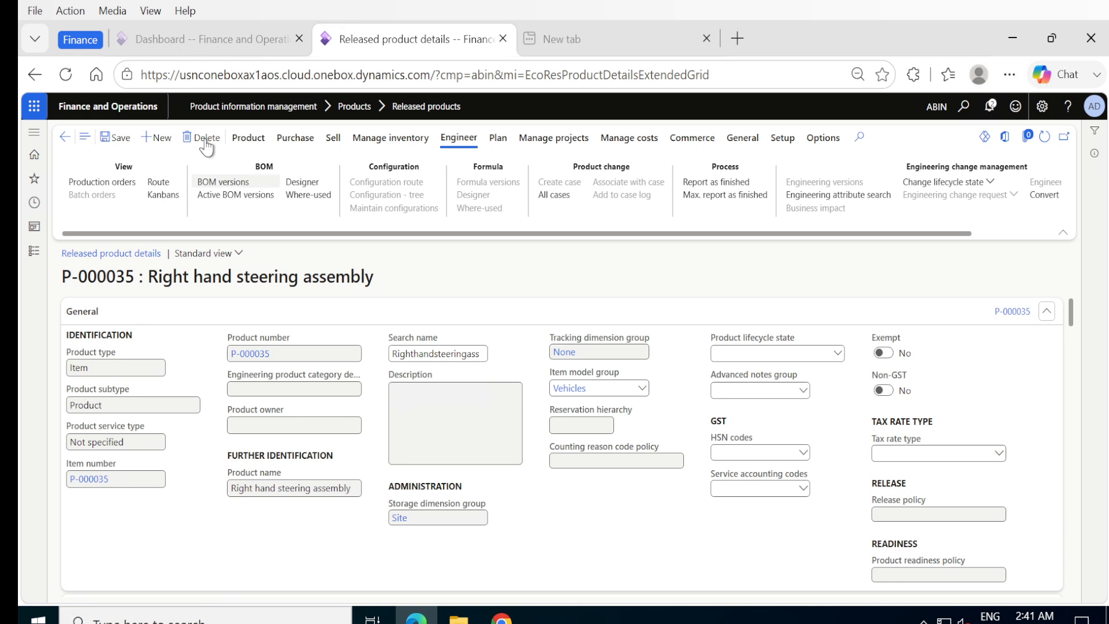
Start a new template from released product P-000035 and name it HC Configuration.
click(249, 139)
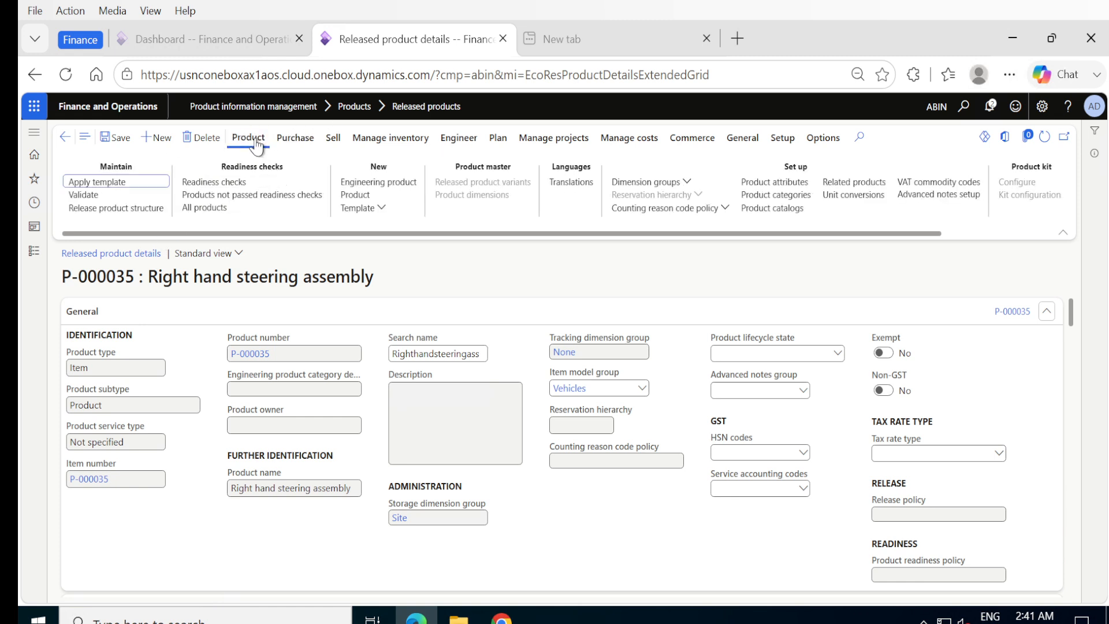
click(109, 188)
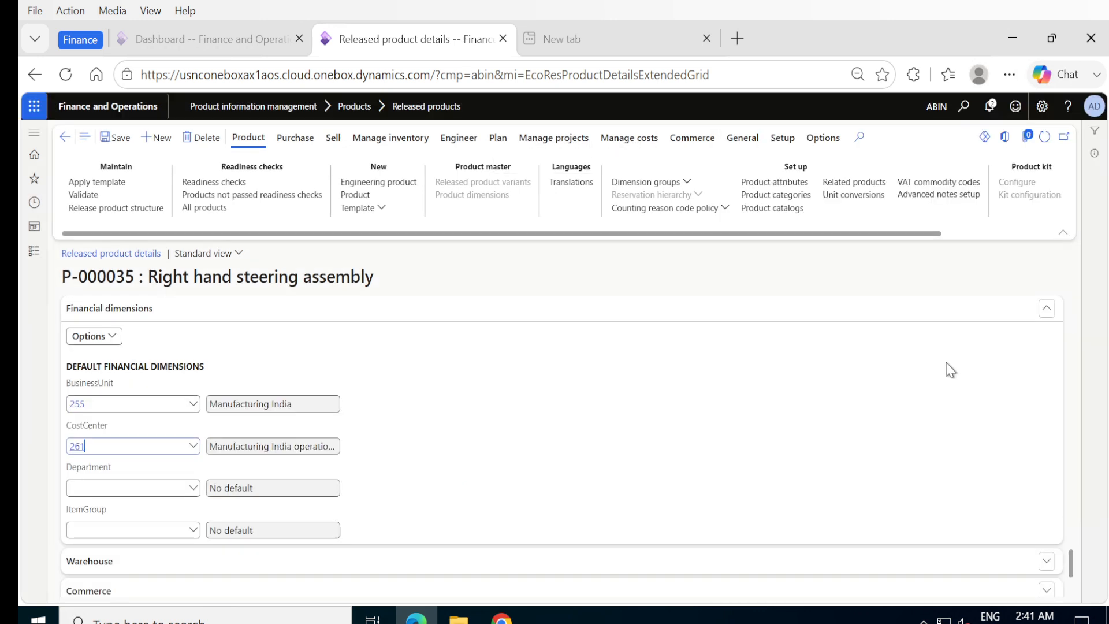
click(363, 208)
click(372, 225)
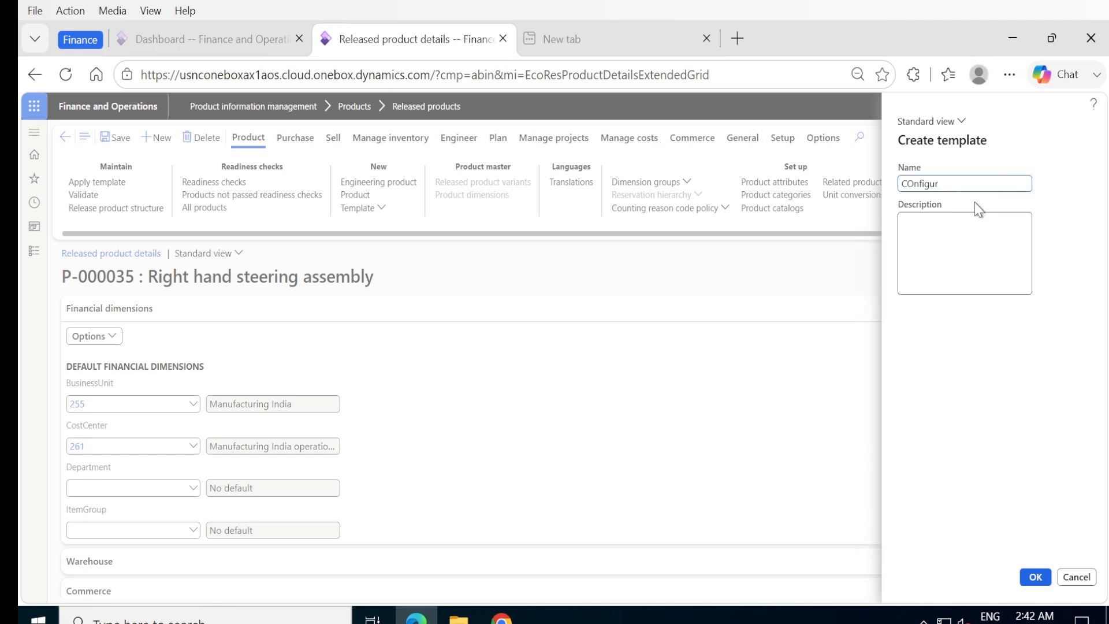
text(HC)
key(BackSpace)
text(o)
Reuse the template name in the description to read HC Configuration Template, and create the template.
key(ctrl+a)
key(ctrl+c)
key(Tab)
key(ctrl+v)
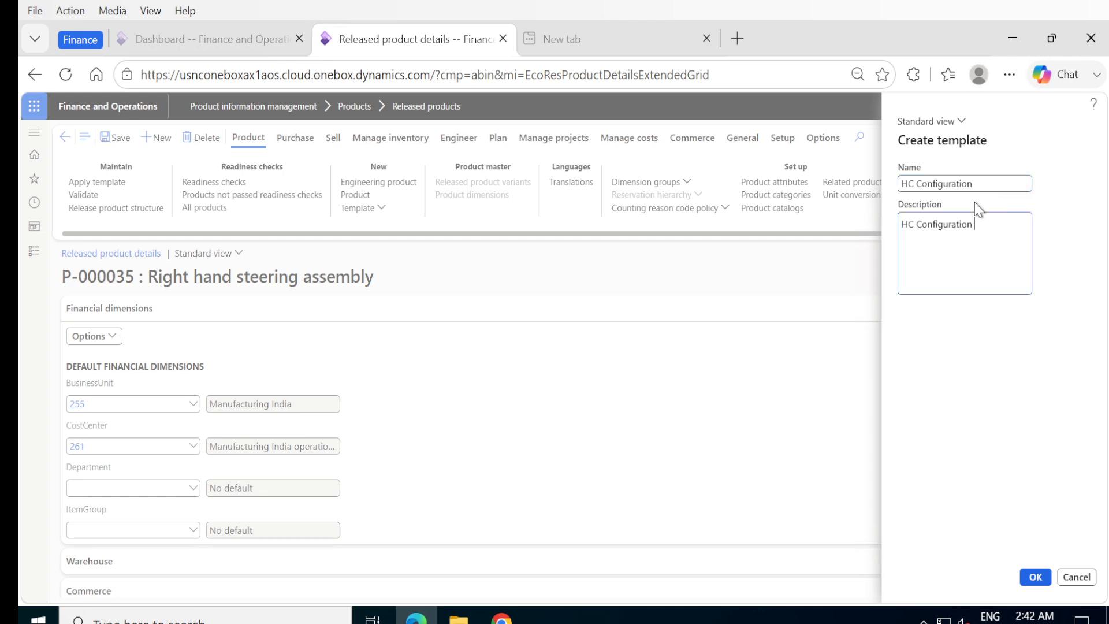
text(Template)
click(1033, 578)
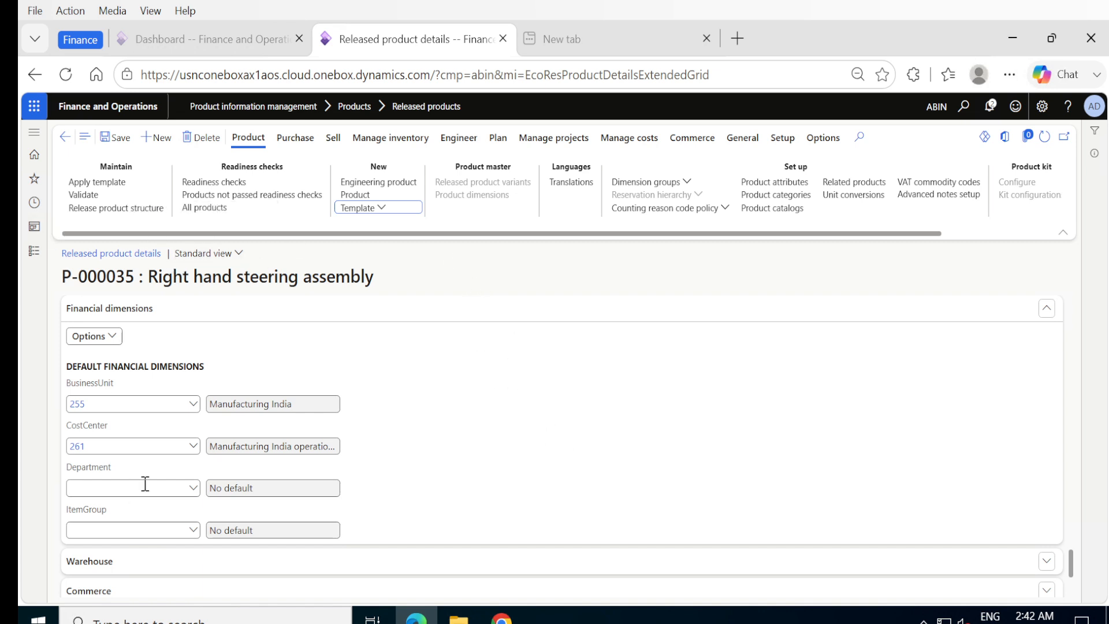
Check the units entered on P-000035 and return to the Released products list.
scroll(204, 413, up, 15)
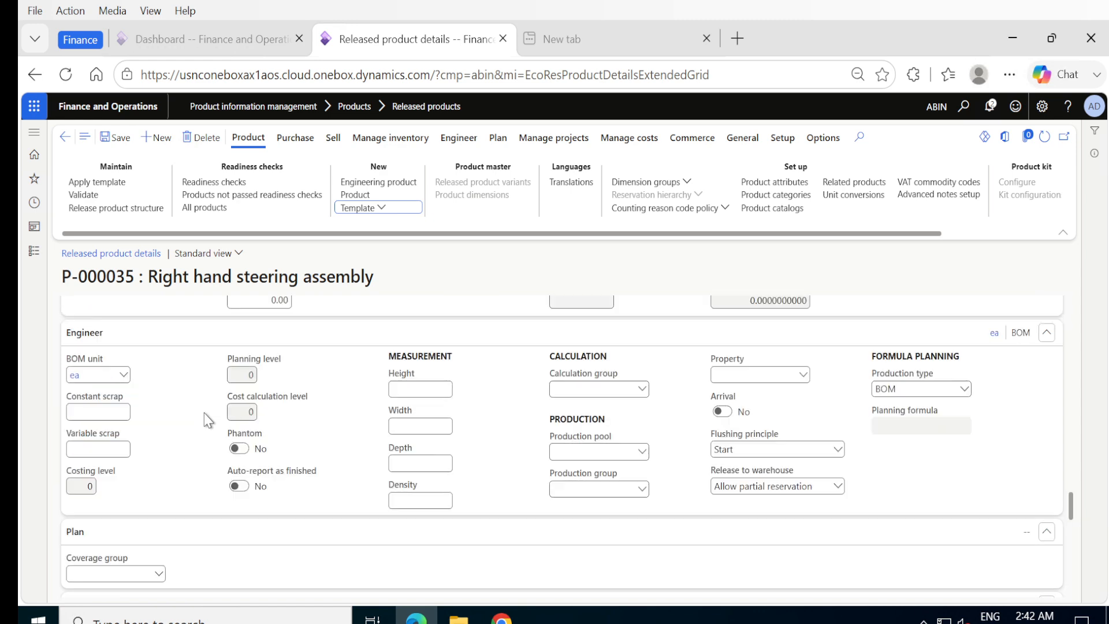
scroll(228, 414, up, 5)
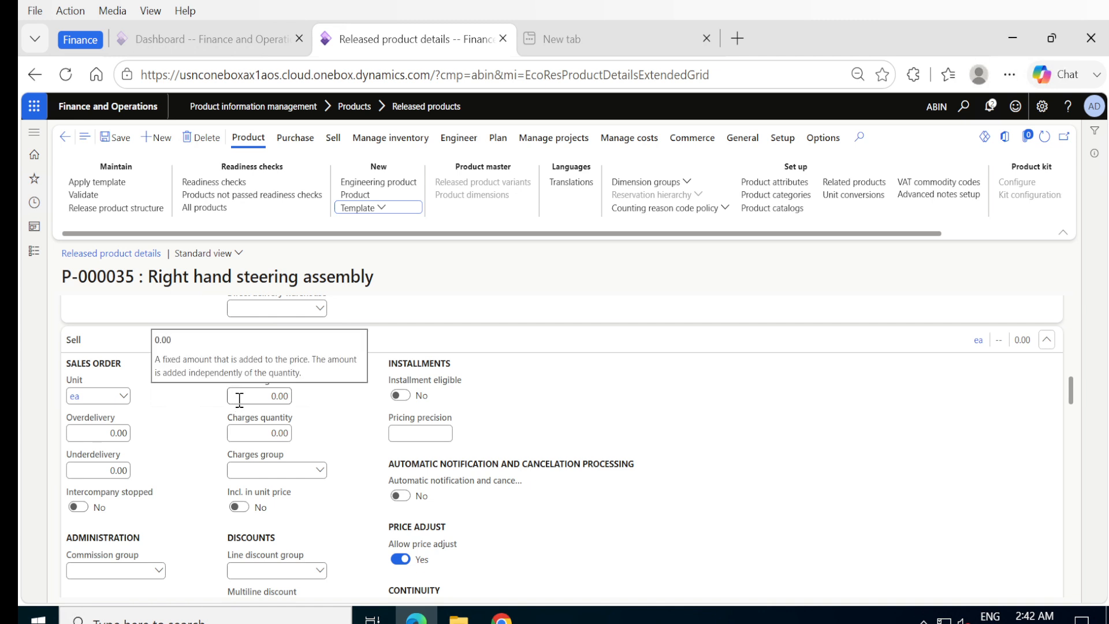
scroll(231, 416, down, 5)
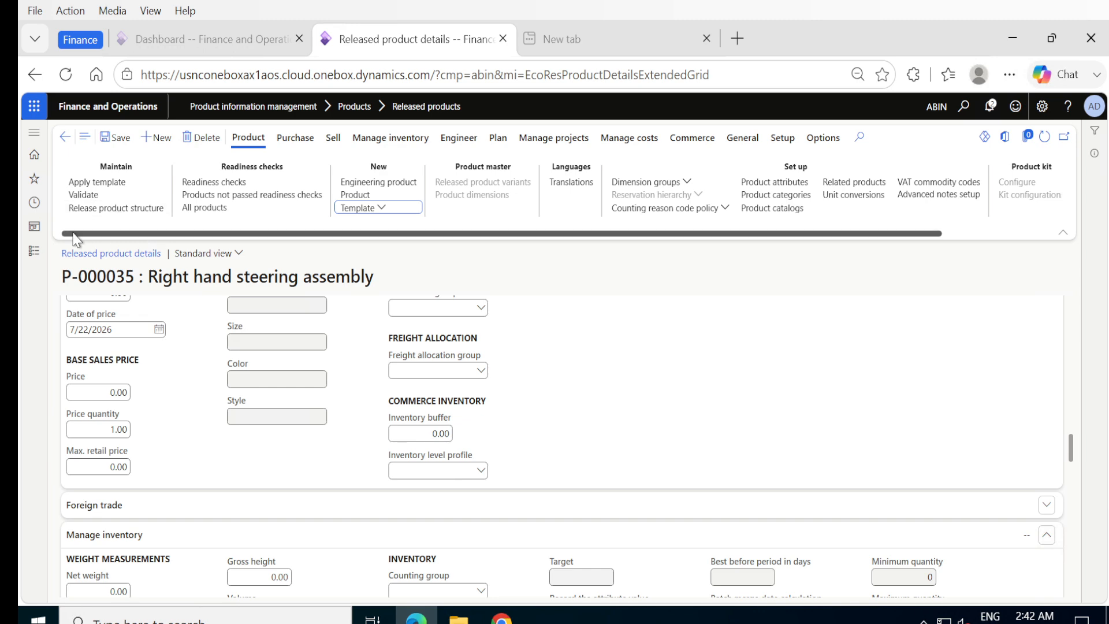
click(34, 252)
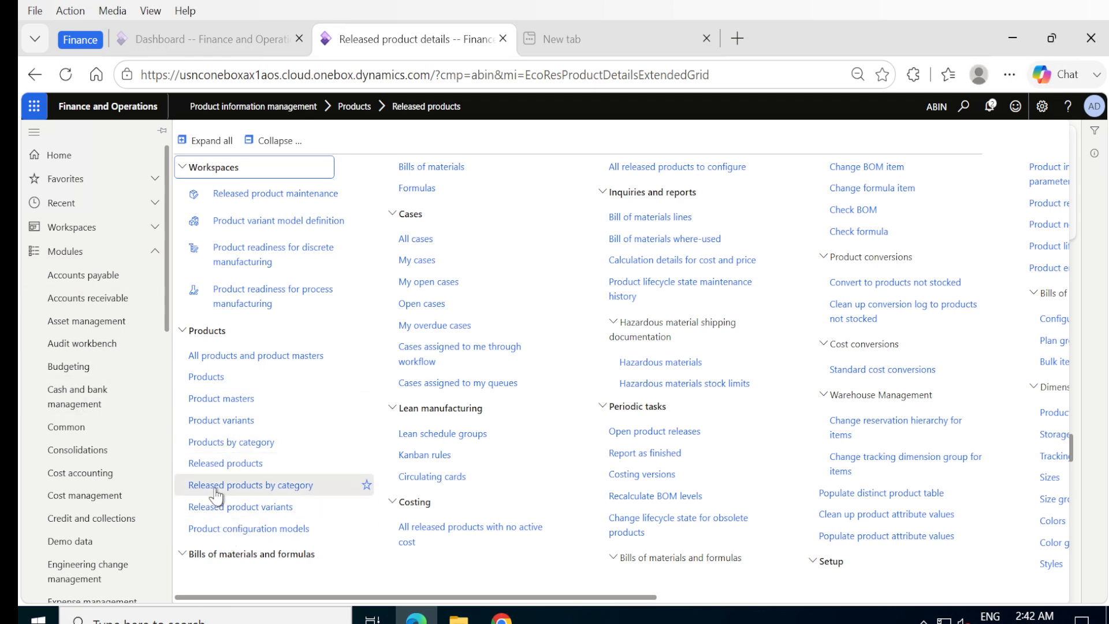
click(214, 470)
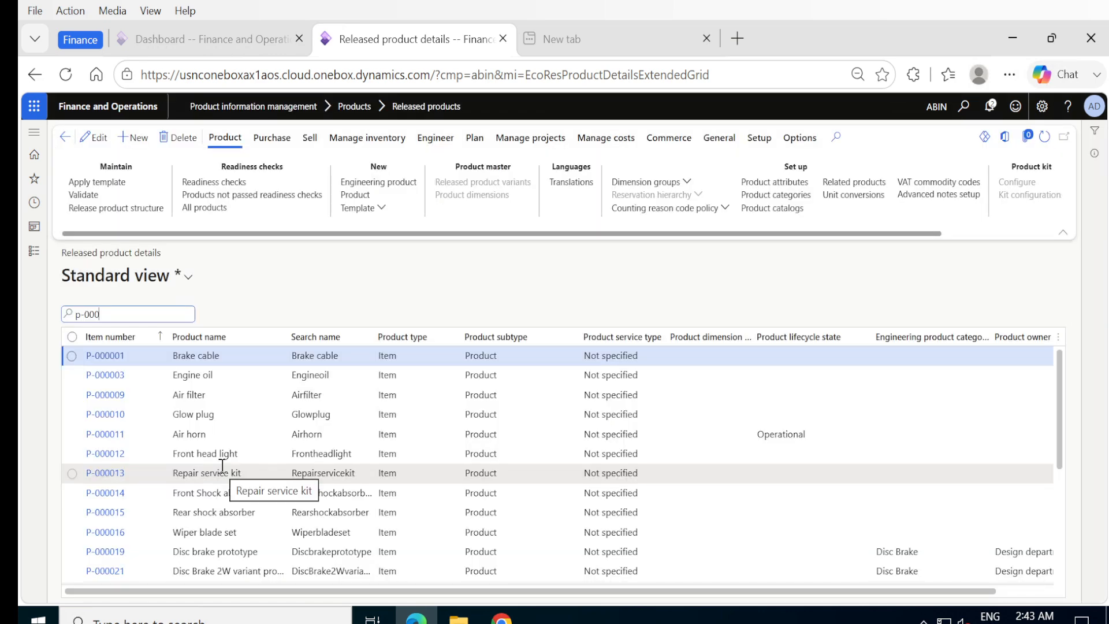
Apply the HC Configuration template to released product P-000036, Left hand steering assembly, marking it as the default template.
scroll(226, 474, down, 5)
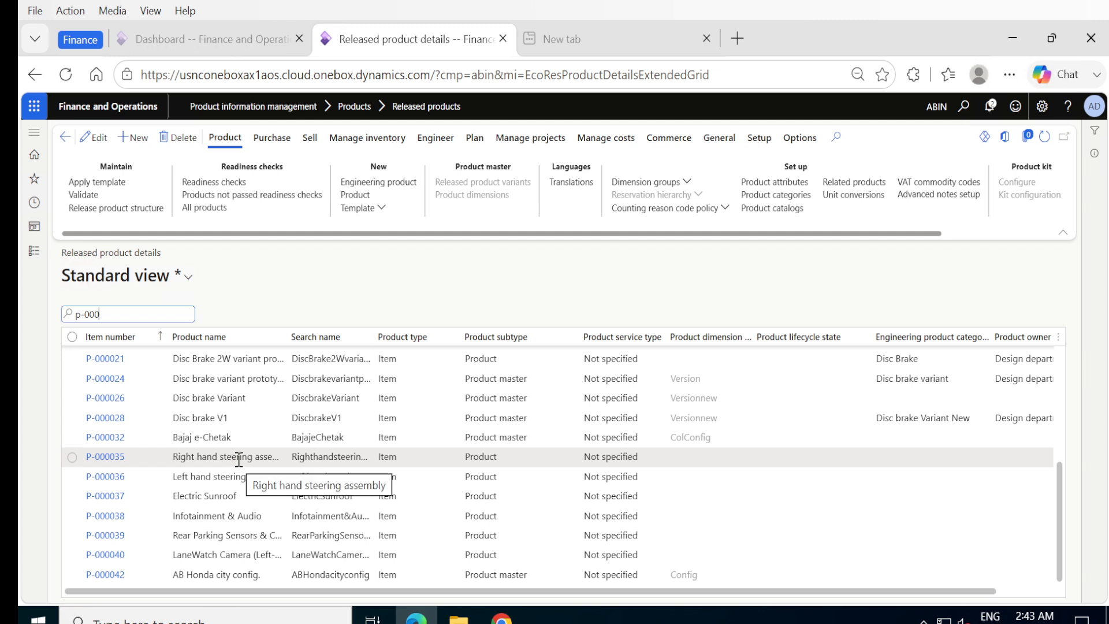
click(119, 478)
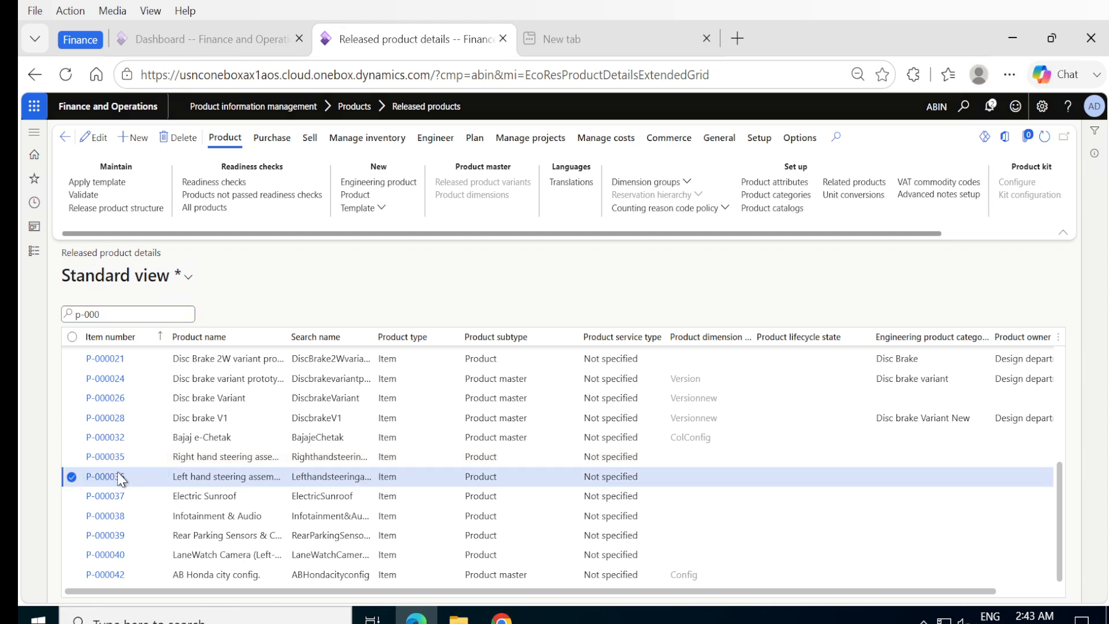
click(116, 476)
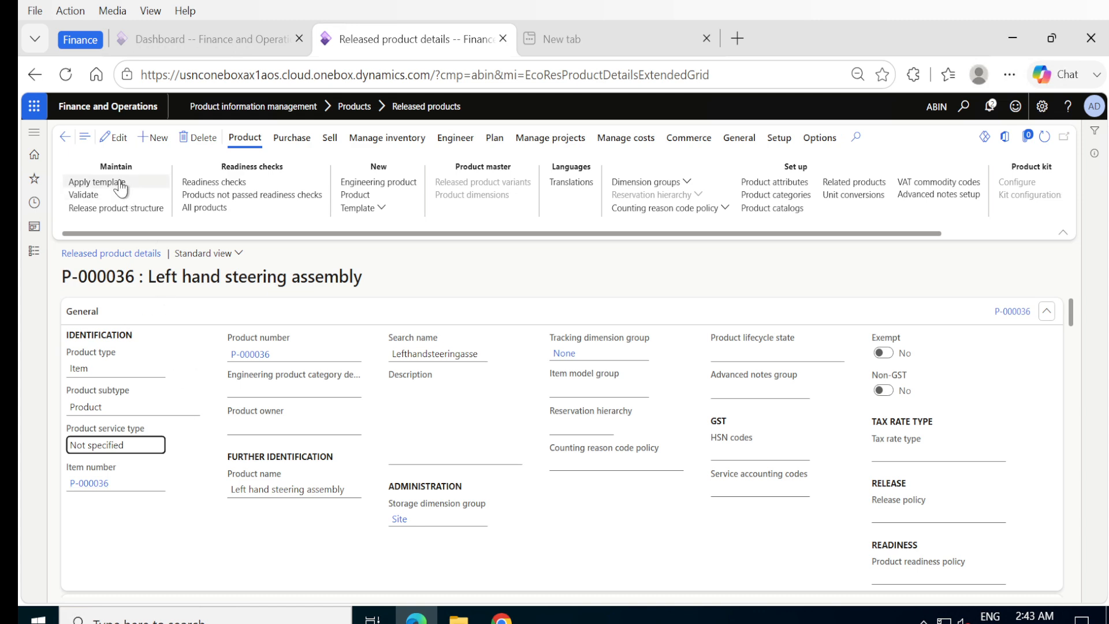
click(120, 187)
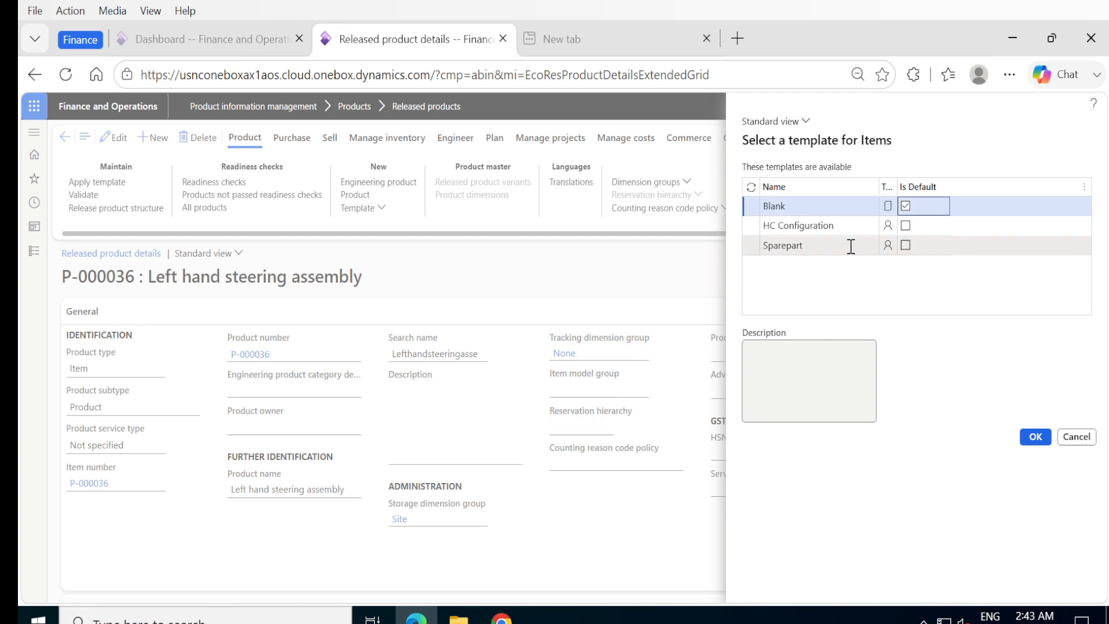
click(906, 225)
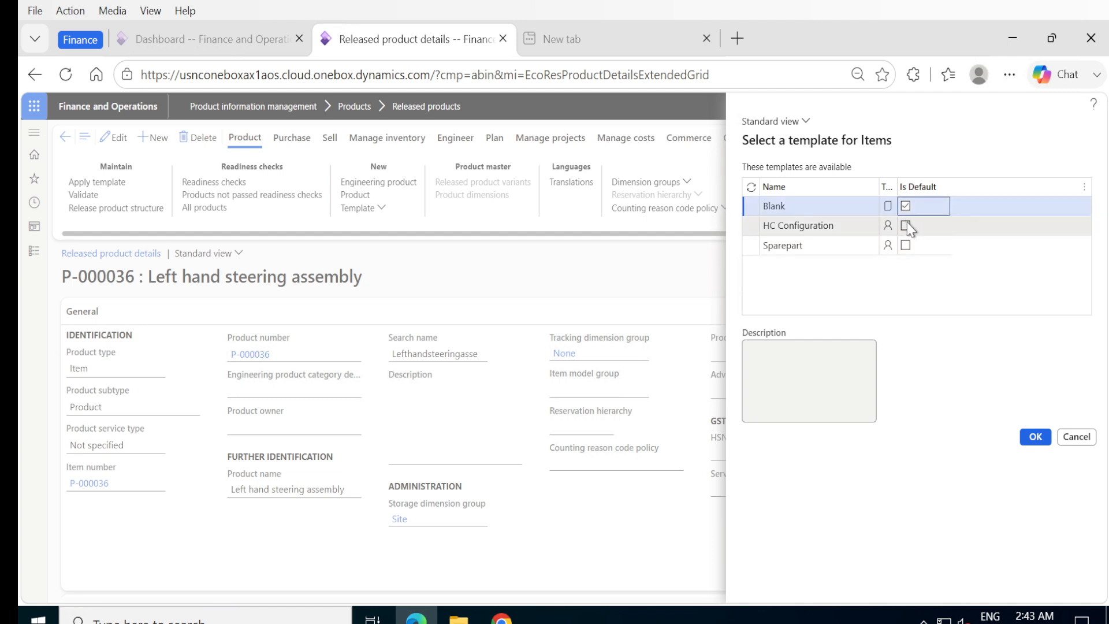
click(1034, 438)
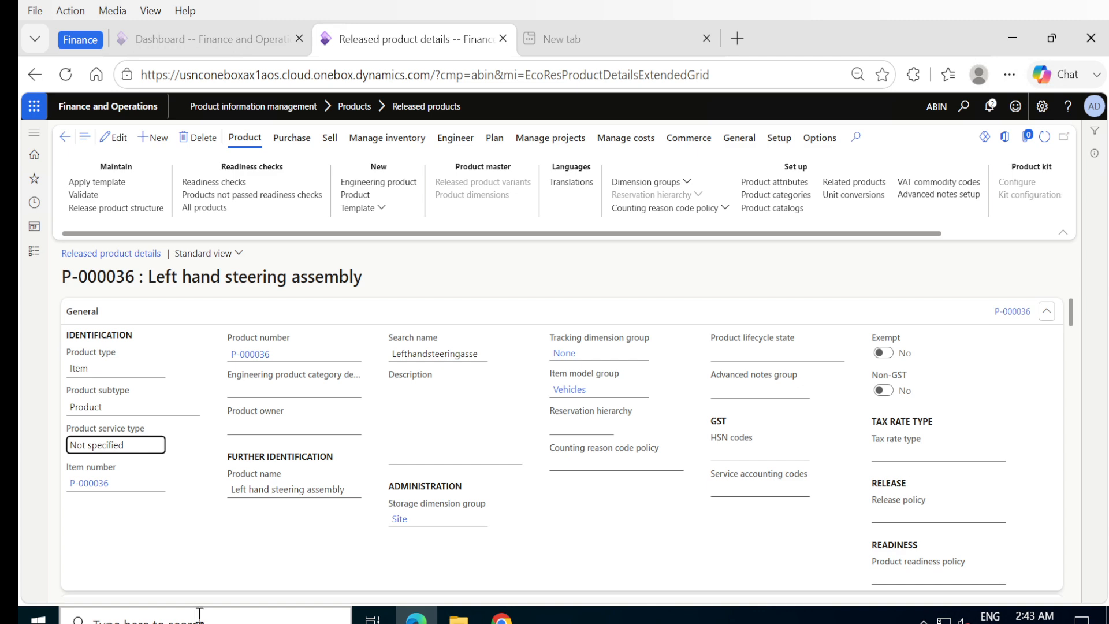
Check the values the template filled in on P-000036, from the item model group to the item group, and return to the product list.
scroll(197, 595, down, 10)
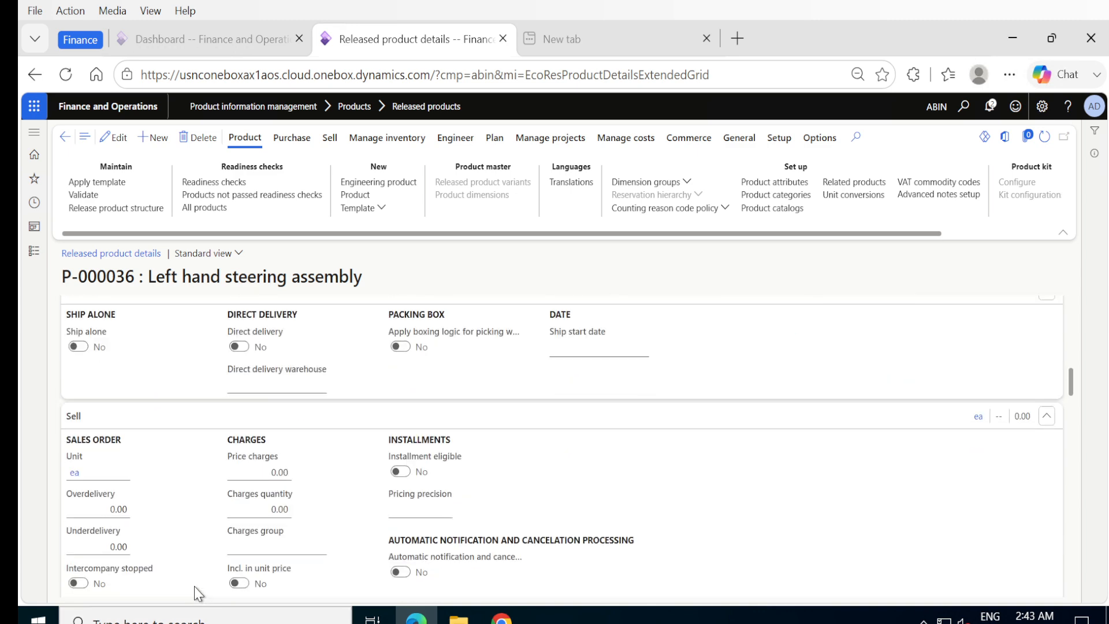
scroll(197, 595, down, 10)
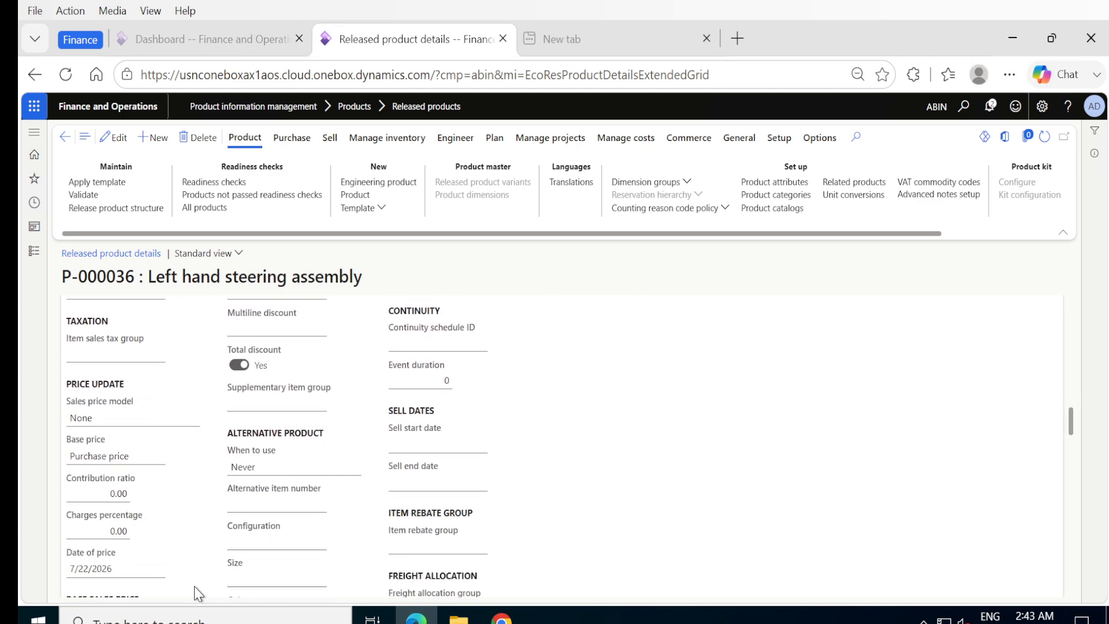
scroll(197, 595, down, 10)
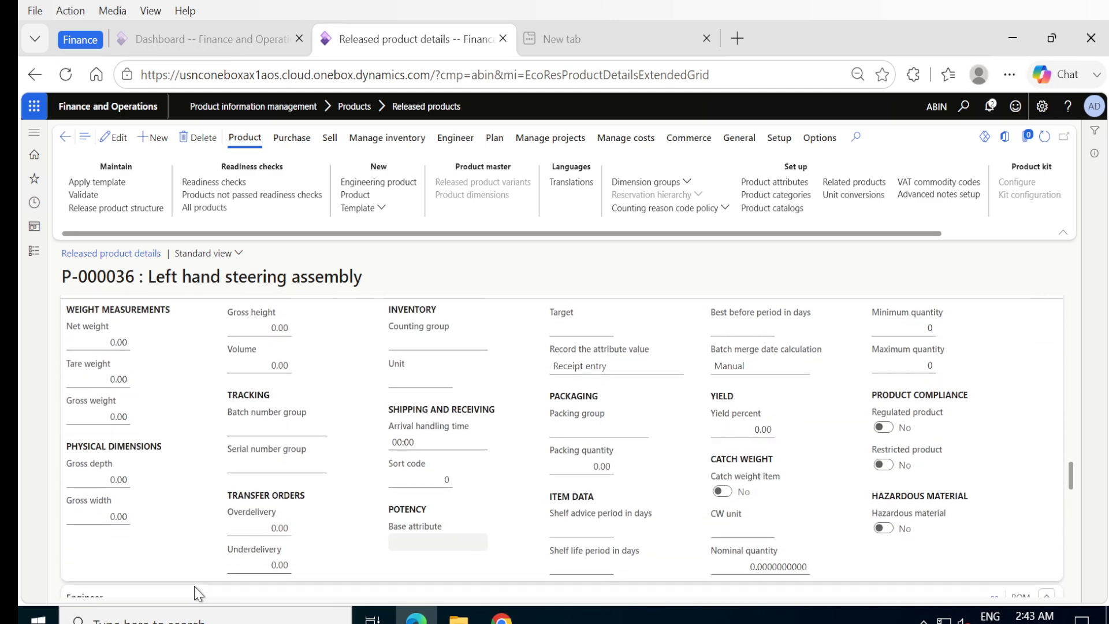
scroll(197, 592, down, 10)
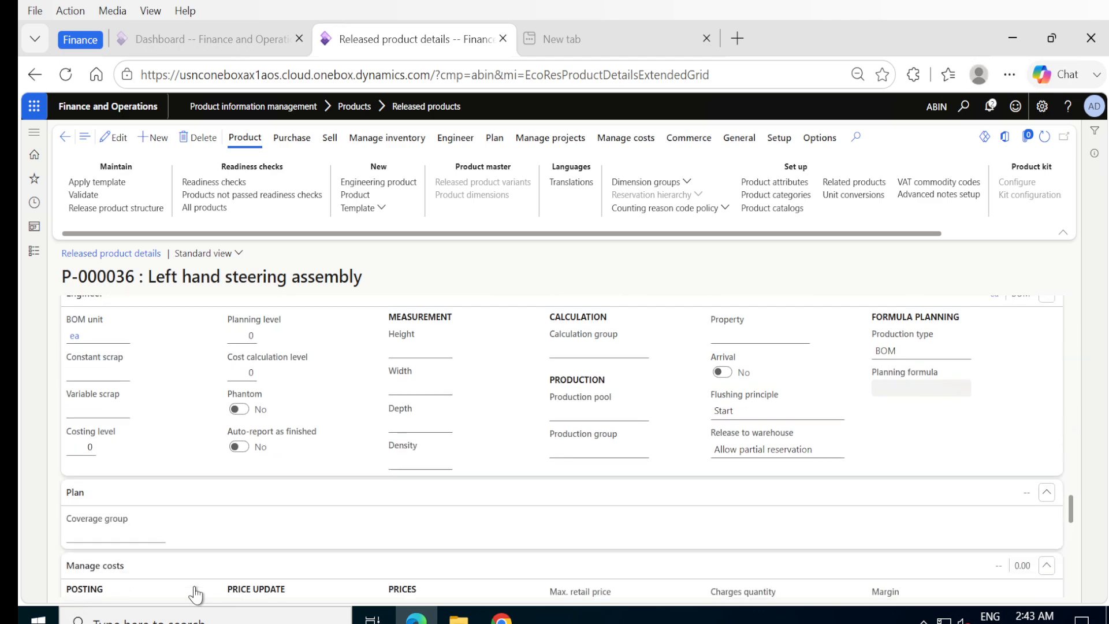
scroll(196, 594, down, 2)
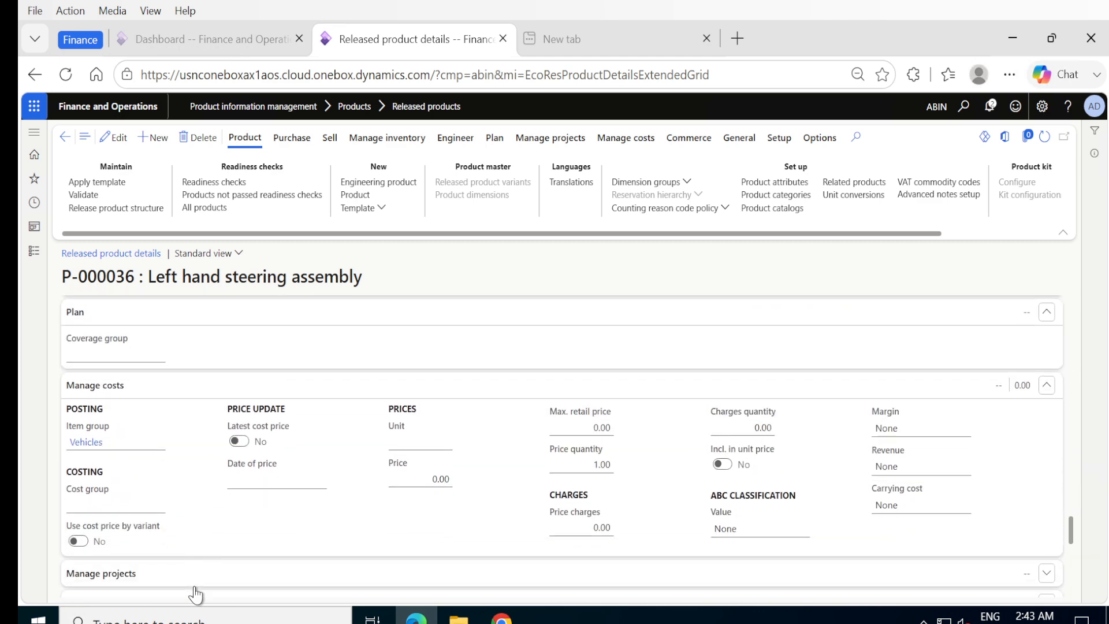
scroll(195, 594, up, 20)
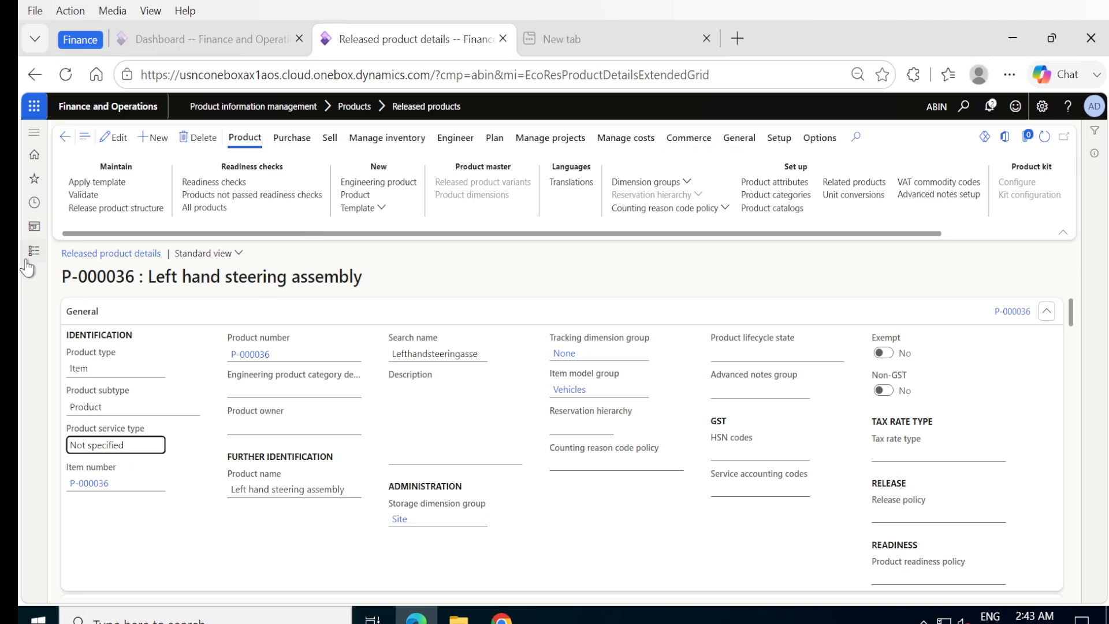
click(65, 137)
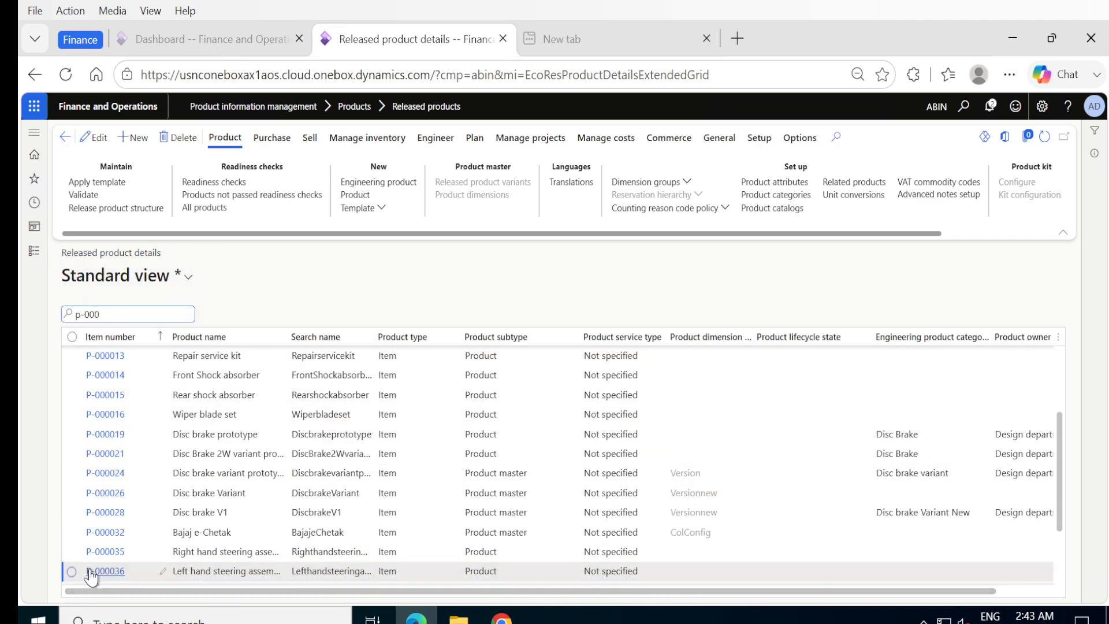
Apply the HC Configuration template to released product P-000037, Electric Sunroof, save it and return to the product list.
scroll(91, 575, down, 3)
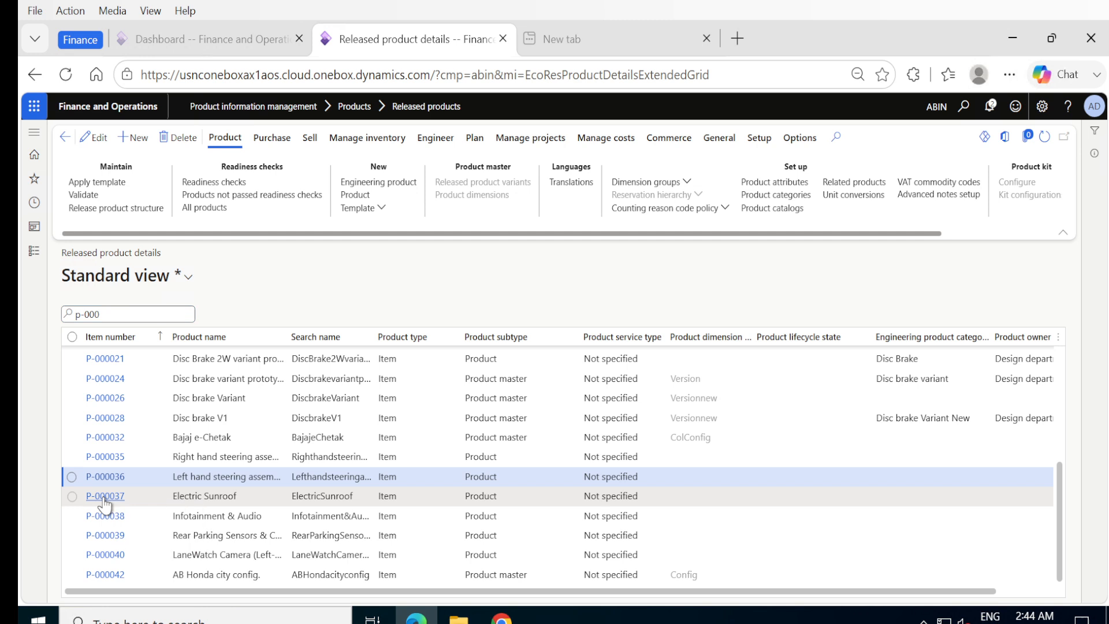
click(104, 498)
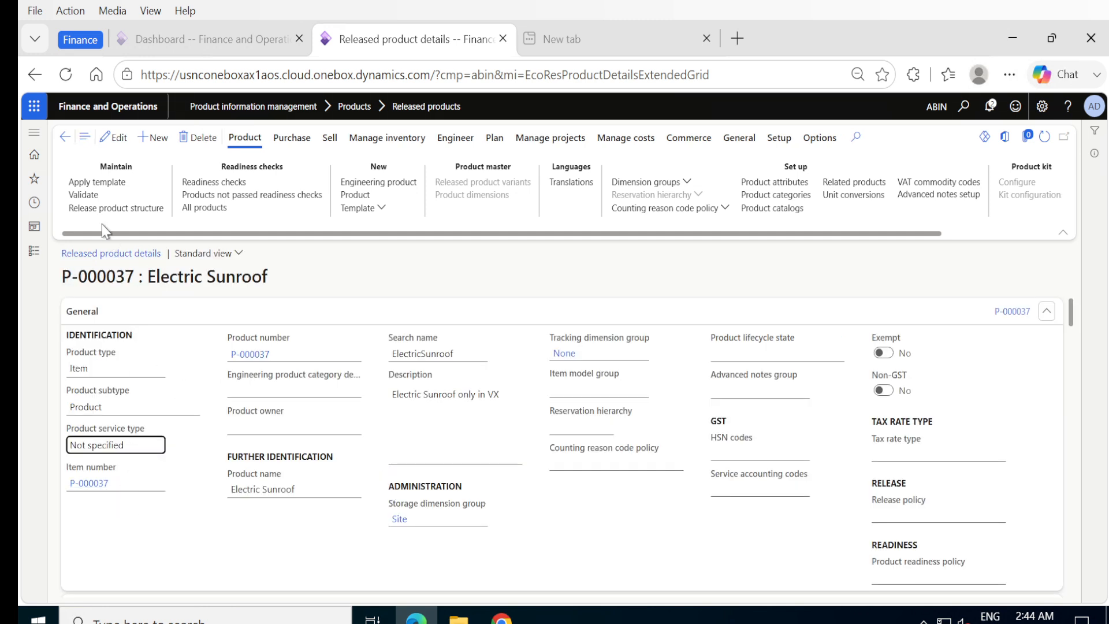
click(95, 183)
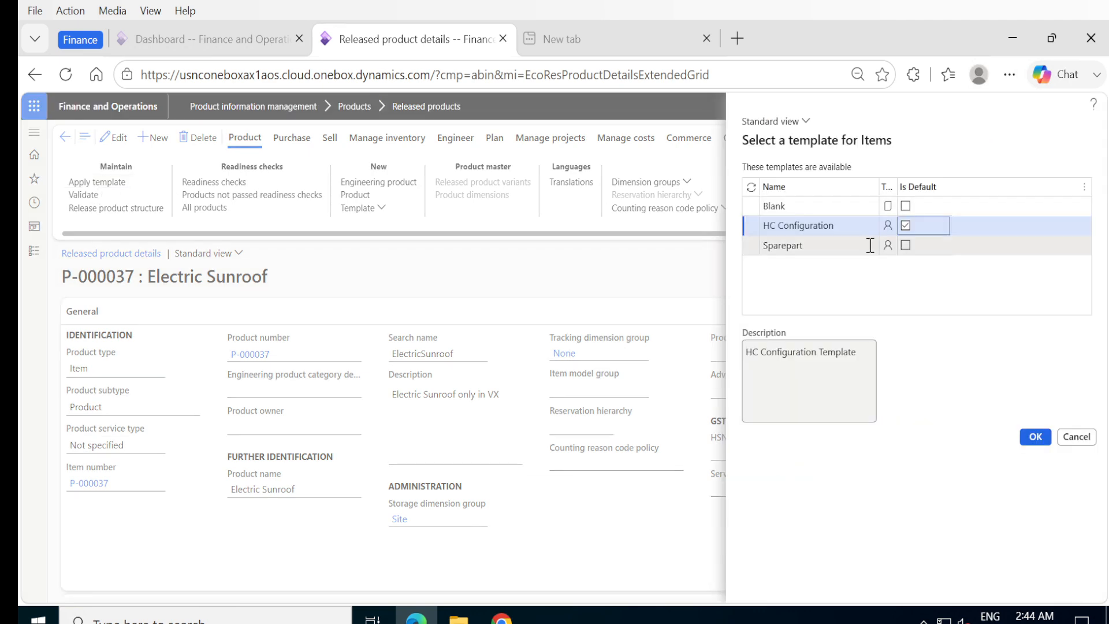
click(1038, 440)
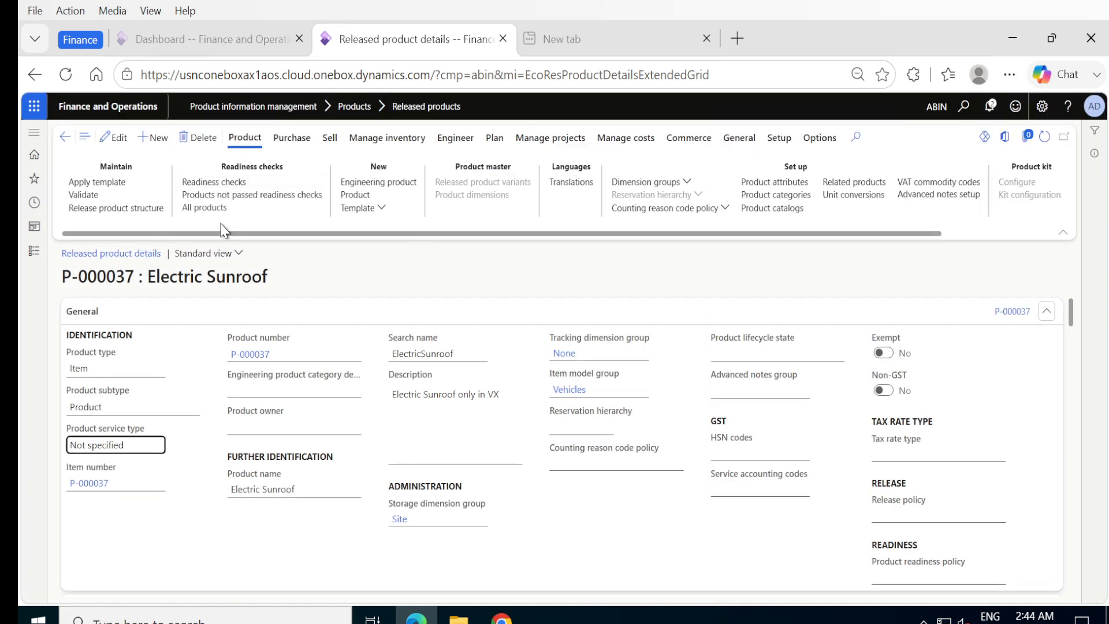
click(117, 140)
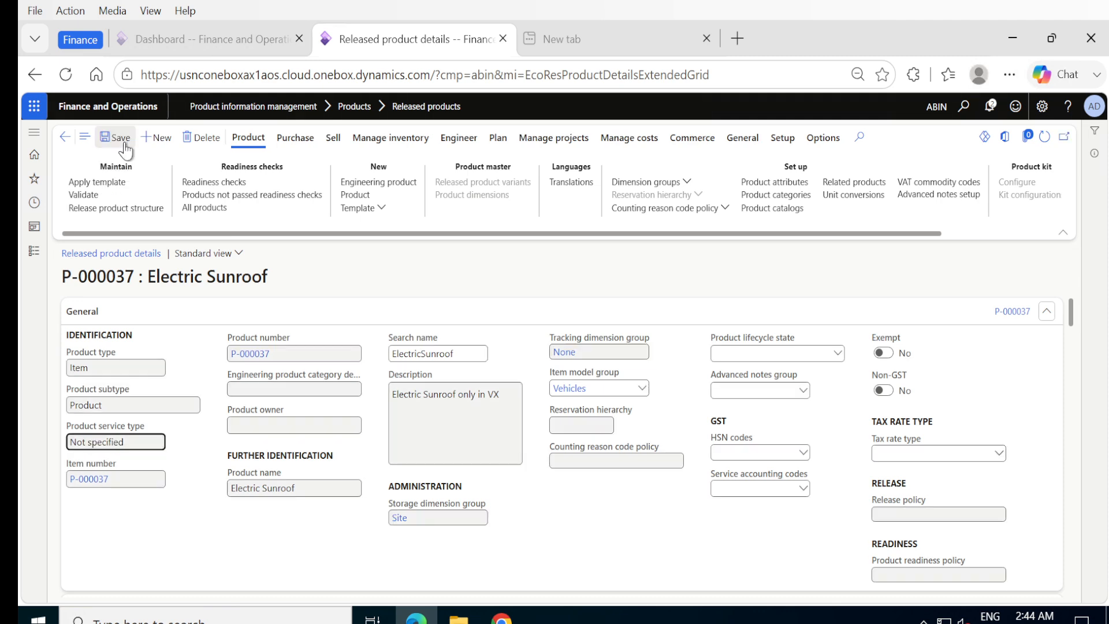
click(118, 139)
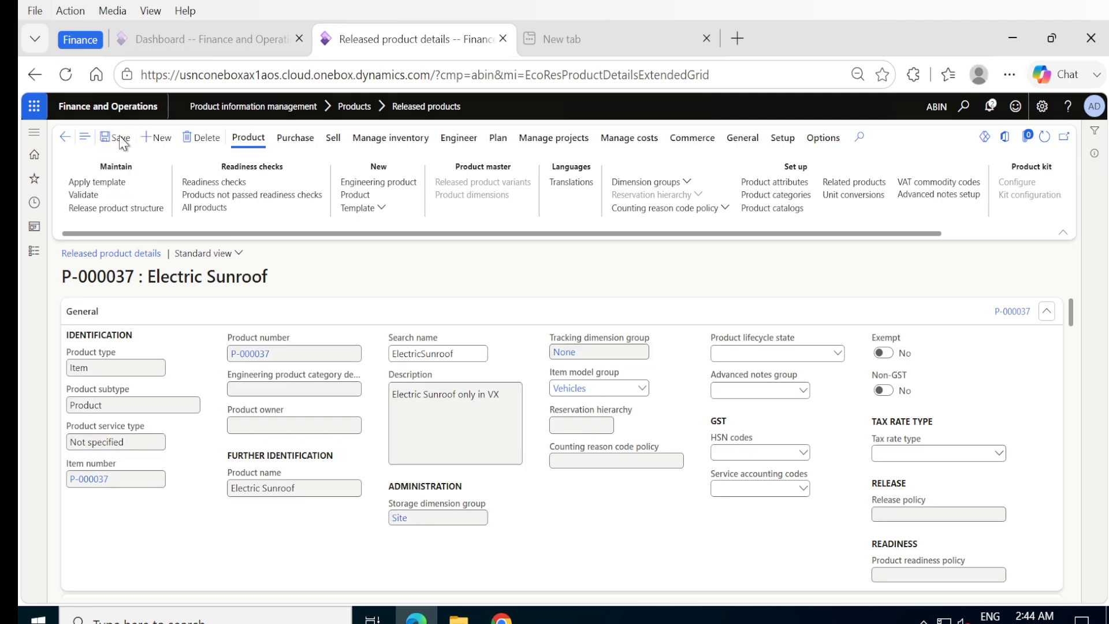
click(63, 139)
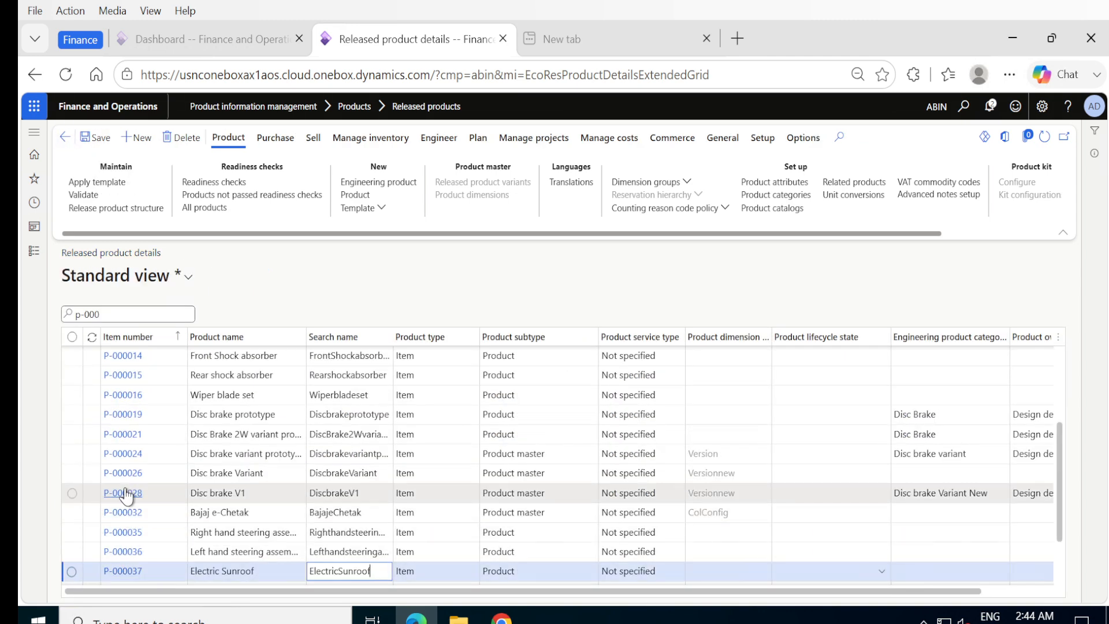
Review the engineering, planning and cost settings of P-000035, Right hand steering assembly, and return to the product list.
click(124, 536)
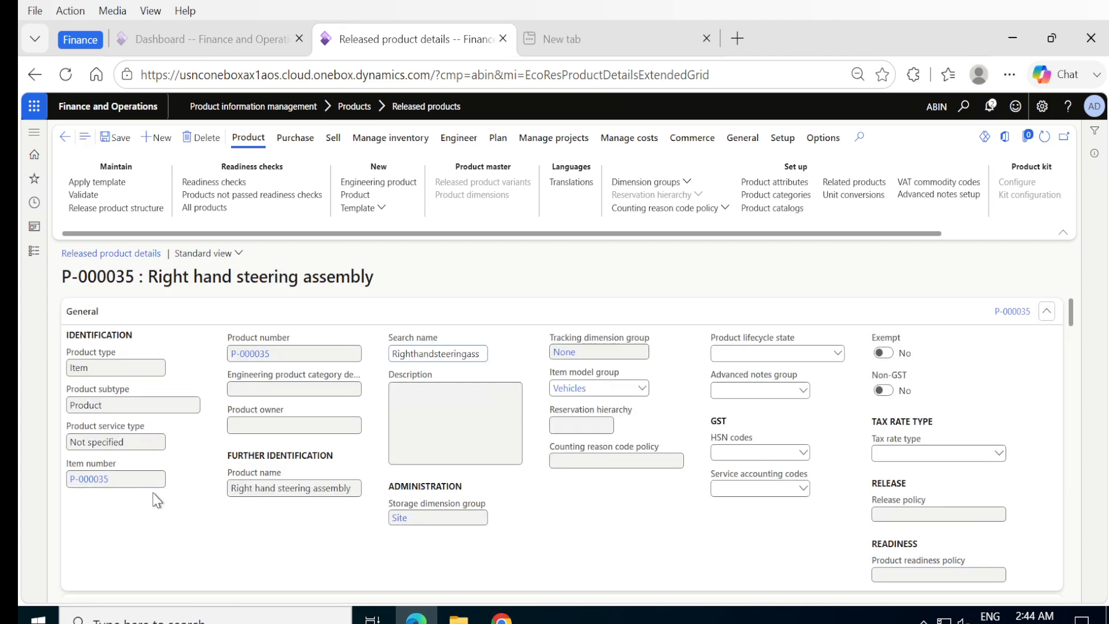
scroll(156, 500, down, 10)
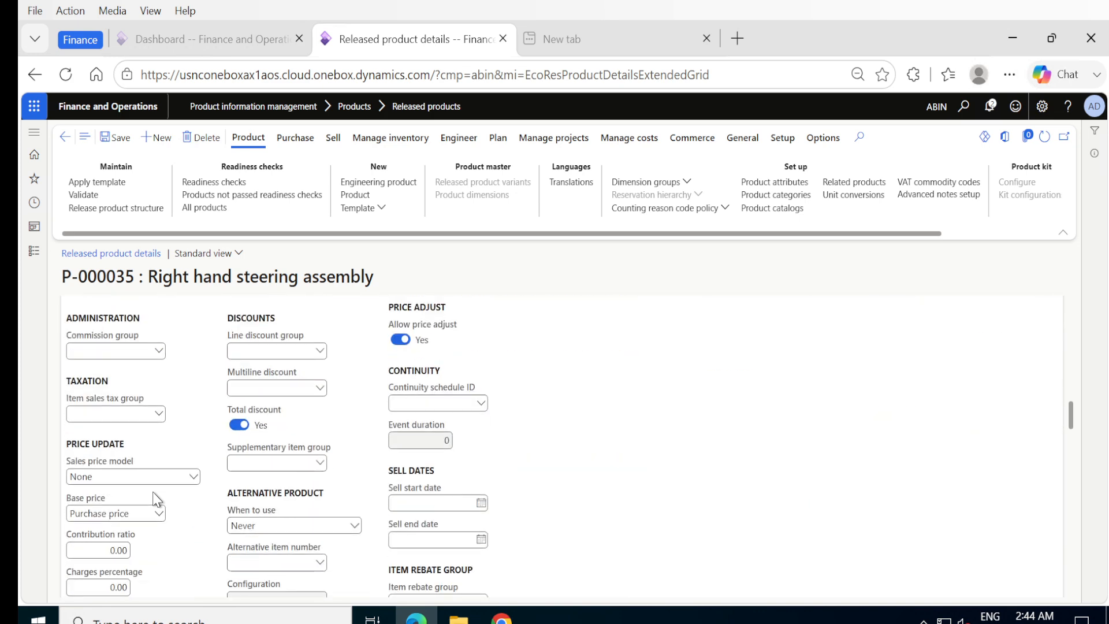
scroll(154, 498, down, 15)
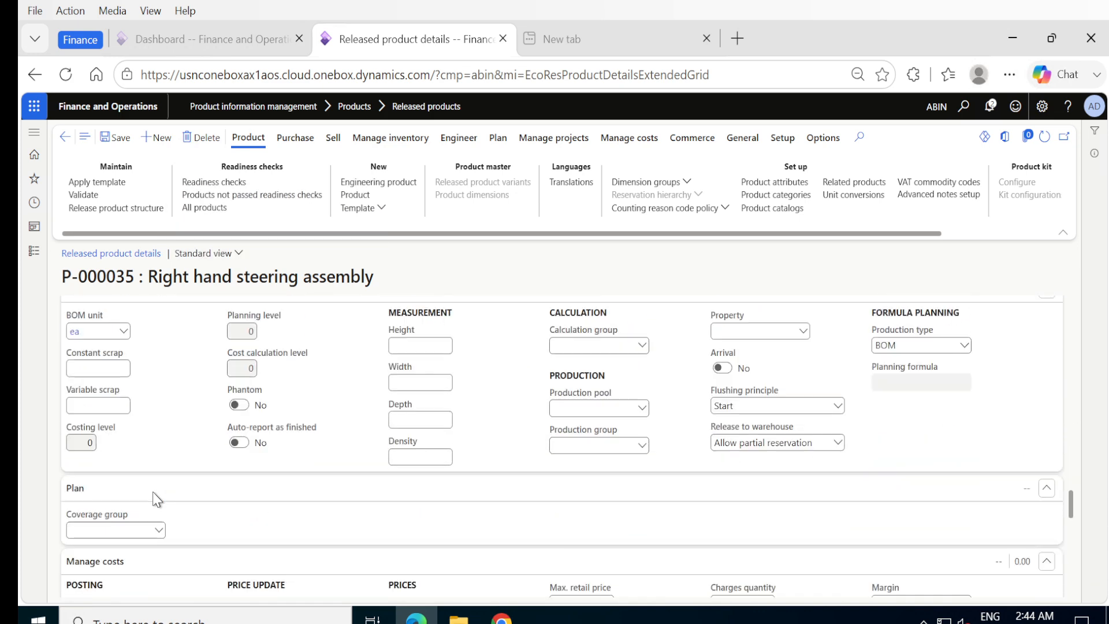
scroll(154, 498, down, 10)
scroll(153, 500, up, 10)
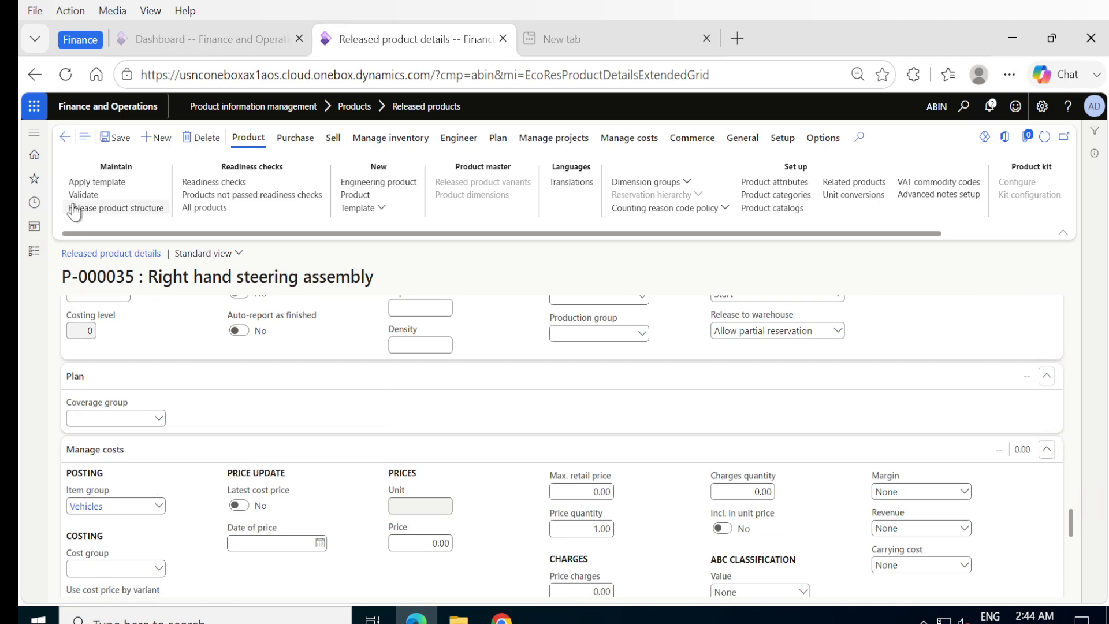
click(64, 138)
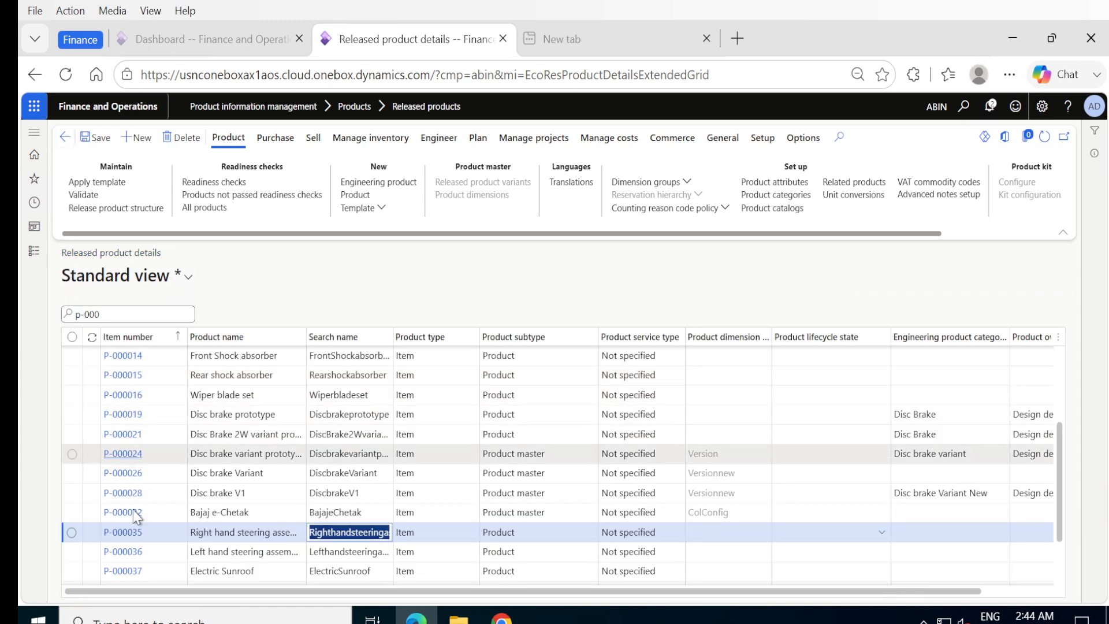
Review the BOM unit, item group and default financial dimensions of P-000036 and return to the product list.
click(122, 551)
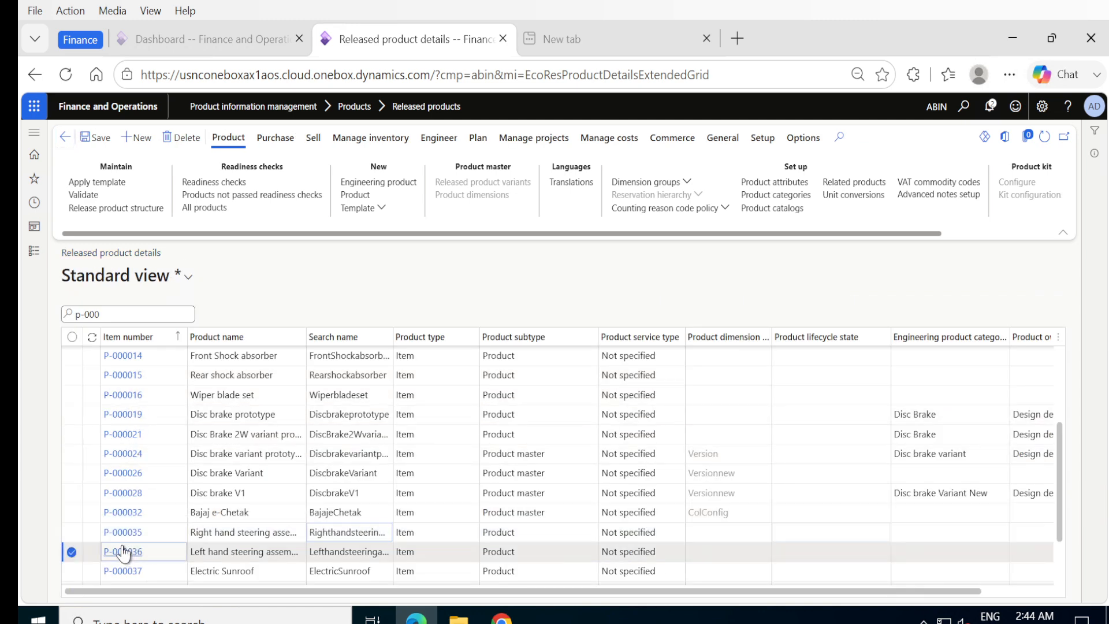
click(123, 549)
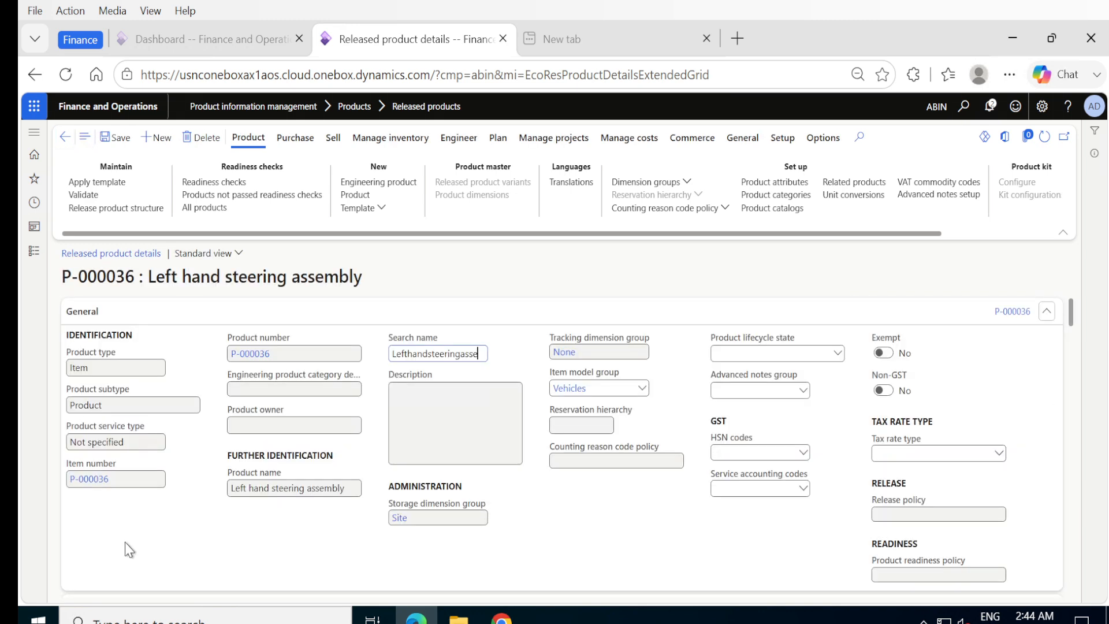
scroll(126, 545, down, 15)
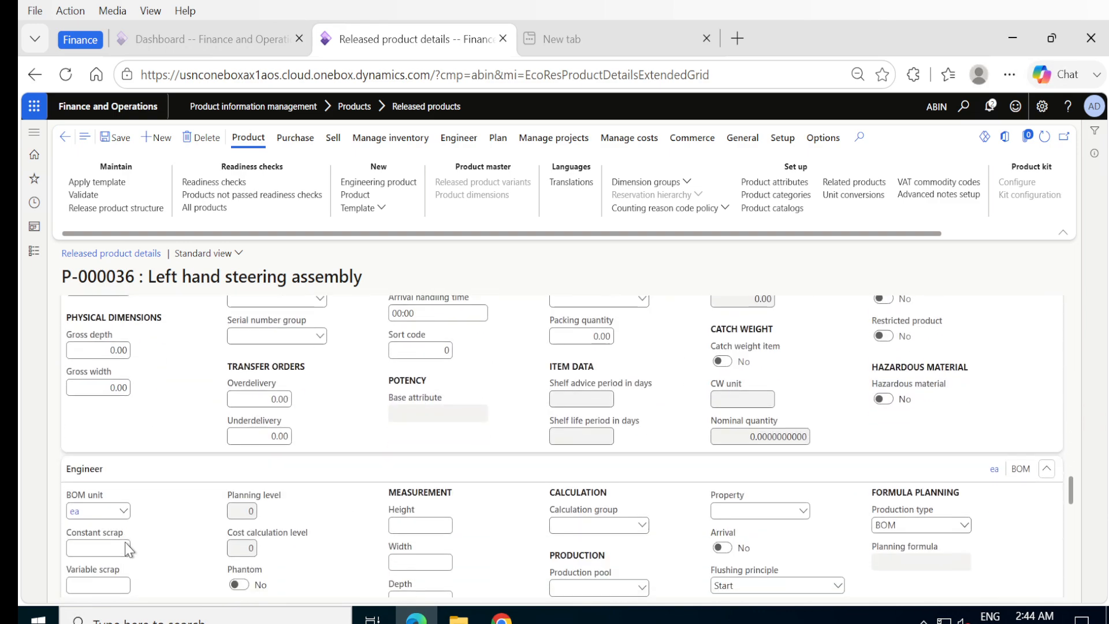
scroll(128, 550, down, 15)
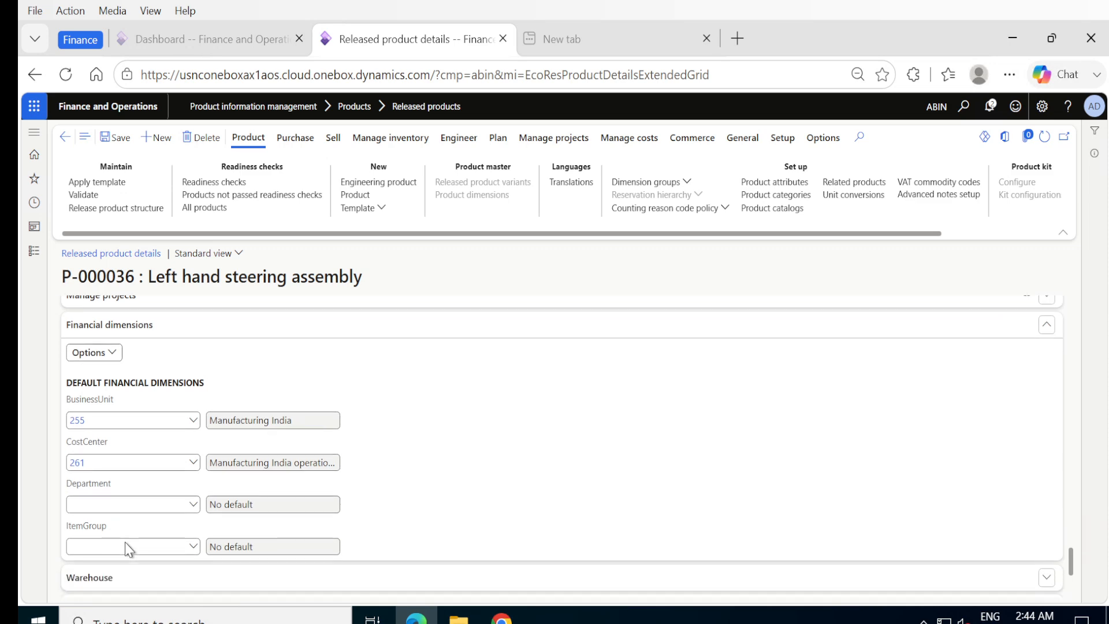
scroll(124, 546, up, 10)
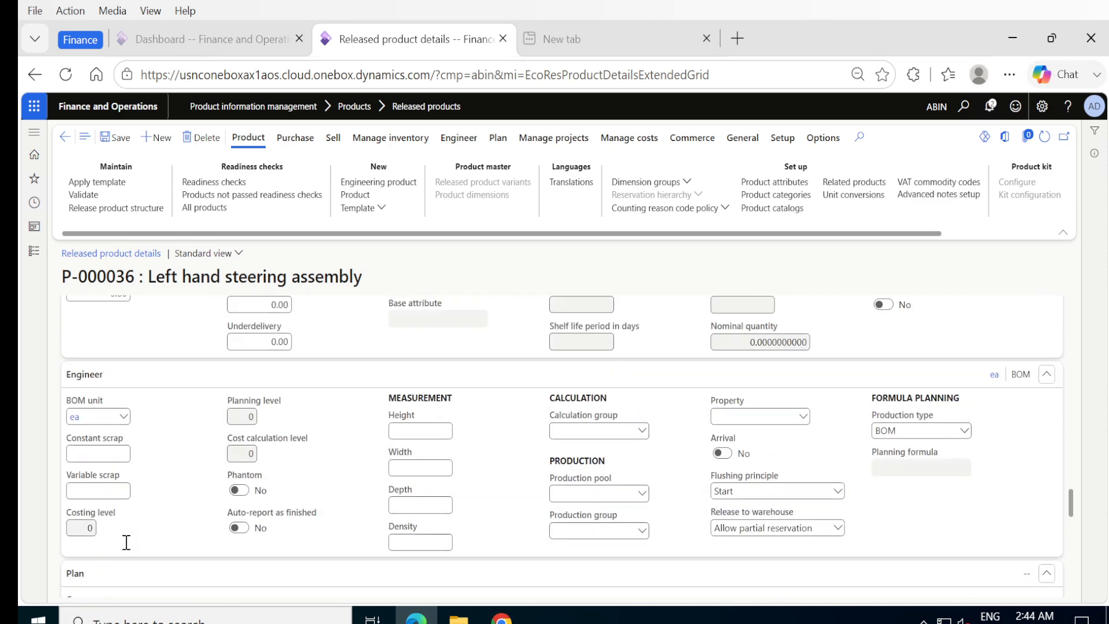
scroll(126, 542, up, 3)
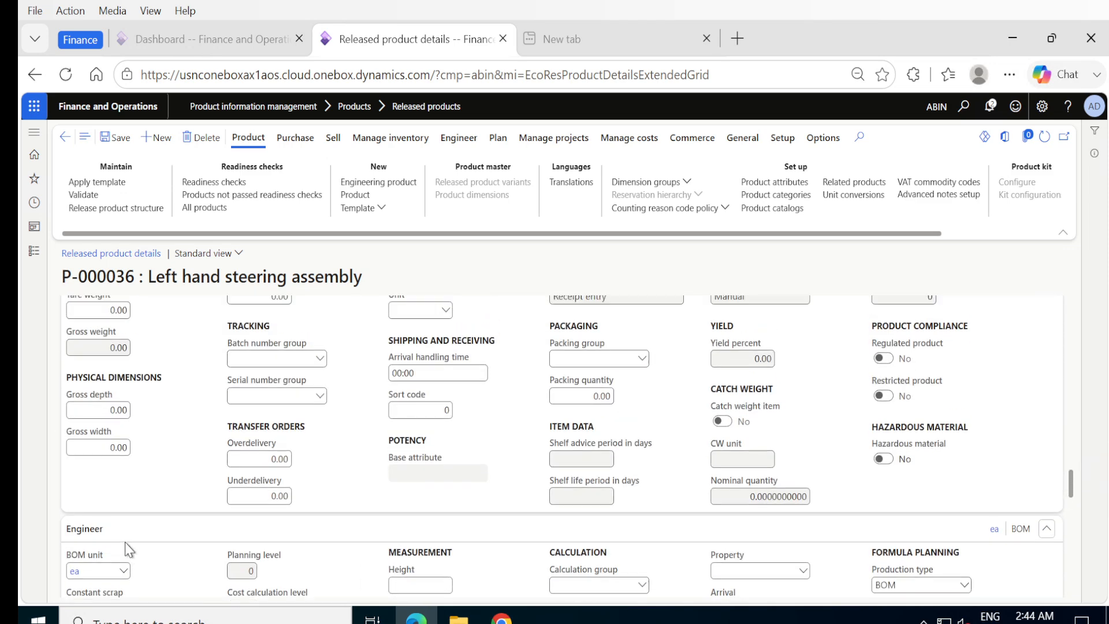
scroll(125, 542, up, 3)
scroll(125, 542, down, 8)
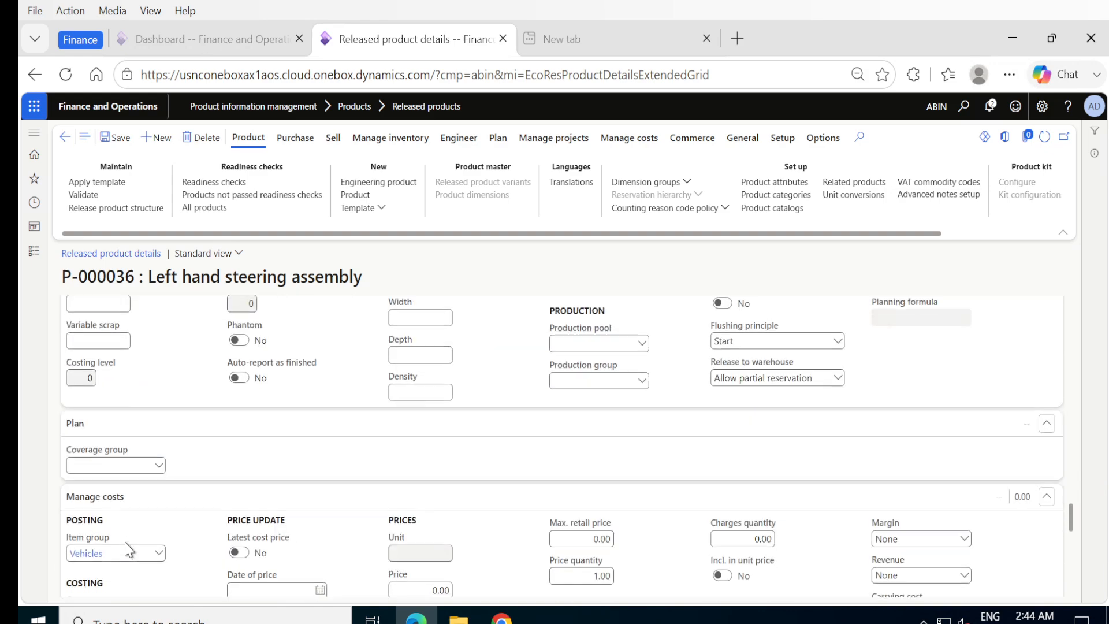
scroll(124, 542, down, 4)
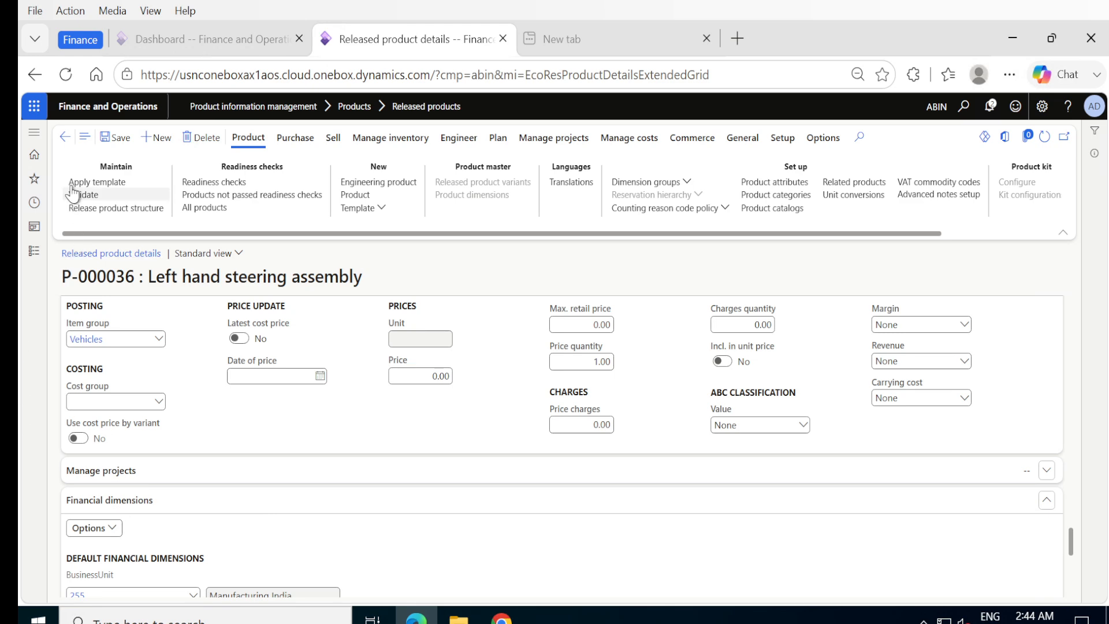
click(64, 137)
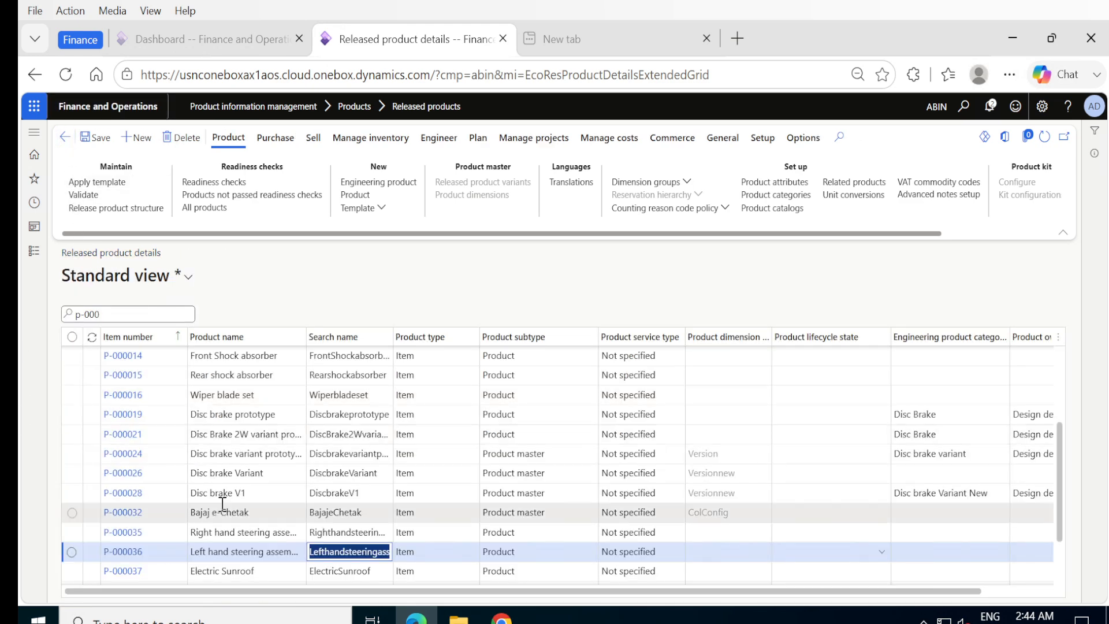
Reapply the HC Configuration template to released product P-000037, Electric Sunroof, save it and return to the product list.
click(121, 572)
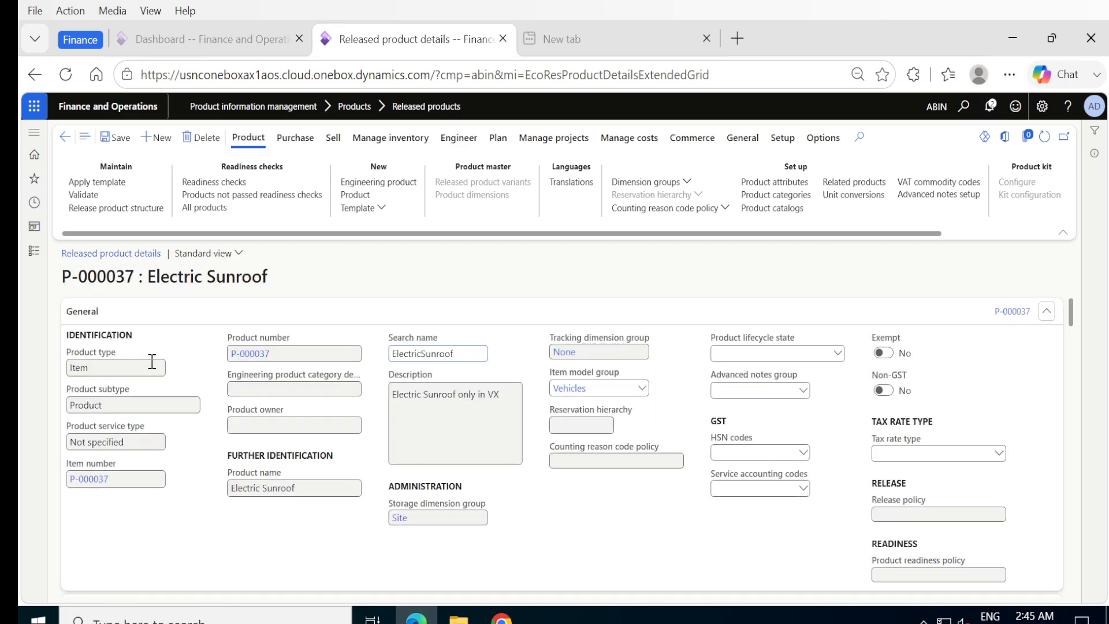
click(97, 182)
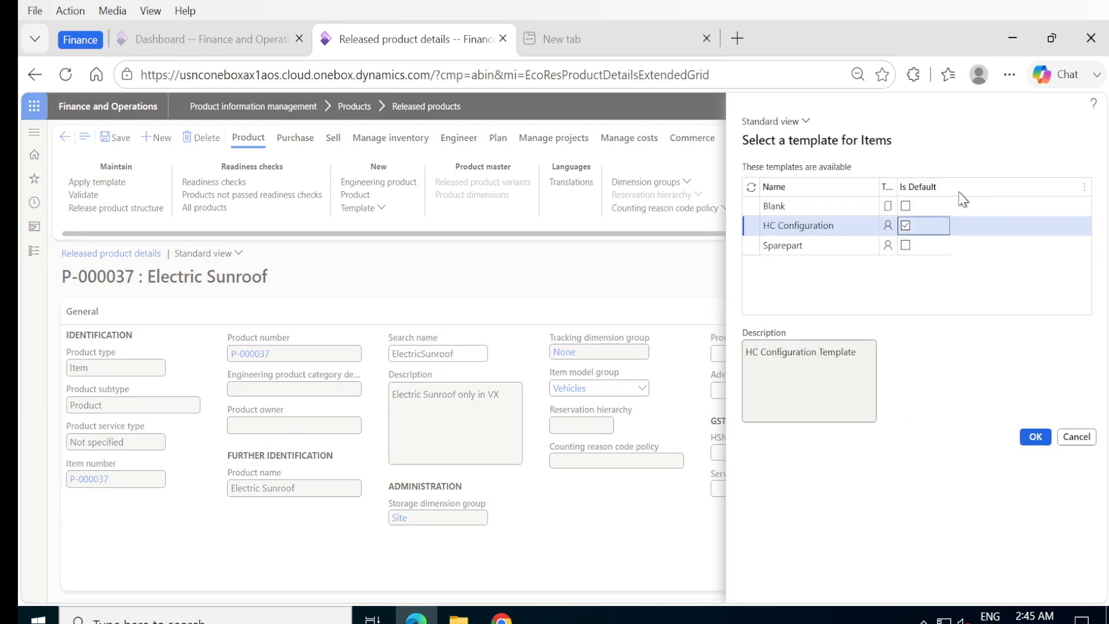
click(128, 149)
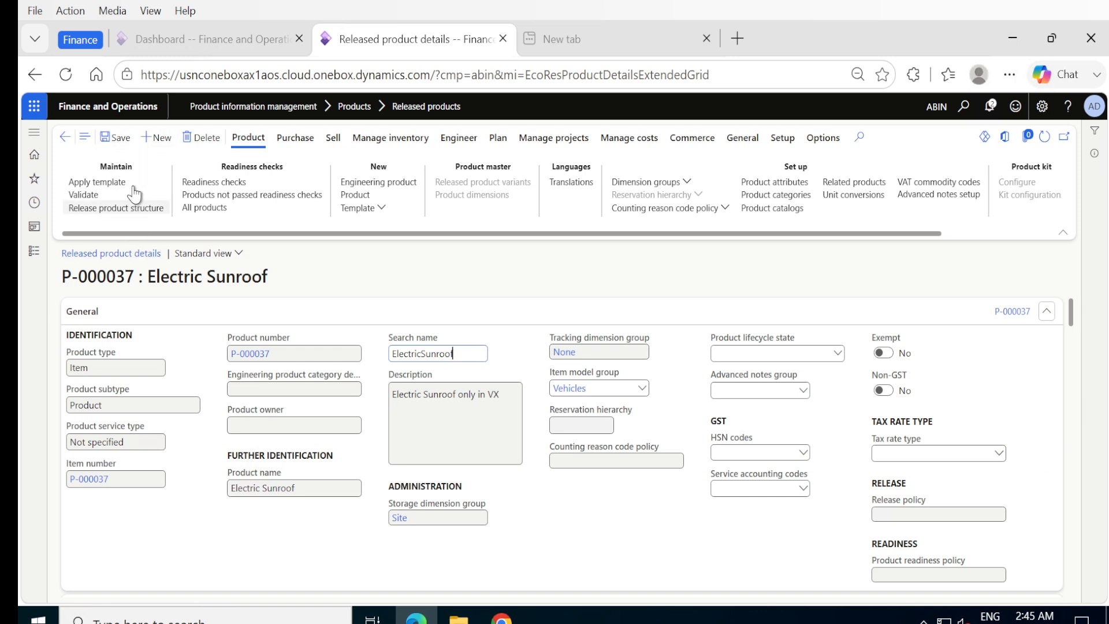
click(116, 184)
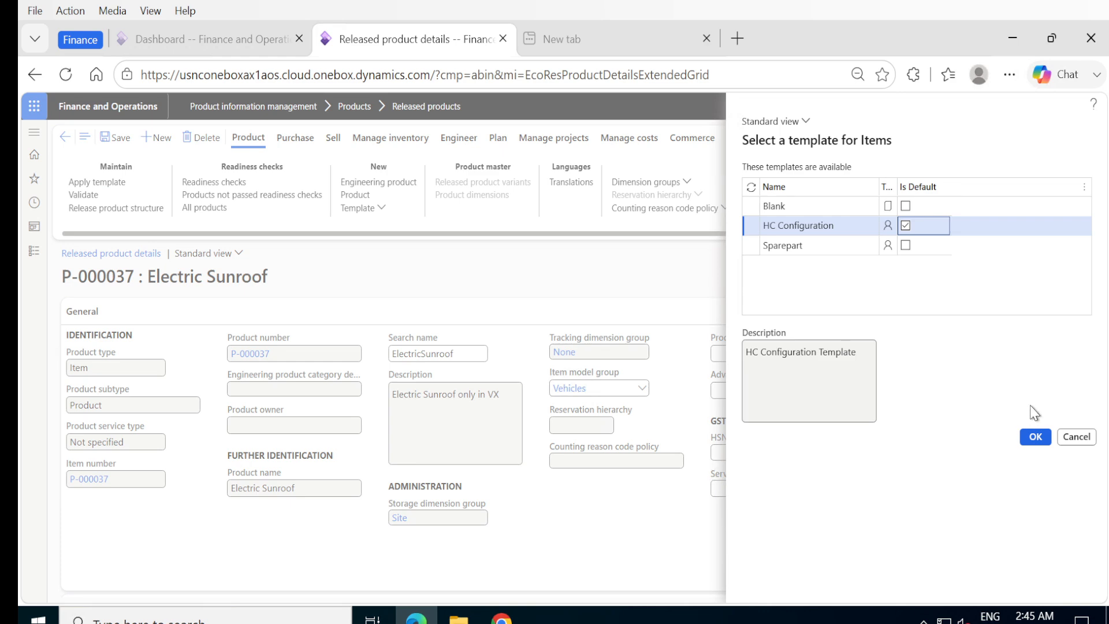
click(1036, 437)
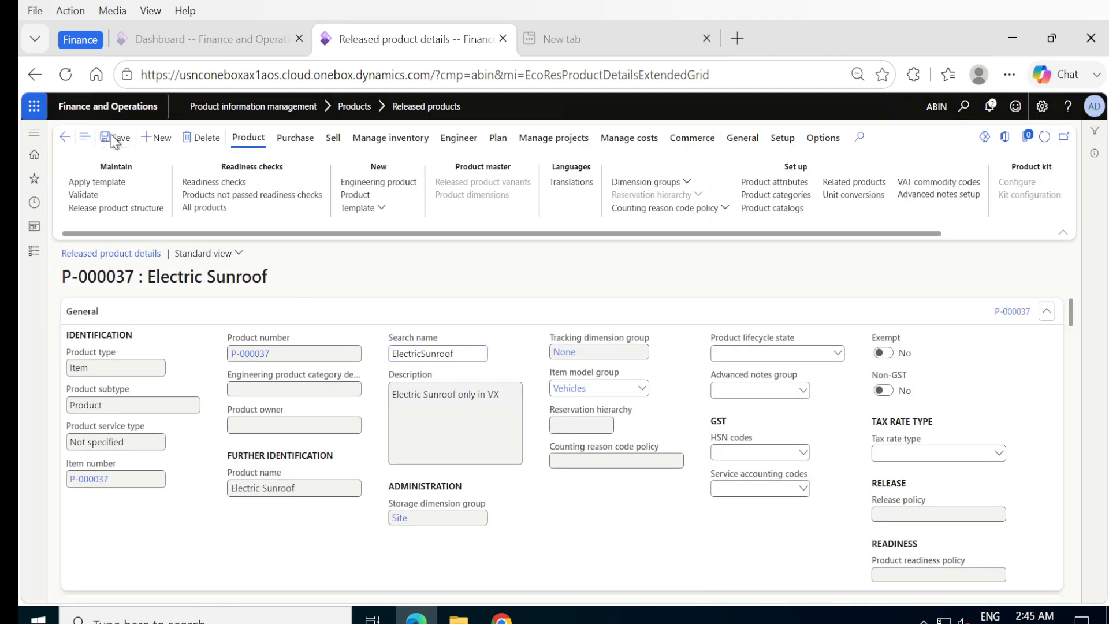
click(66, 138)
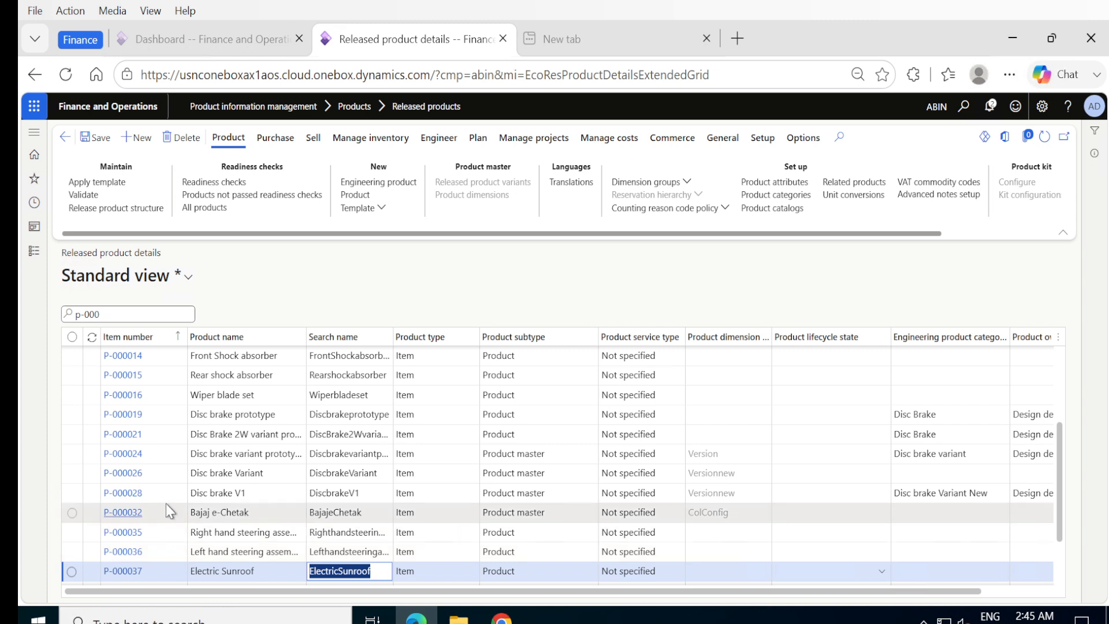
Apply the HC Configuration template to released product P-000038, Infotainment & Audio, save it and return to the product list.
scroll(138, 520, down, 2)
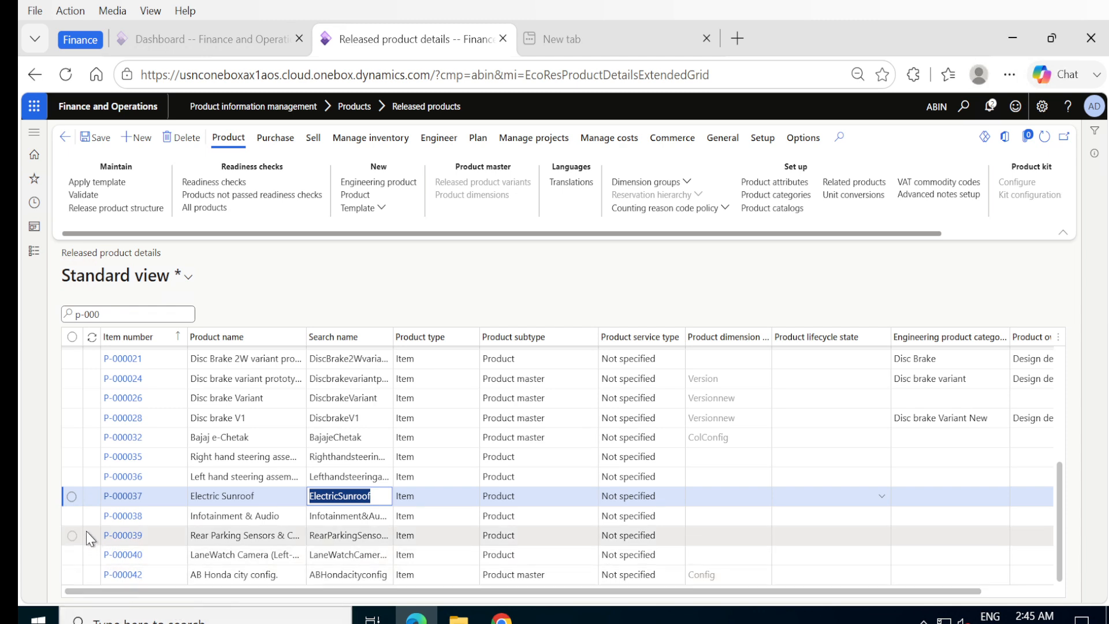
click(72, 516)
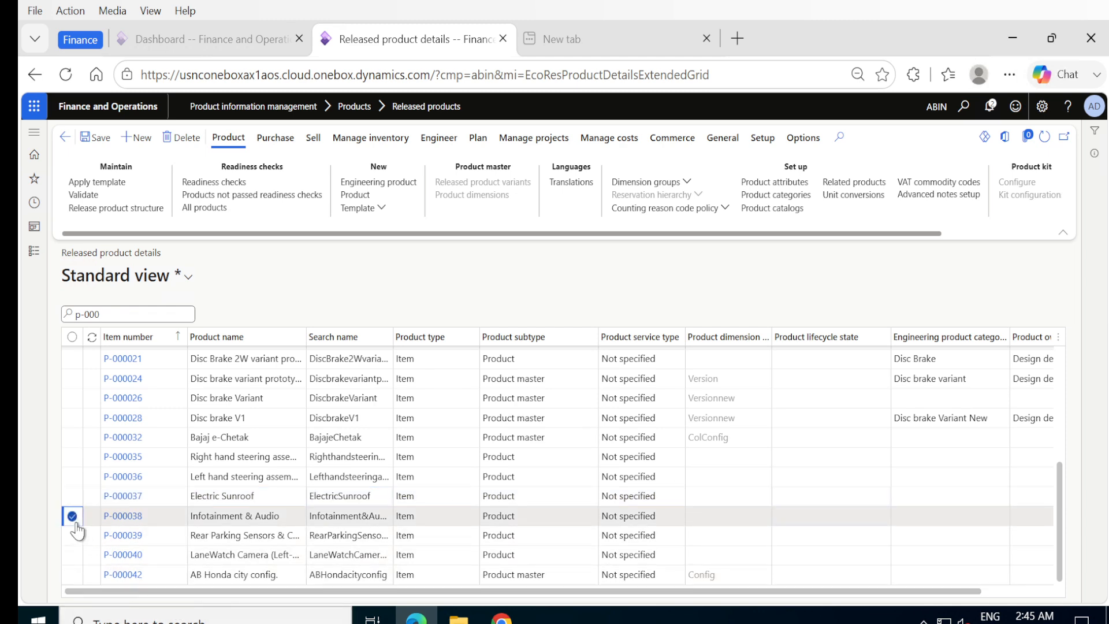
click(126, 517)
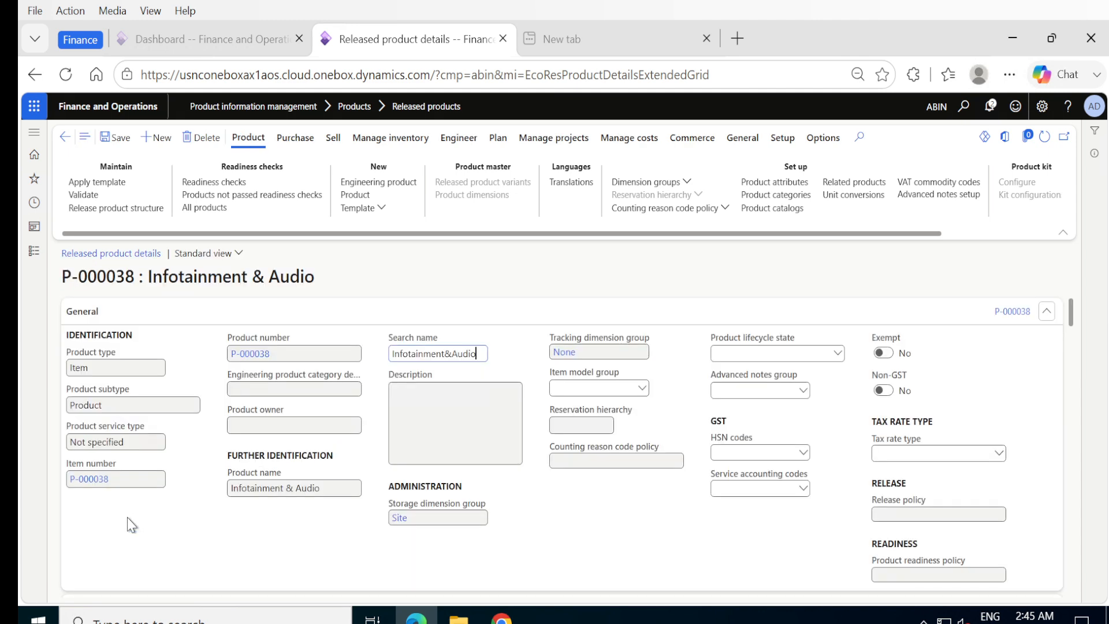
click(122, 183)
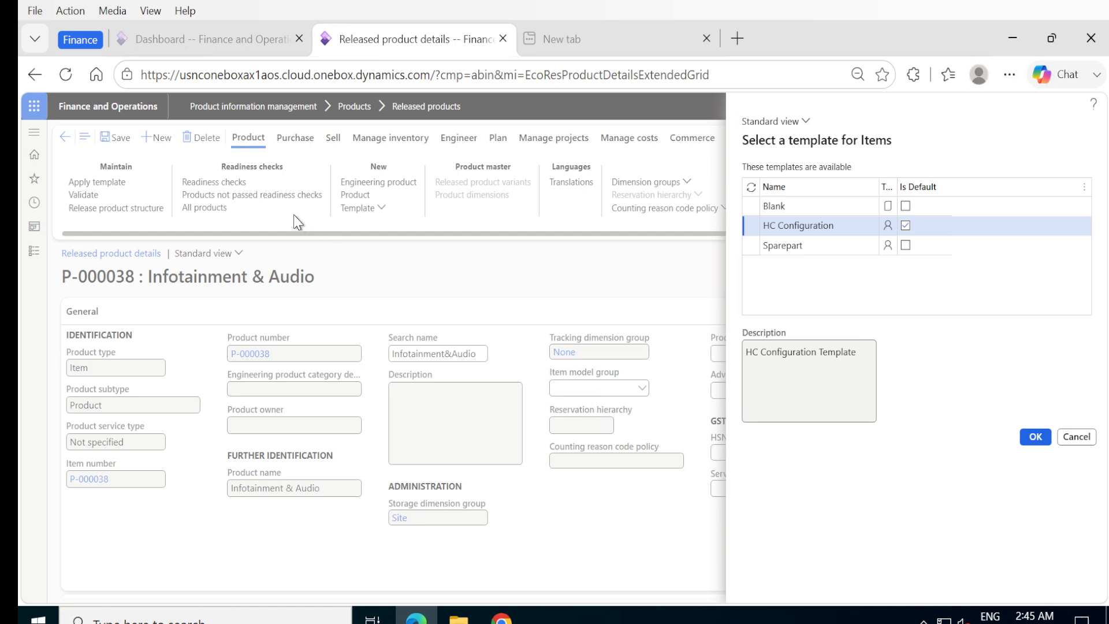
click(1026, 438)
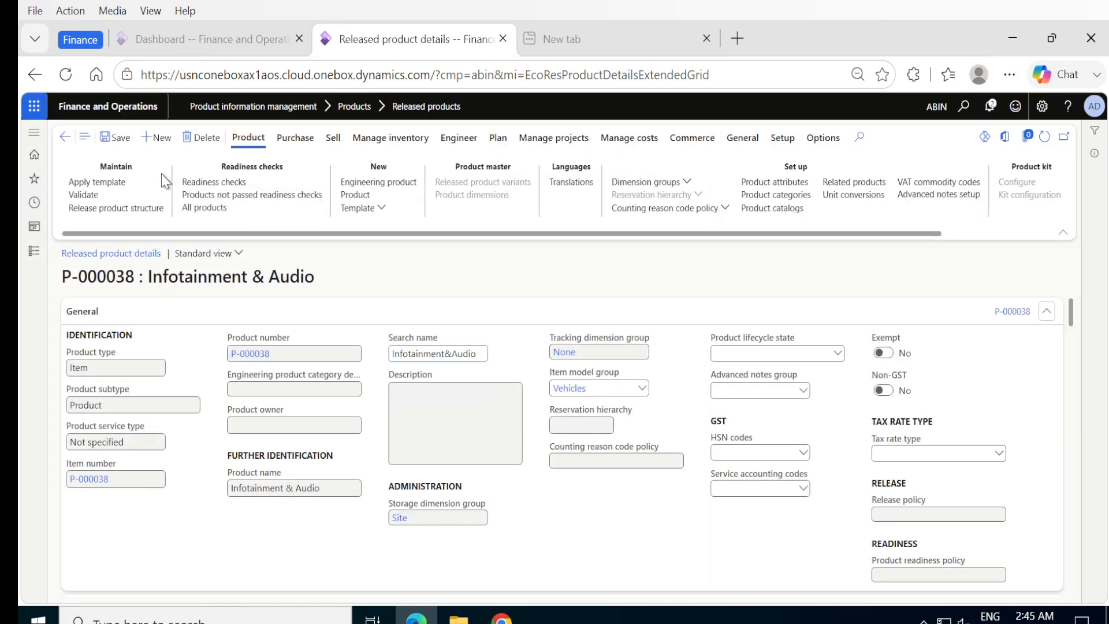
click(120, 139)
click(64, 137)
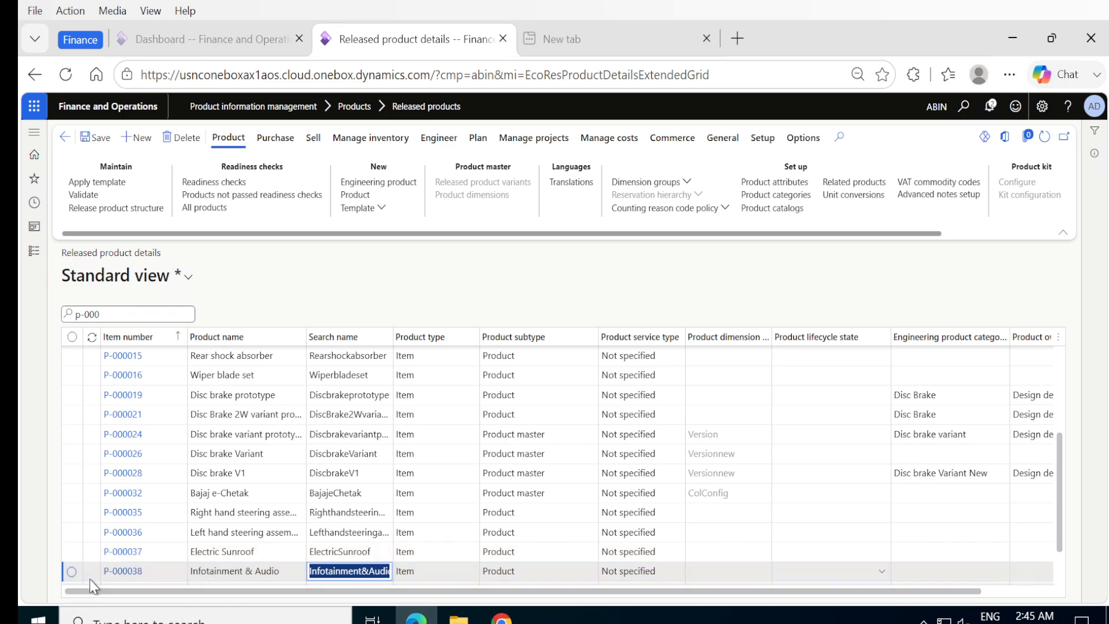
Apply the HC Configuration template to released product P-000039, Rear Parking Sensors & Camera, save it and return to the product list.
scroll(89, 580, down, 2)
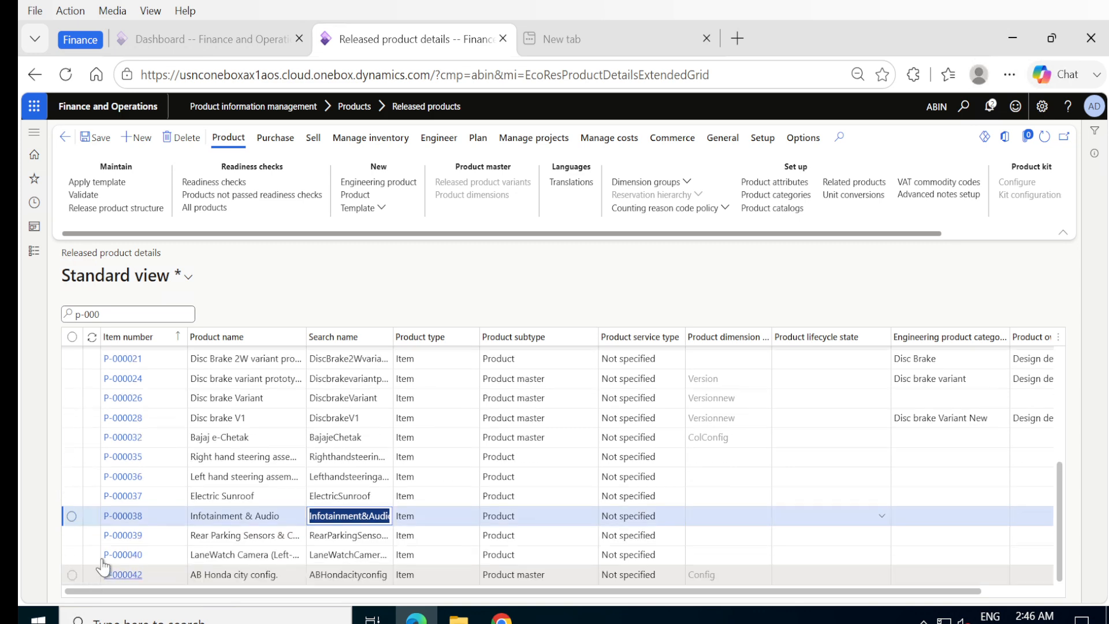
click(79, 540)
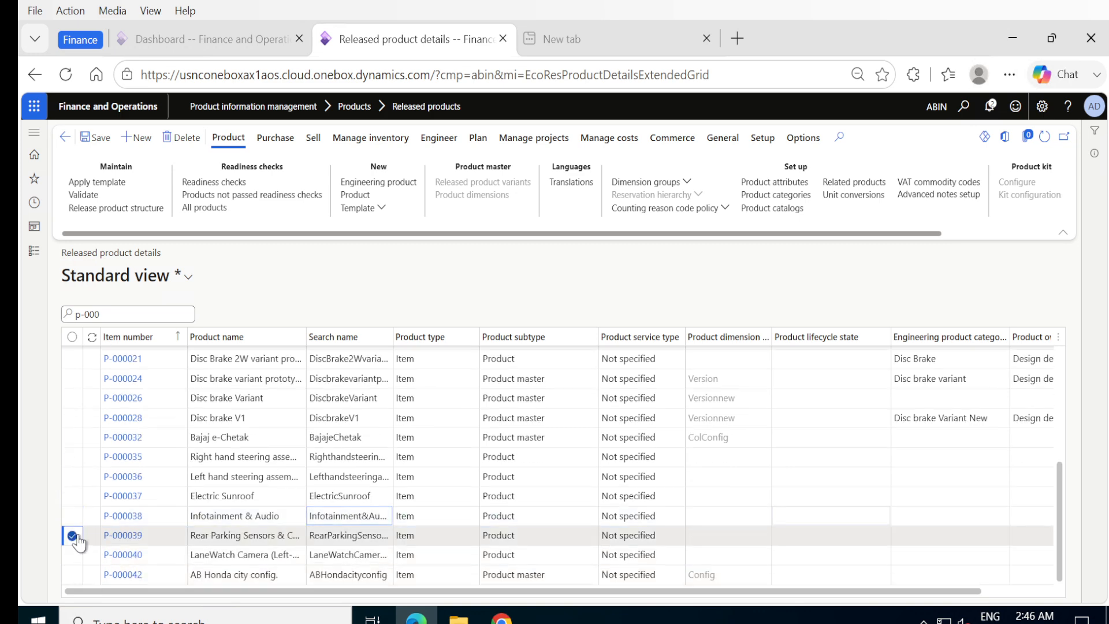
click(124, 535)
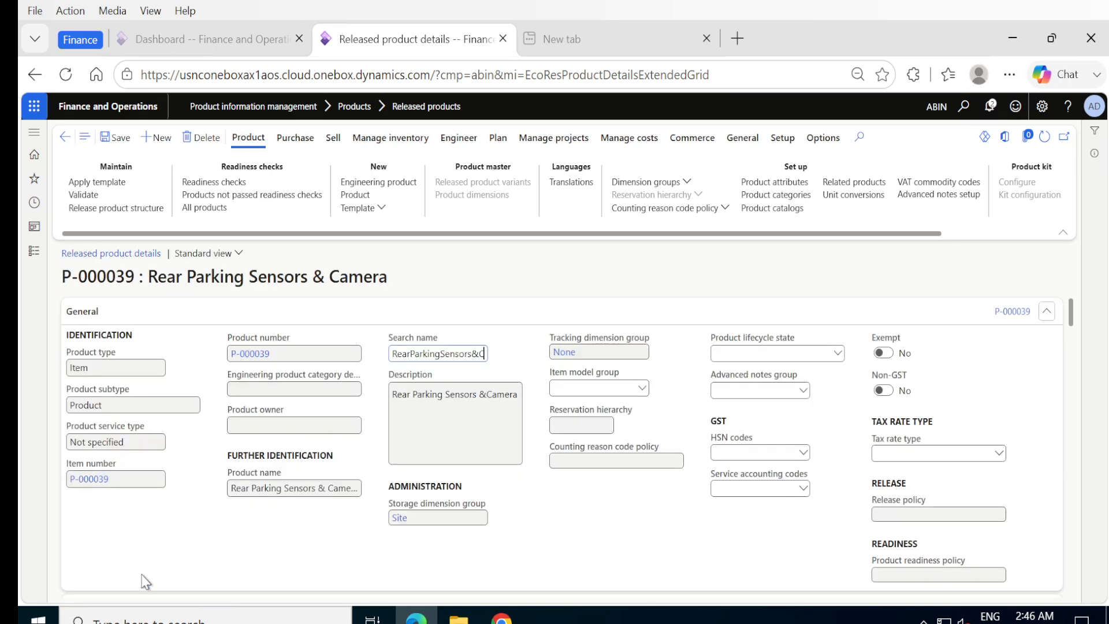
click(122, 183)
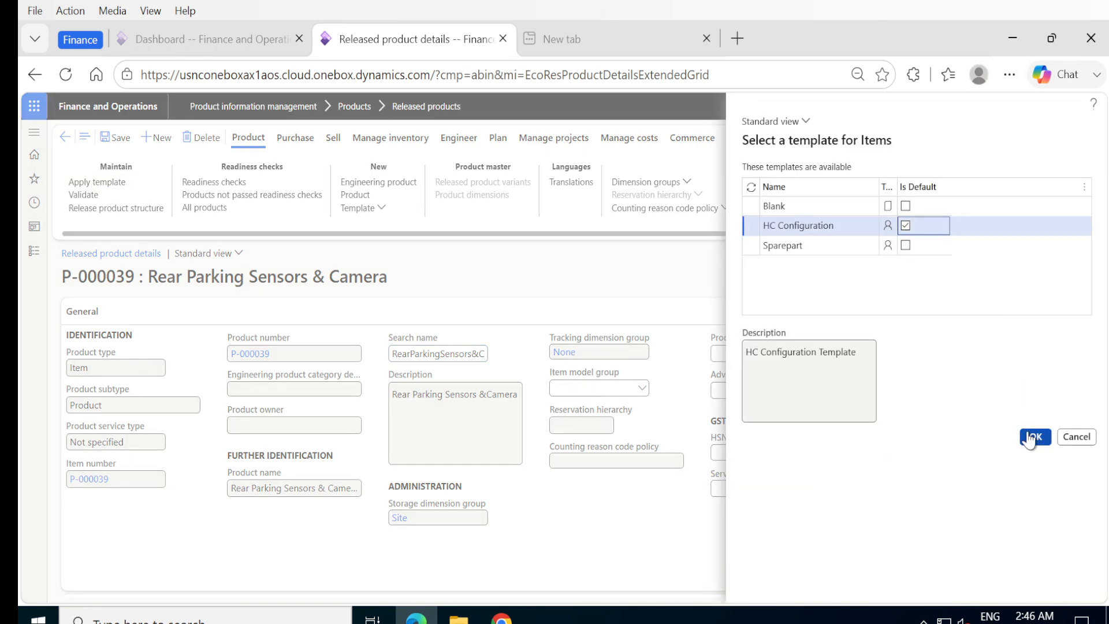
click(1028, 437)
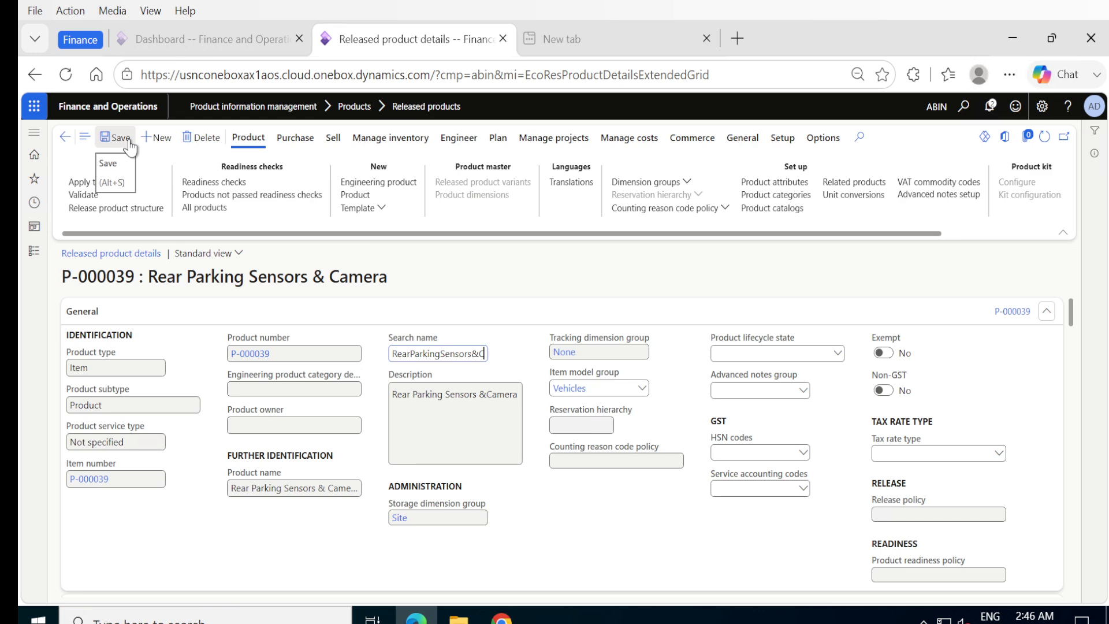
click(103, 147)
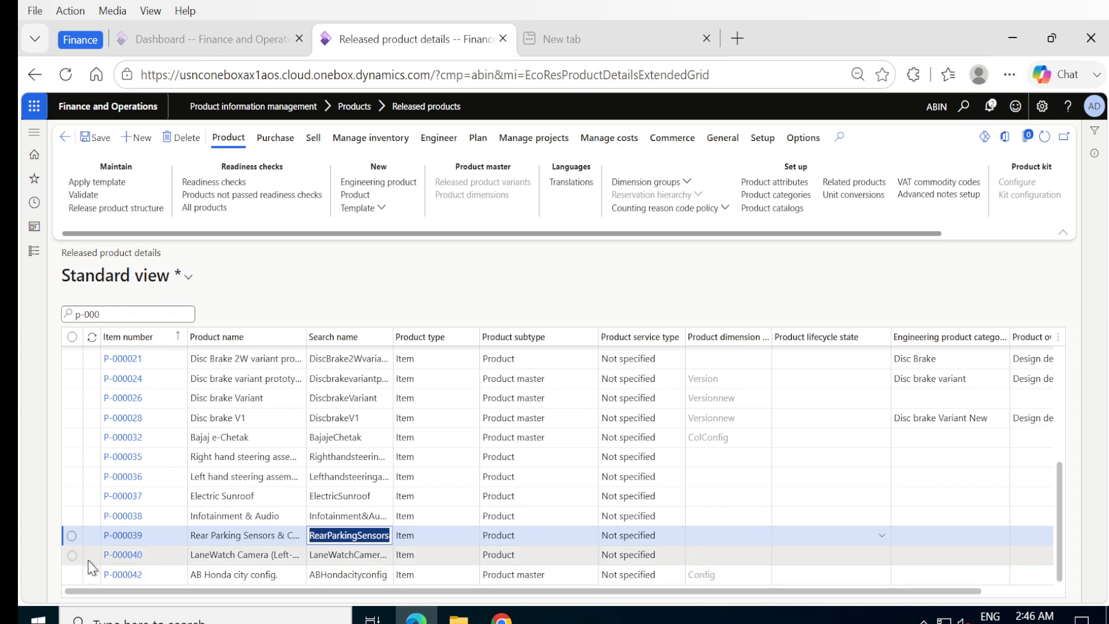
Apply the HC Configuration template to P-000040, LaneWatch Camera (Left-side blind spot), save it, review its engineering settings and return to the product list.
click(71, 556)
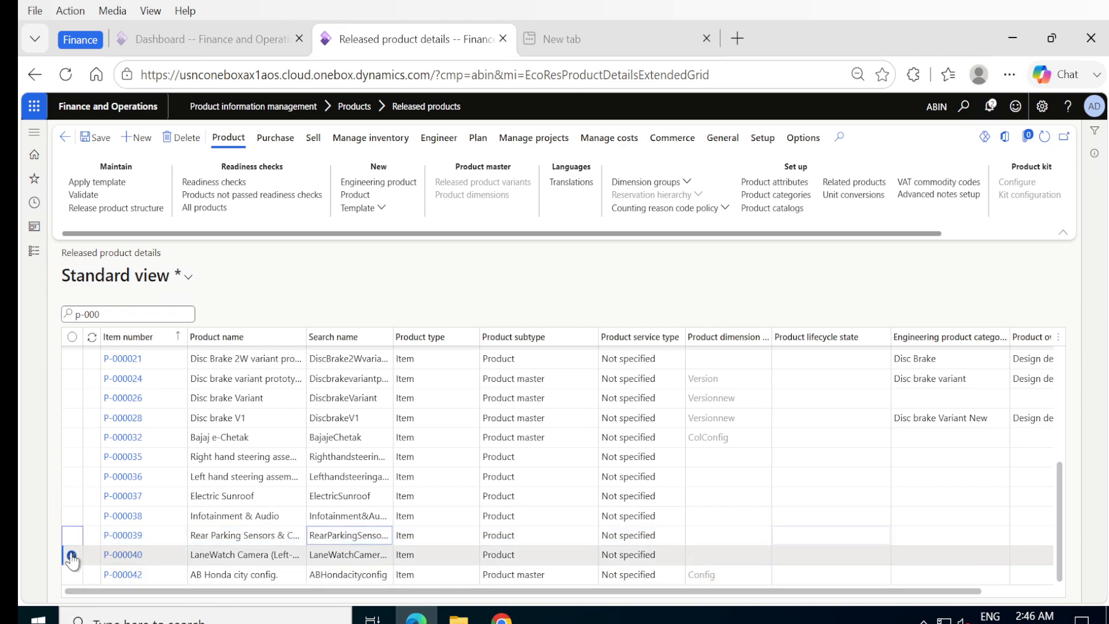
click(114, 554)
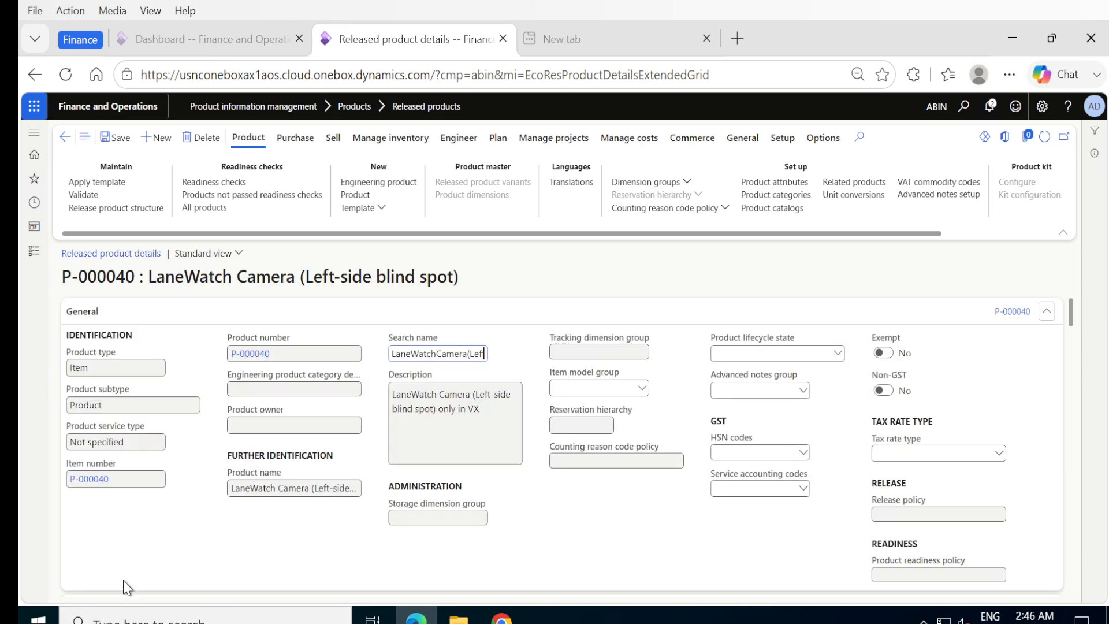
click(100, 185)
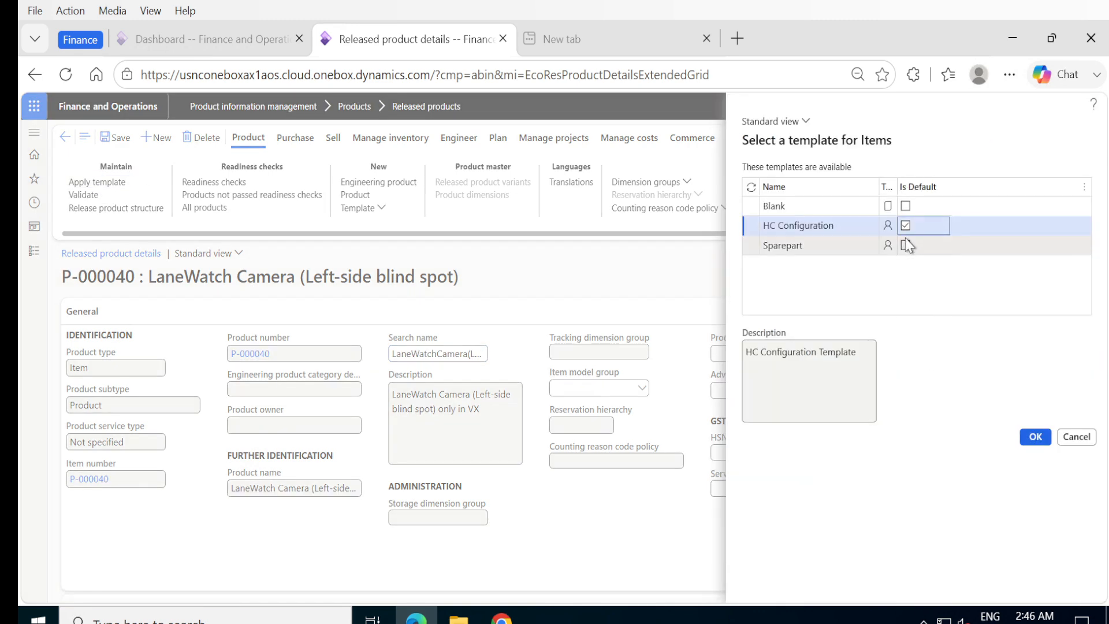
click(1036, 437)
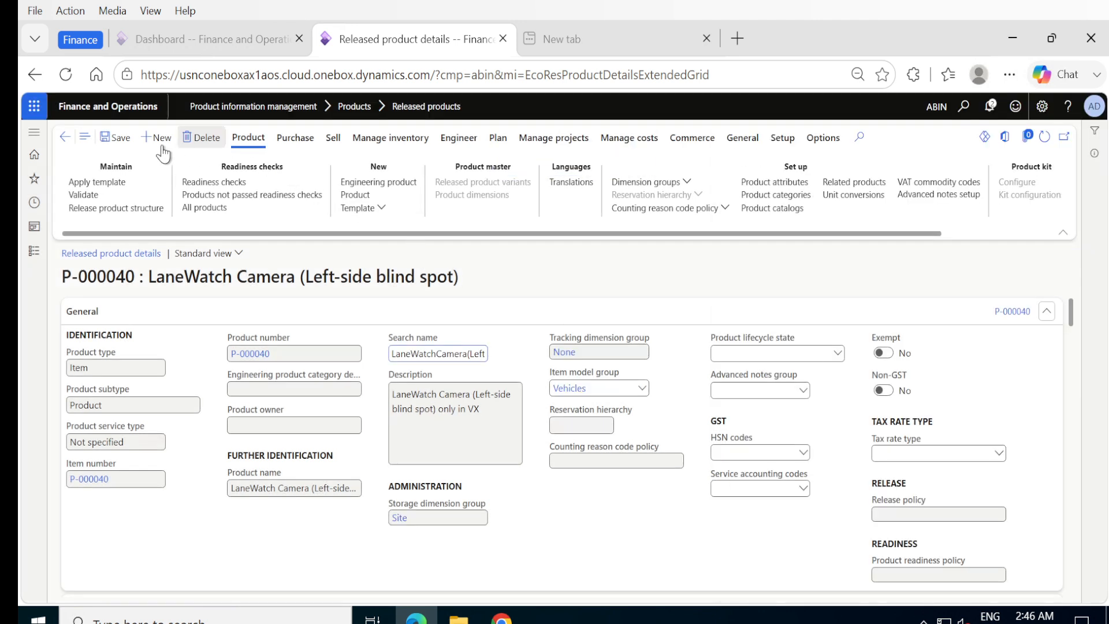
click(115, 137)
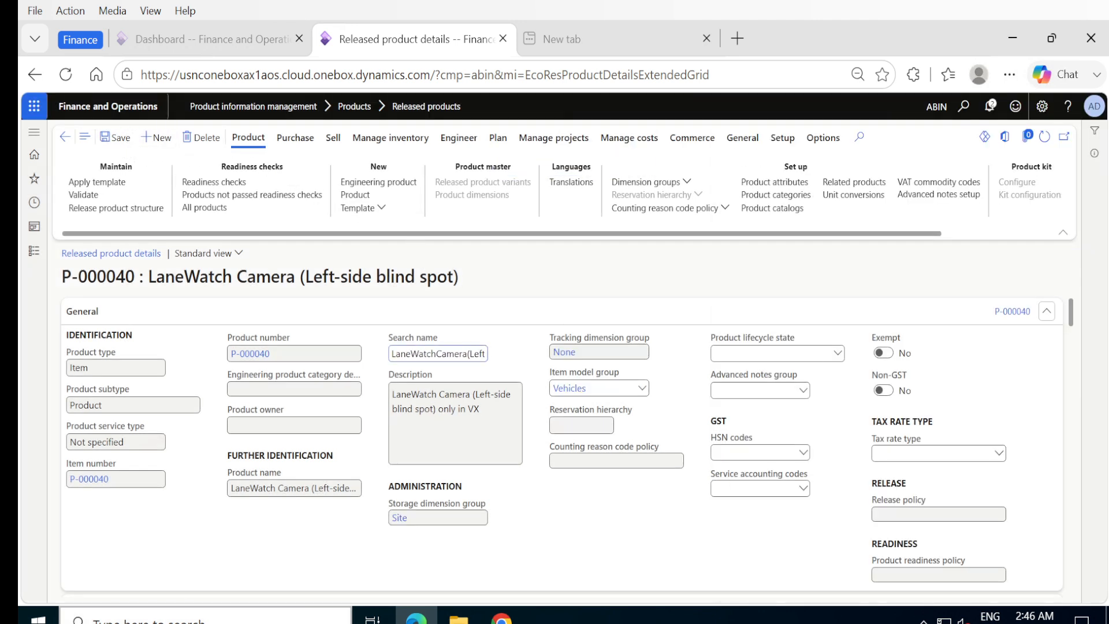
scroll(196, 565, down, 10)
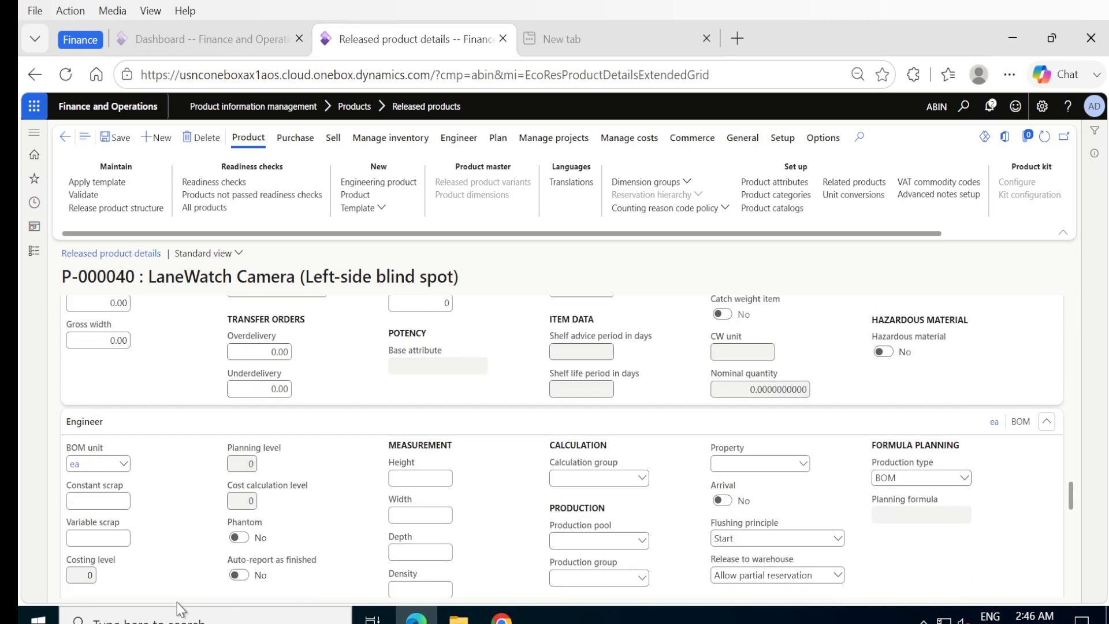
click(65, 137)
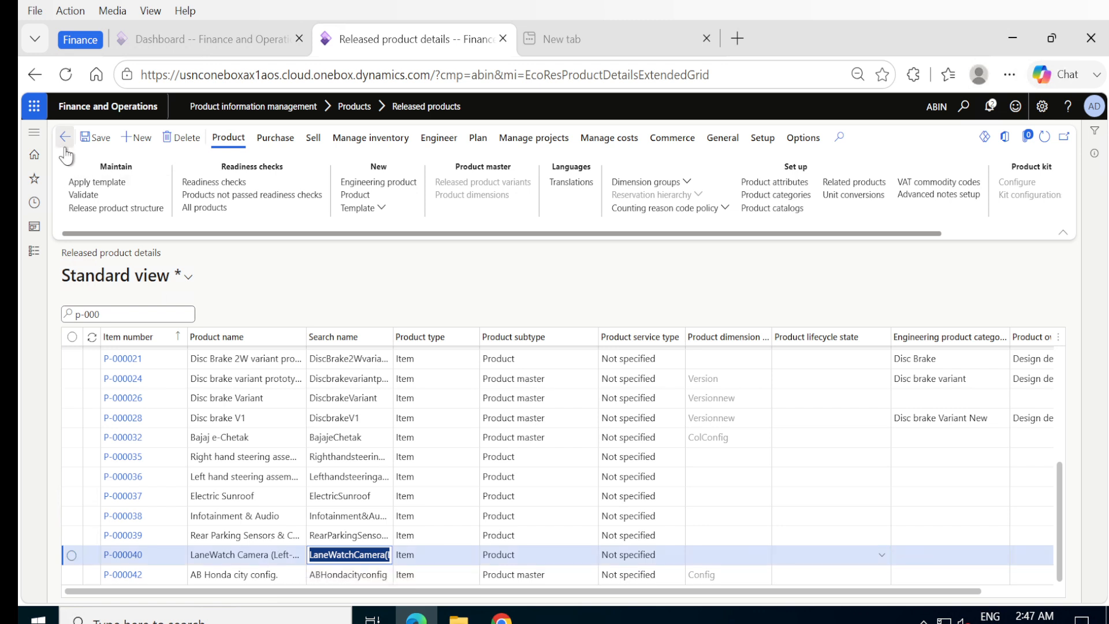
click(96, 141)
Open the BOM versions of P-000042, AB Honda city config., at the material lines of the AB Honda city Global BOM.
click(129, 575)
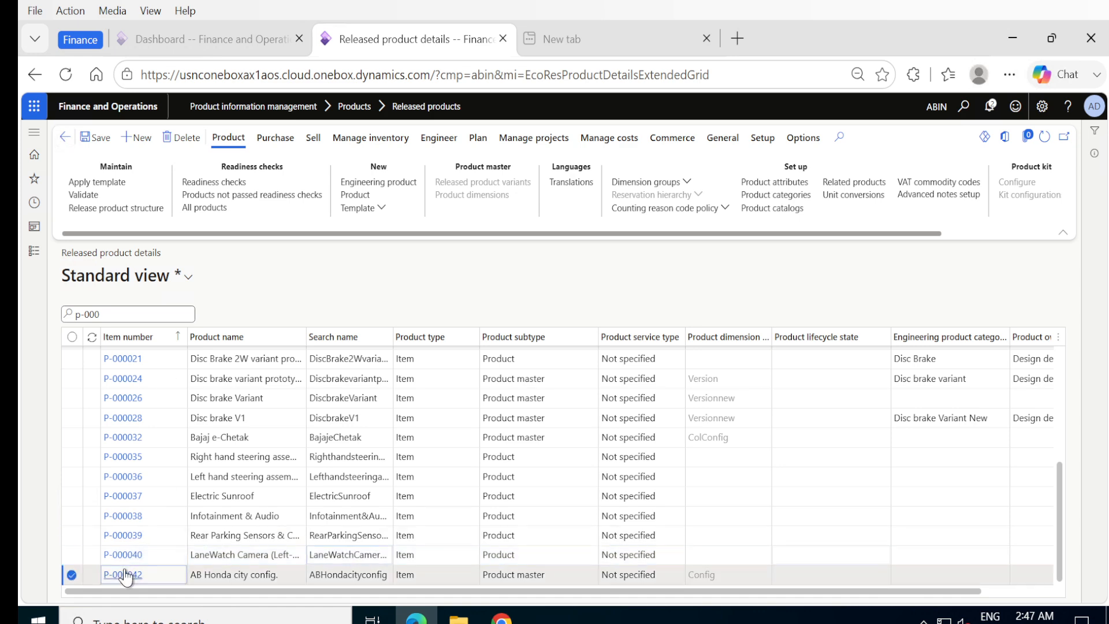
click(130, 574)
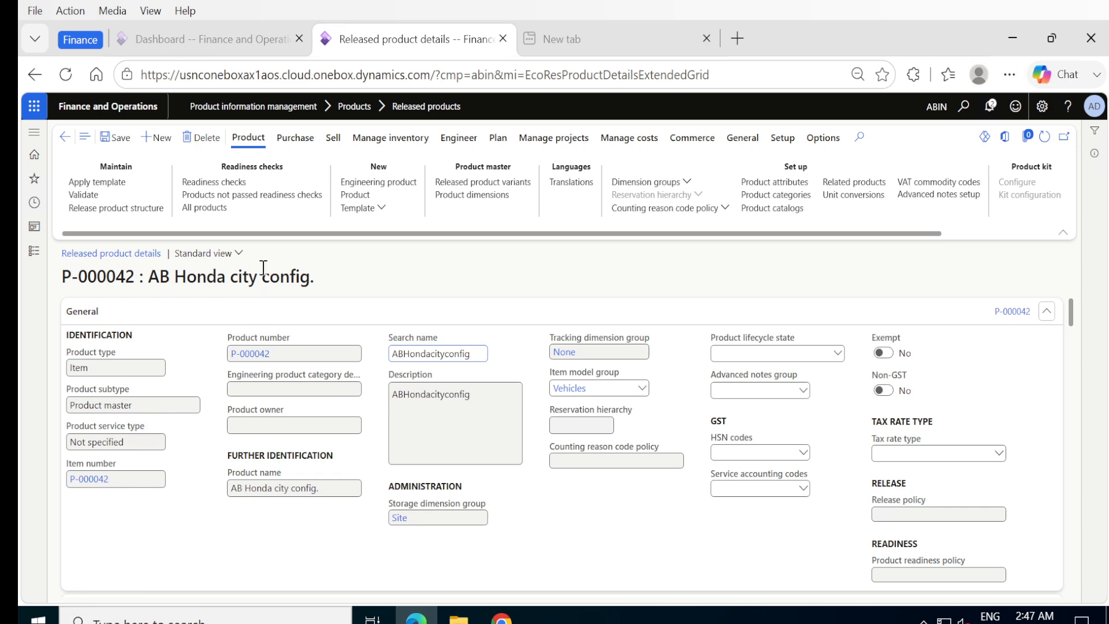
click(453, 149)
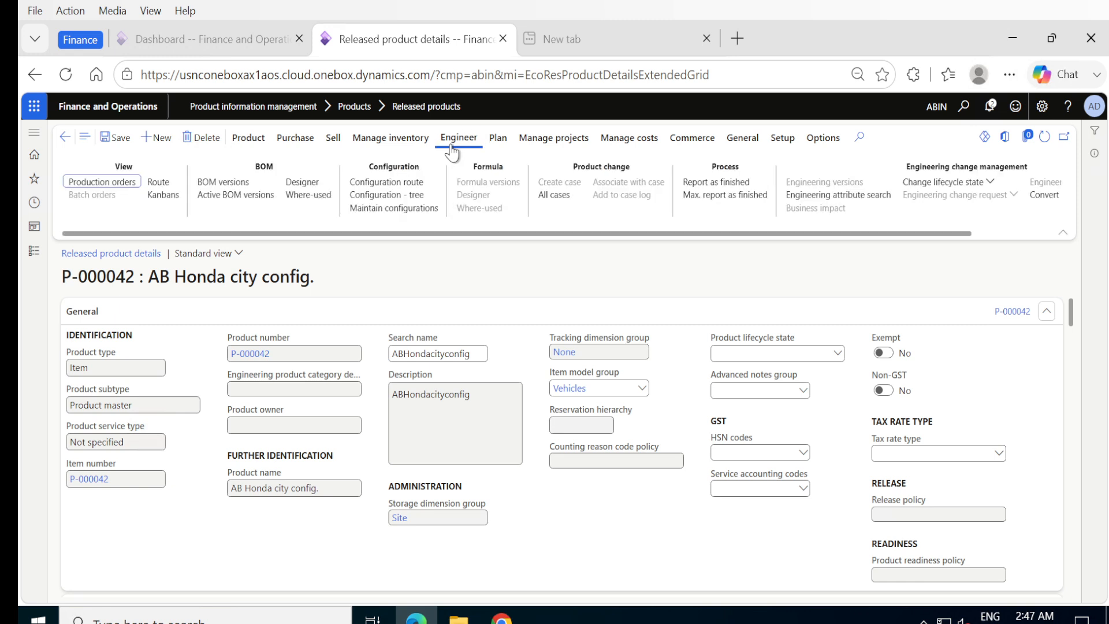
click(215, 185)
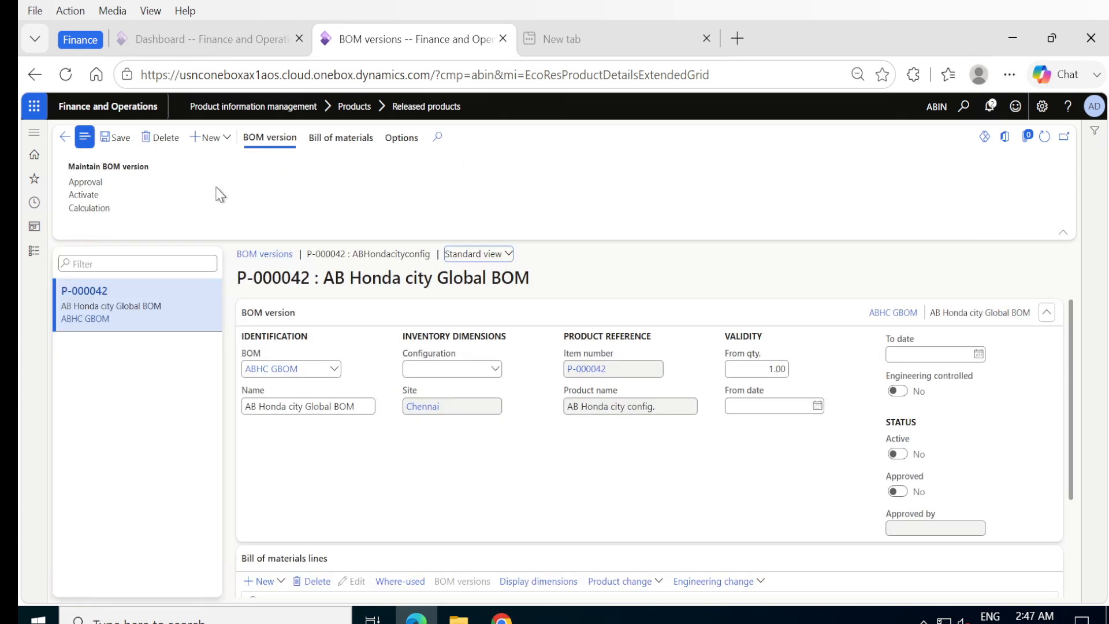
scroll(452, 557, down, 3)
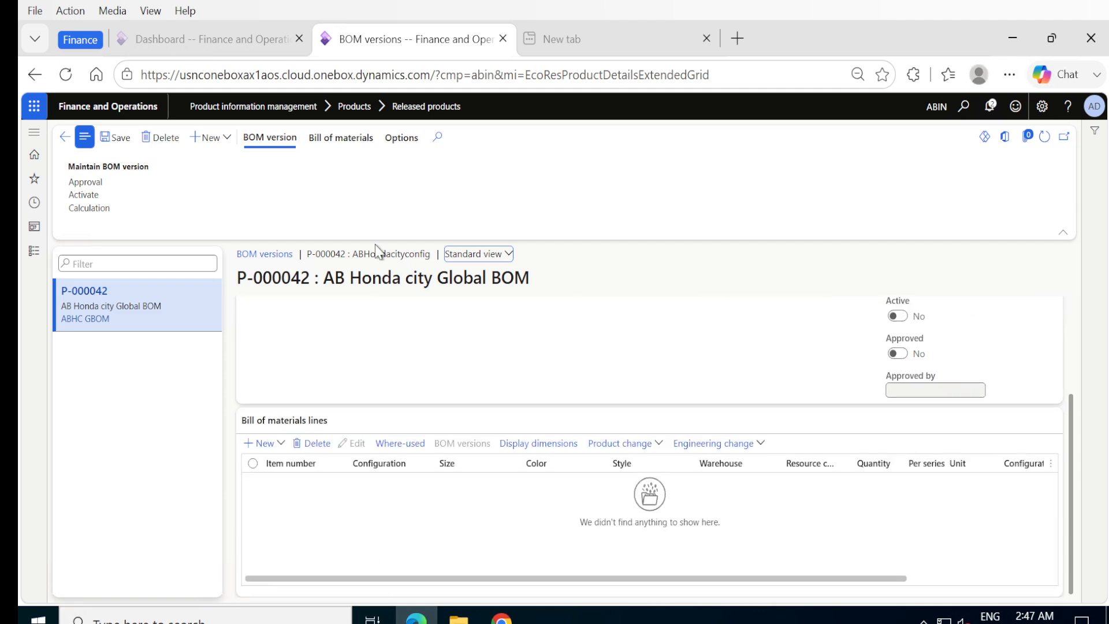
Add component P-000038, Infotainment & Audio, to the Global BOM lines and place the Product name column beside the item number.
click(252, 445)
click(272, 488)
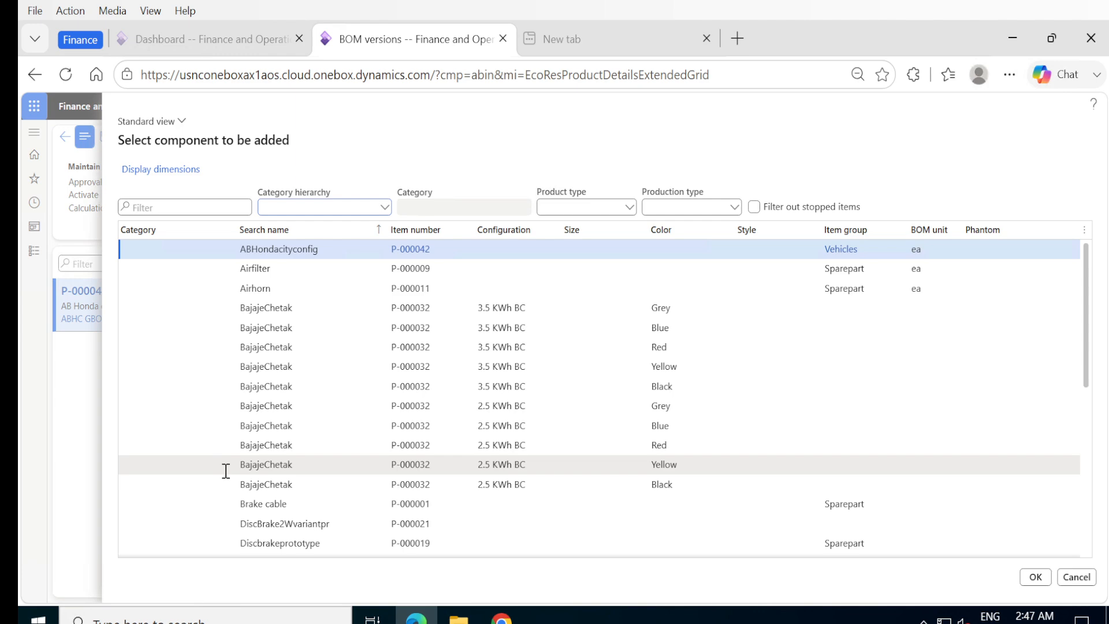
scroll(236, 466, down, 5)
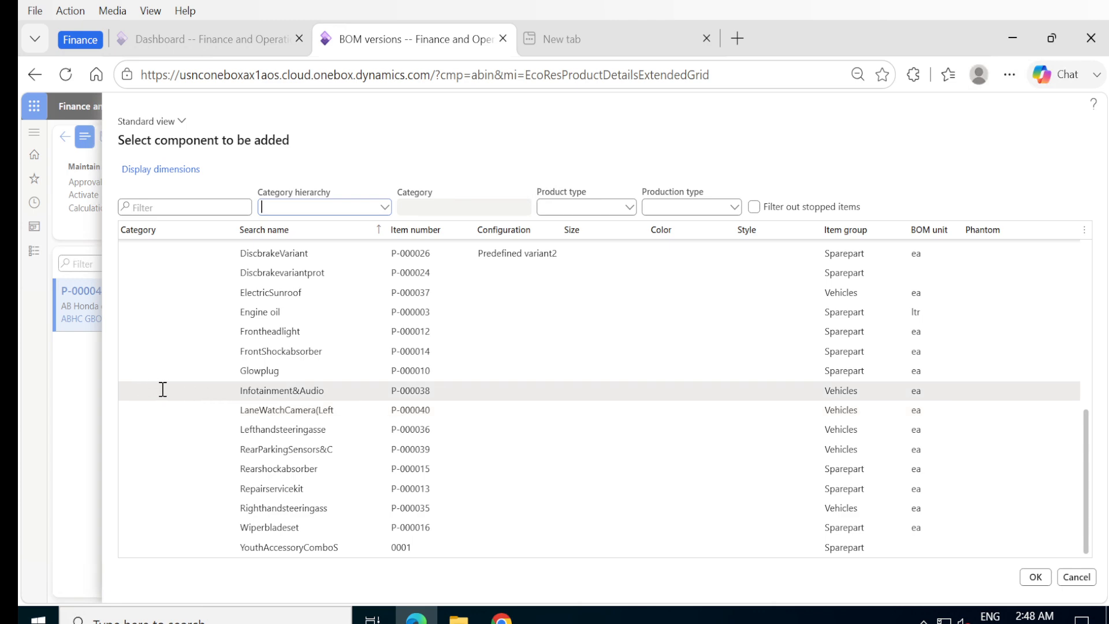
click(188, 393)
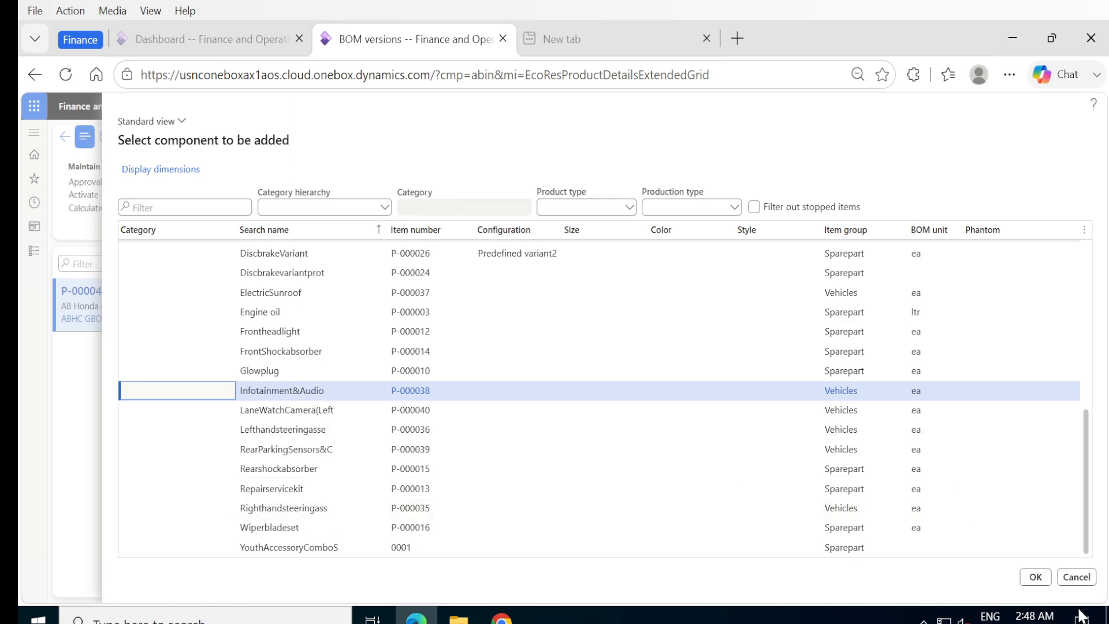
click(1036, 577)
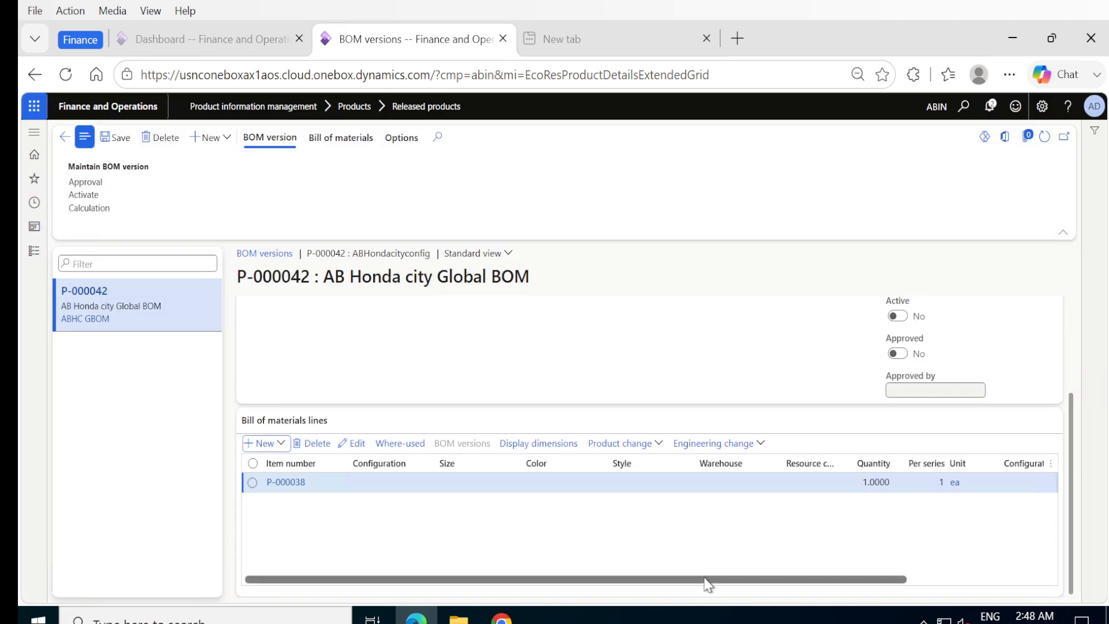
drag(708, 580, 895, 584)
drag(935, 463, 343, 478)
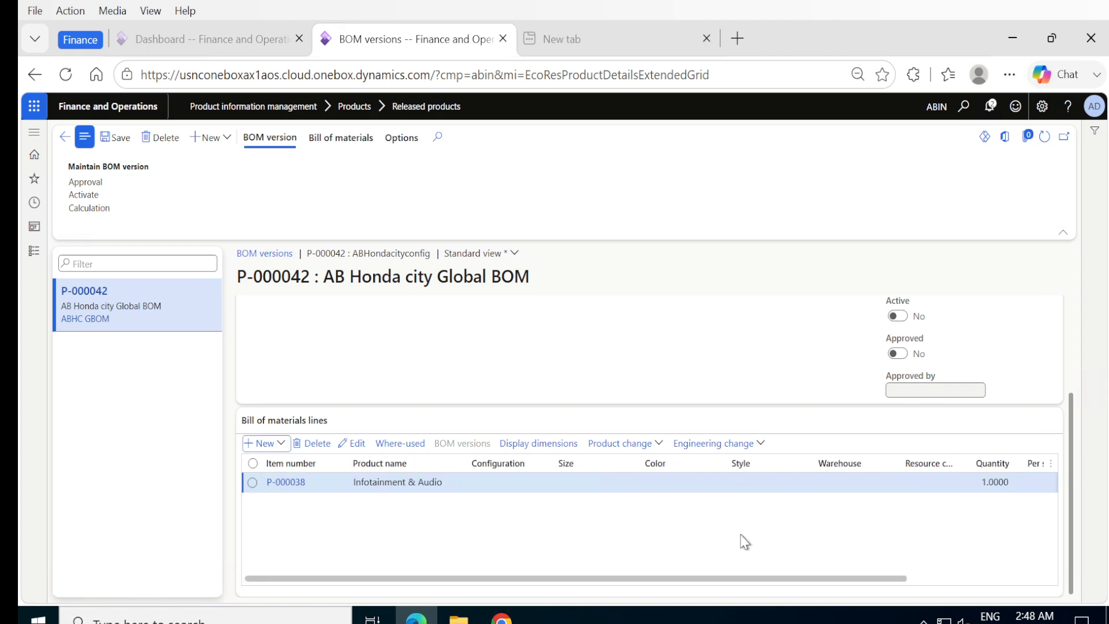
Place the Configuration group column directly after the Configuration column in the Global BOM material lines.
drag(778, 579, 961, 577)
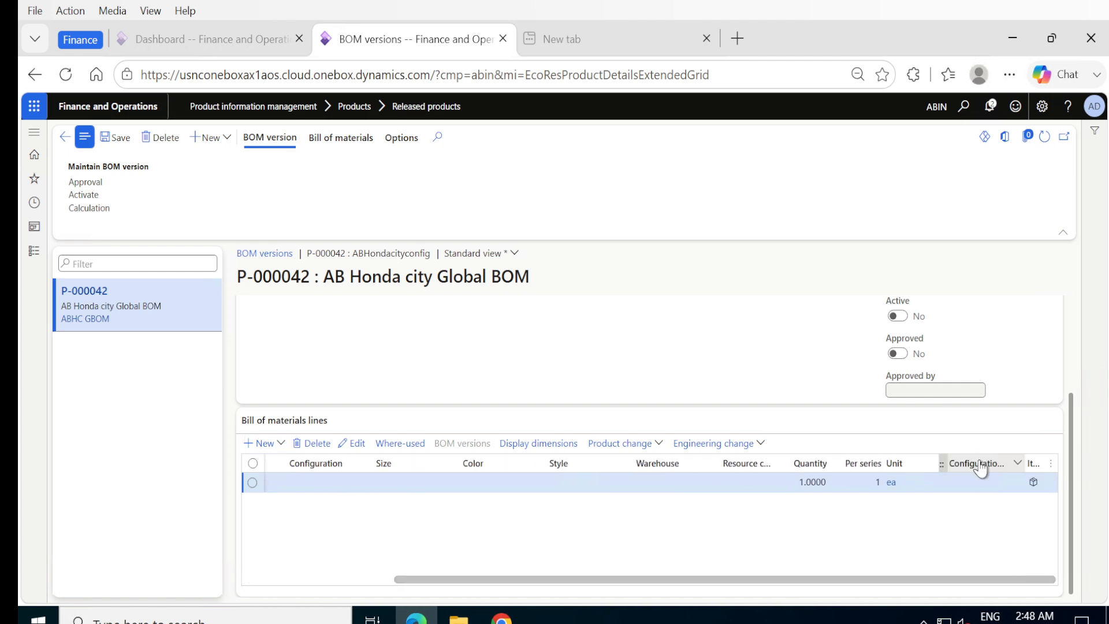
click(953, 461)
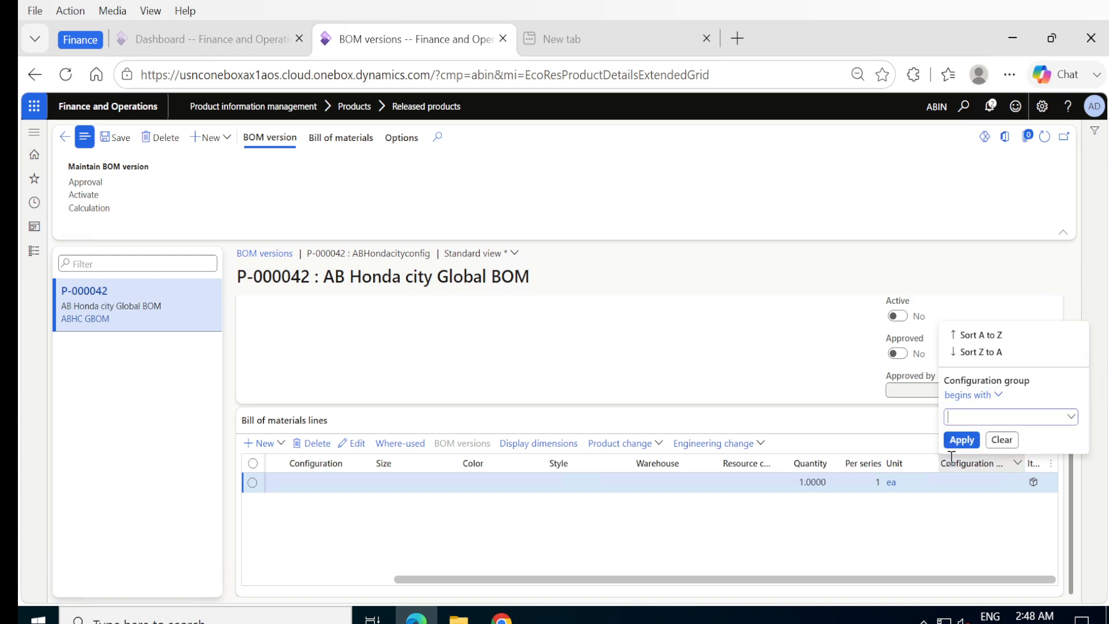
click(965, 483)
drag(948, 462, 365, 476)
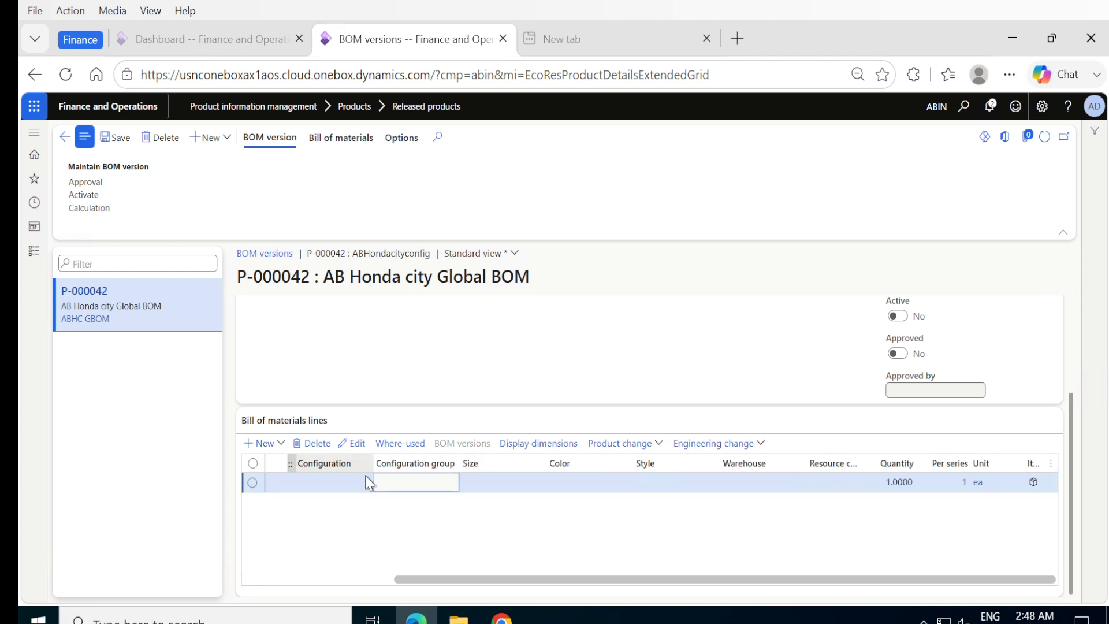
drag(439, 586, 280, 586)
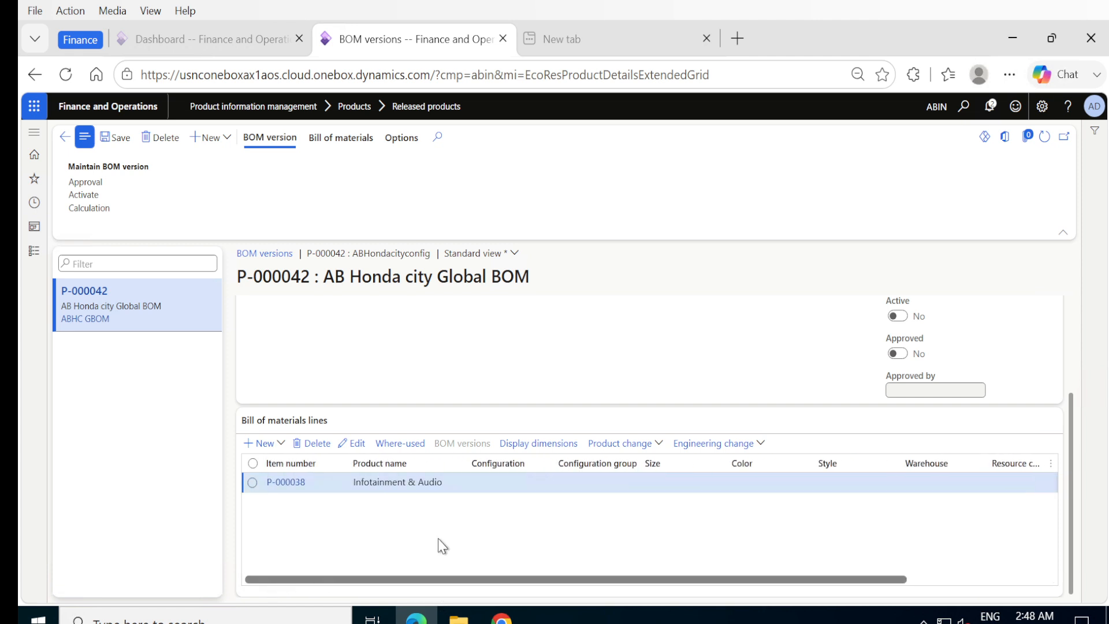
Check the configuration groups available for the Infotainment & Audio line P-000038, leave its group blank and save the BOM version.
click(584, 488)
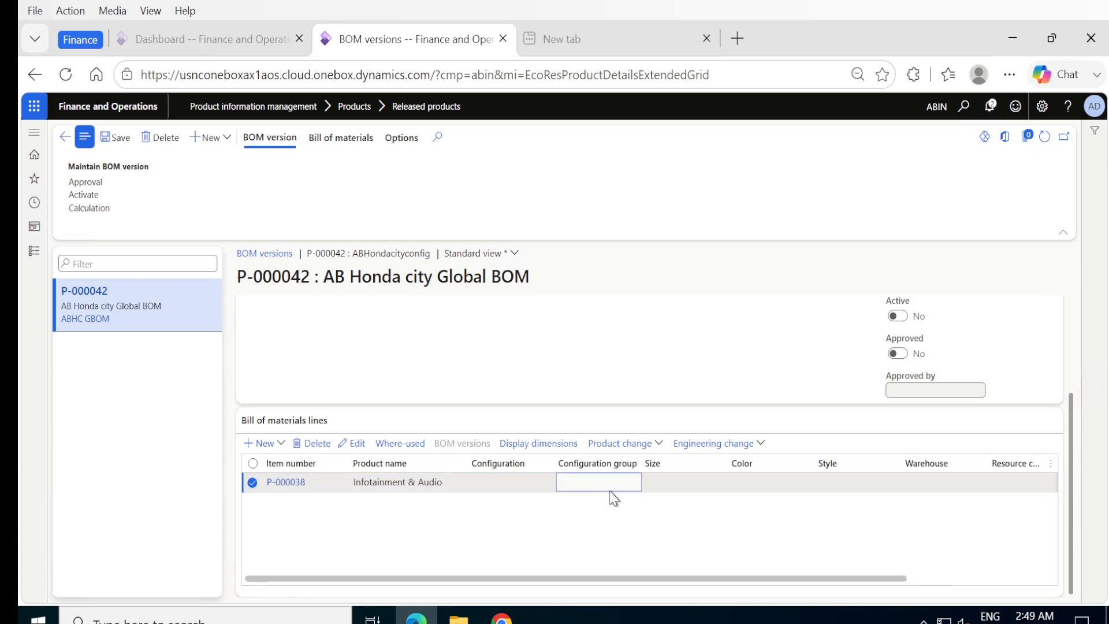
click(125, 137)
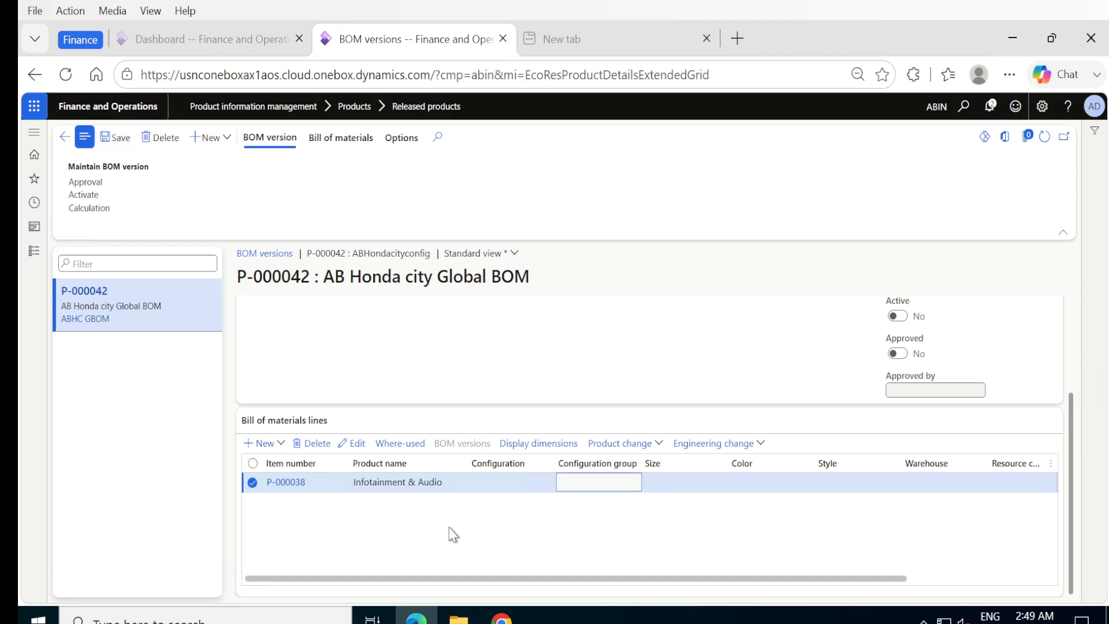
click(354, 448)
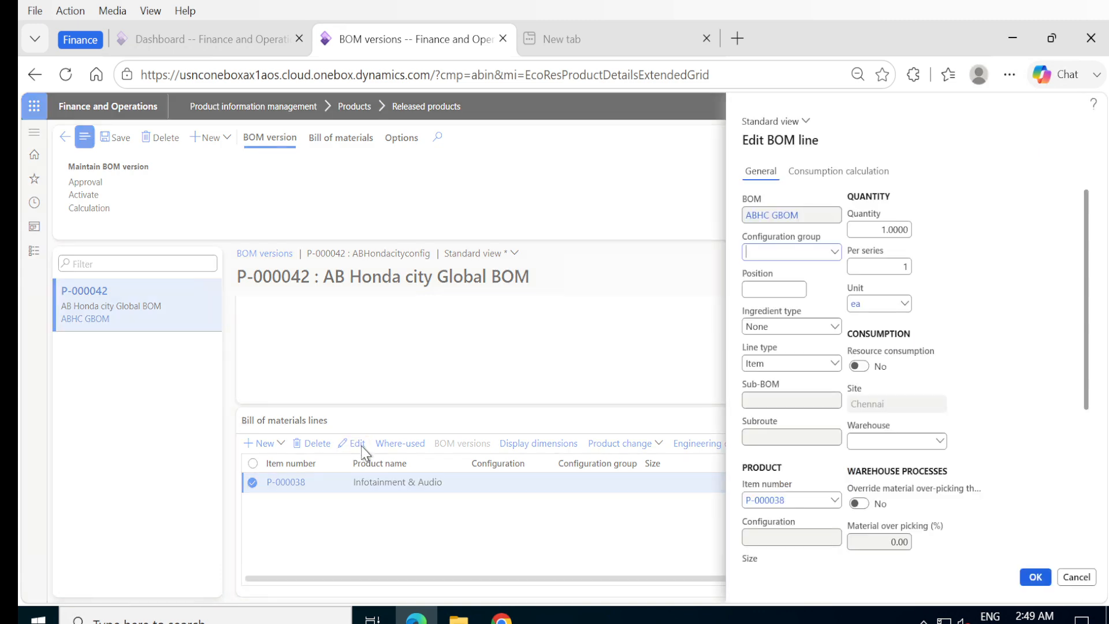
click(836, 253)
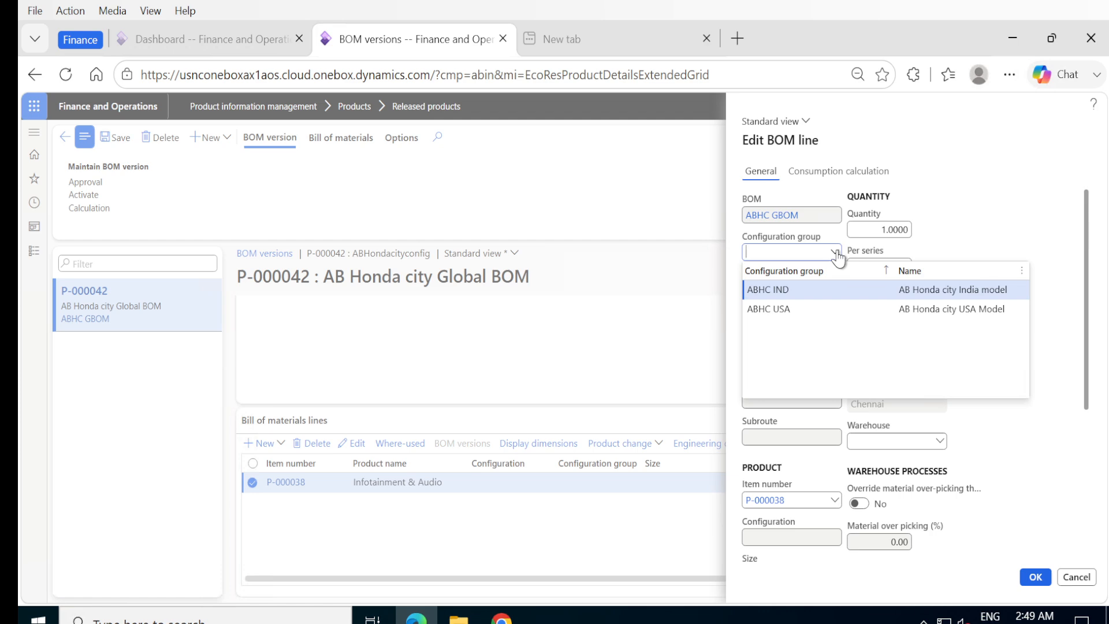
click(784, 291)
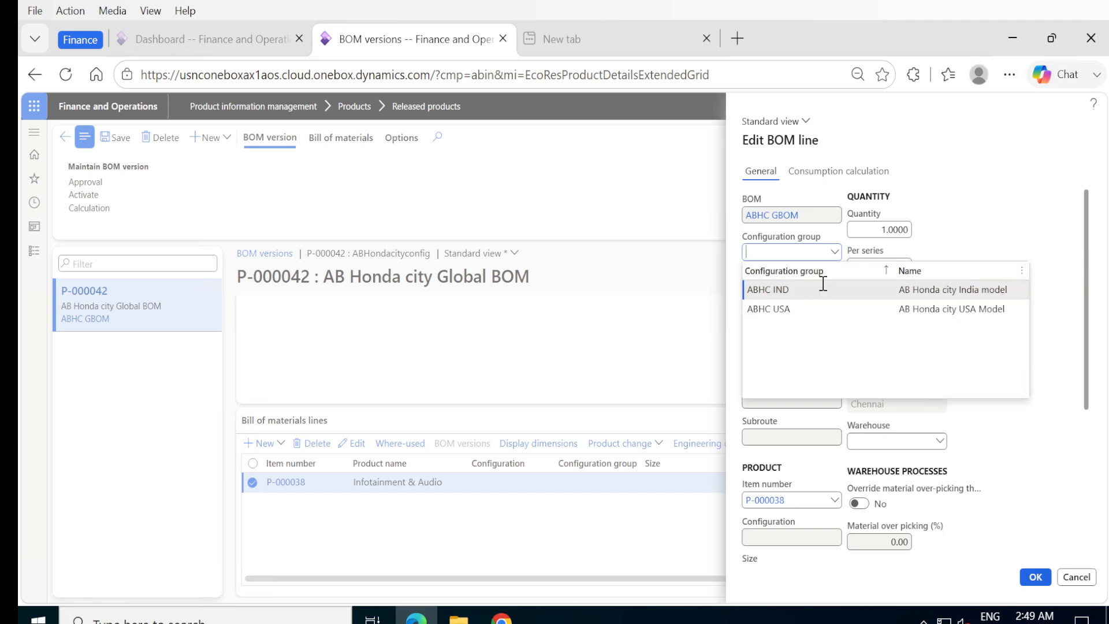
click(1037, 576)
click(1039, 575)
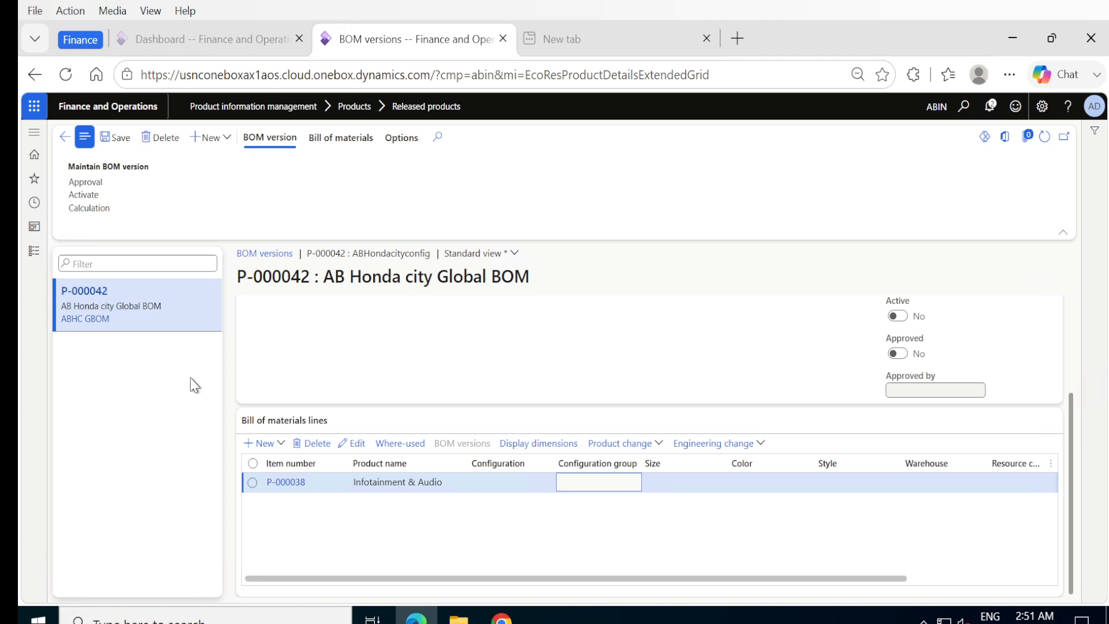
click(118, 142)
Add component P-000040, LaneWatch Camera, after the Infotainment & Audio line in the Global BOM.
click(251, 446)
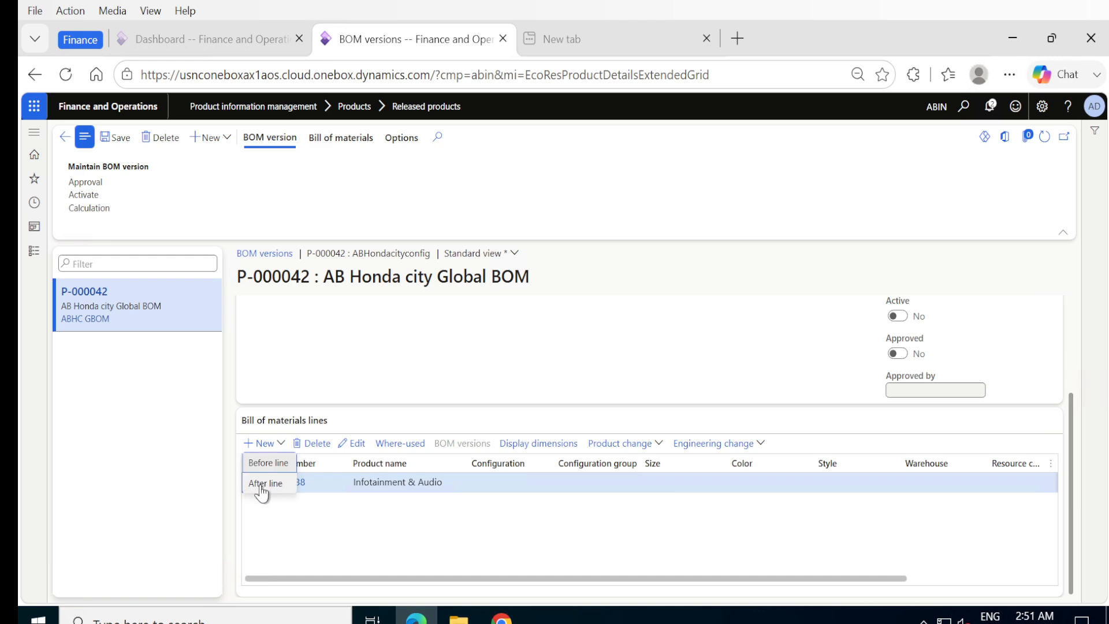
click(260, 485)
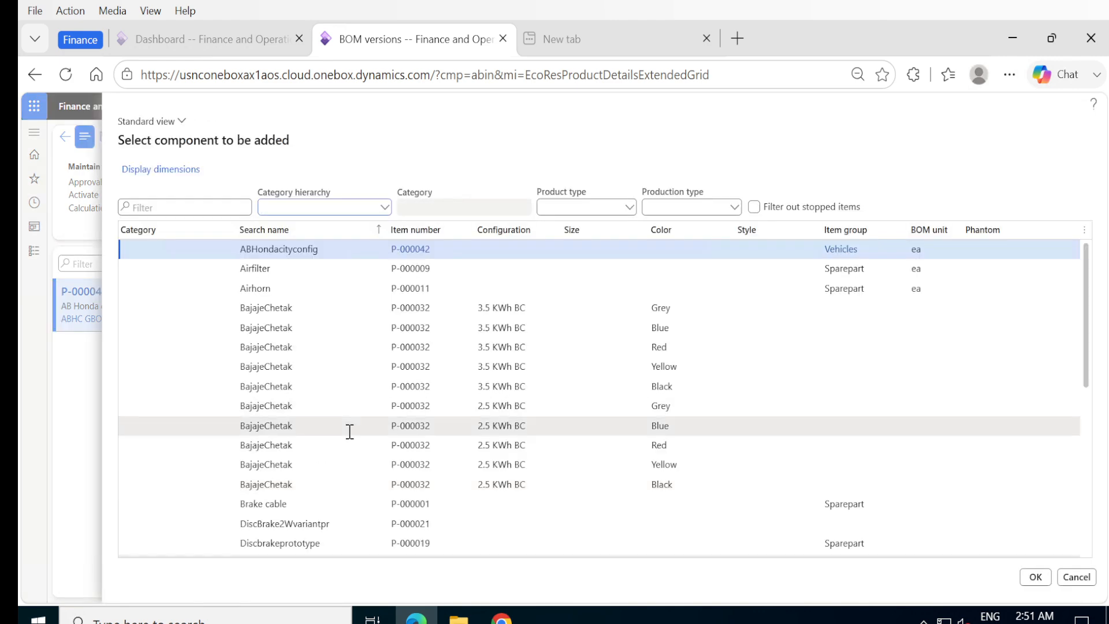
scroll(255, 482, down, 5)
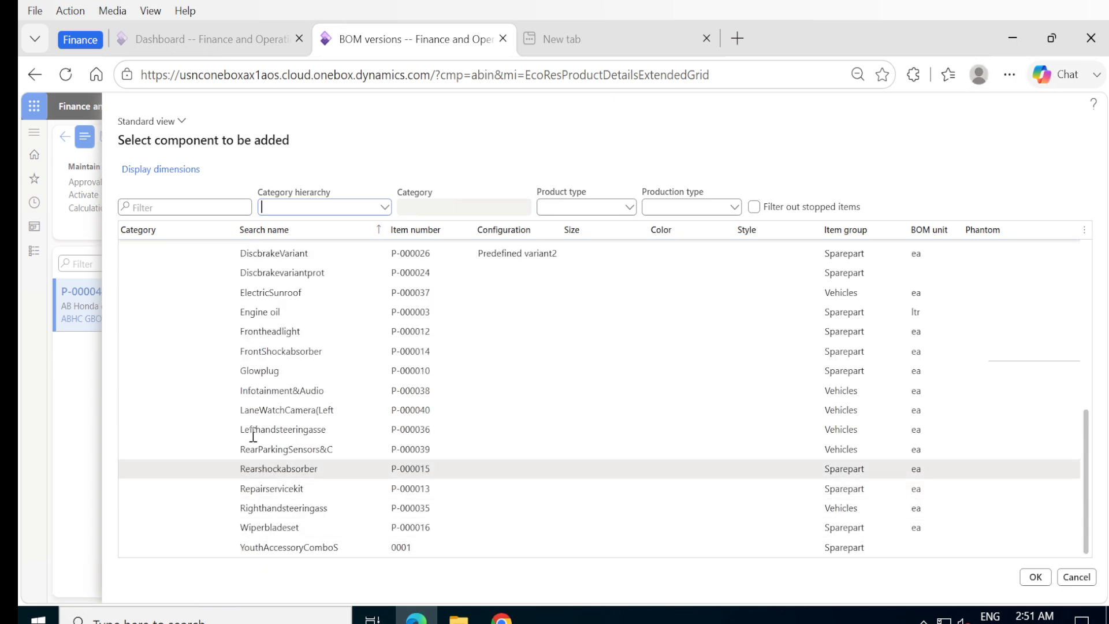
click(193, 412)
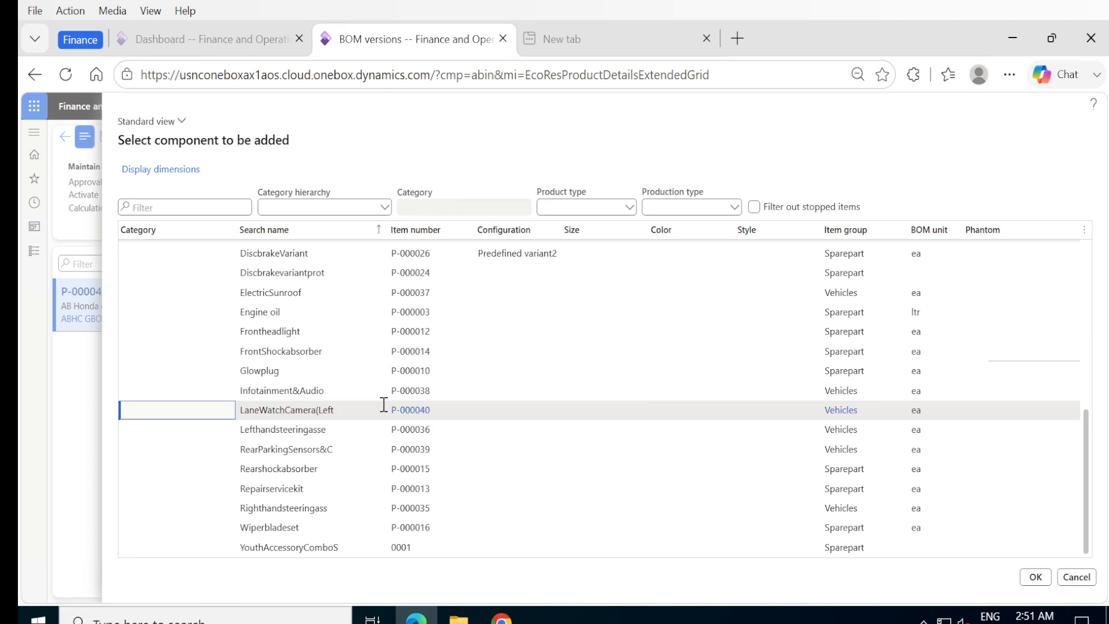
click(1026, 578)
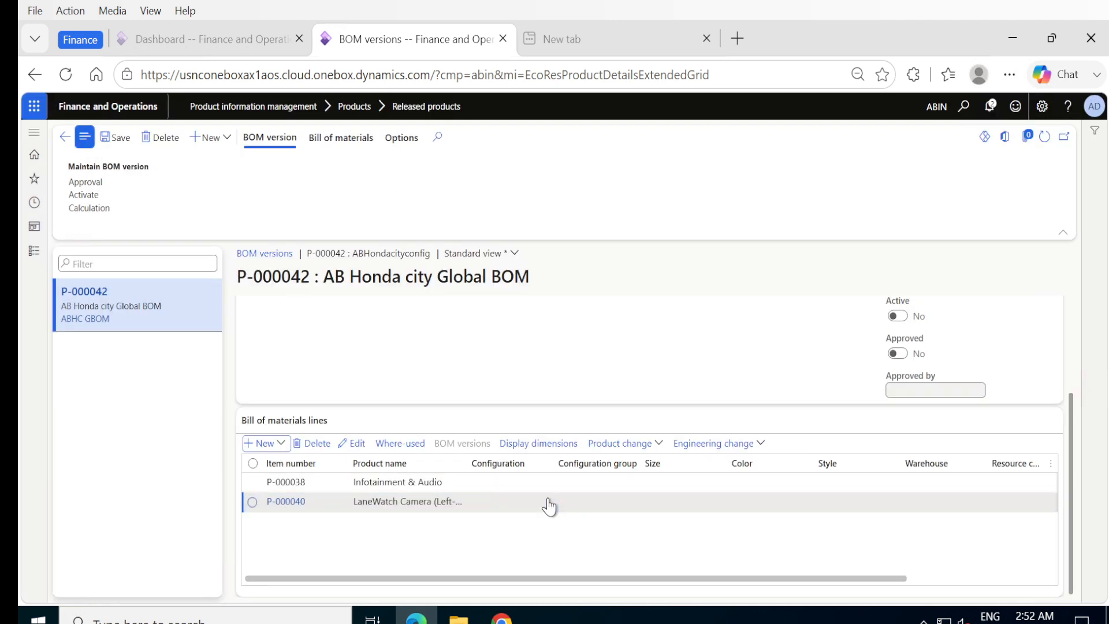
Assign configuration group ABHC USA to the LaneWatch Camera BOM line P-000040.
click(530, 503)
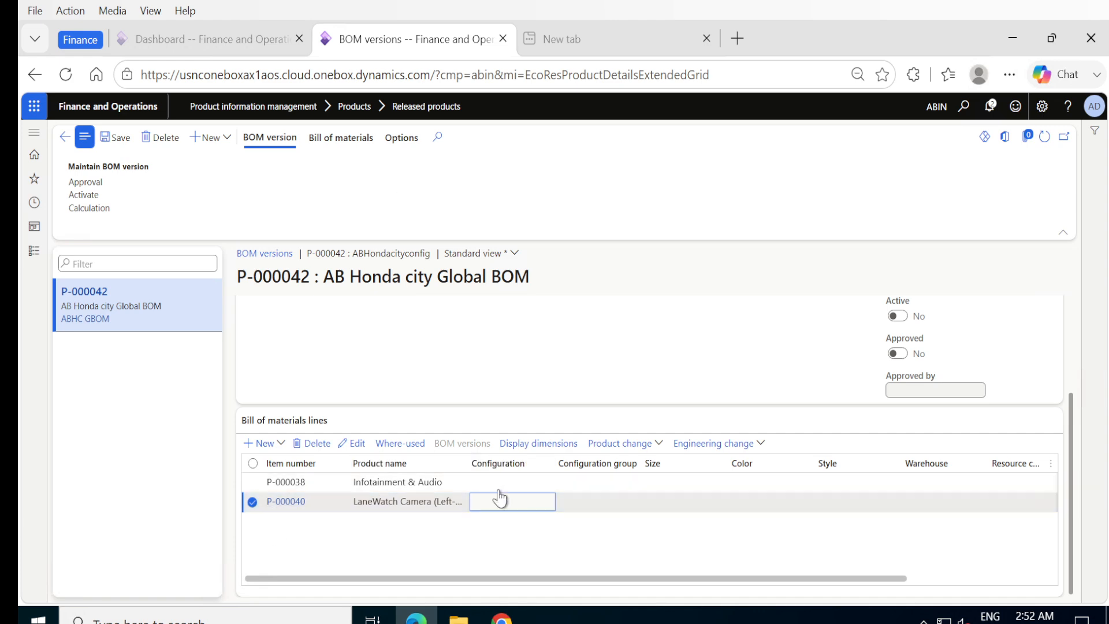
click(352, 443)
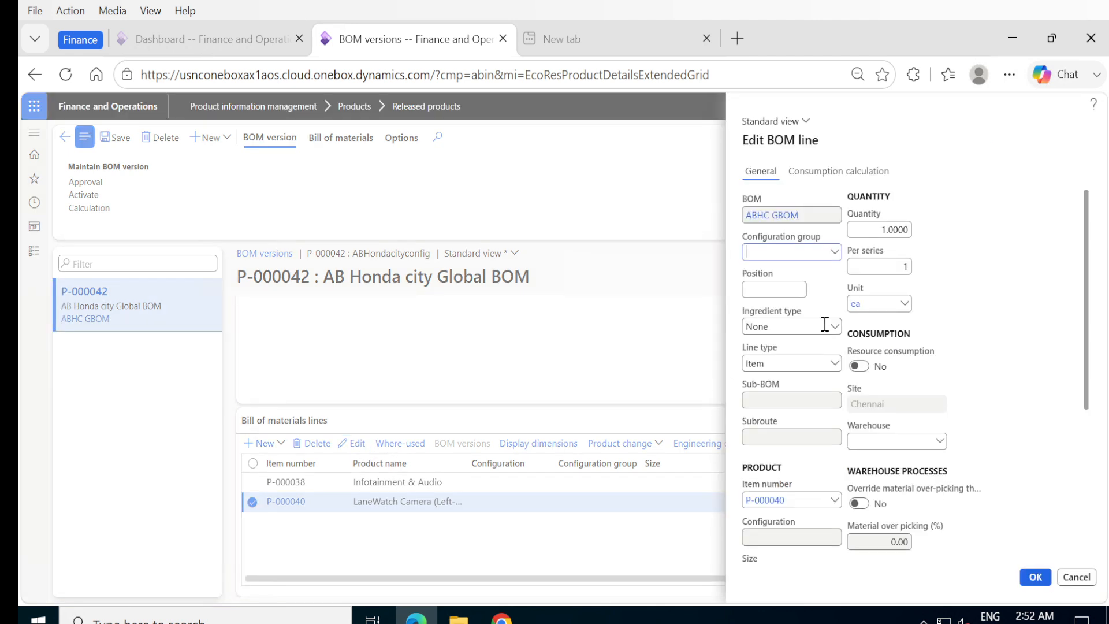
click(834, 251)
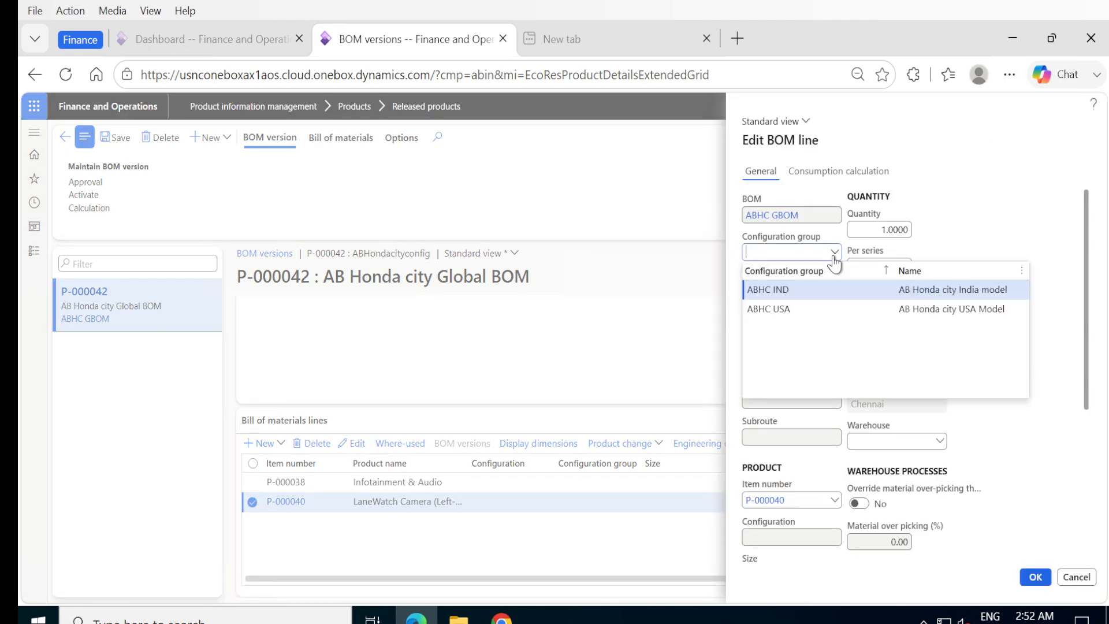
click(792, 306)
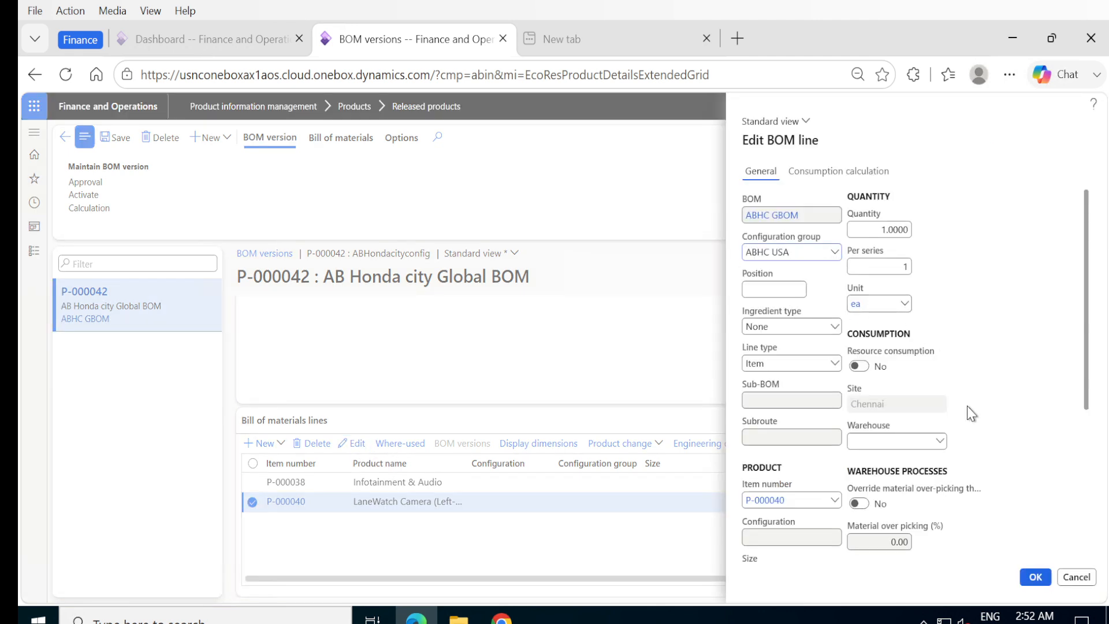
click(1034, 579)
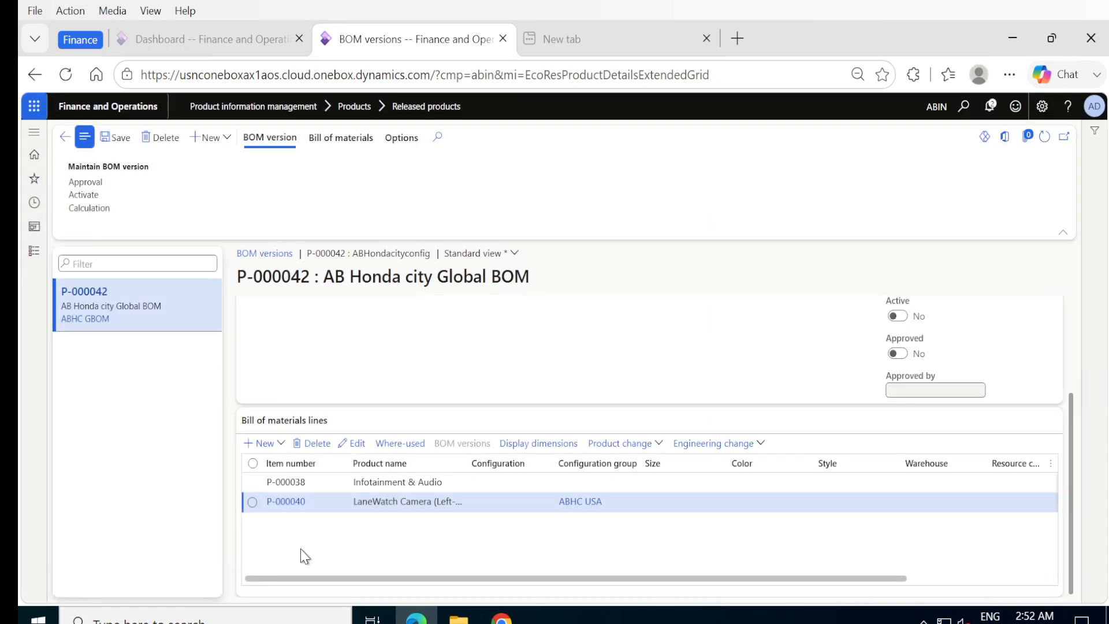
Add component P-000036, the left hand steering assembly, after the LaneWatch Camera line.
click(248, 446)
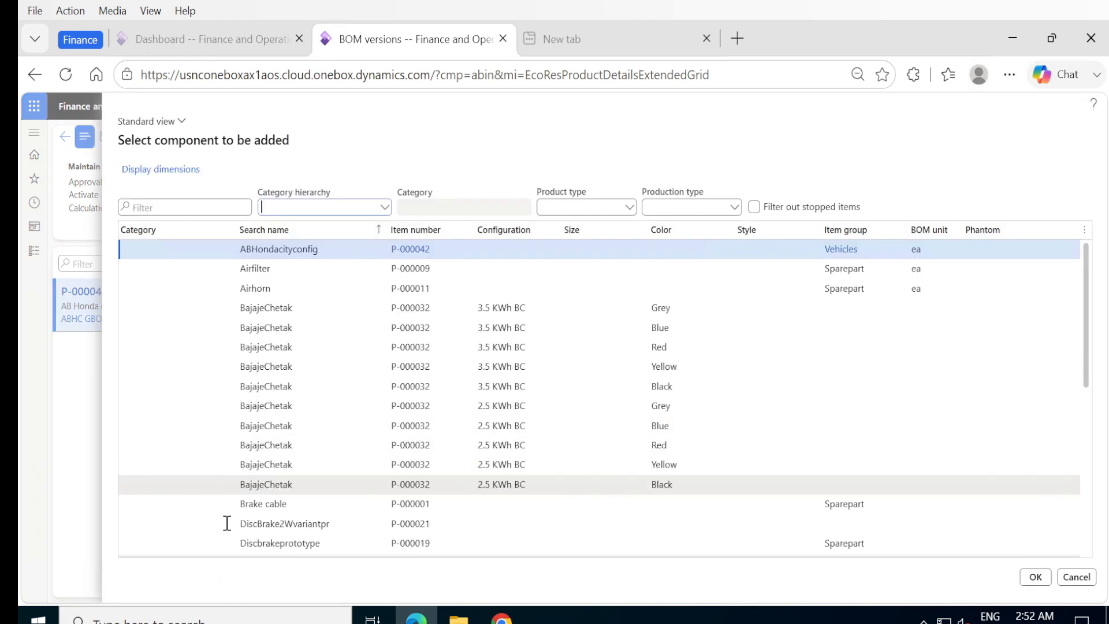
scroll(228, 538, down, 5)
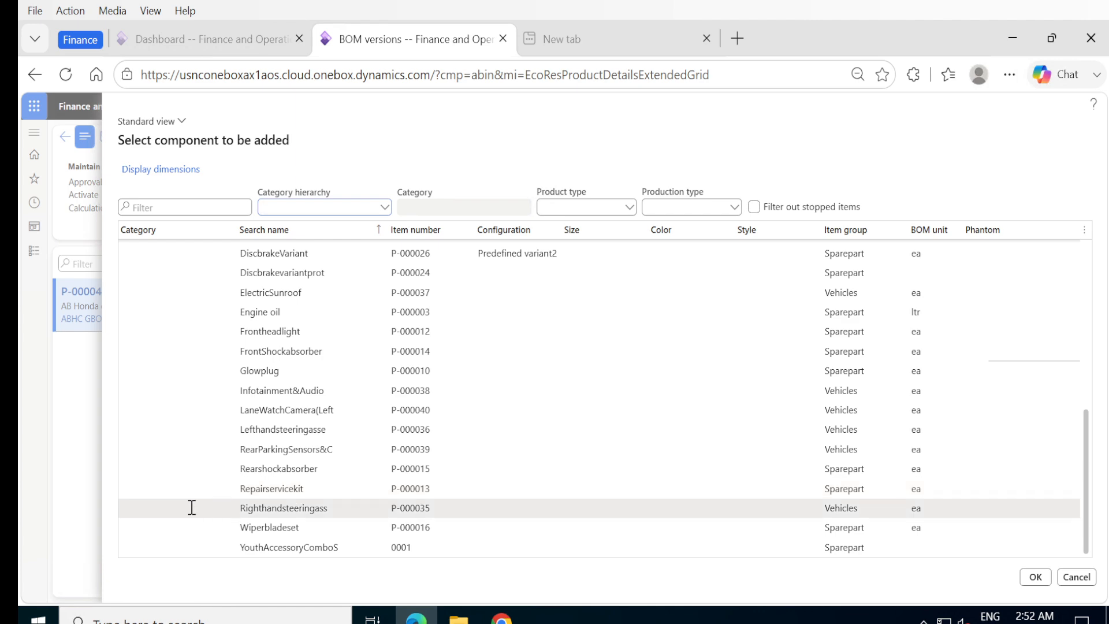
click(190, 431)
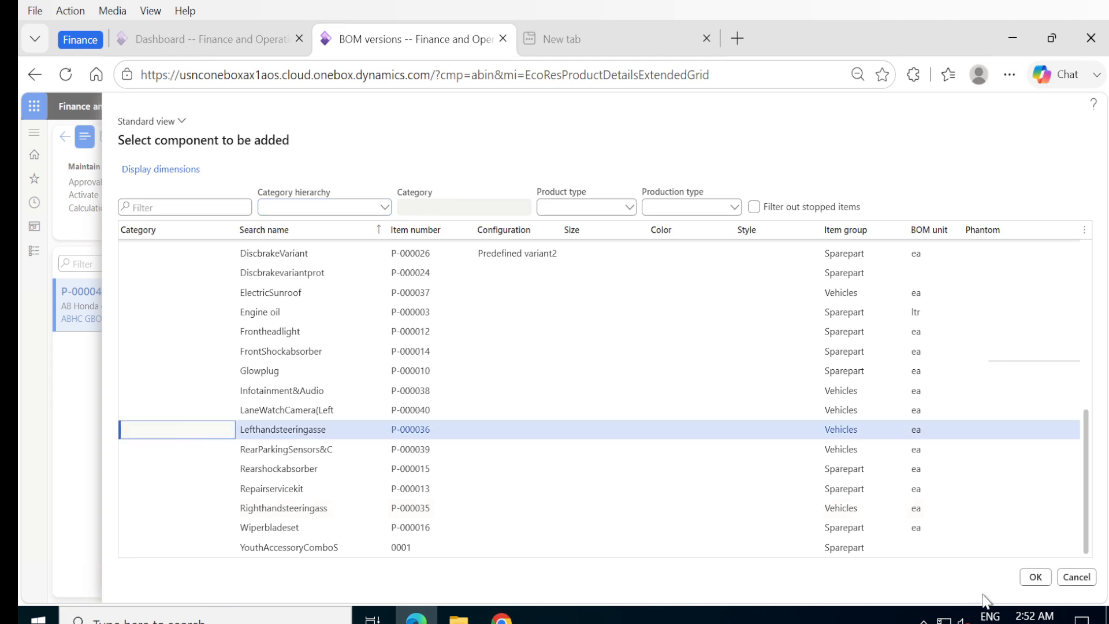
click(1035, 577)
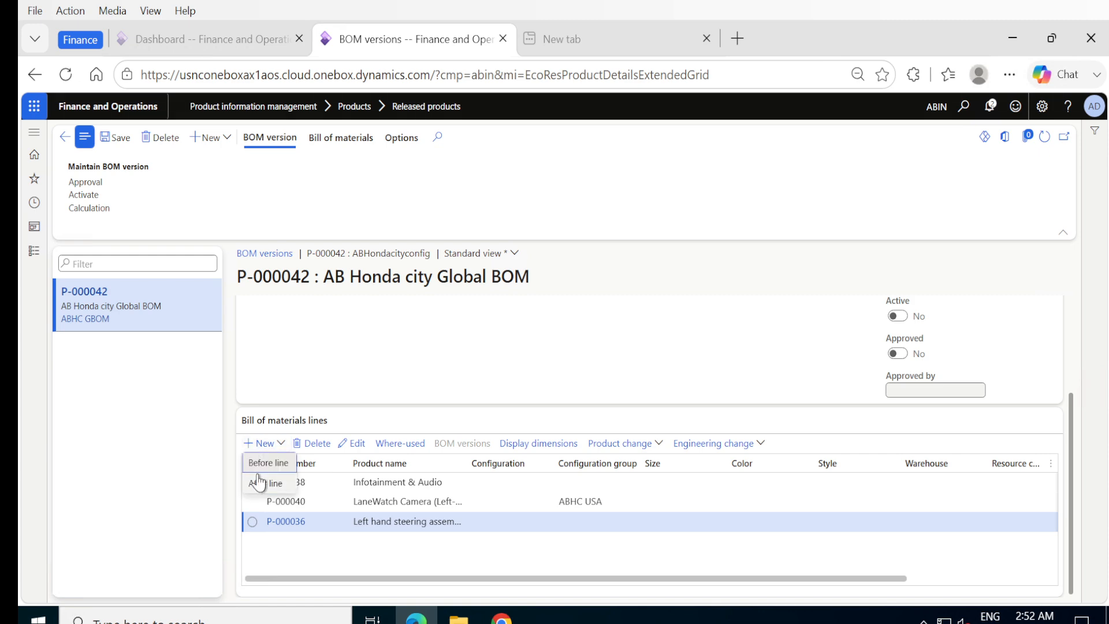
Add component P-000035, the right hand steering assembly, after the left hand steering line.
key(alt+n)
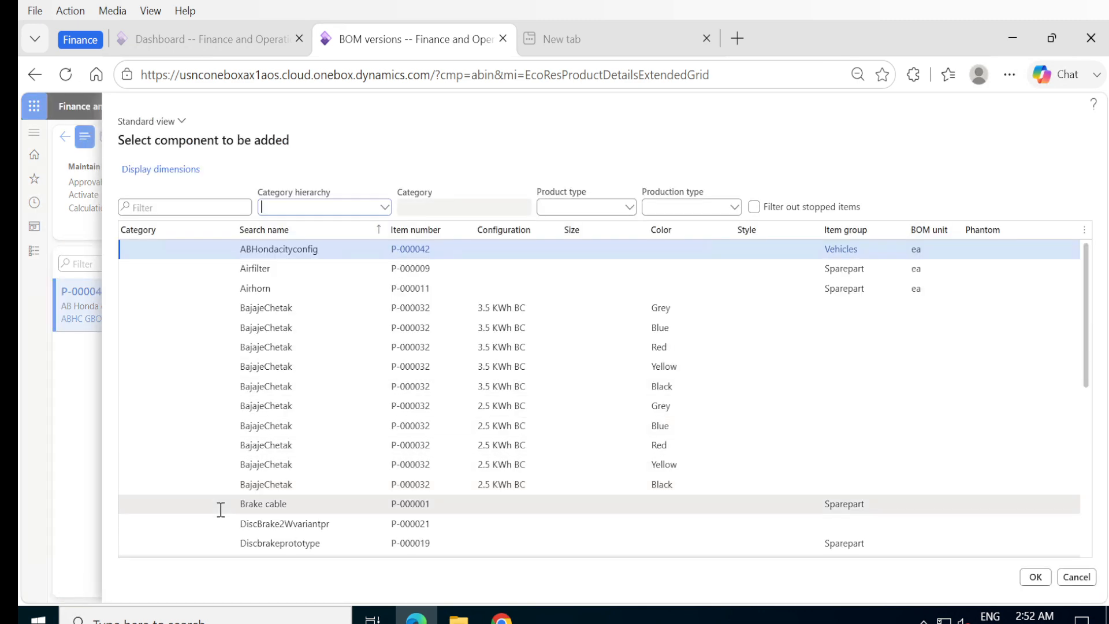
scroll(221, 509, down, 6)
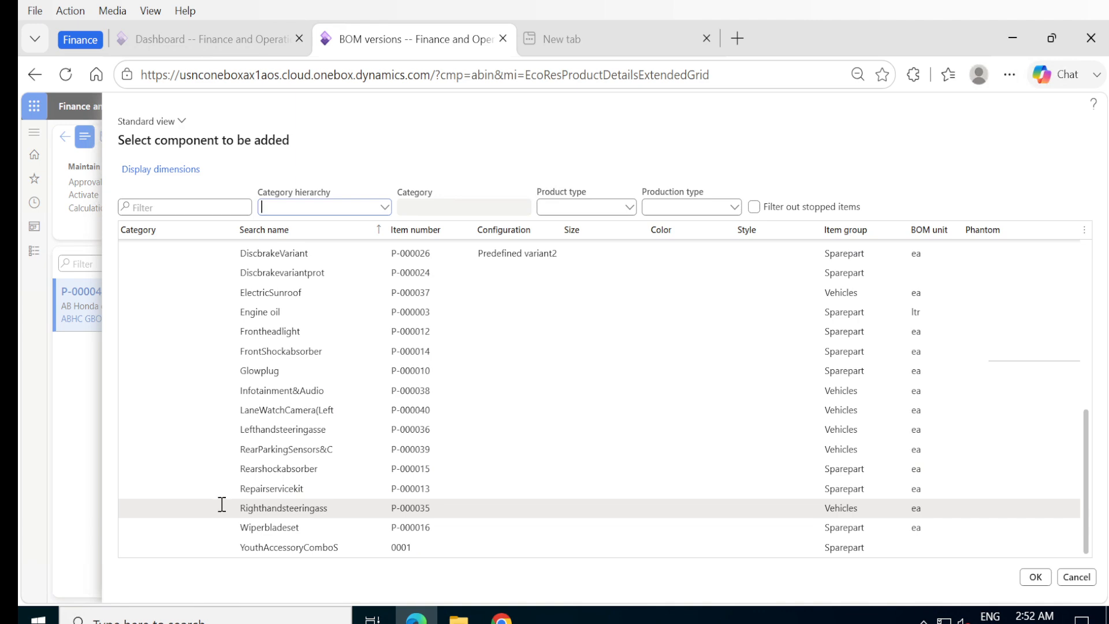
click(224, 504)
click(1036, 576)
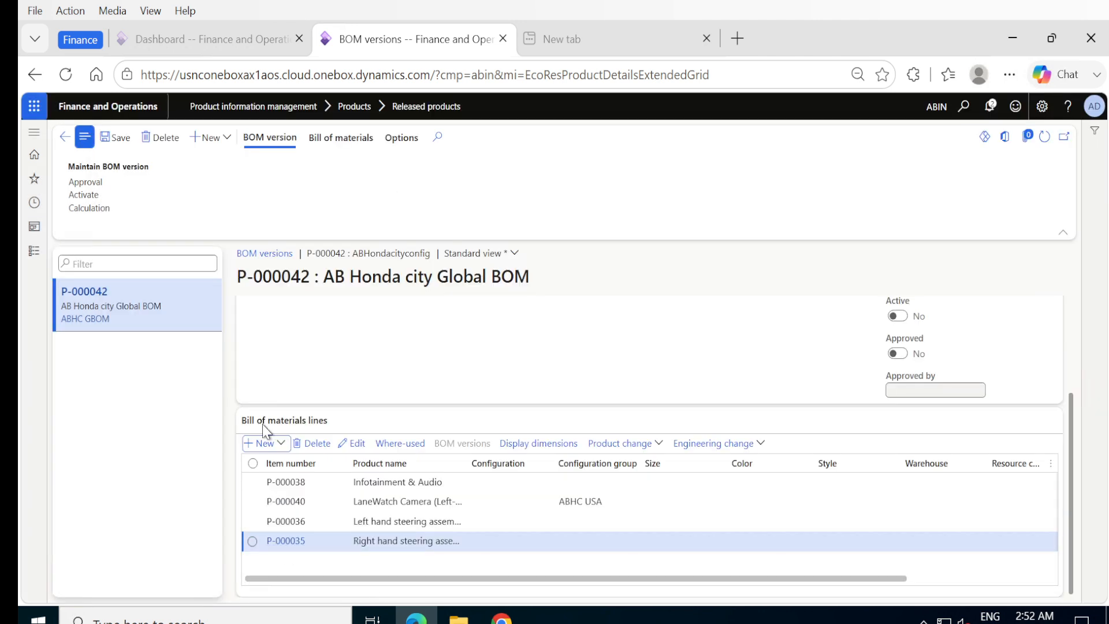
Add component P-000037, Electric Sunroof, after the right hand steering line.
click(260, 443)
scroll(289, 488, down, 5)
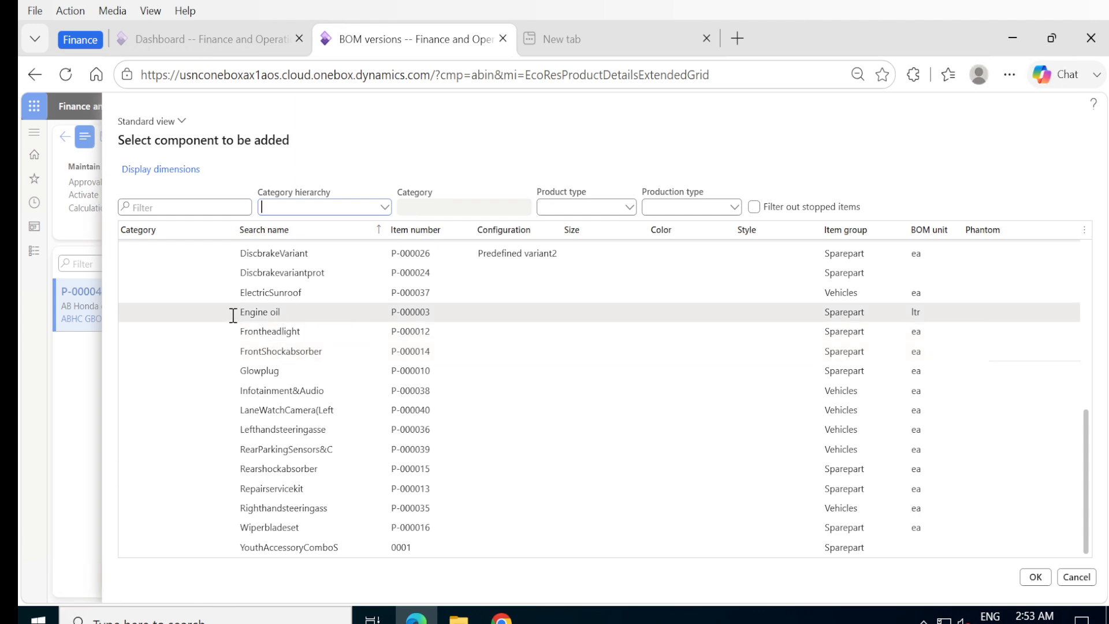
click(228, 296)
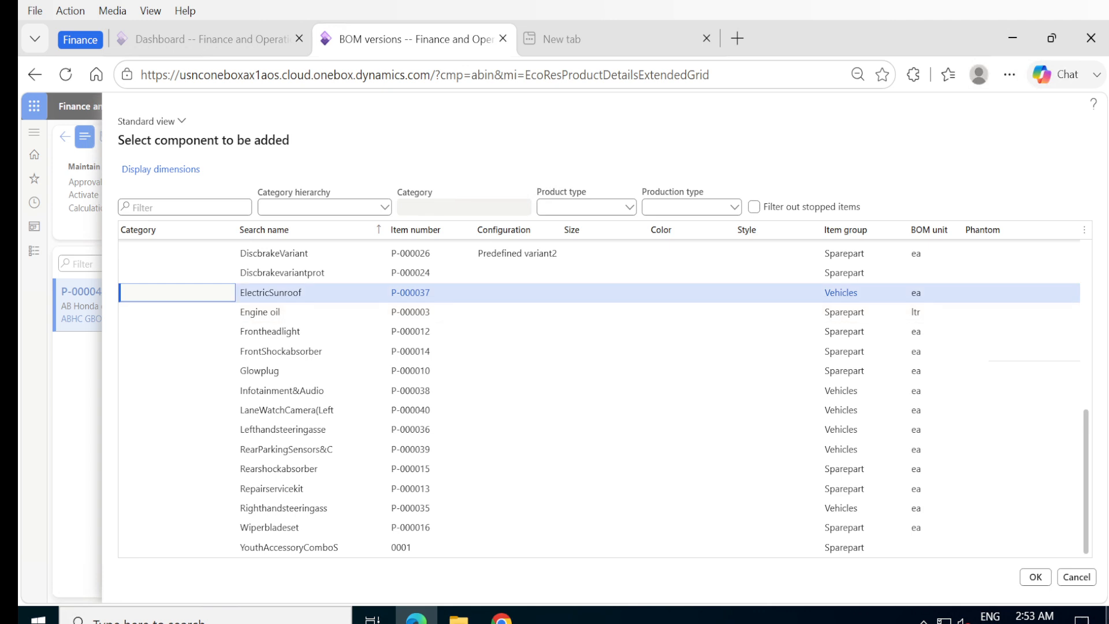
click(1035, 577)
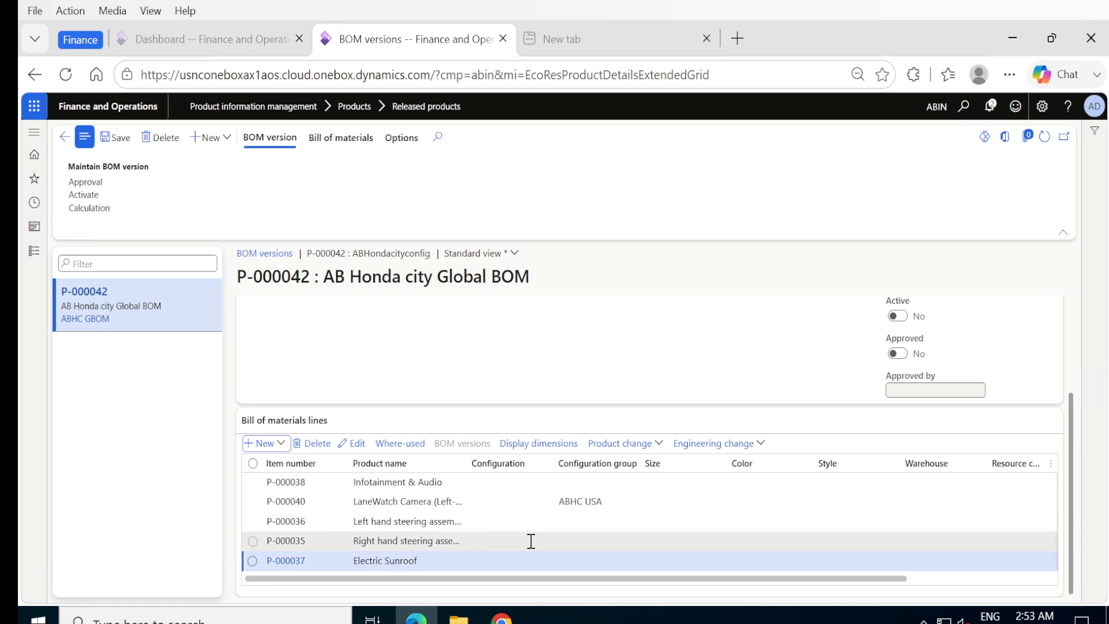
Add component P-000039, Rear Parking Sensors & Camera, after the Electric Sunroof line.
click(247, 444)
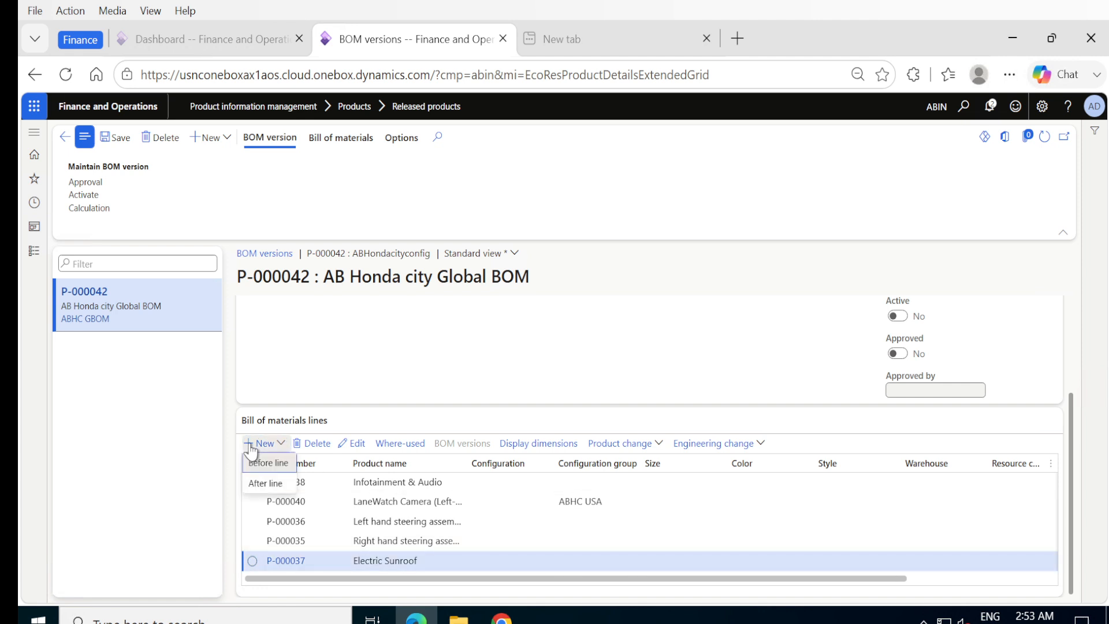
click(263, 482)
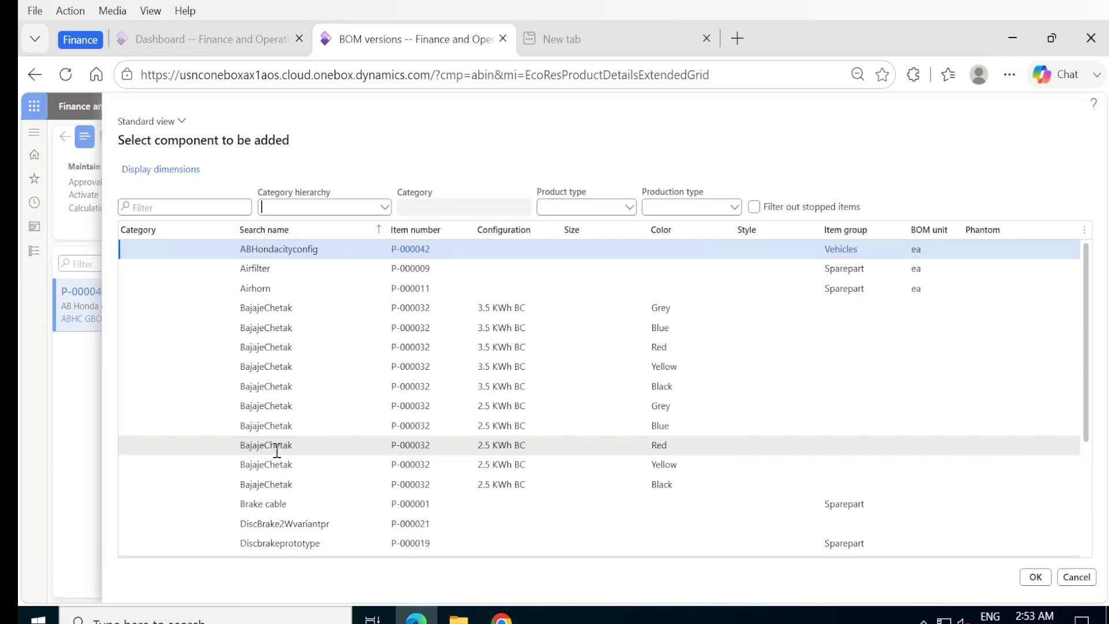
scroll(277, 451, down, 5)
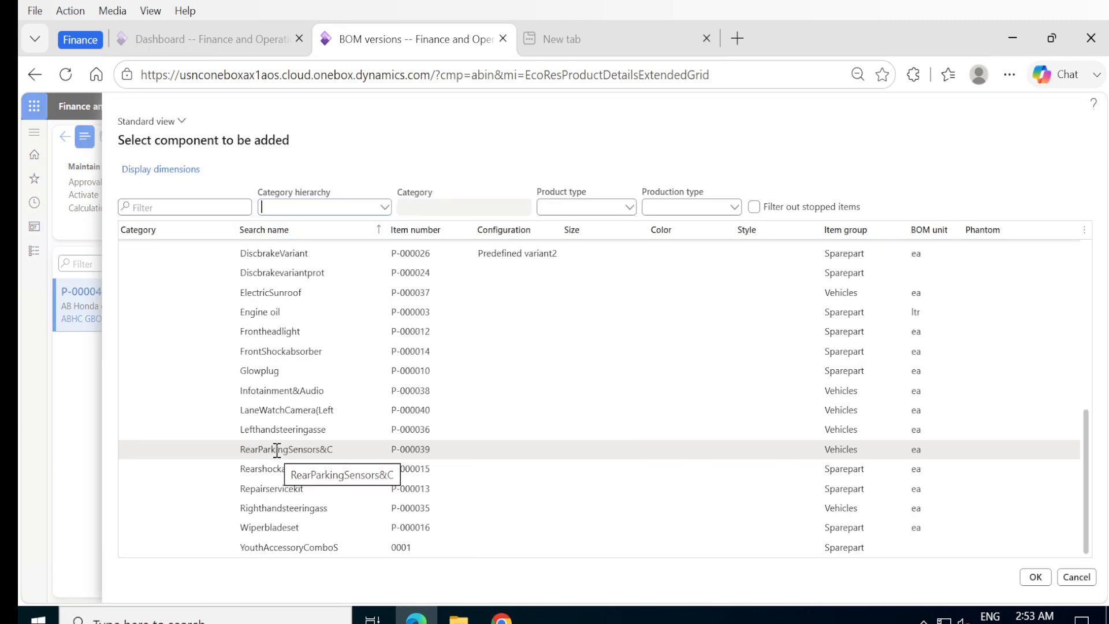
click(213, 450)
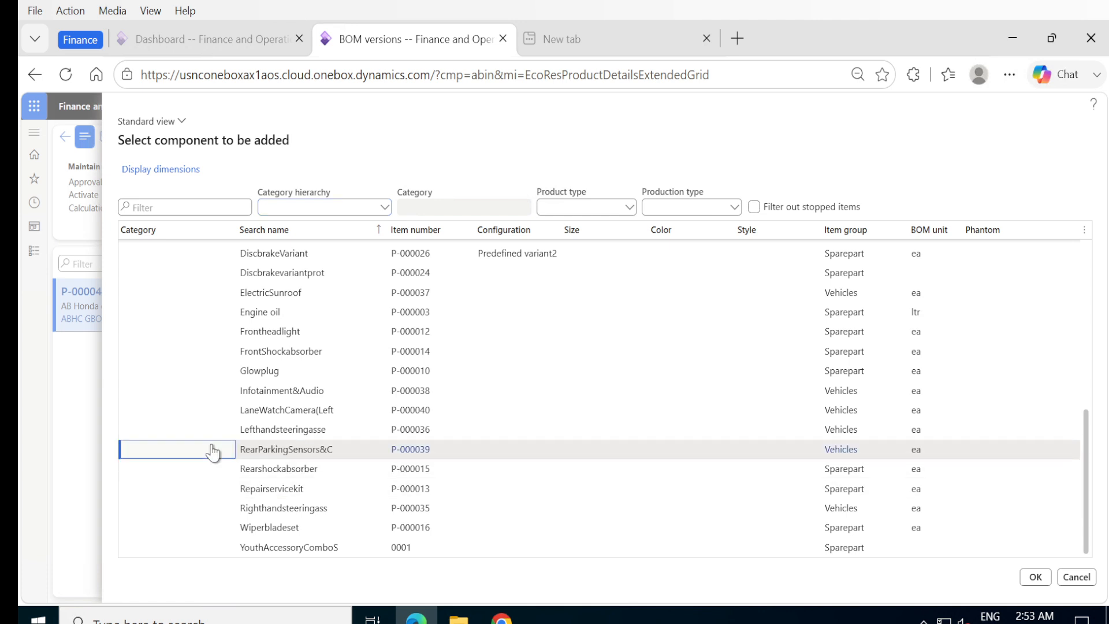
click(1035, 576)
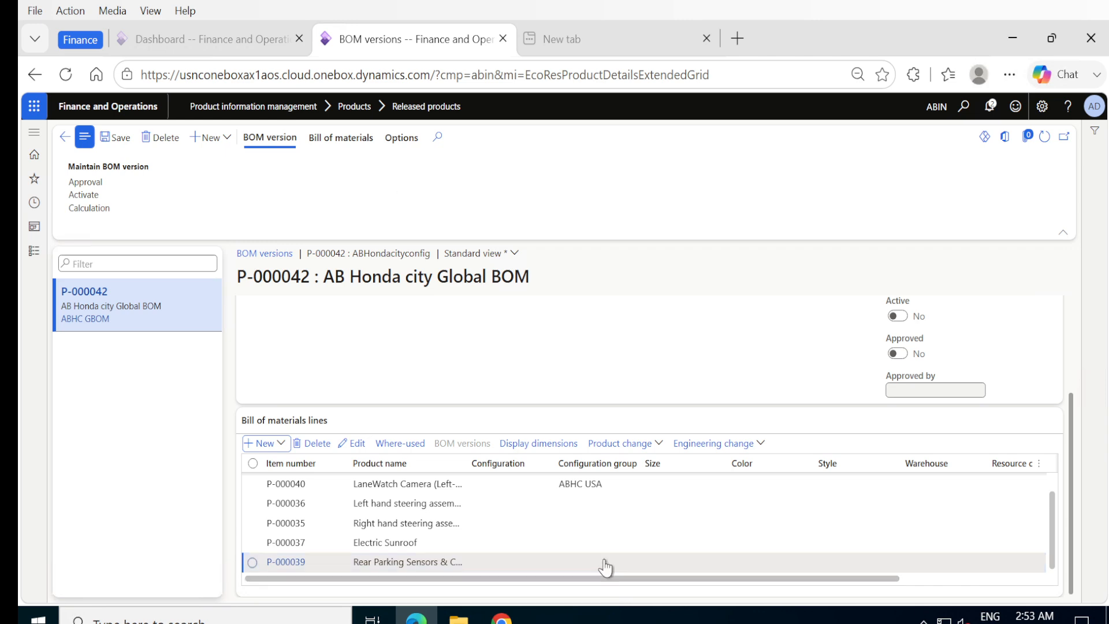
Save the Global BOM and check its component lines from Infotainment & Audio to Rear Parking Sensors & Camera.
click(500, 560)
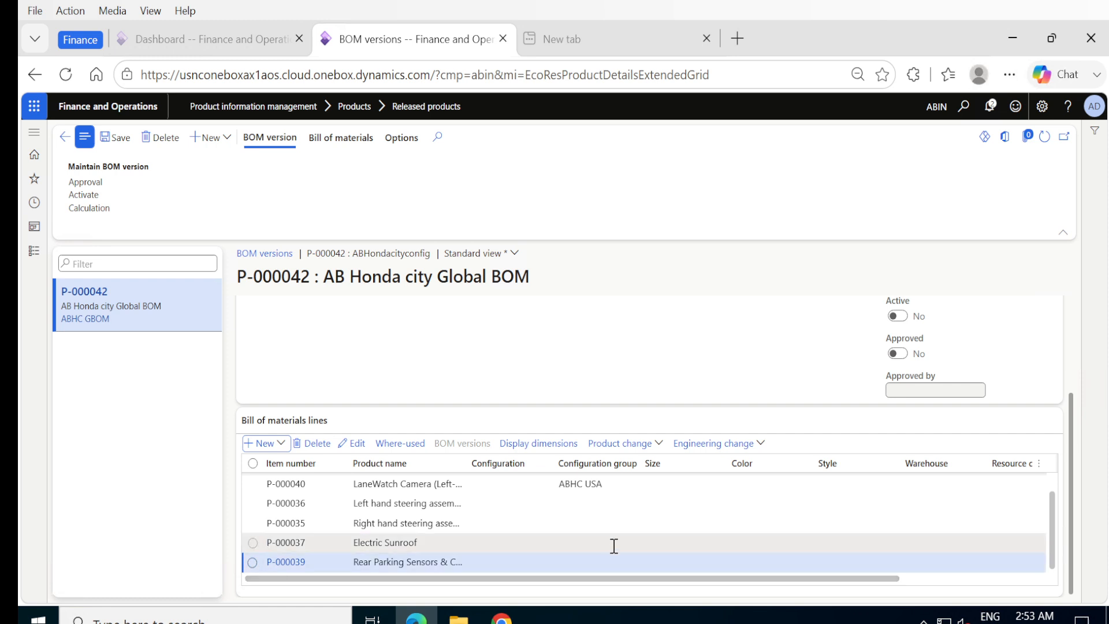
click(116, 138)
scroll(629, 569, up, 1)
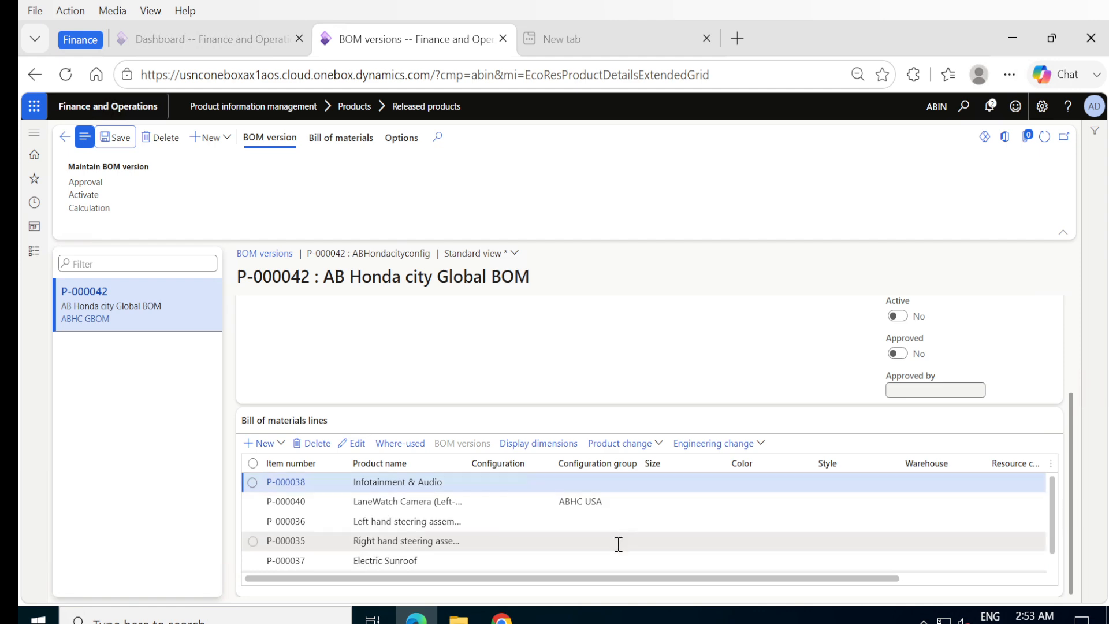
scroll(618, 544, down, 1)
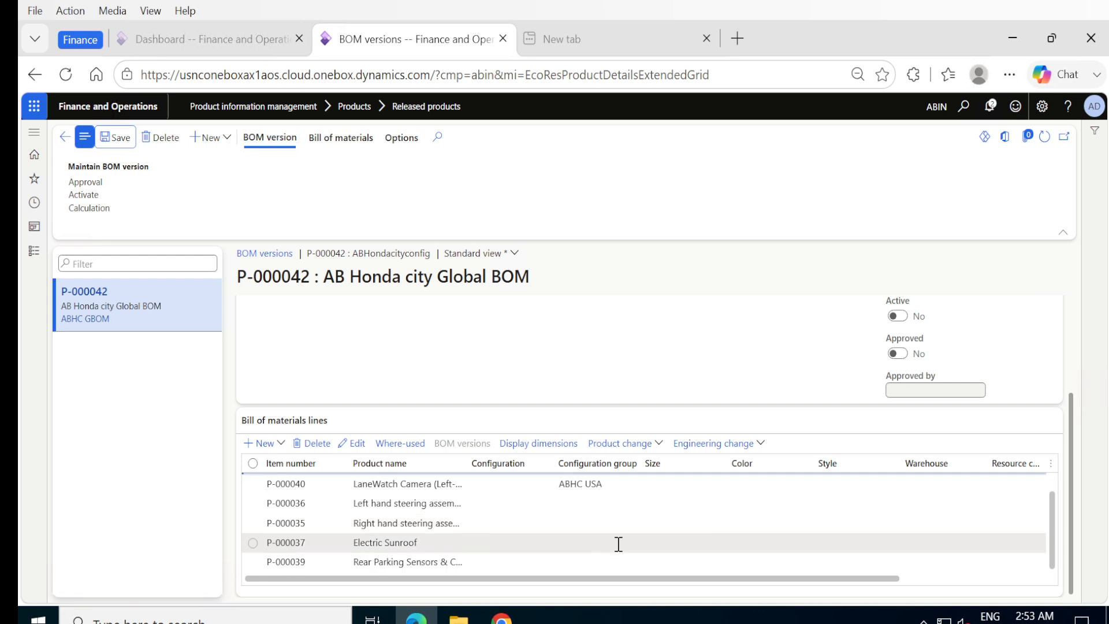
scroll(618, 544, up, 1)
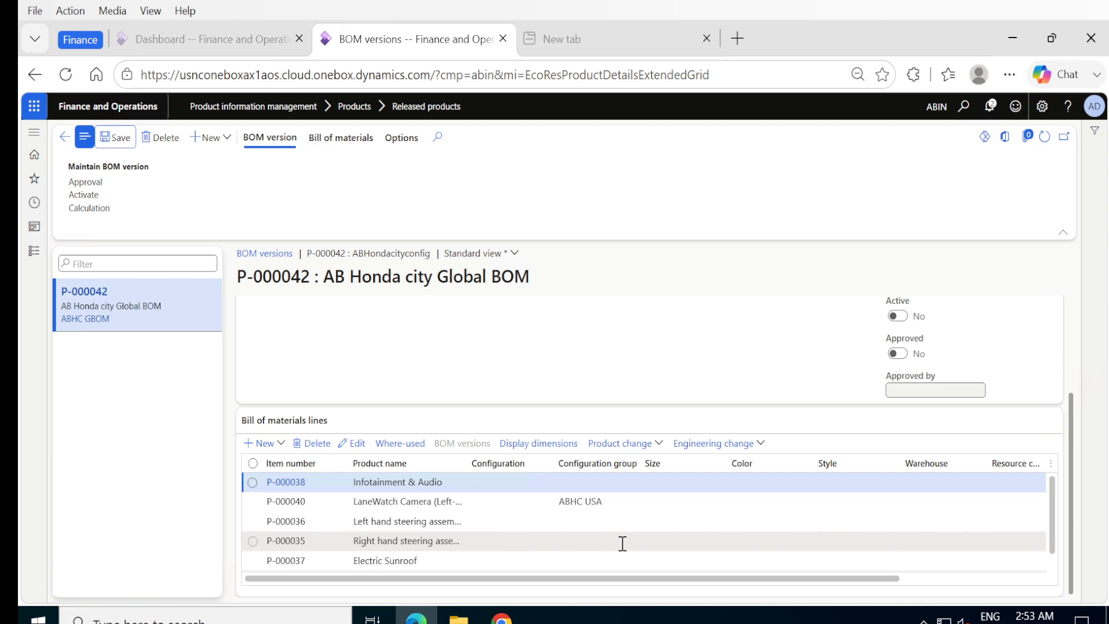
Reload the Dashboard in the other browser tab and open the released products list from Product information management.
click(36, 257)
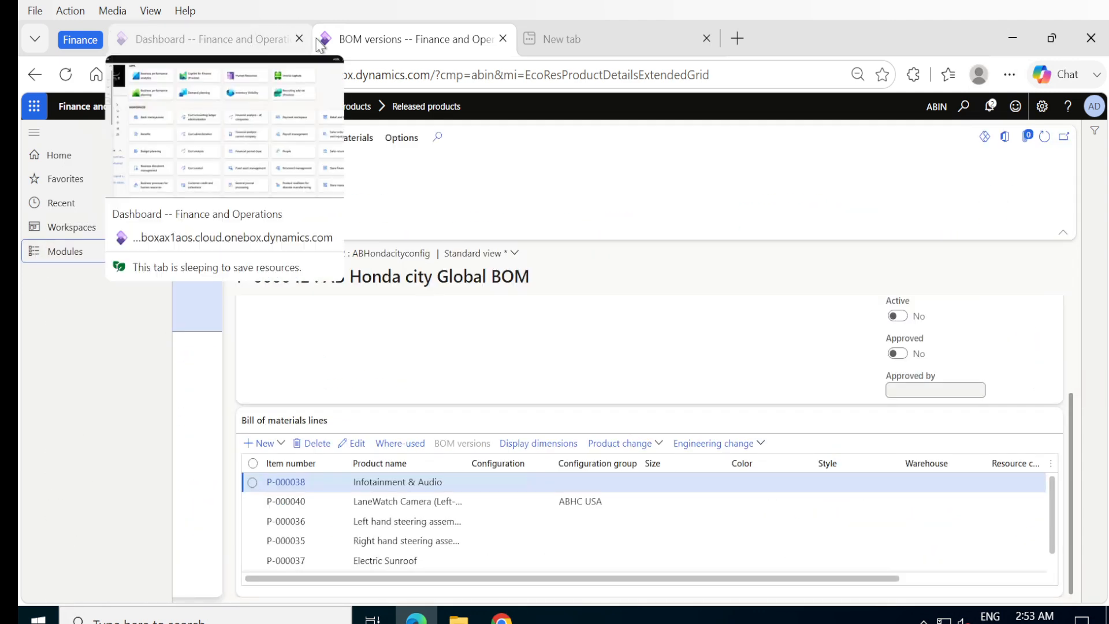
click(239, 38)
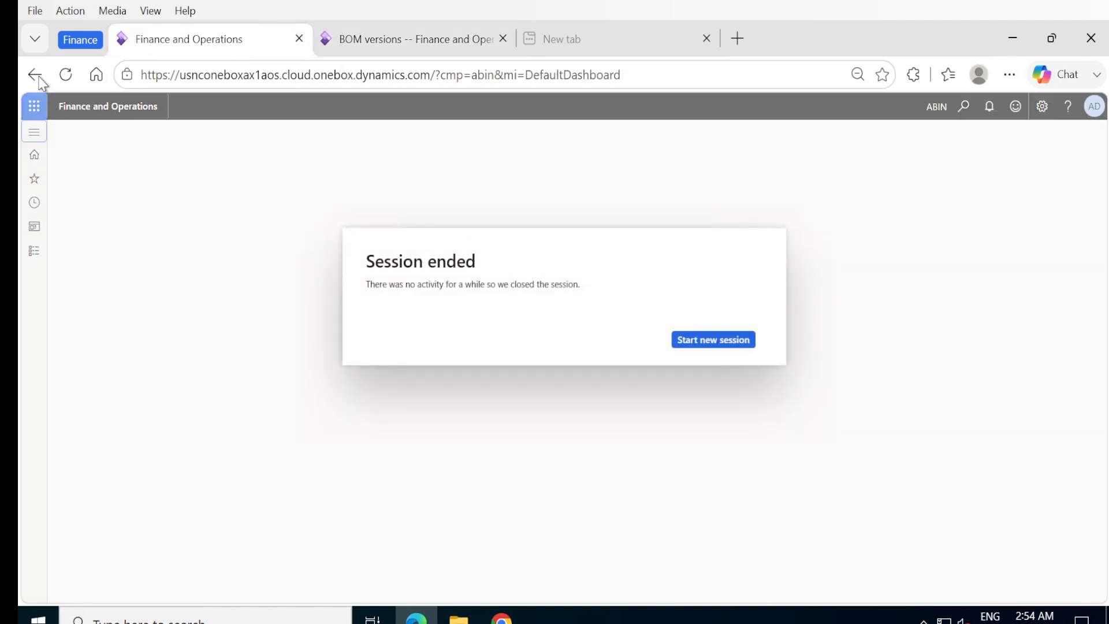
click(67, 73)
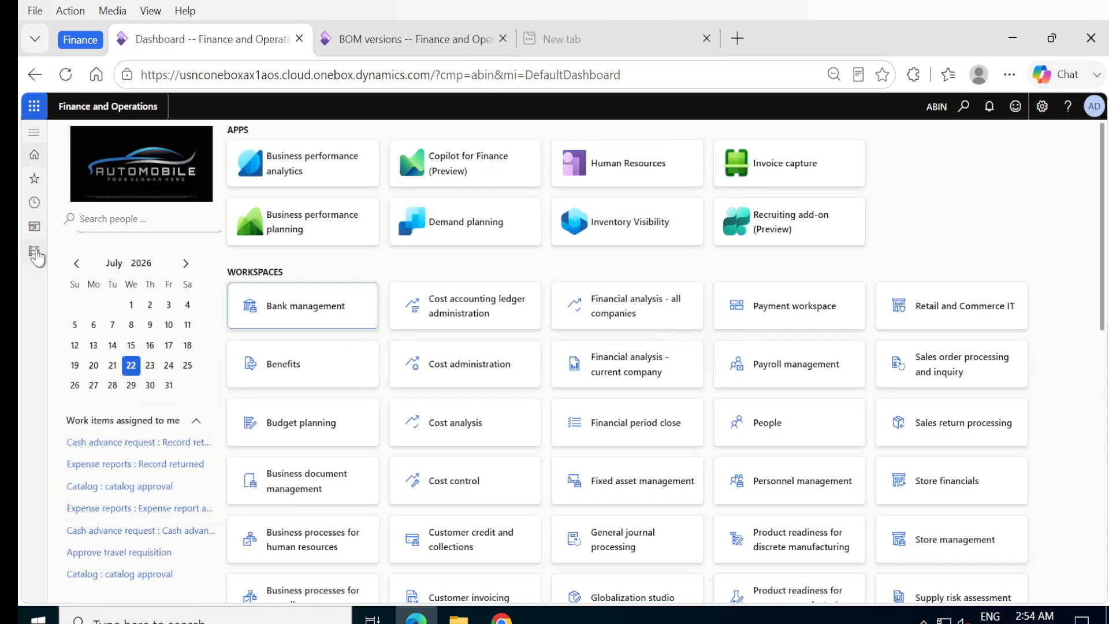
click(34, 250)
scroll(92, 456, down, 10)
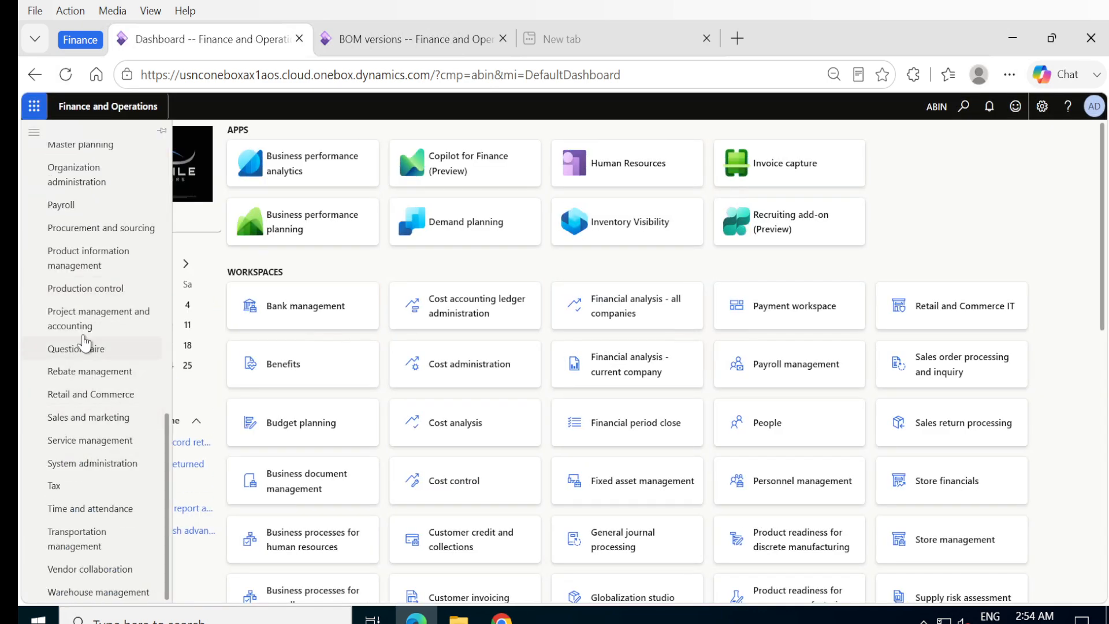
click(77, 262)
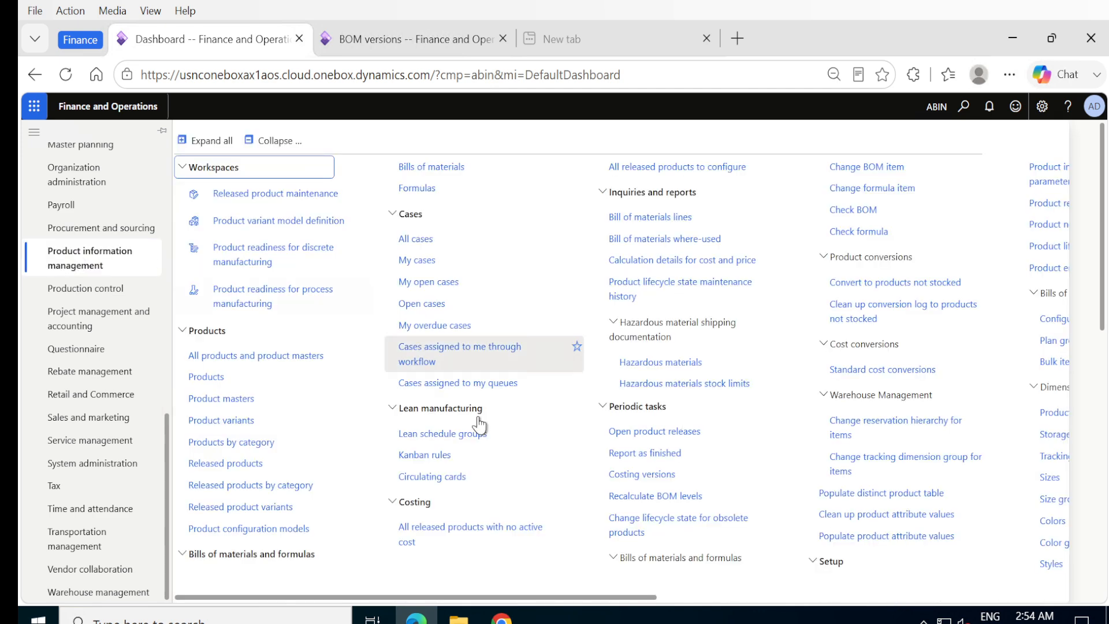
click(230, 469)
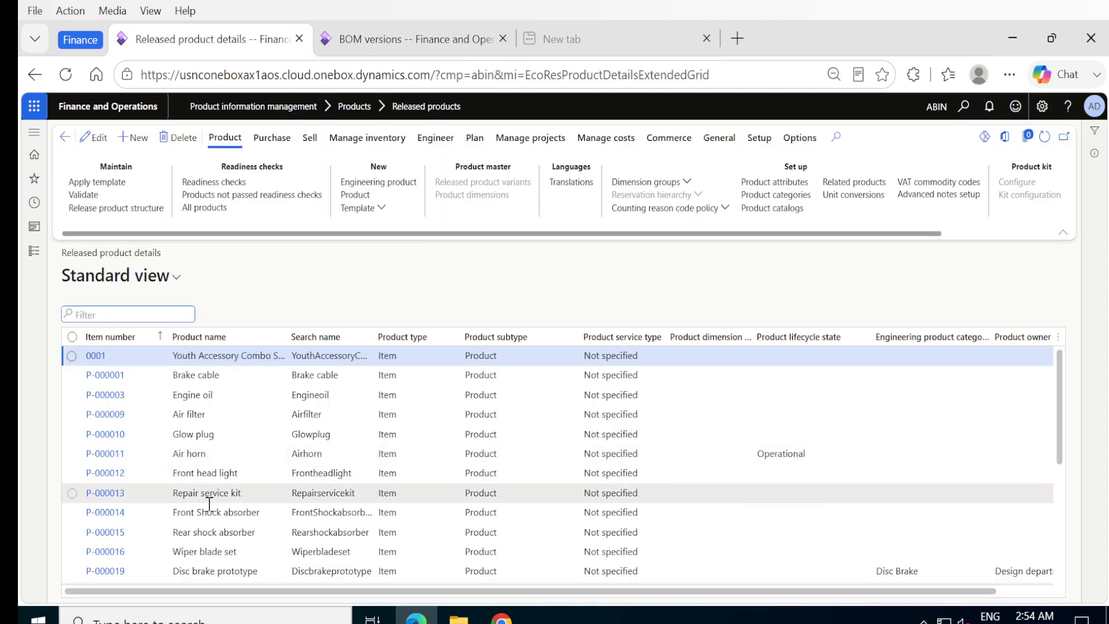
Look through the released products of ABIN and switch the company to ABI.
scroll(210, 508, down, 4)
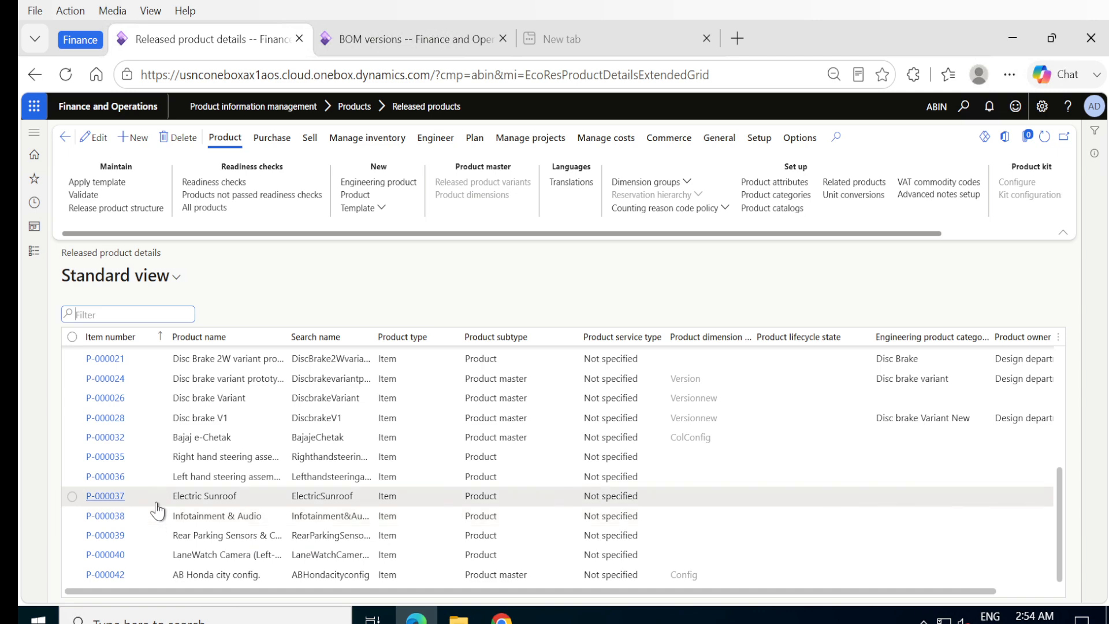
scroll(157, 511, up, 3)
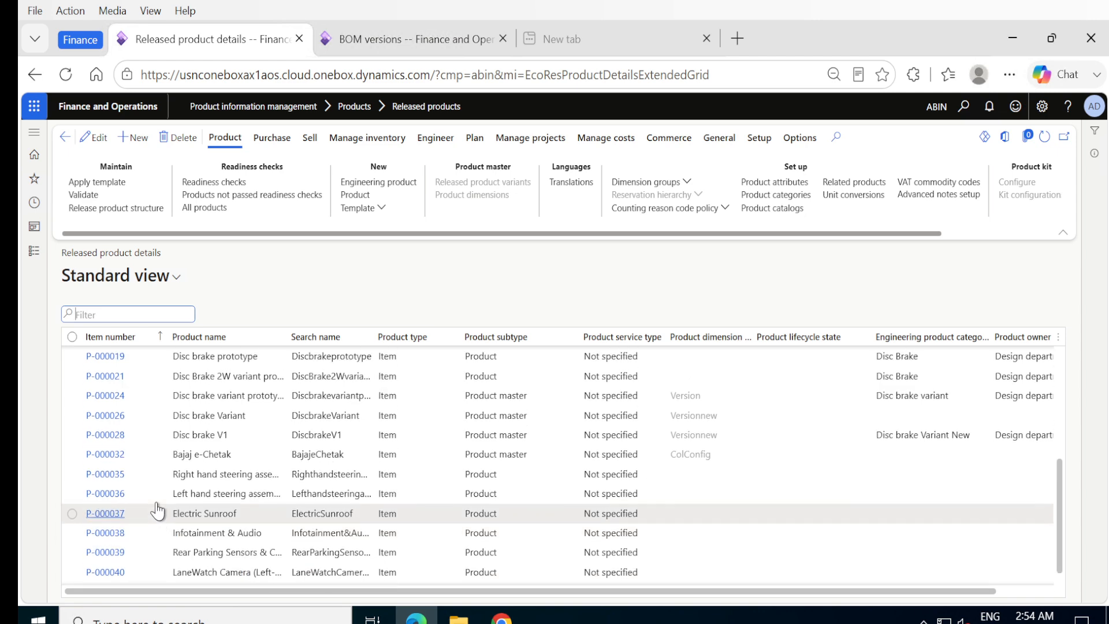
scroll(157, 511, down, 3)
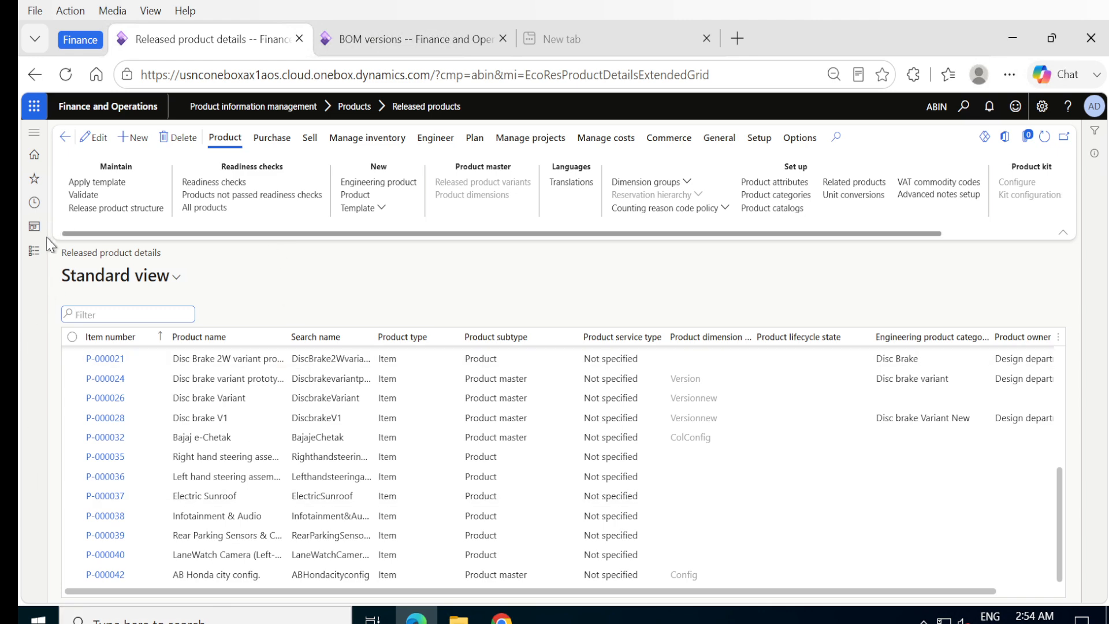
click(34, 252)
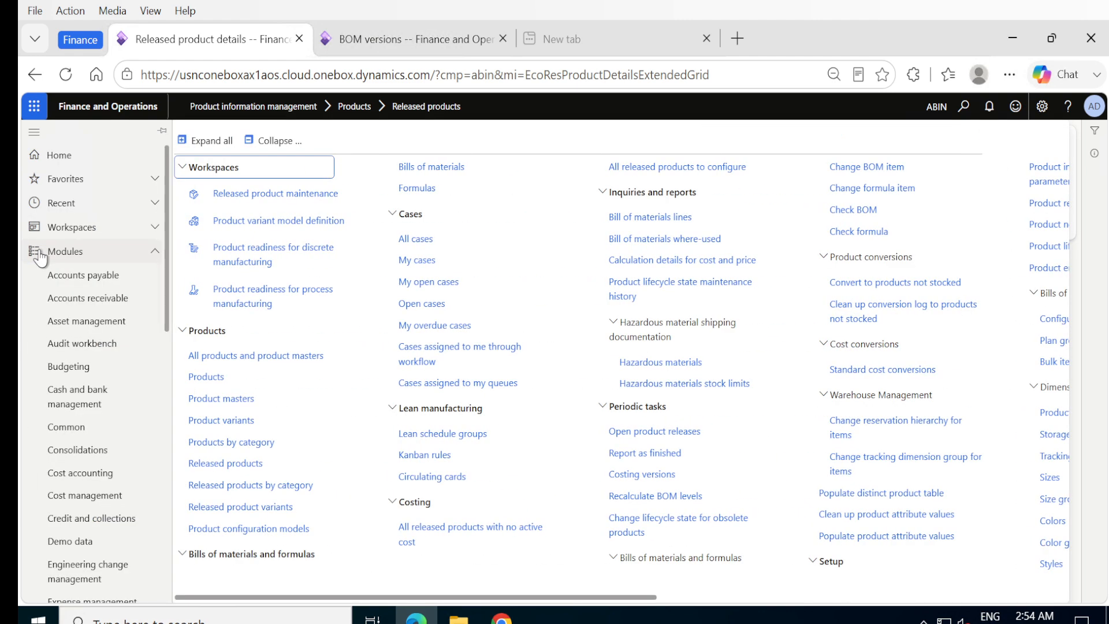
click(937, 109)
click(945, 111)
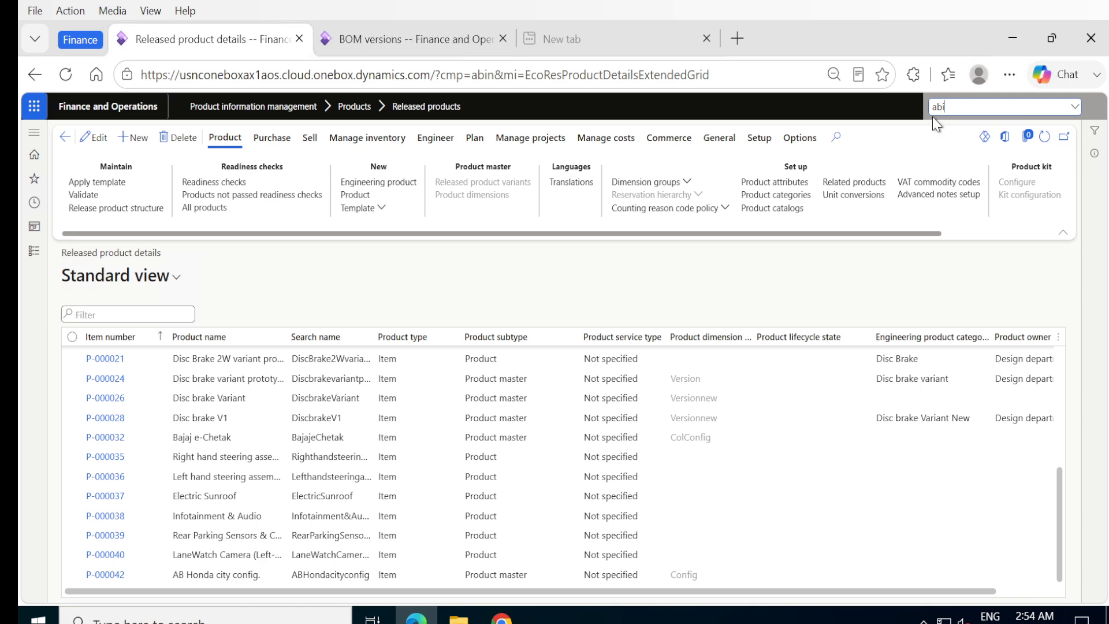
click(930, 124)
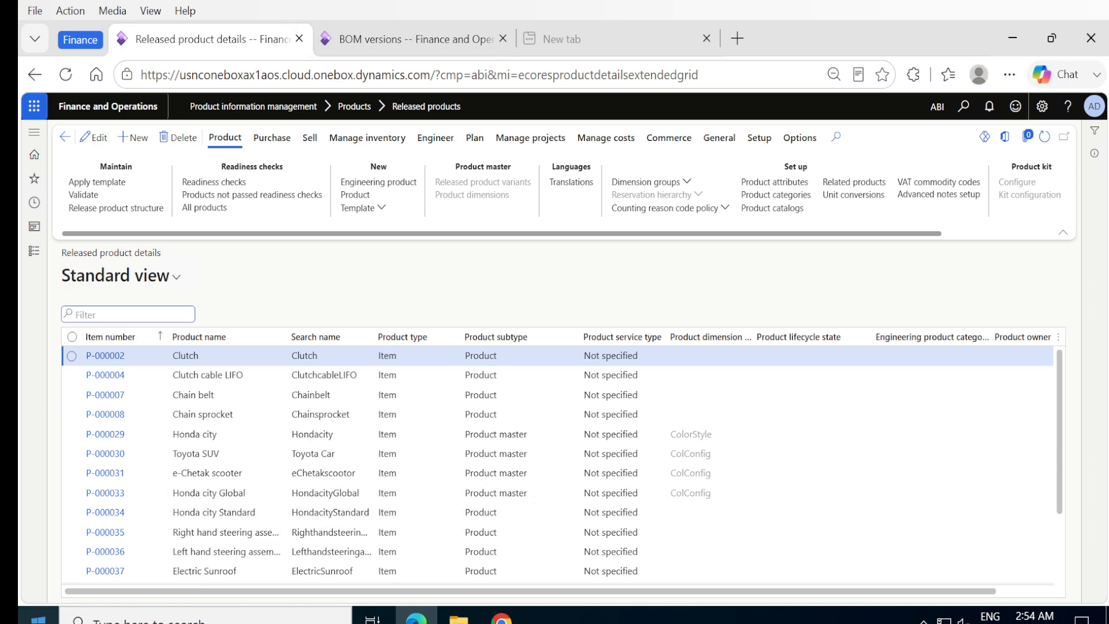
Open released product P-000034, Honda city Standard, in ABI and view its product maintenance options.
click(72, 513)
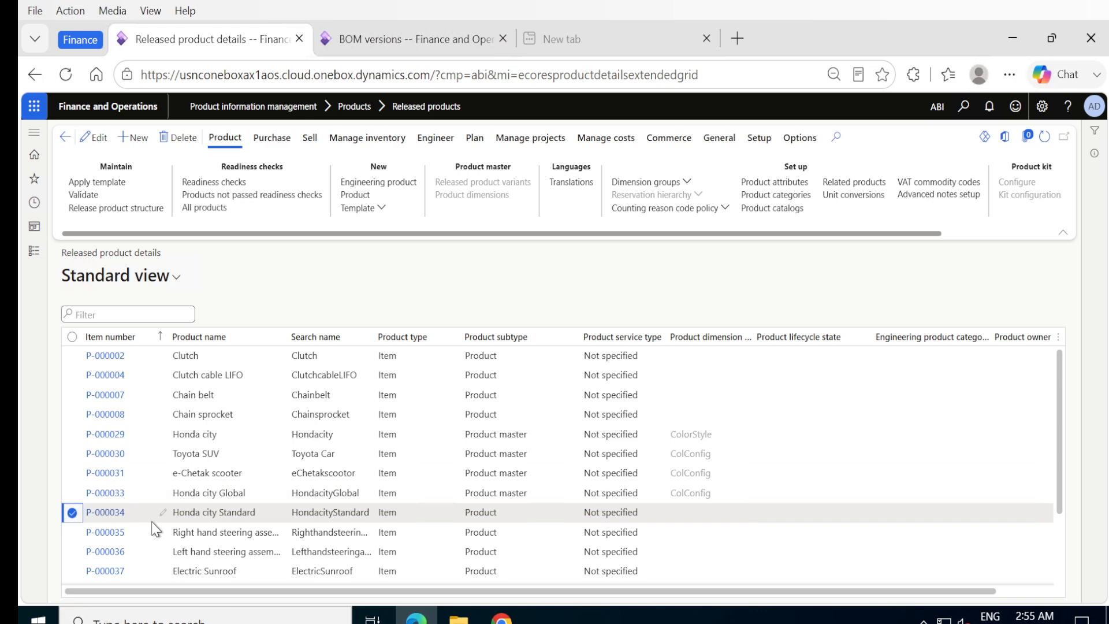
click(114, 516)
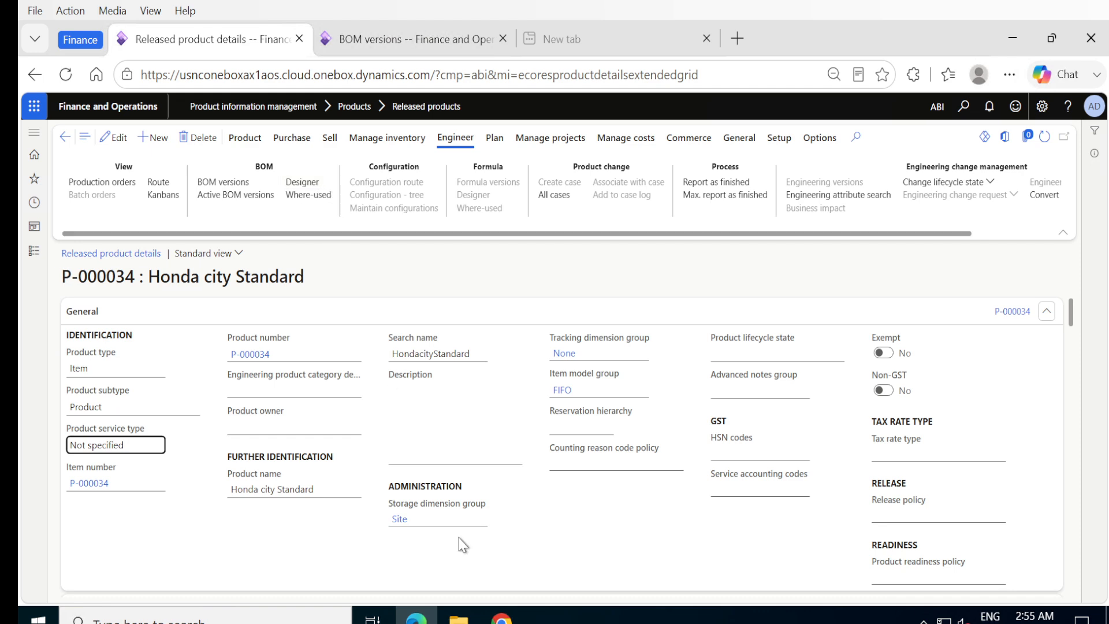
click(241, 138)
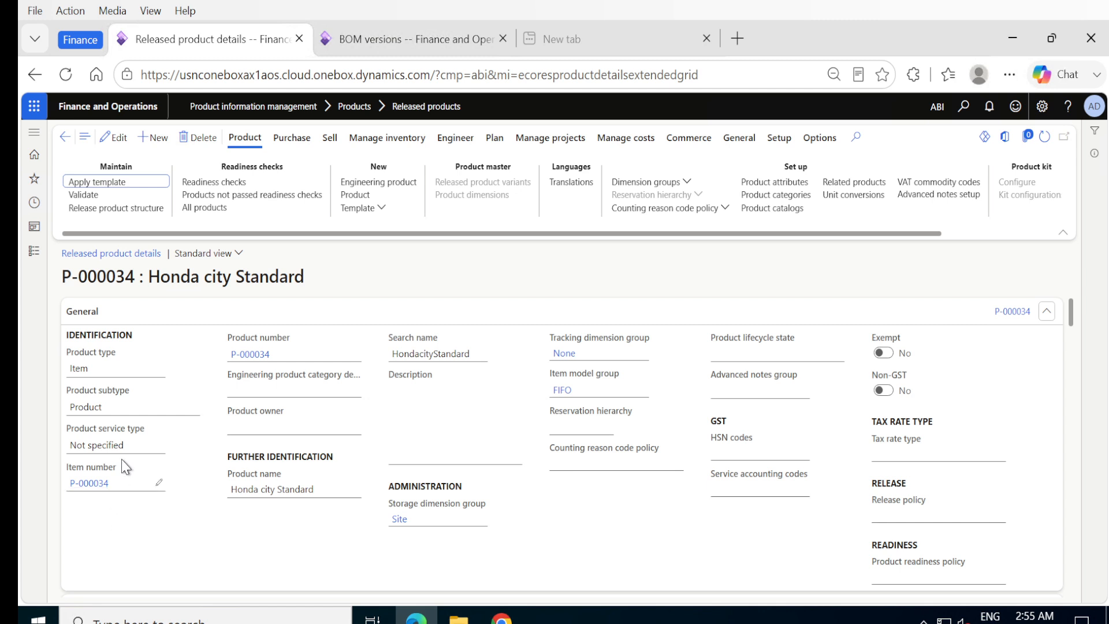
Go to the shared Products list in Product information management and filter it by p-000.
click(33, 254)
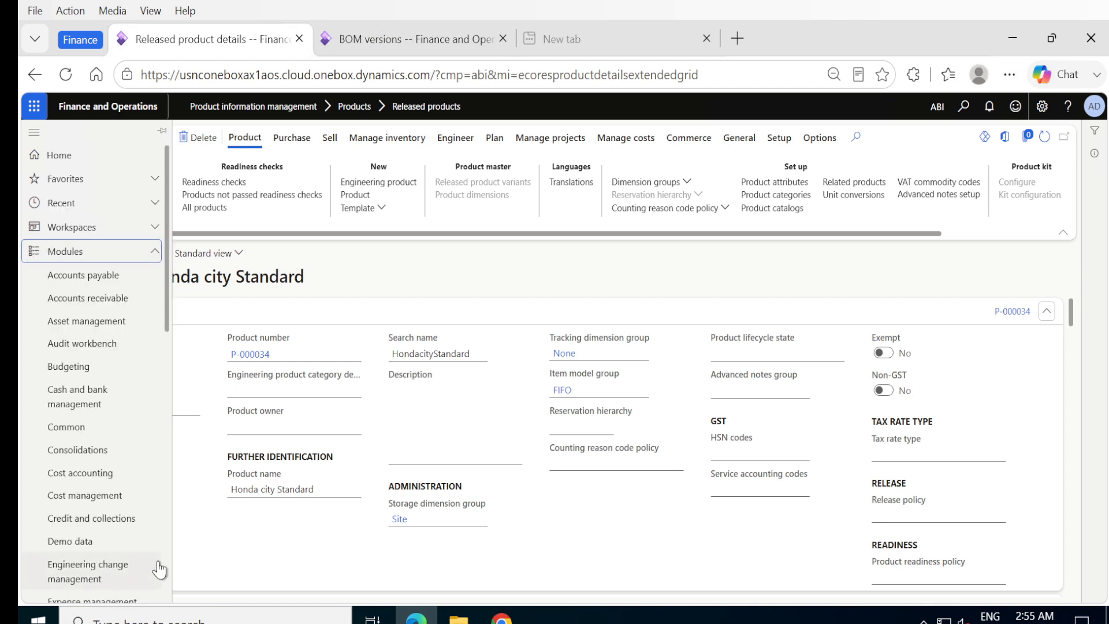
scroll(65, 333, down, 10)
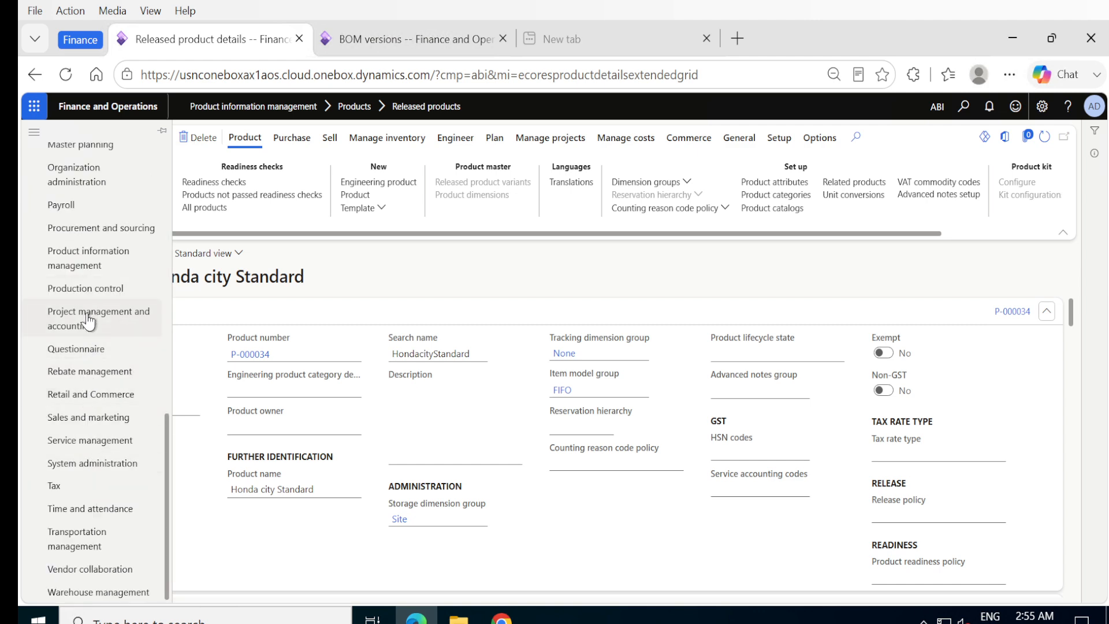
click(85, 258)
click(204, 376)
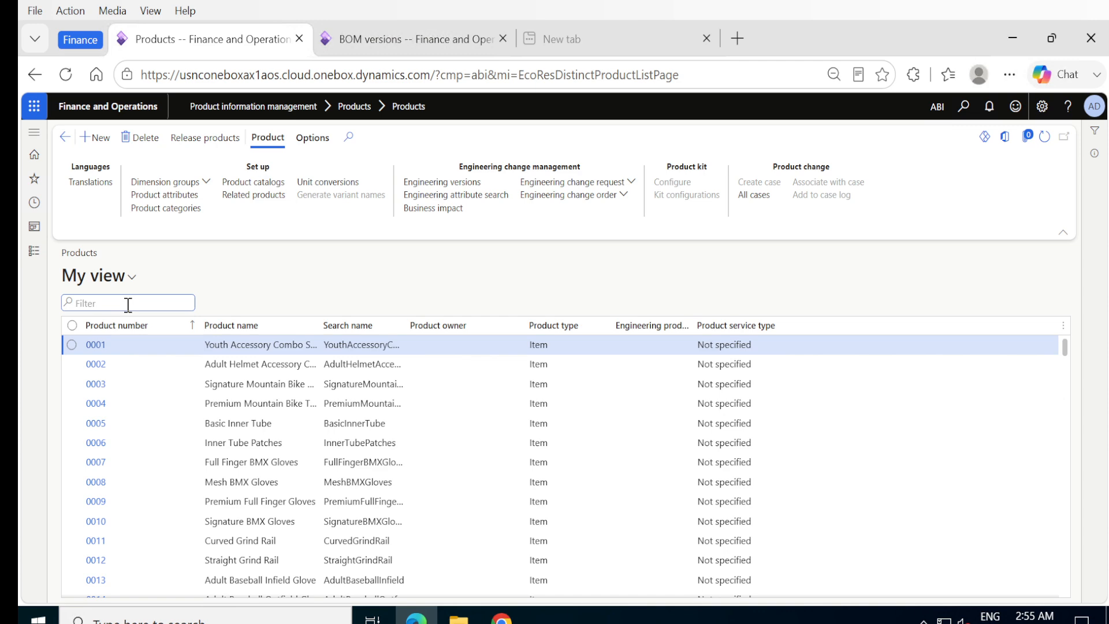
text(p-000)
key(Return)
scroll(189, 523, down, 3)
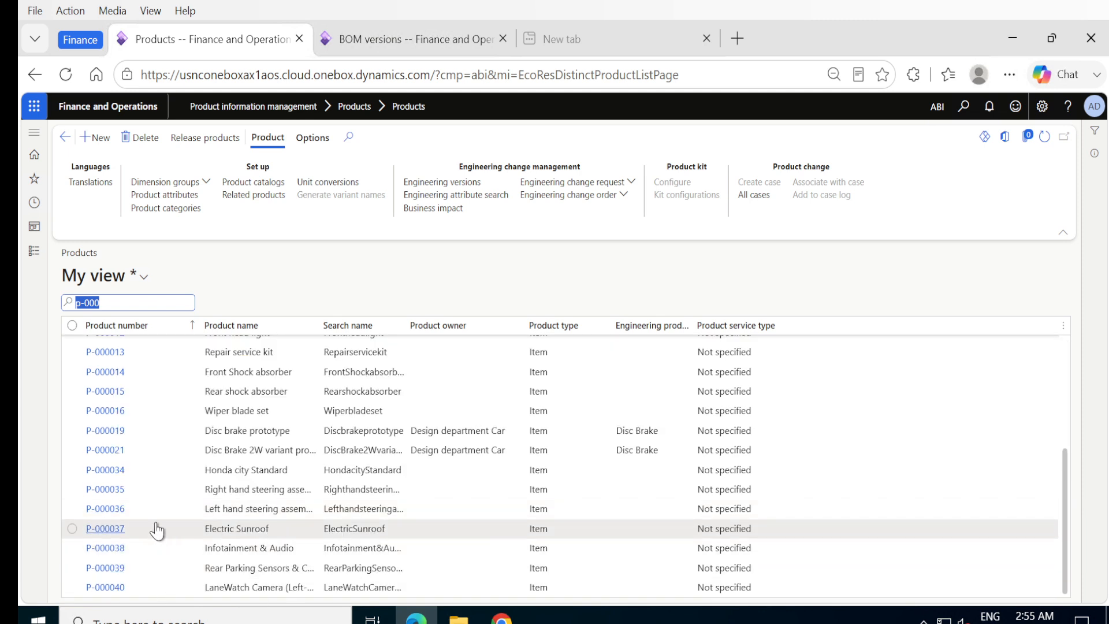
Release product P-000034, Honda city Standard, to company ABIN only.
click(72, 470)
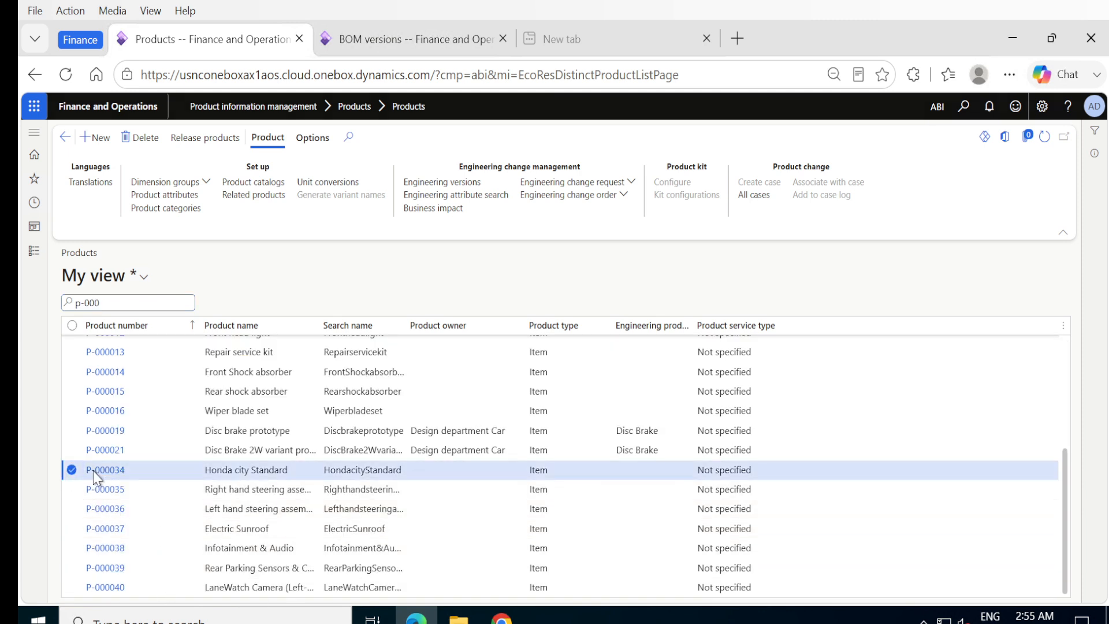
click(93, 470)
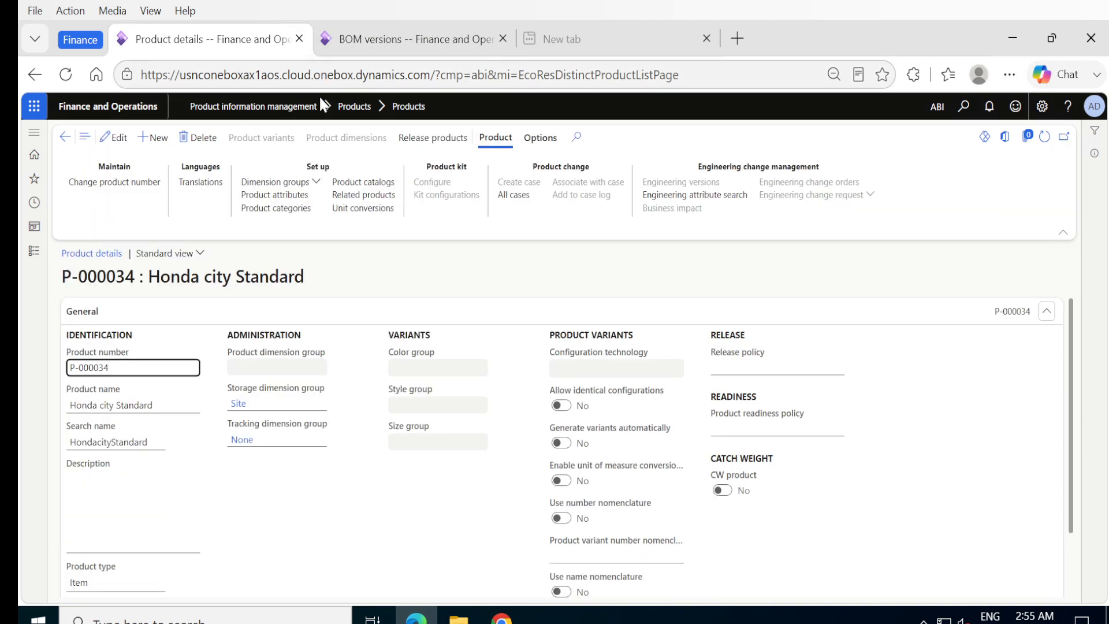
click(432, 137)
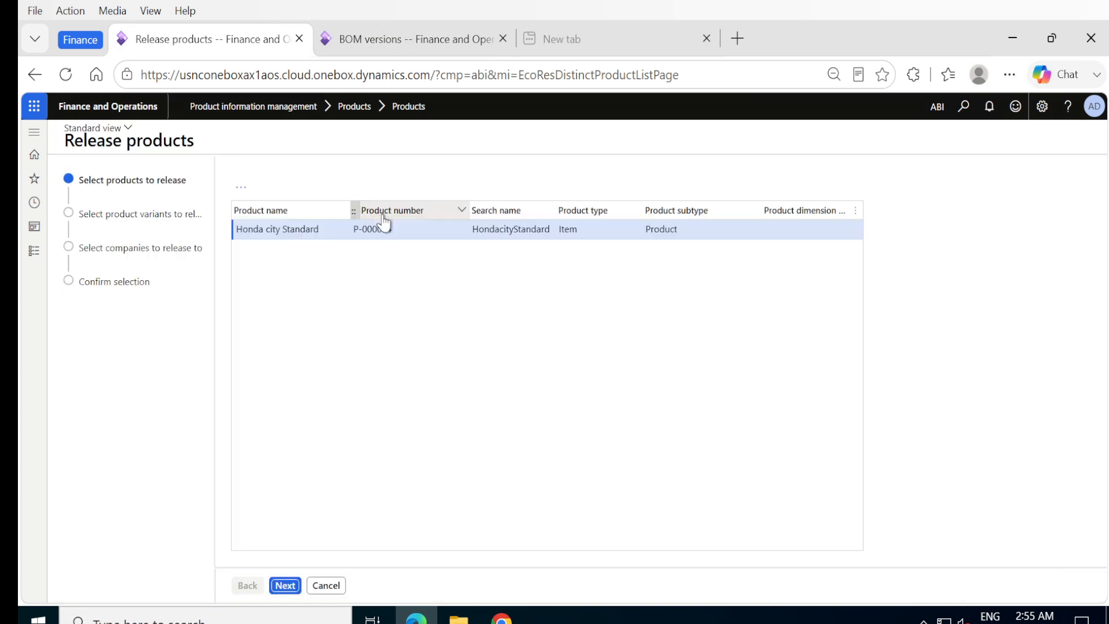
click(286, 585)
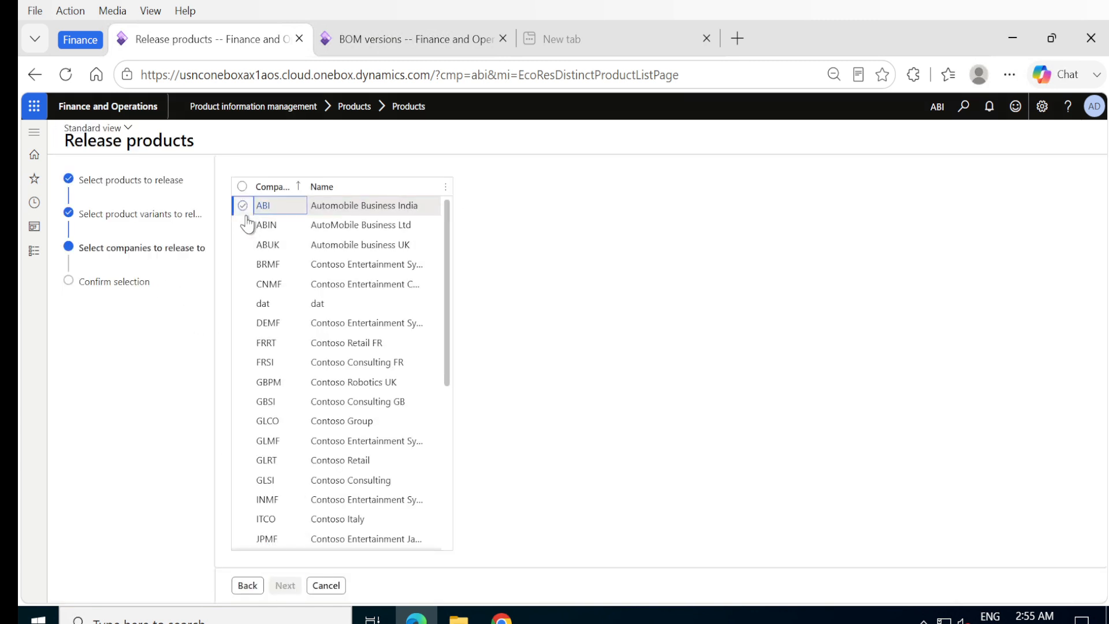
click(242, 206)
click(243, 225)
click(242, 206)
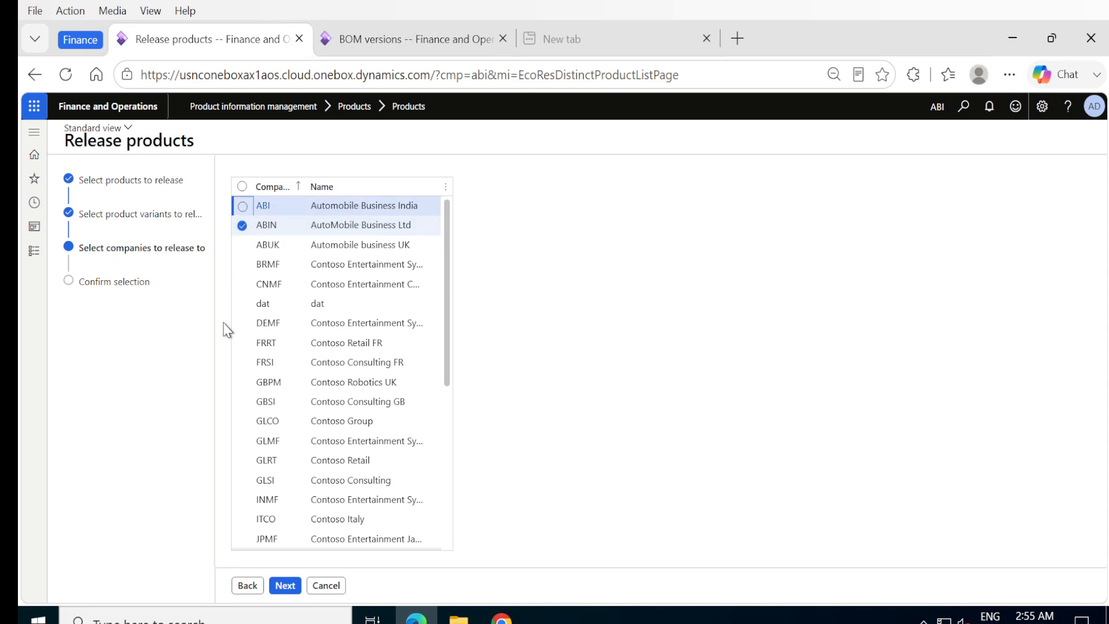
click(242, 226)
click(242, 226)
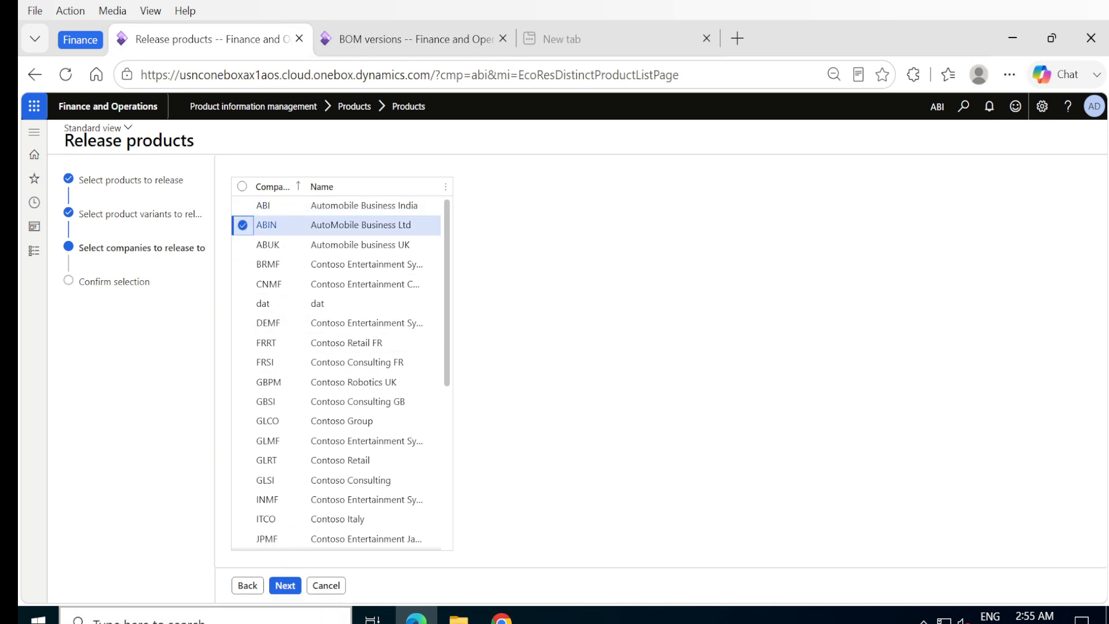
click(285, 586)
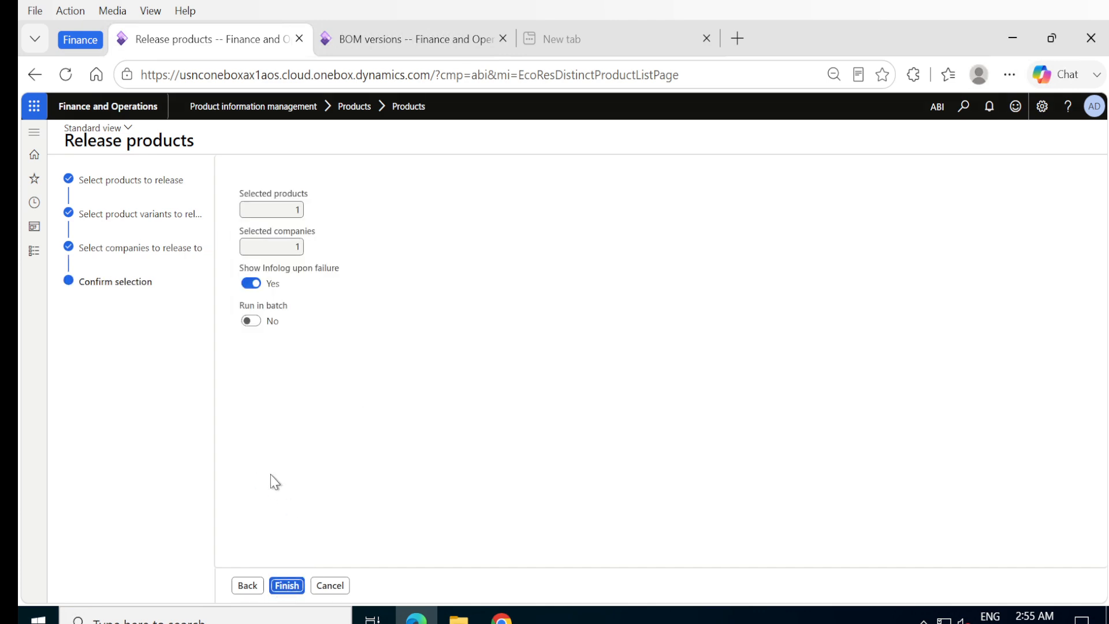
click(288, 589)
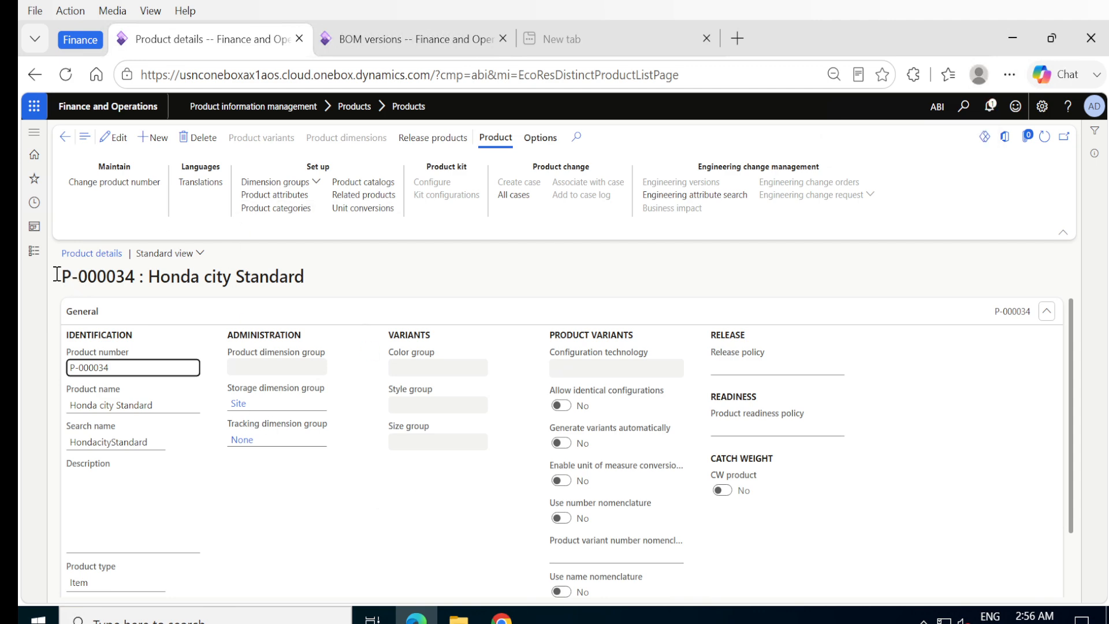
Return to the released products of ABI and open P-000034, Honda city Standard.
click(42, 254)
scroll(113, 514, down, 5)
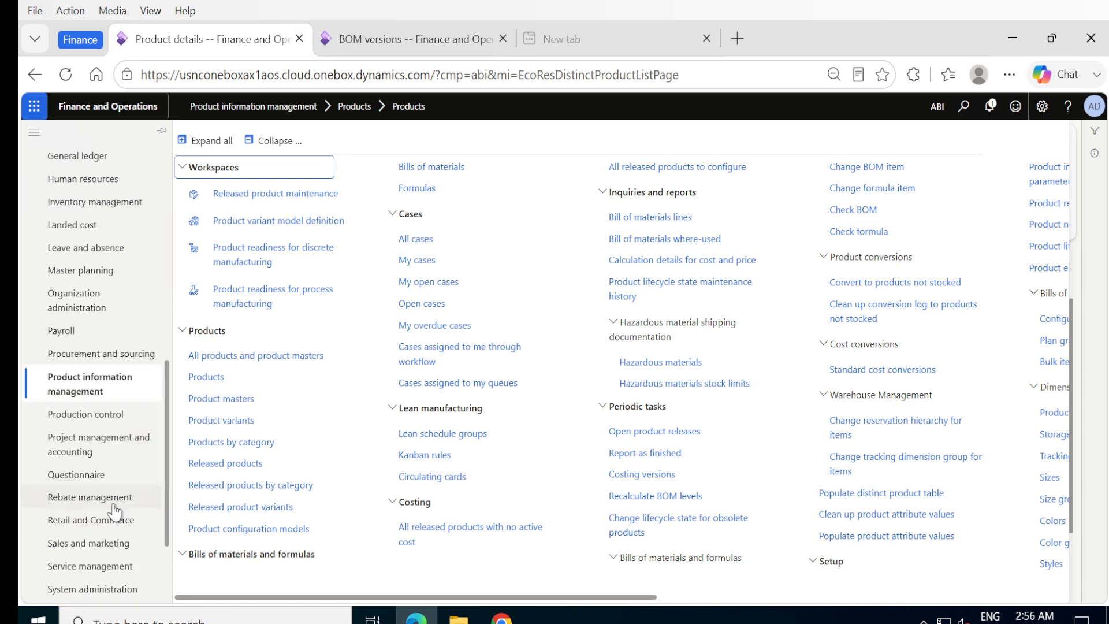
click(216, 465)
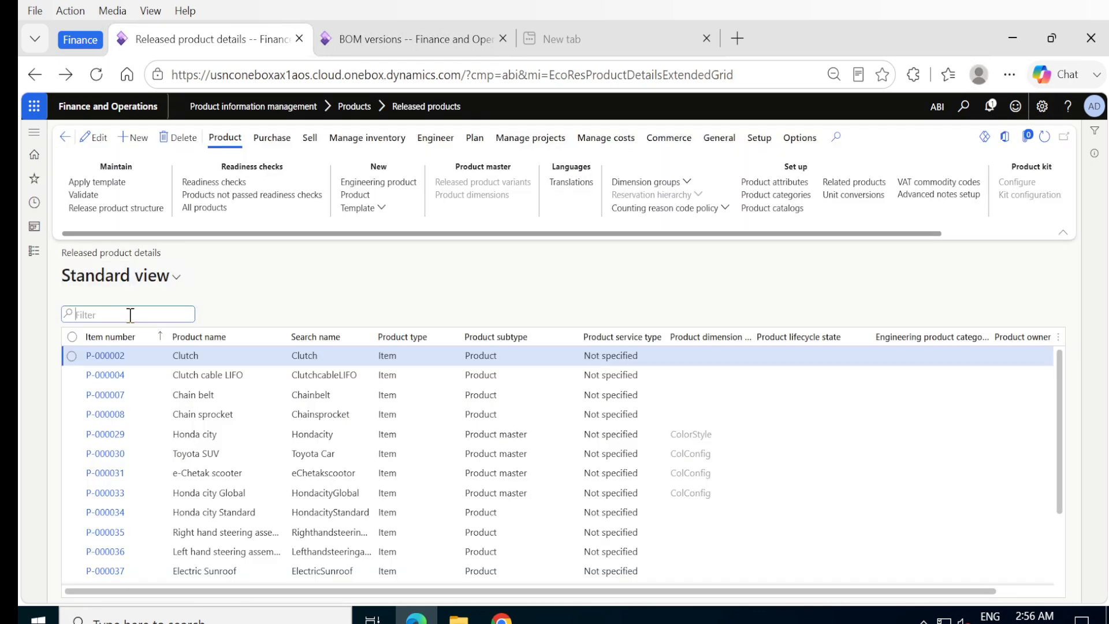
scroll(139, 554, down, 3)
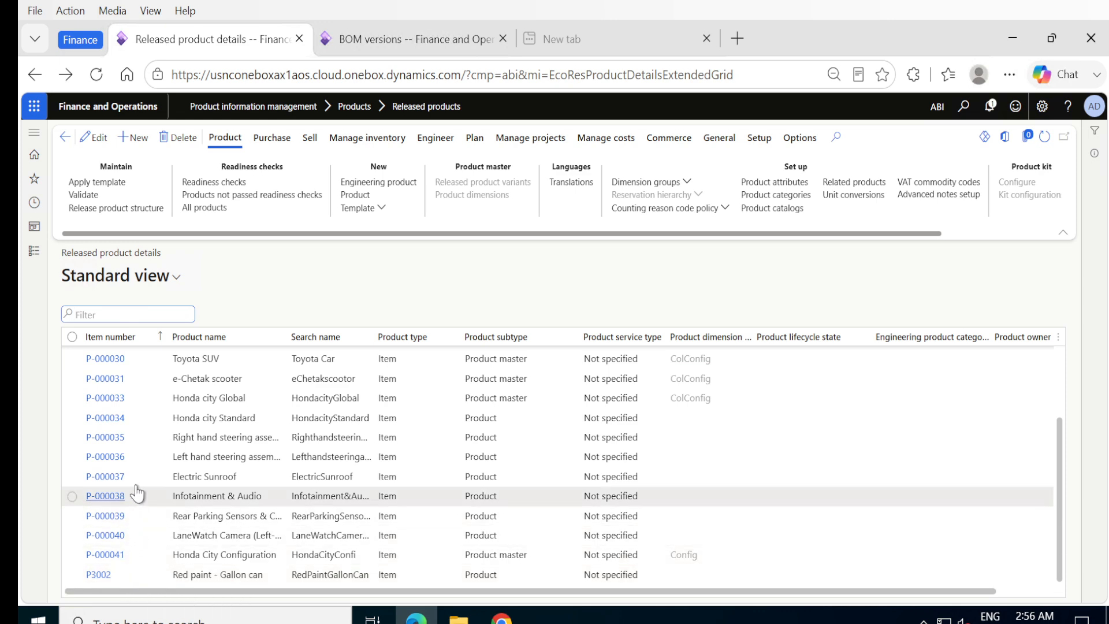
click(113, 426)
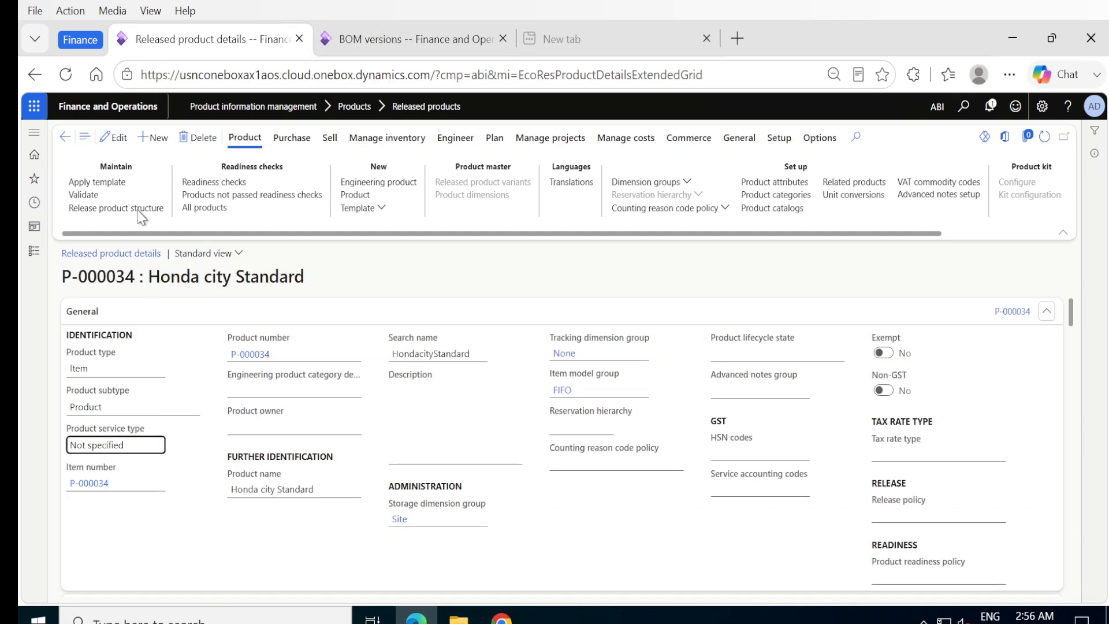
Apply the Configuration item template to product P-000034, Honda city Standard, in ABI.
click(111, 194)
click(919, 226)
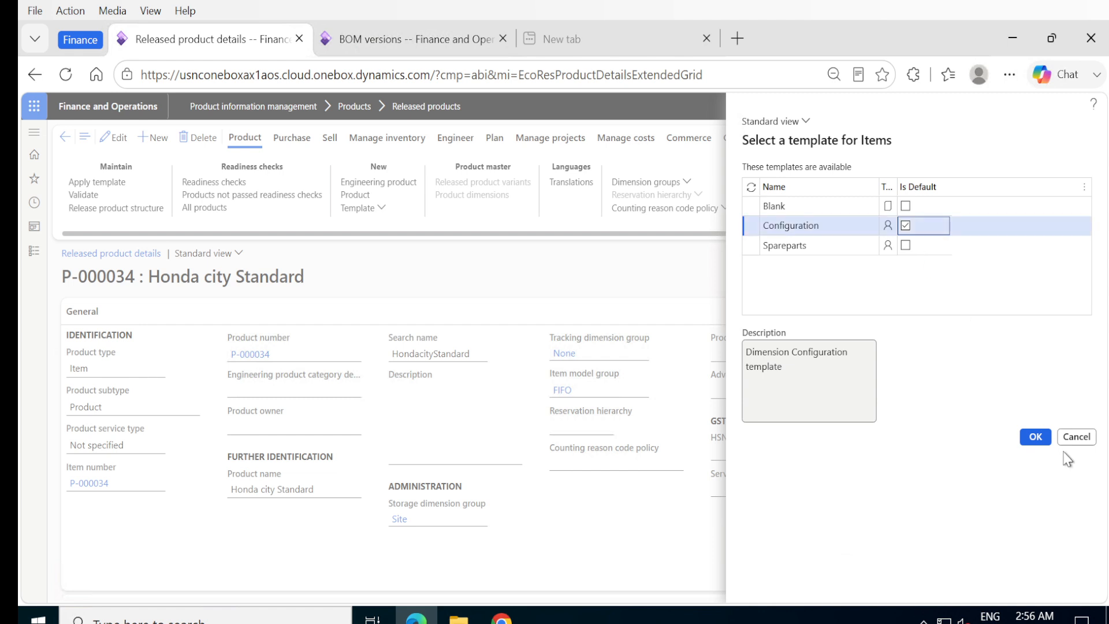
click(1044, 440)
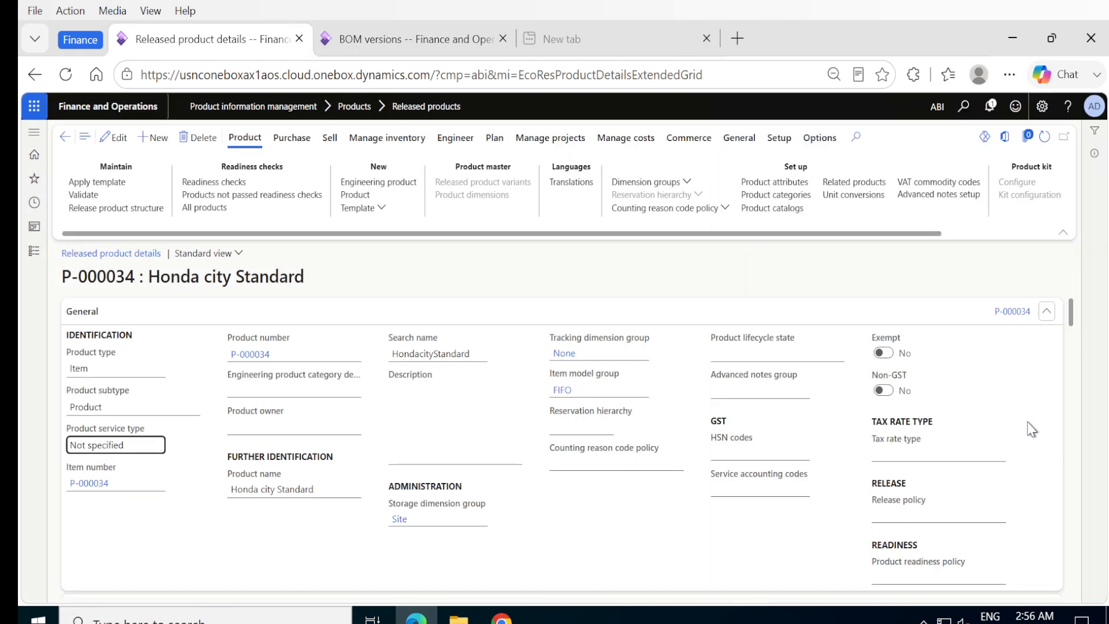
Examine the general, purchase, sell, inventory, engineering, planning and cost settings of P-000034 in edit mode.
click(116, 138)
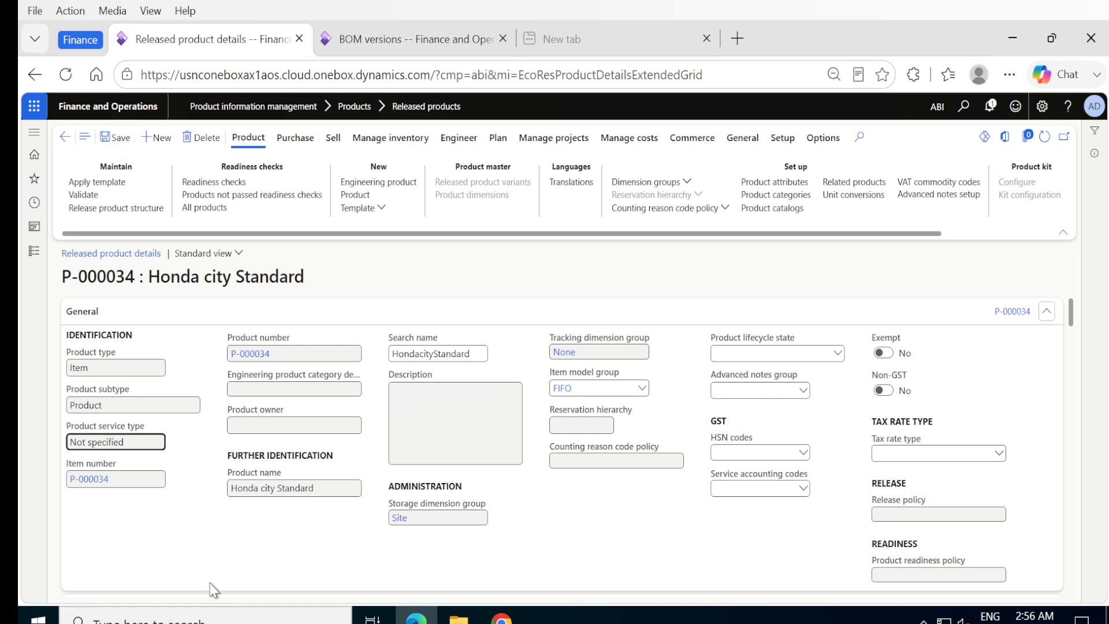
scroll(214, 589, down, 1)
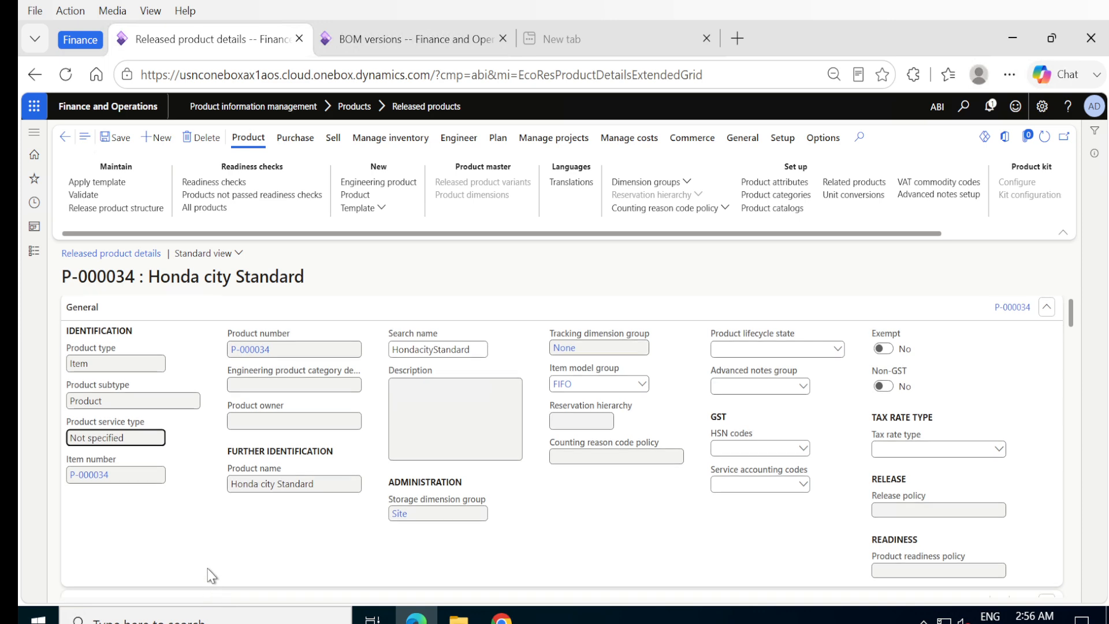
scroll(212, 565, down, 6)
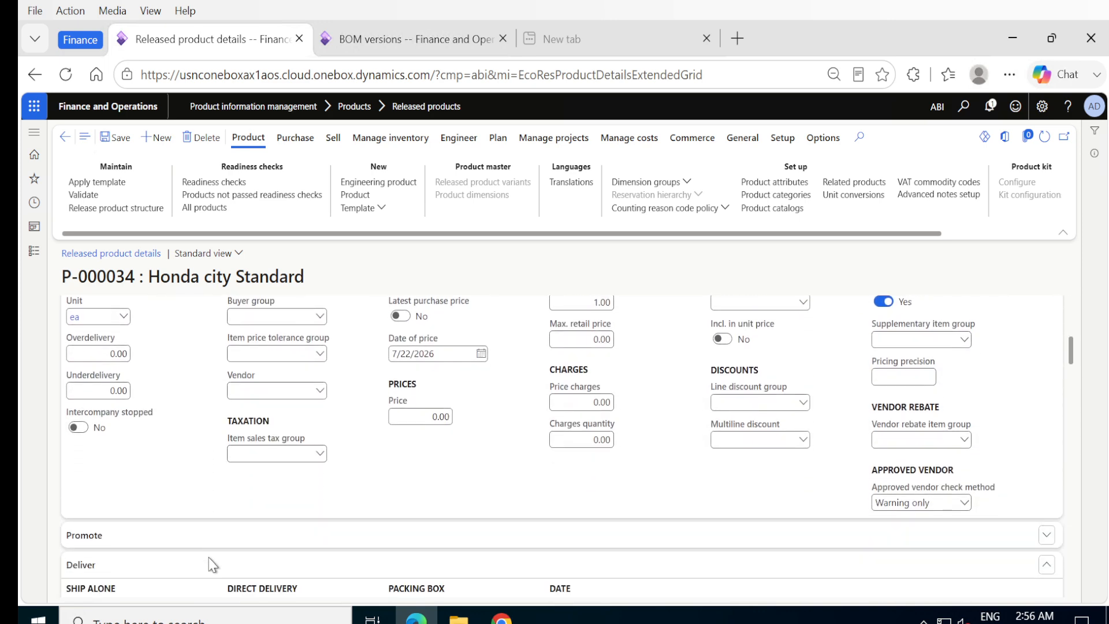
scroll(213, 565, down, 5)
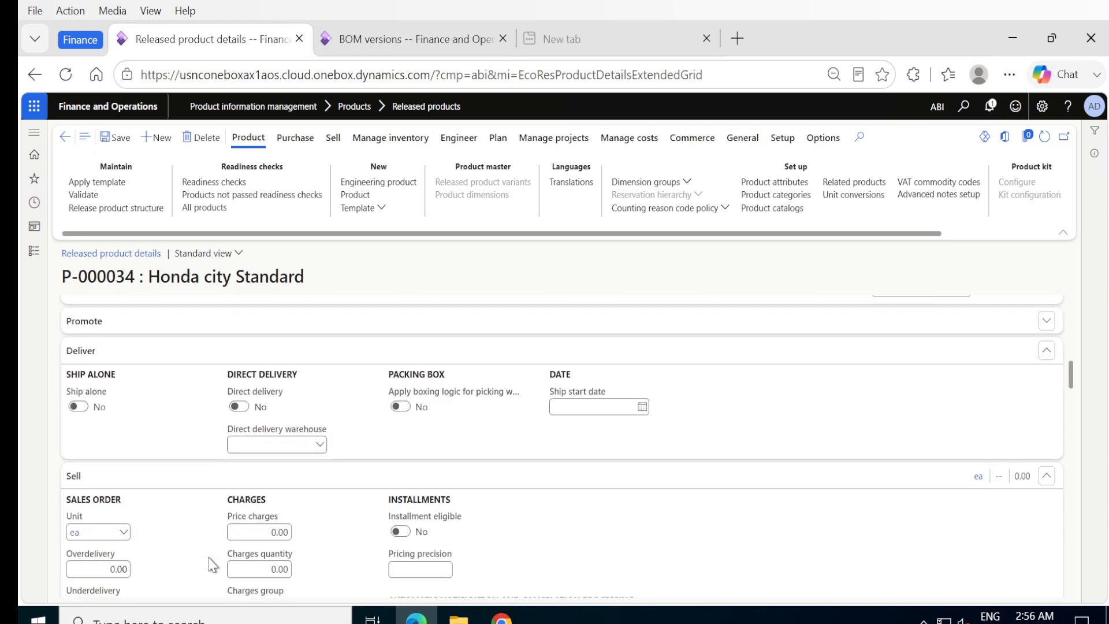
scroll(212, 565, down, 5)
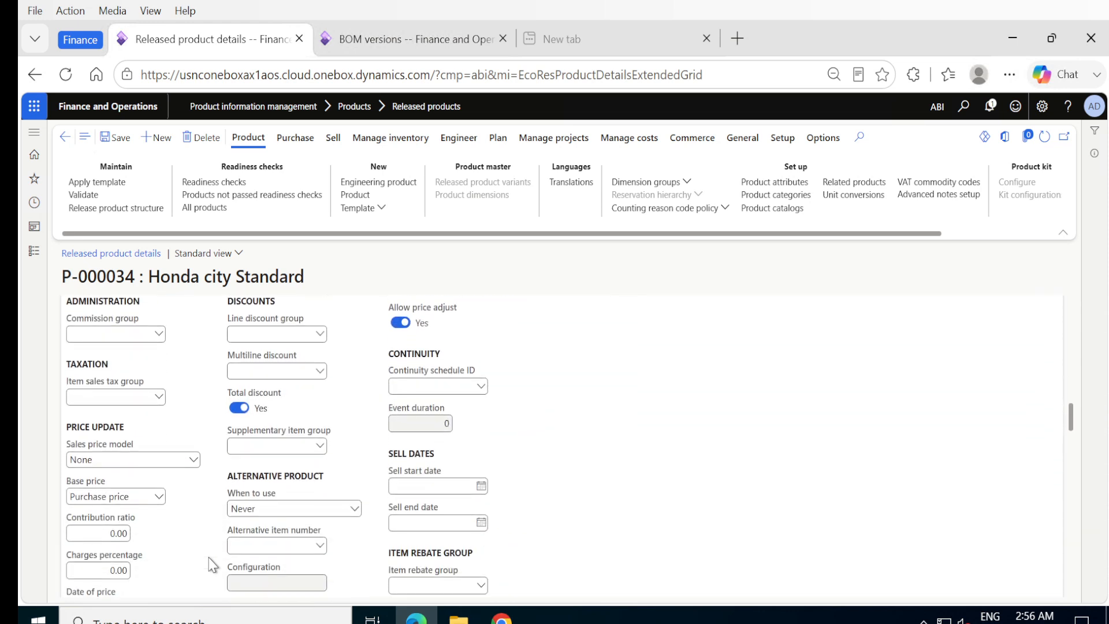
scroll(213, 565, down, 4)
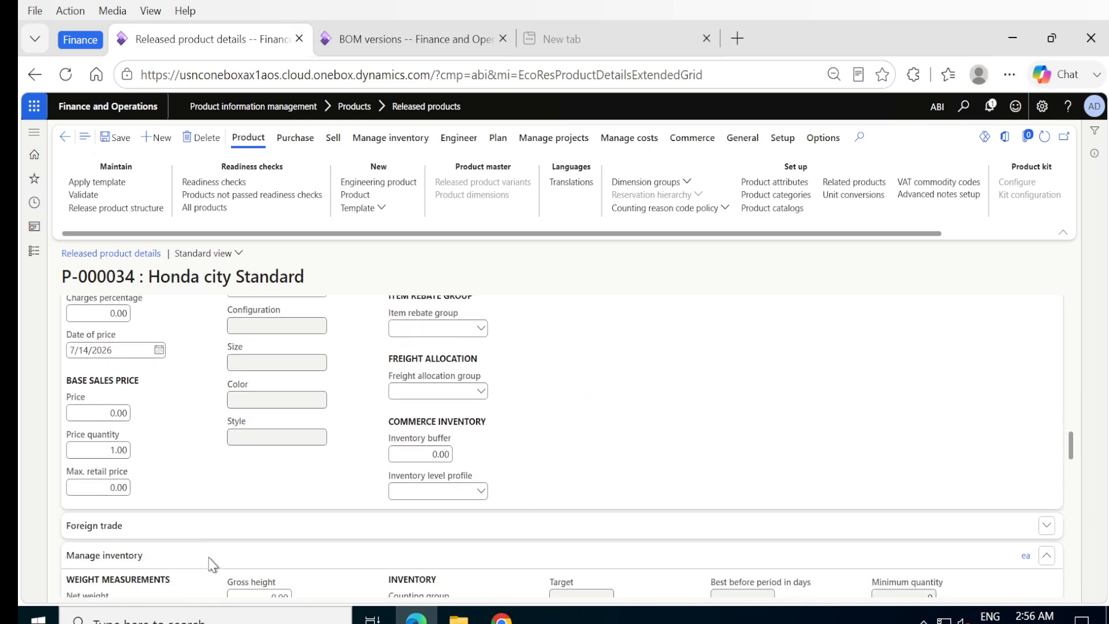
scroll(212, 565, down, 5)
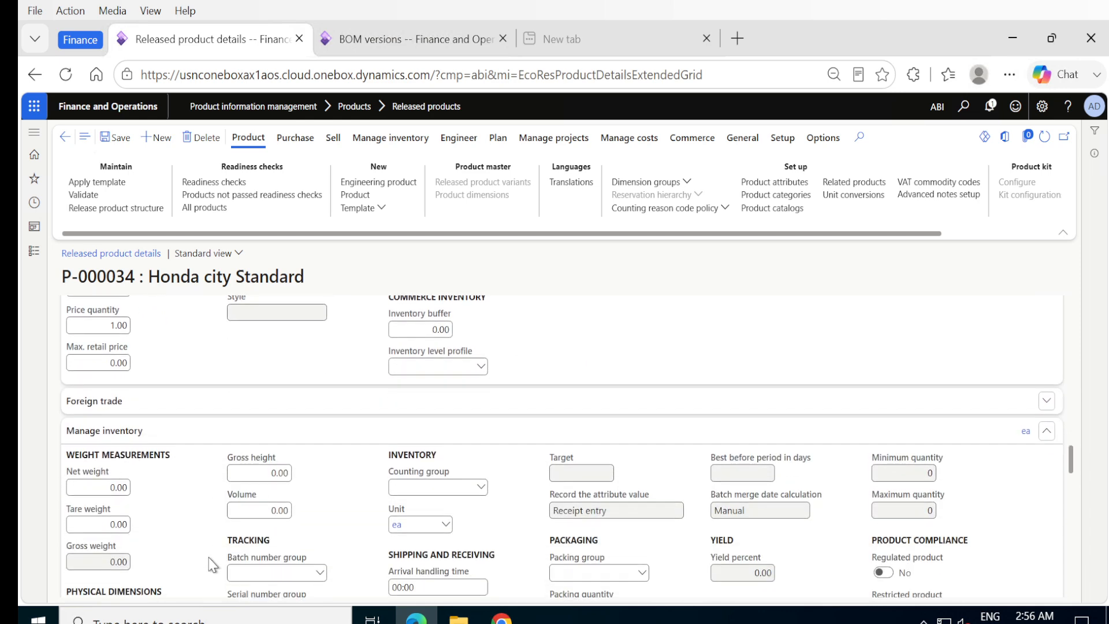
scroll(212, 565, down, 4)
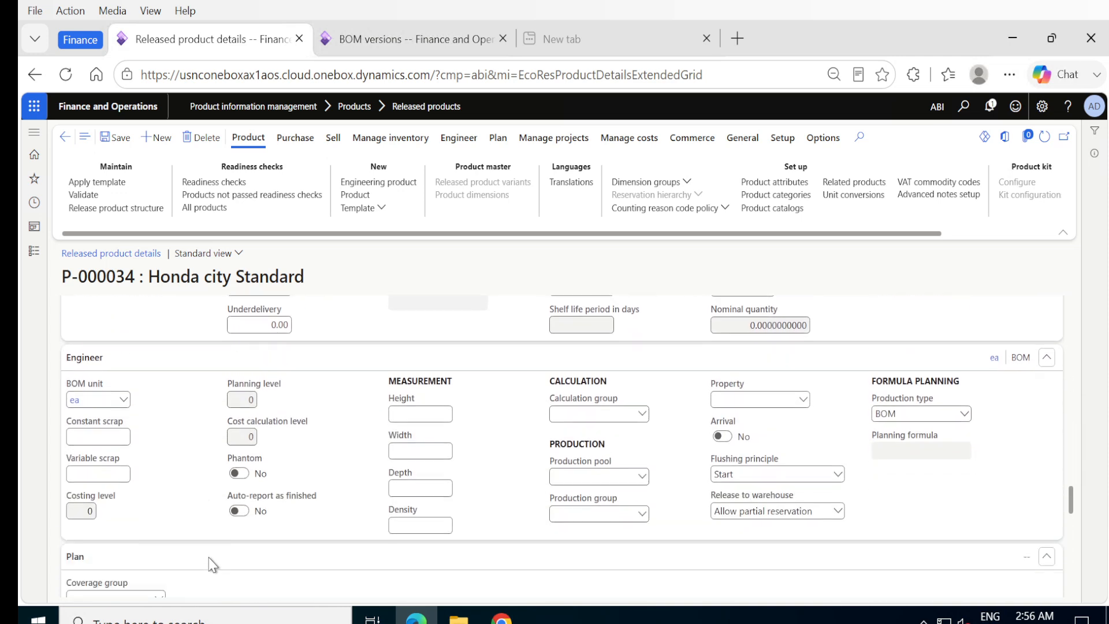
scroll(213, 564, down, 3)
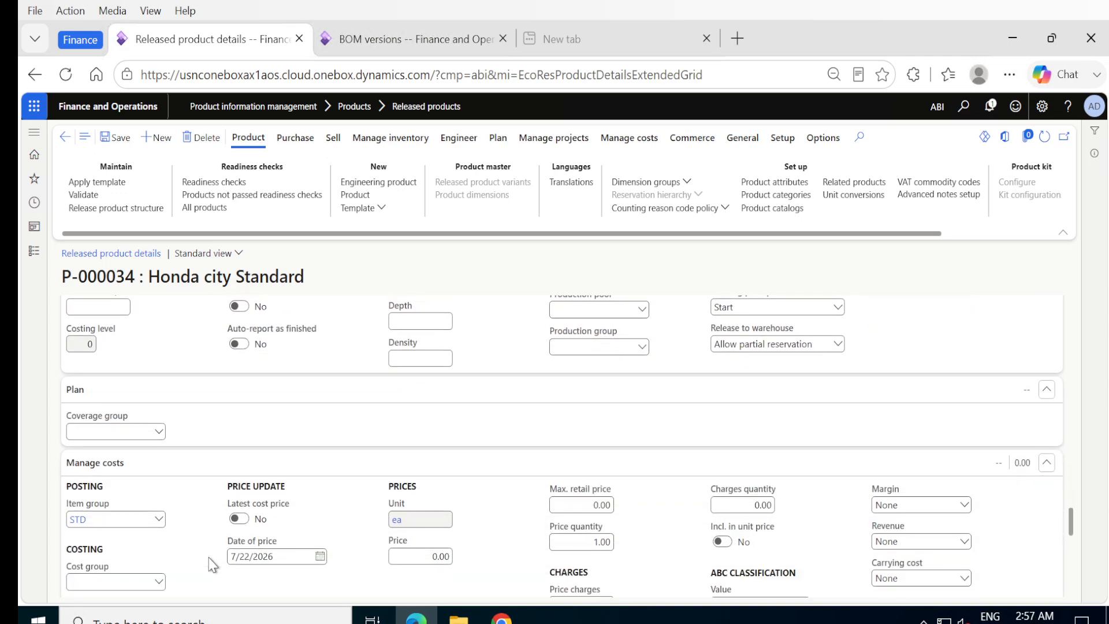
scroll(213, 565, up, 15)
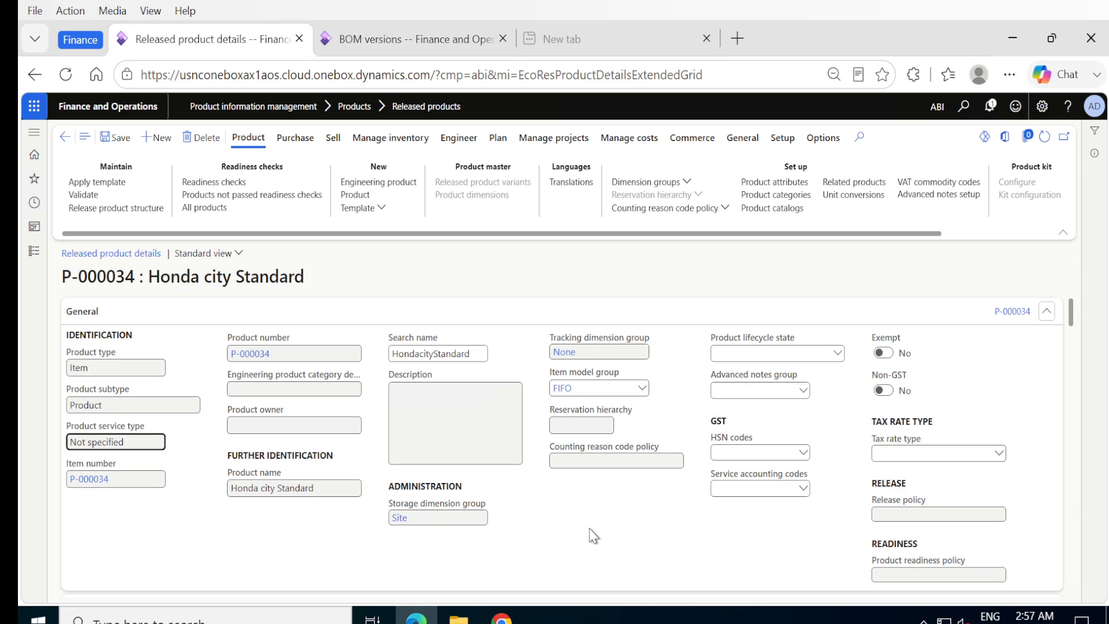
scroll(589, 528, down, 5)
scroll(589, 528, down, 8)
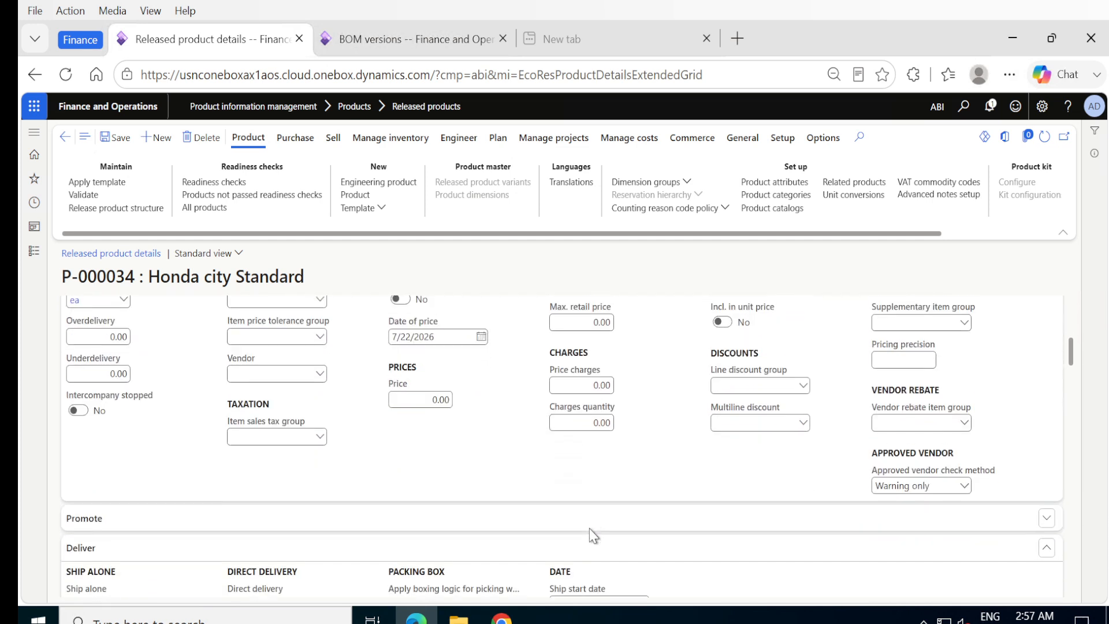
scroll(589, 528, down, 3)
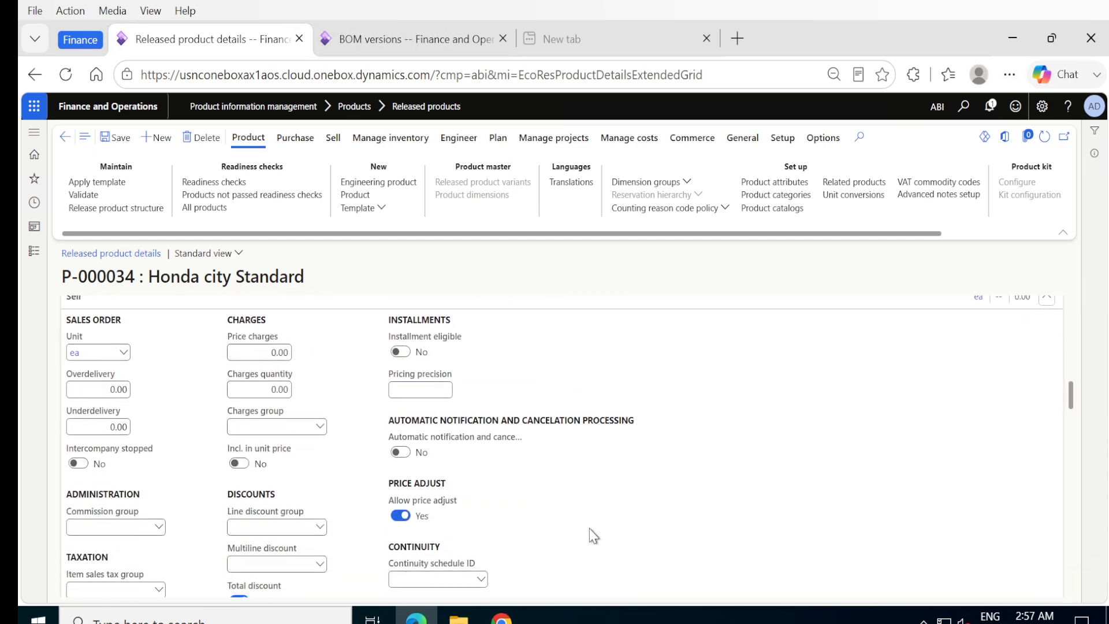
scroll(589, 528, up, 15)
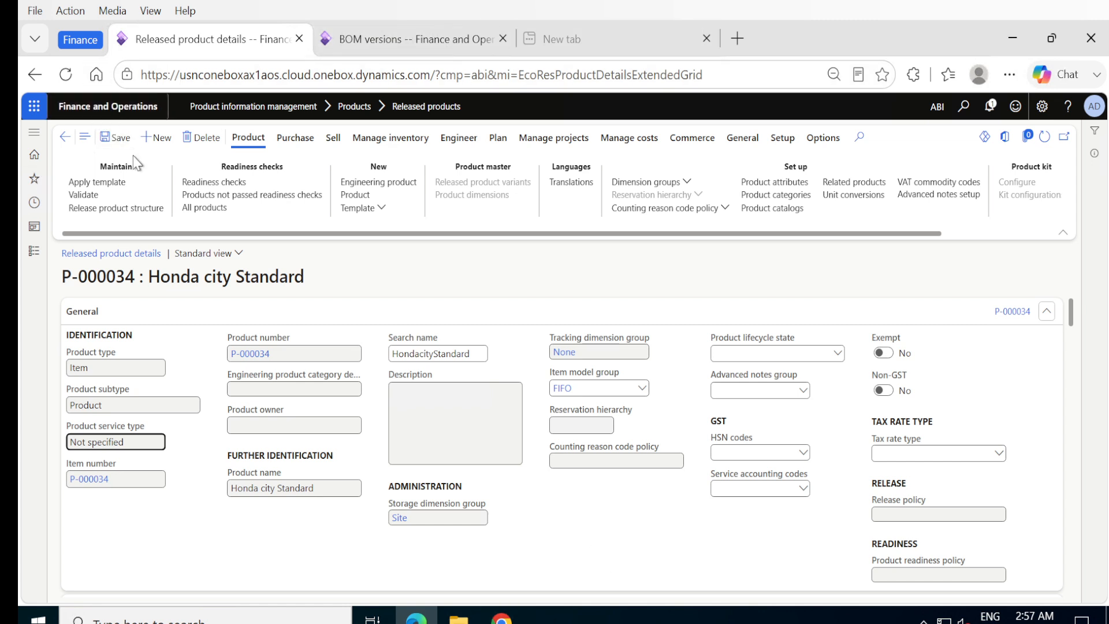
Leave the P-000034 record and return to the list of released products of ABI.
click(87, 161)
click(35, 254)
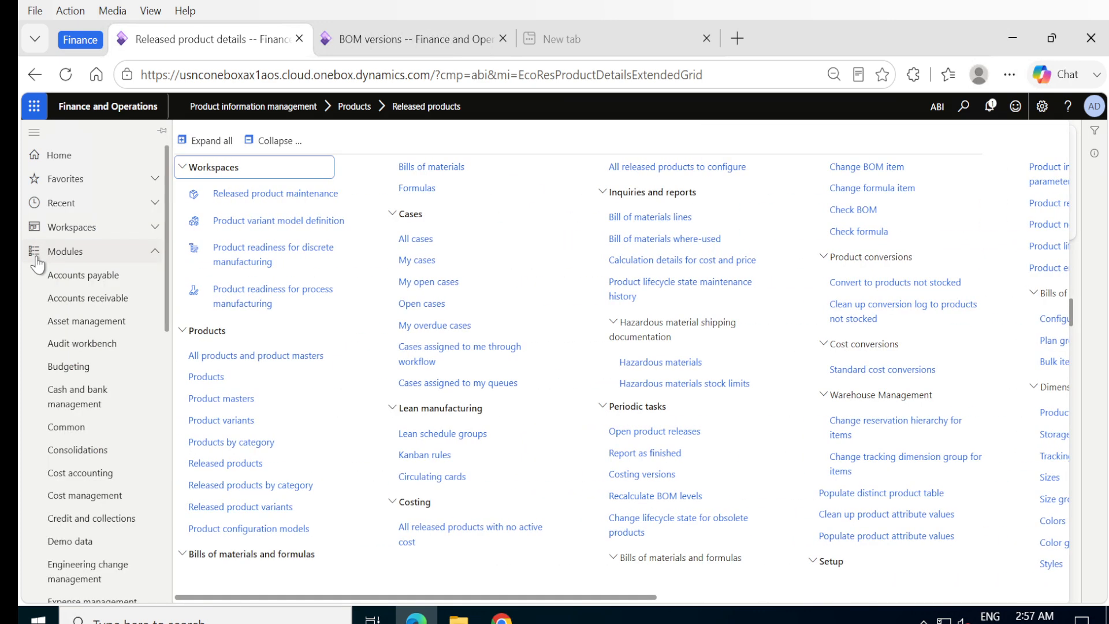
click(46, 253)
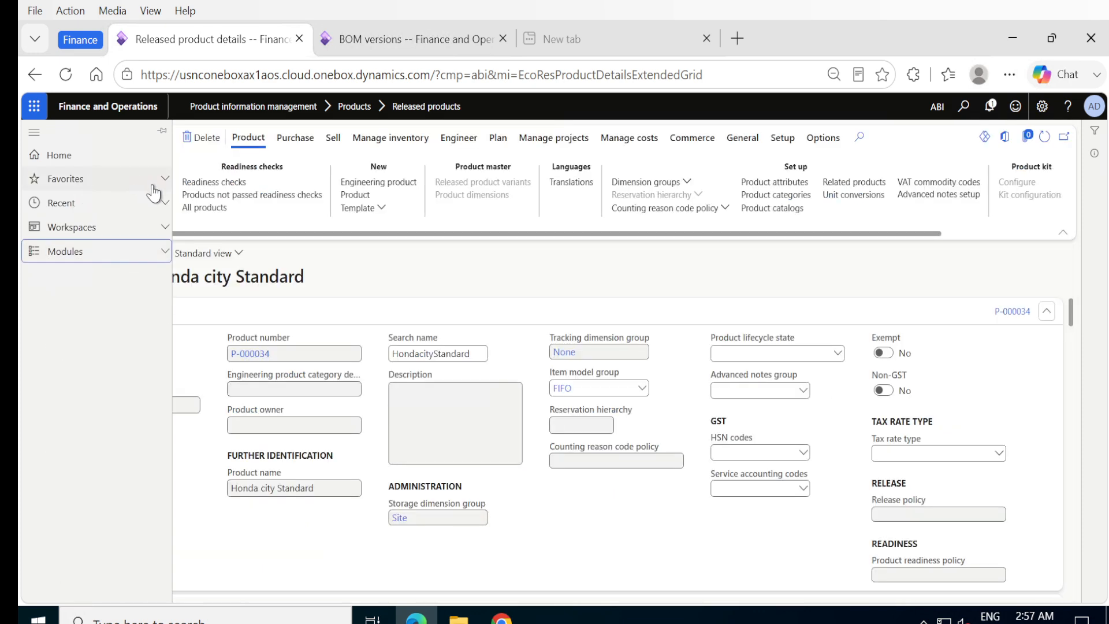
click(308, 326)
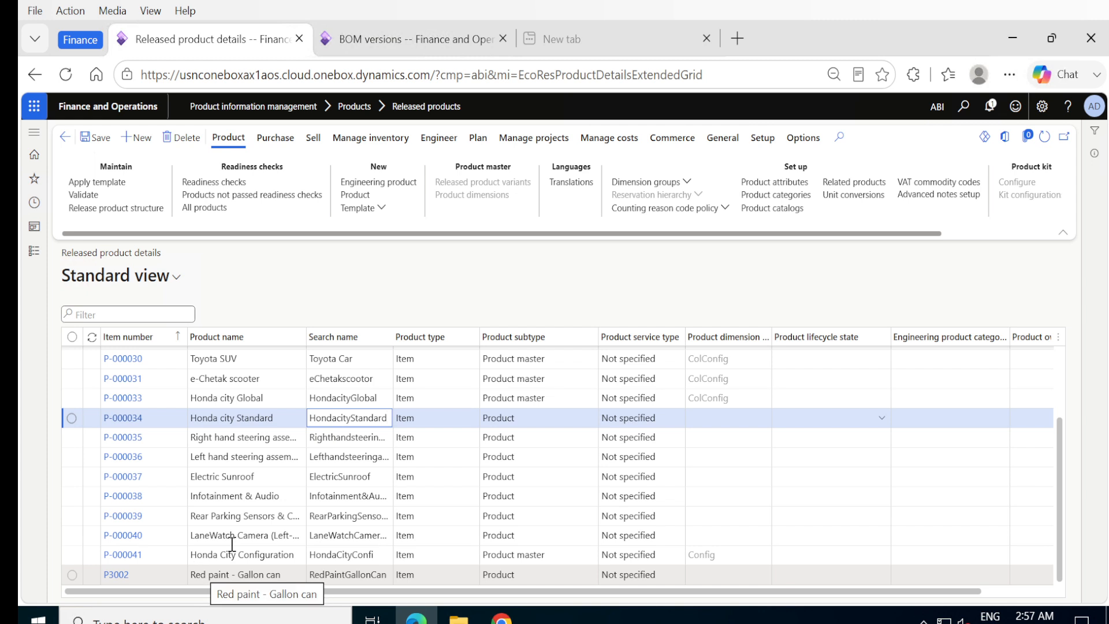
Switch the active company to ABIN while staying on the released products.
click(963, 106)
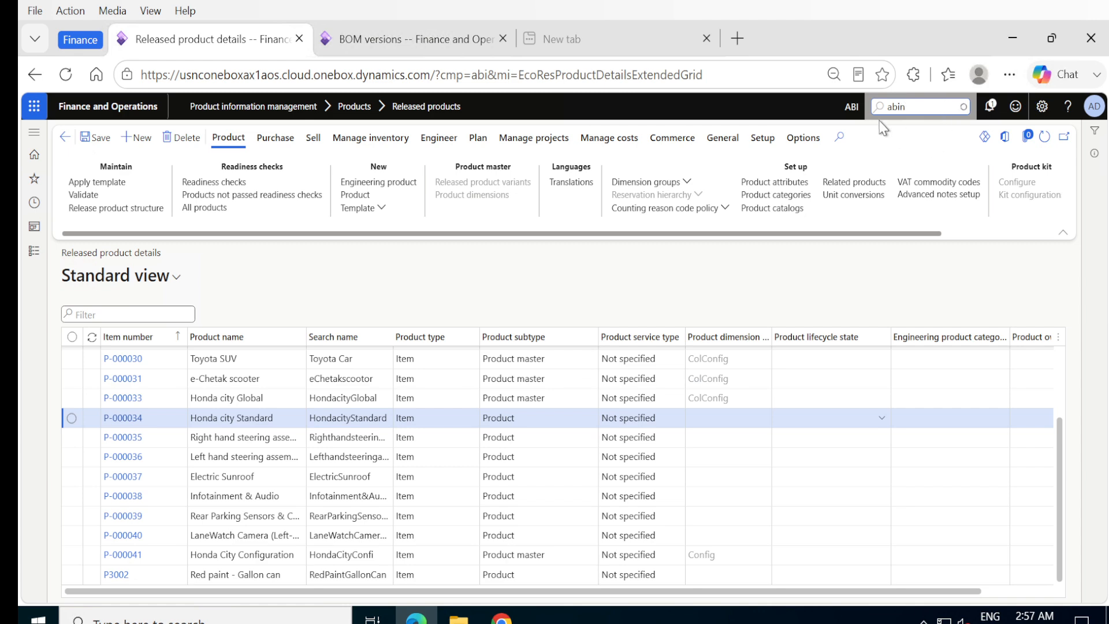
click(851, 109)
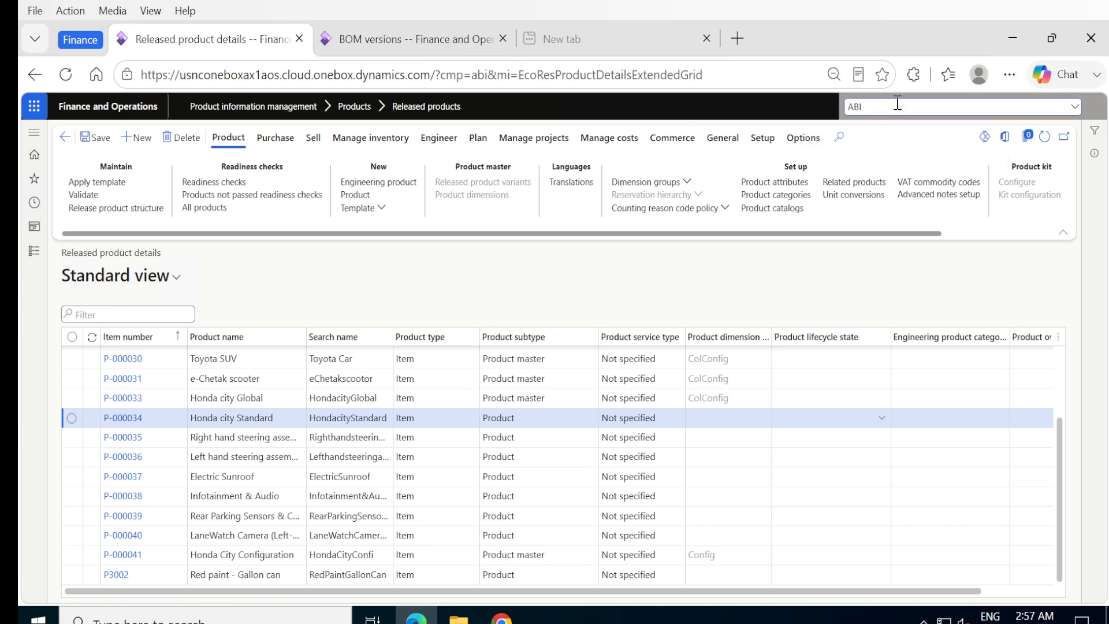
text(n)
click(869, 127)
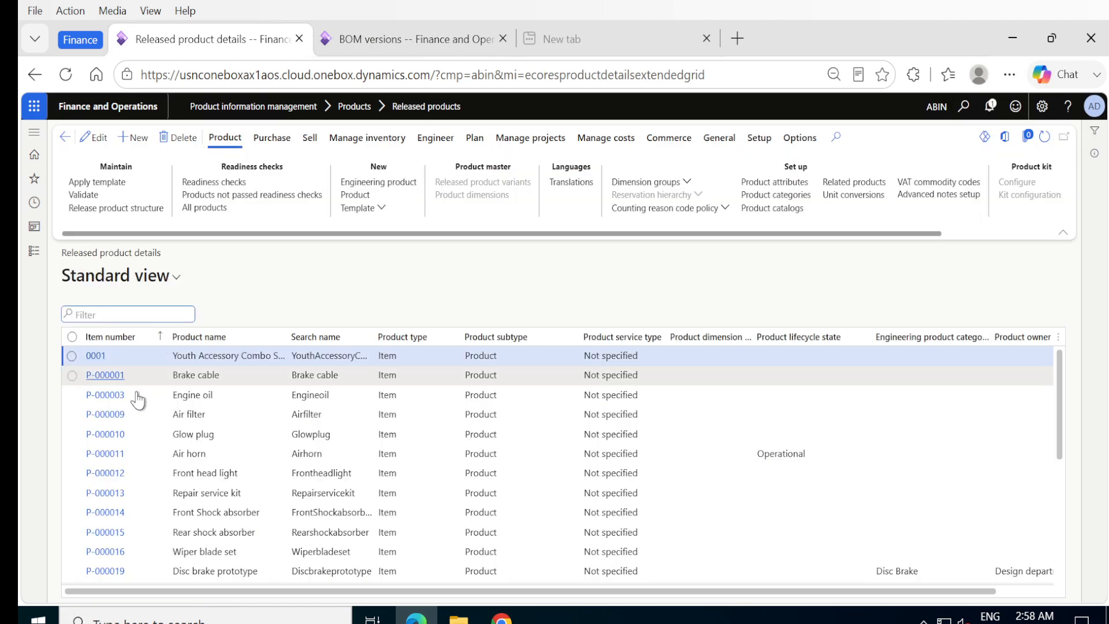
Open released product P-000042, AB Honda city config., and display its BOM versions.
scroll(152, 558, down, 5)
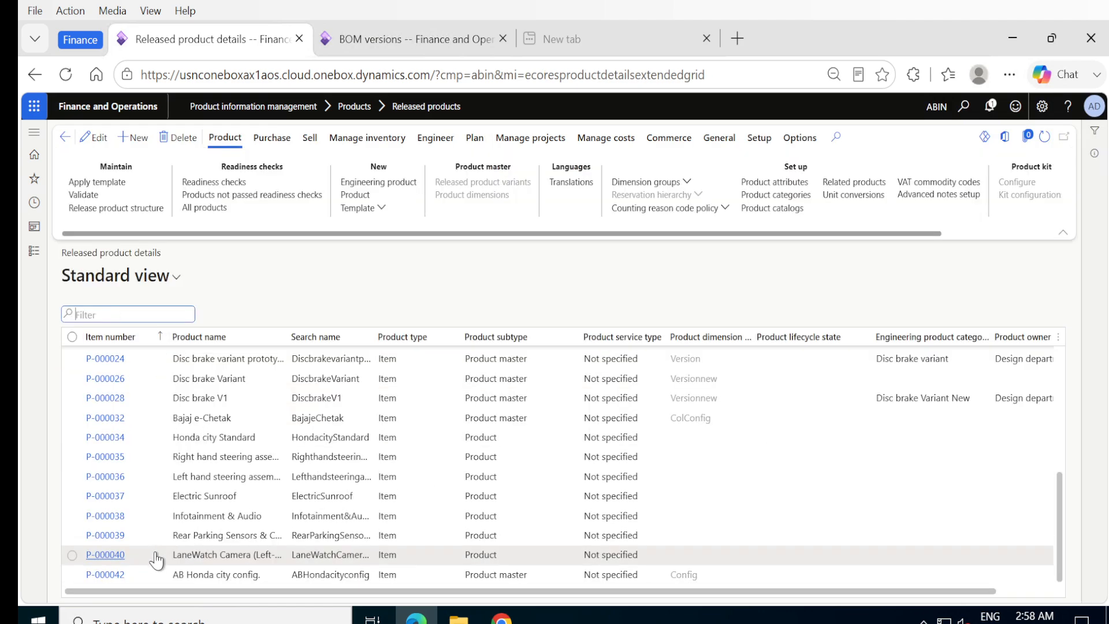
click(115, 583)
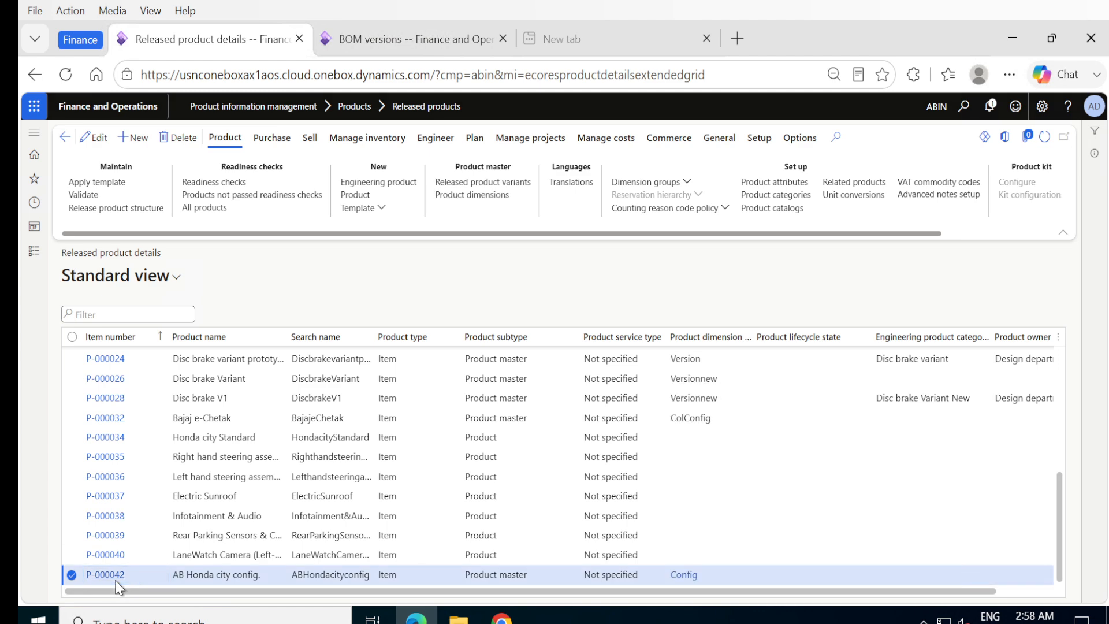
click(115, 580)
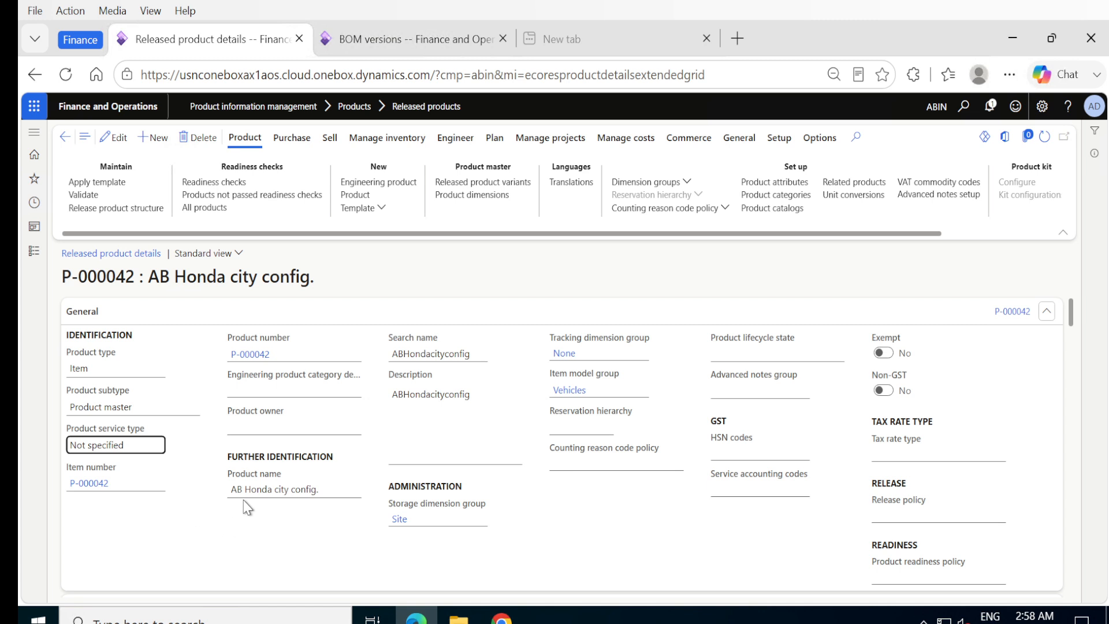
click(457, 141)
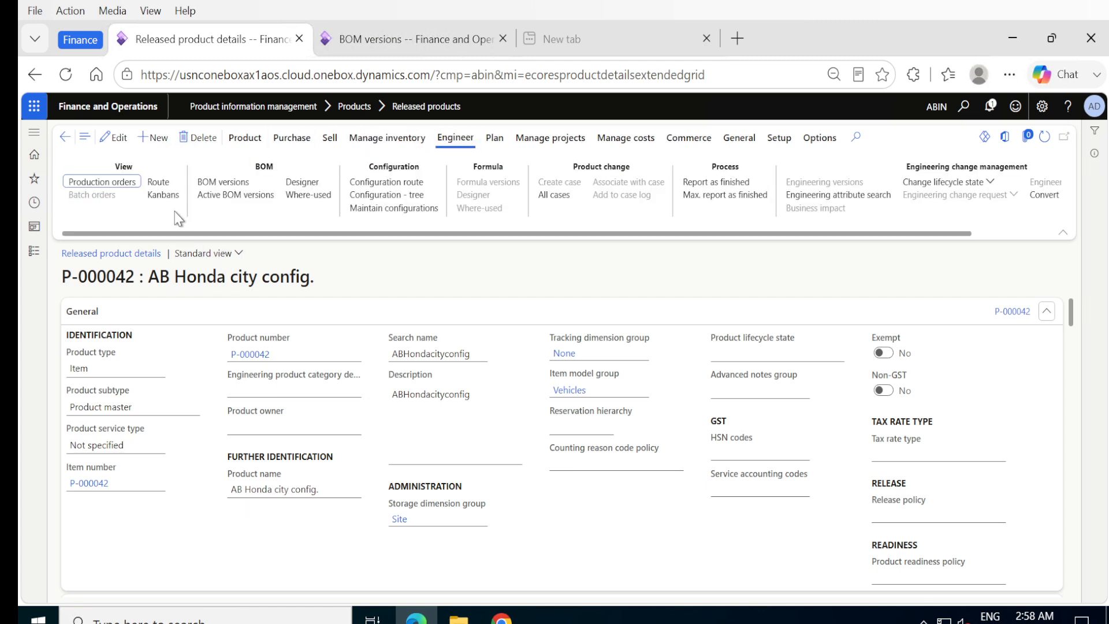
click(223, 183)
Try to add P-000034, HondacityStandard, as a new component line after the selected line of AB Honda city Global BOM.
scroll(472, 499, down, 3)
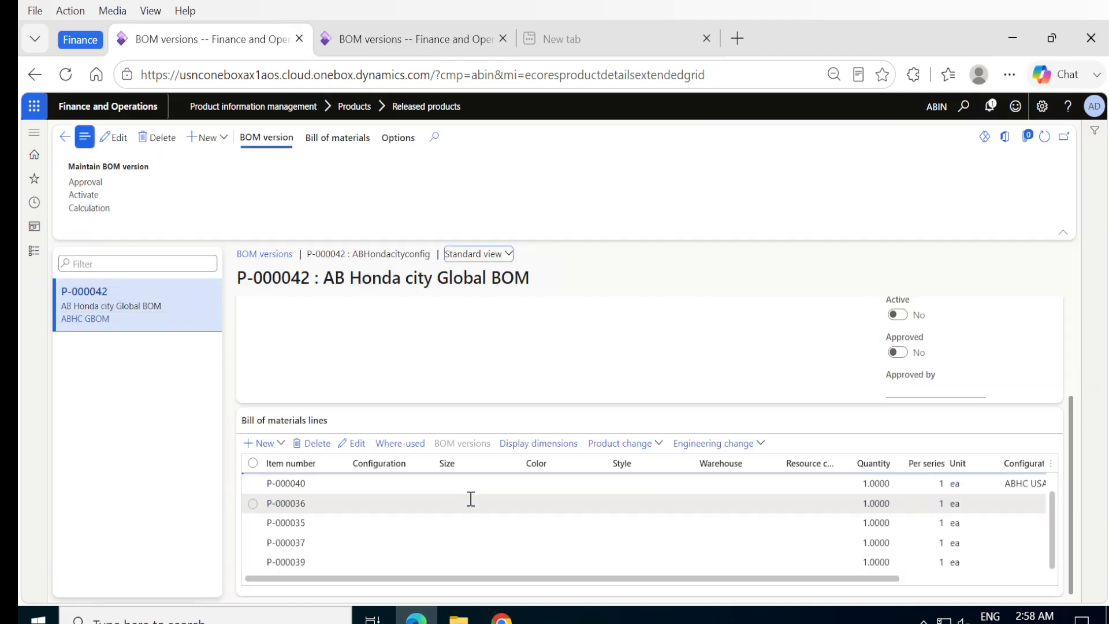
click(250, 445)
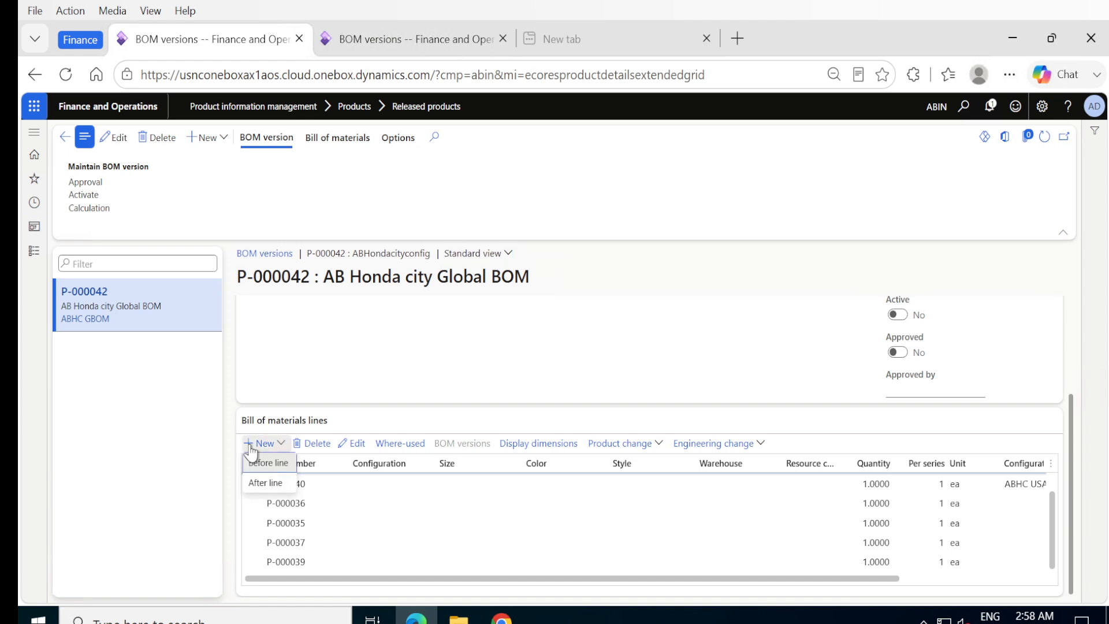
click(271, 490)
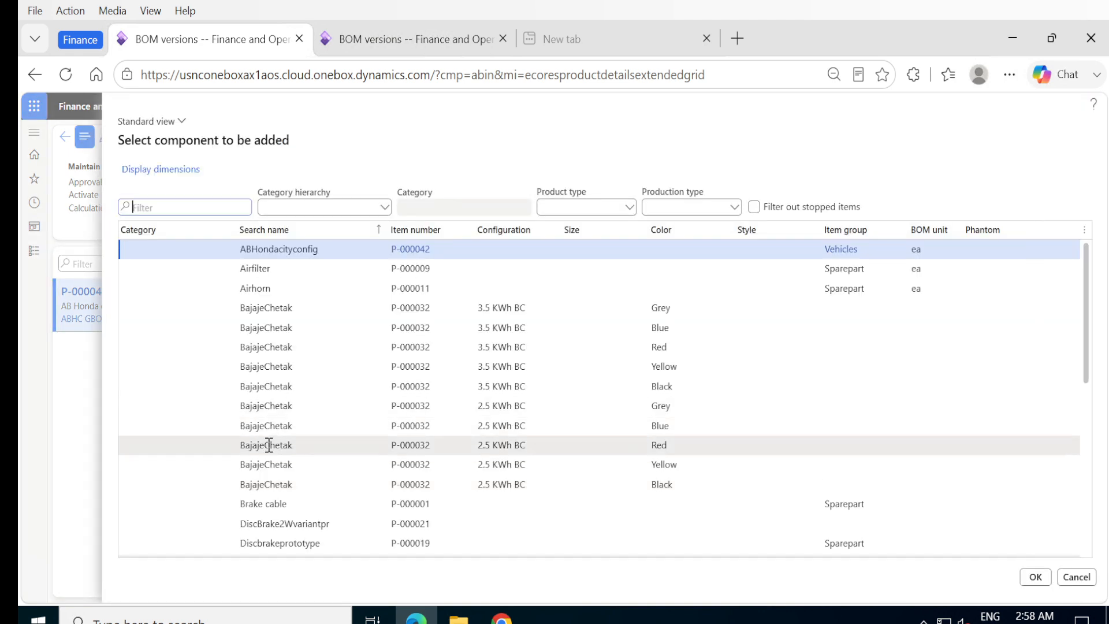
scroll(269, 445, down, 5)
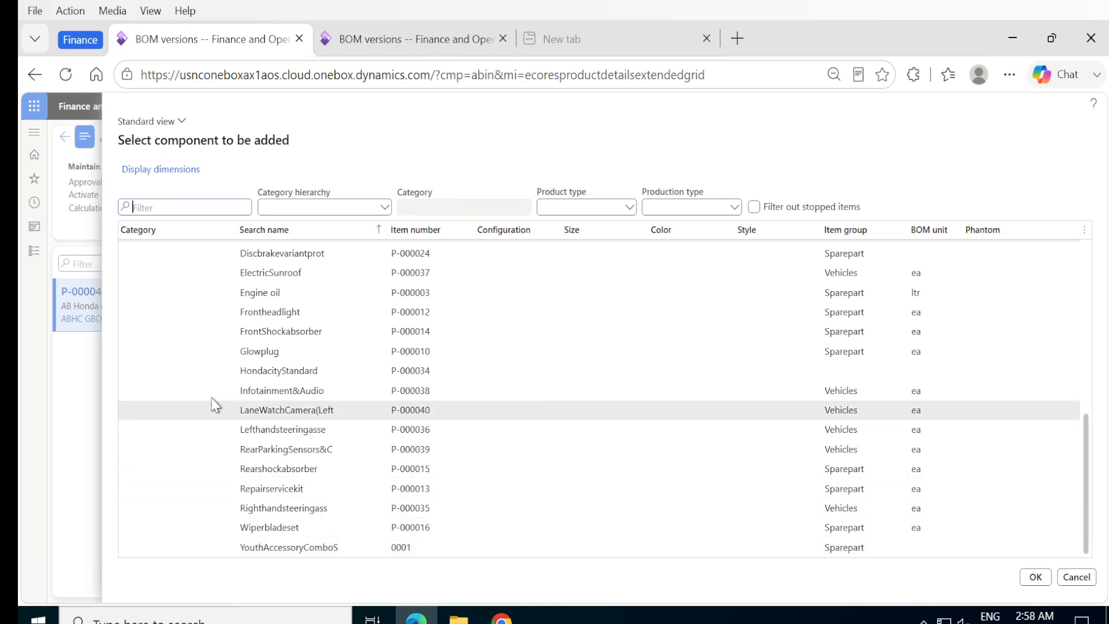
click(241, 370)
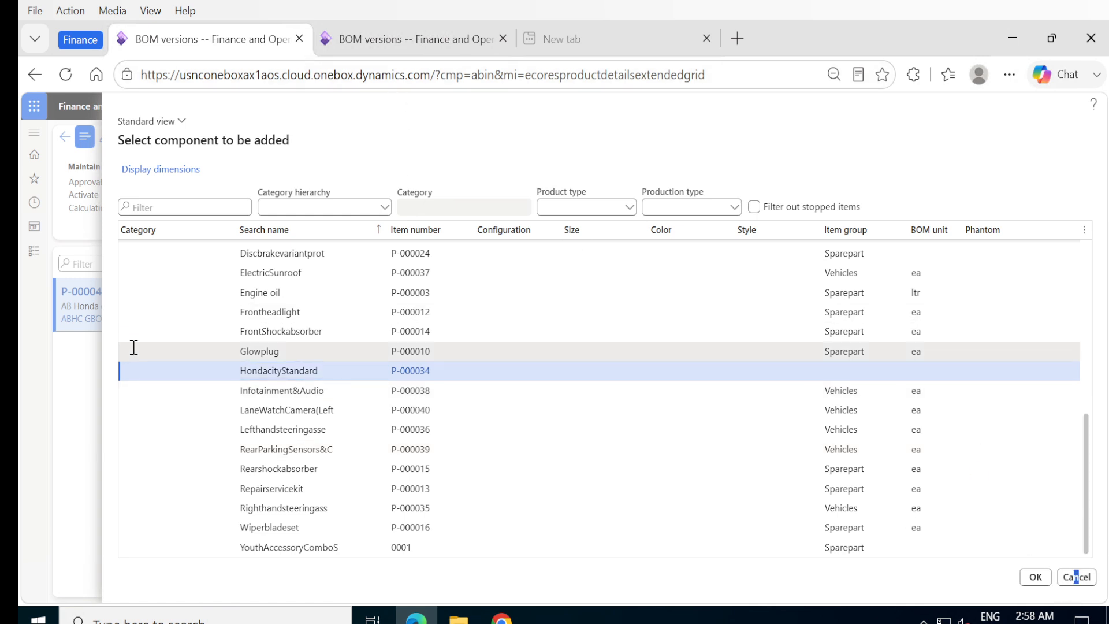
click(65, 75)
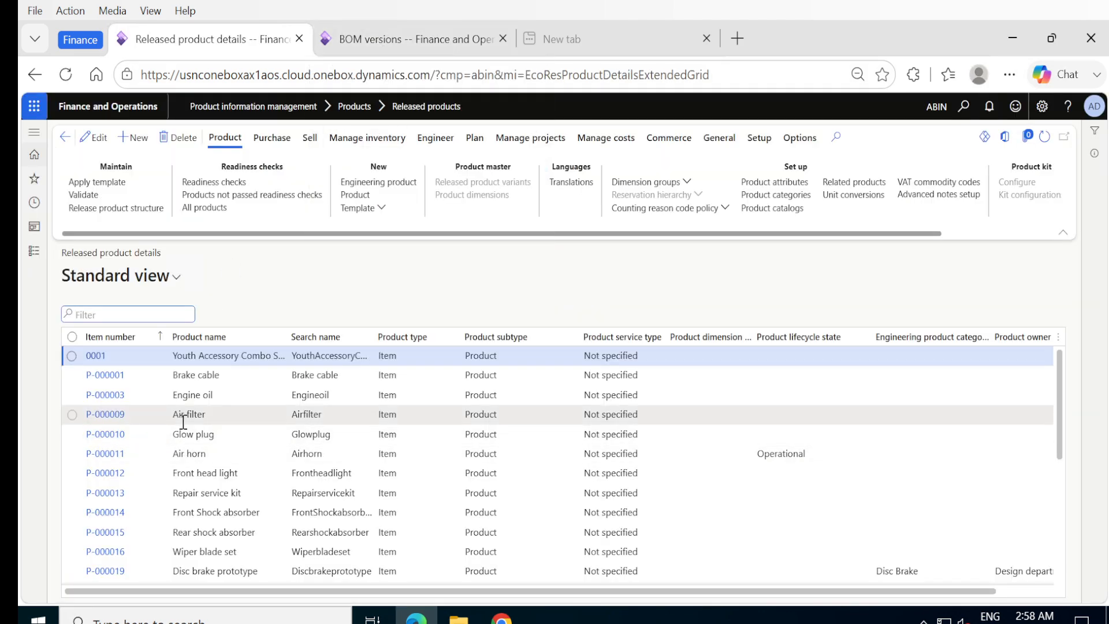
Open released product P-000034, Honda city Standard, in ABIN and show its product maintenance options.
scroll(130, 503, down, 5)
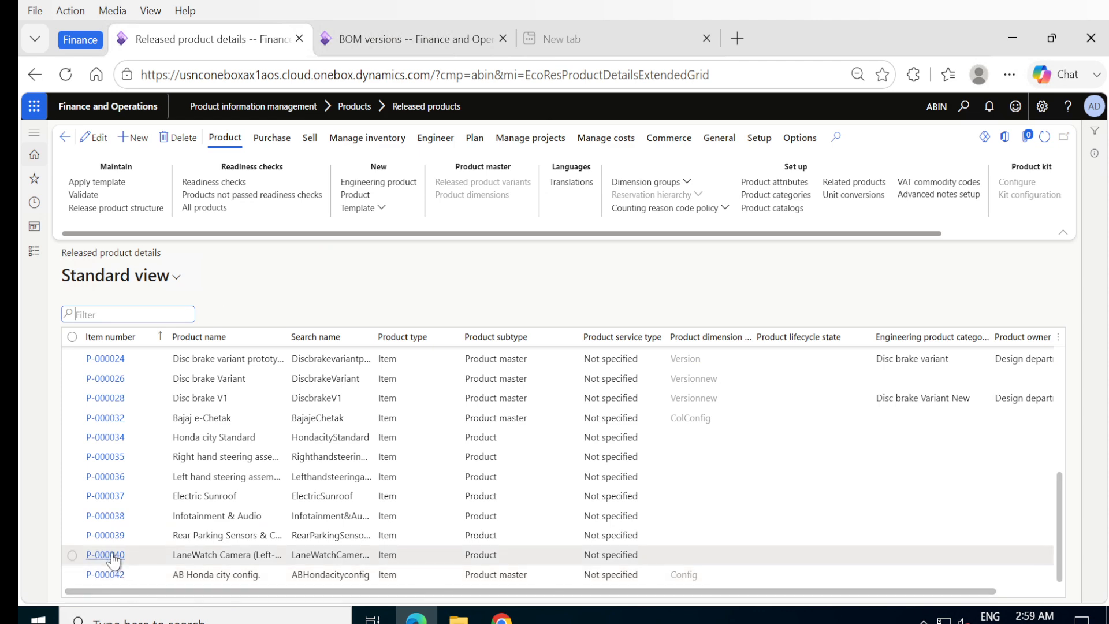
click(97, 440)
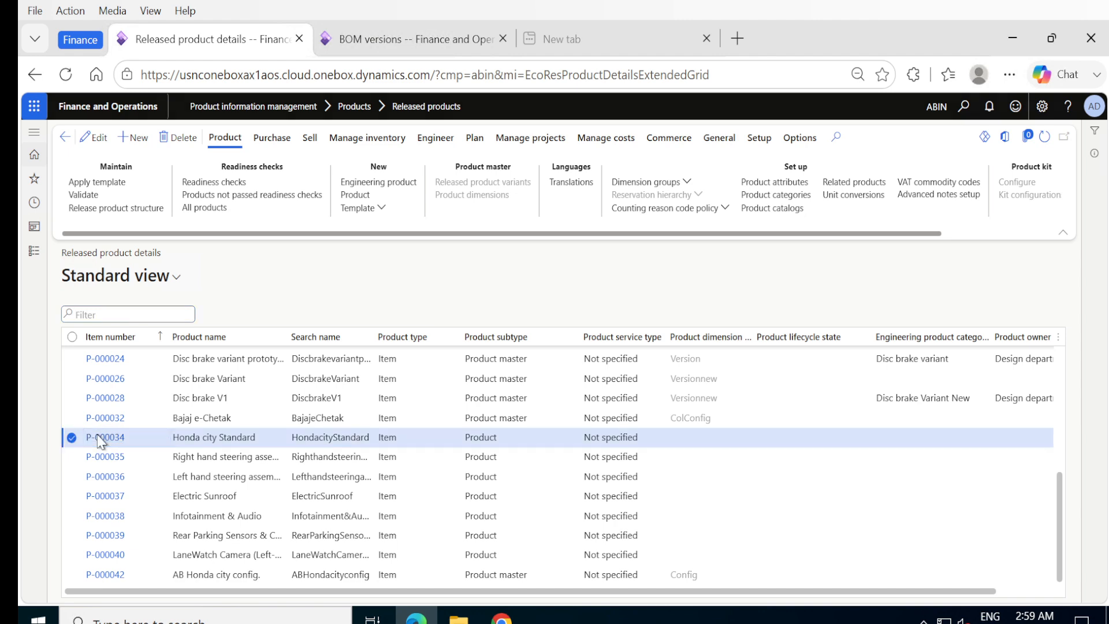
click(102, 440)
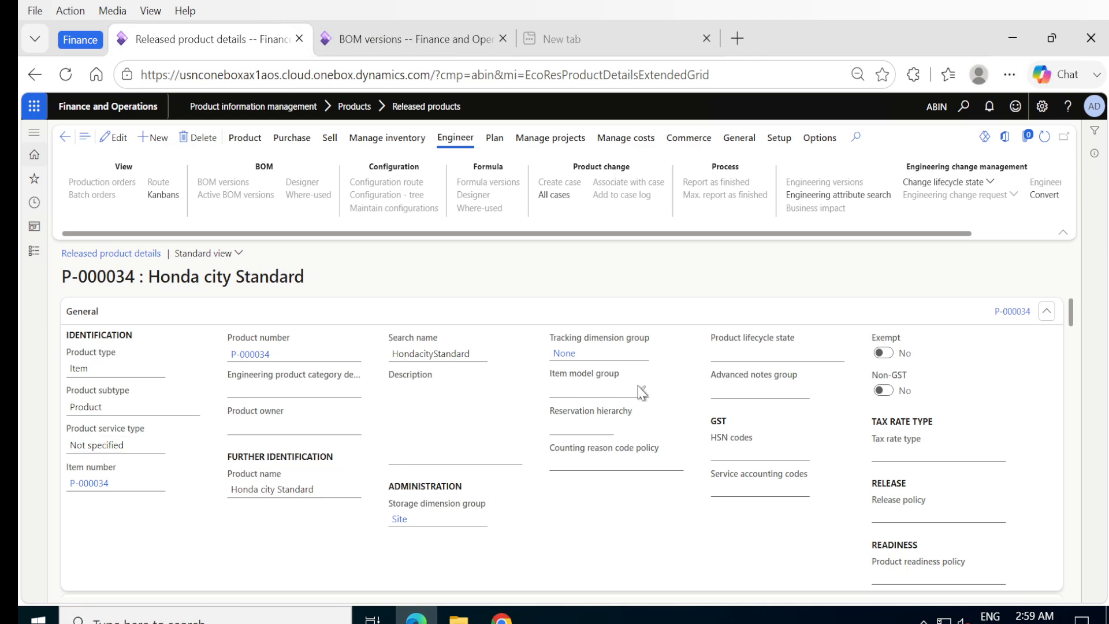
click(244, 139)
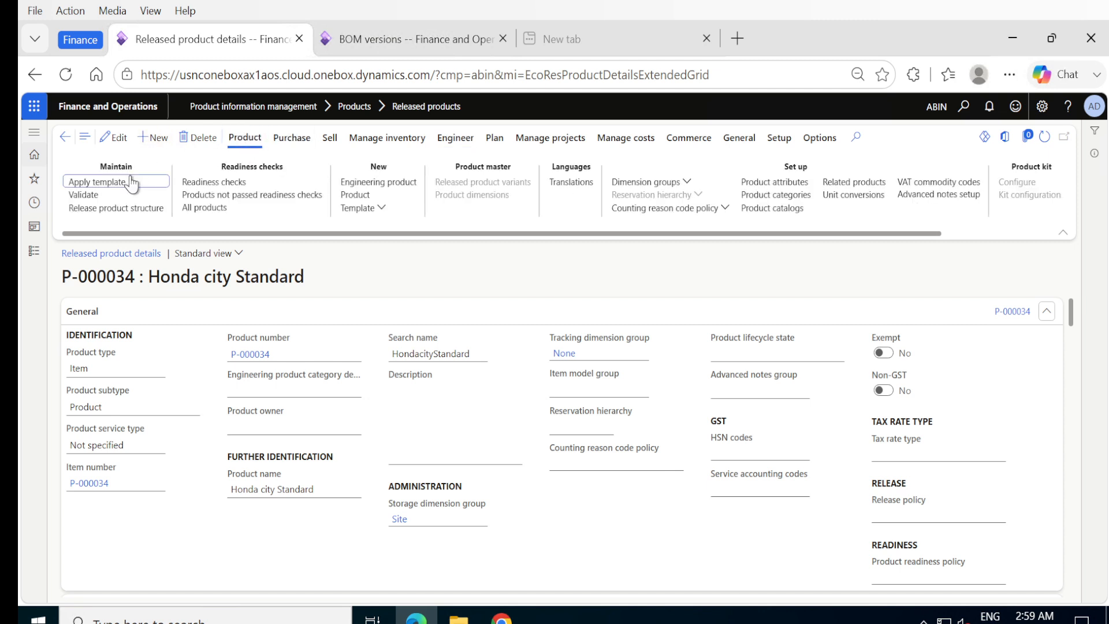
Apply the HC Configuration template, marked as default, to released product P-000034, Honda city Standard.
click(97, 182)
click(904, 225)
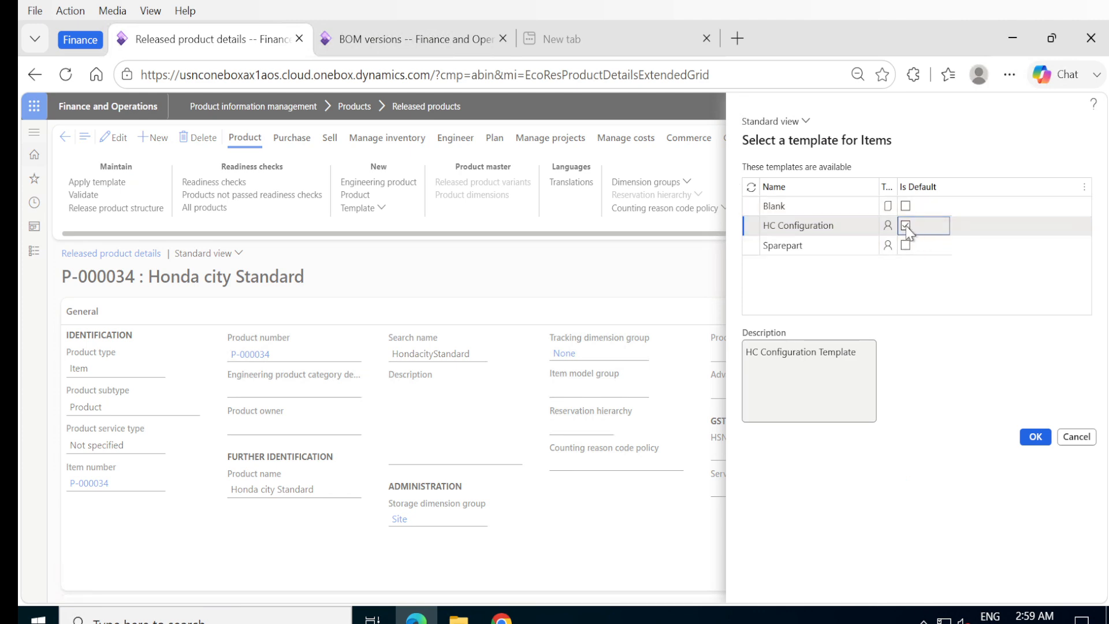
click(905, 226)
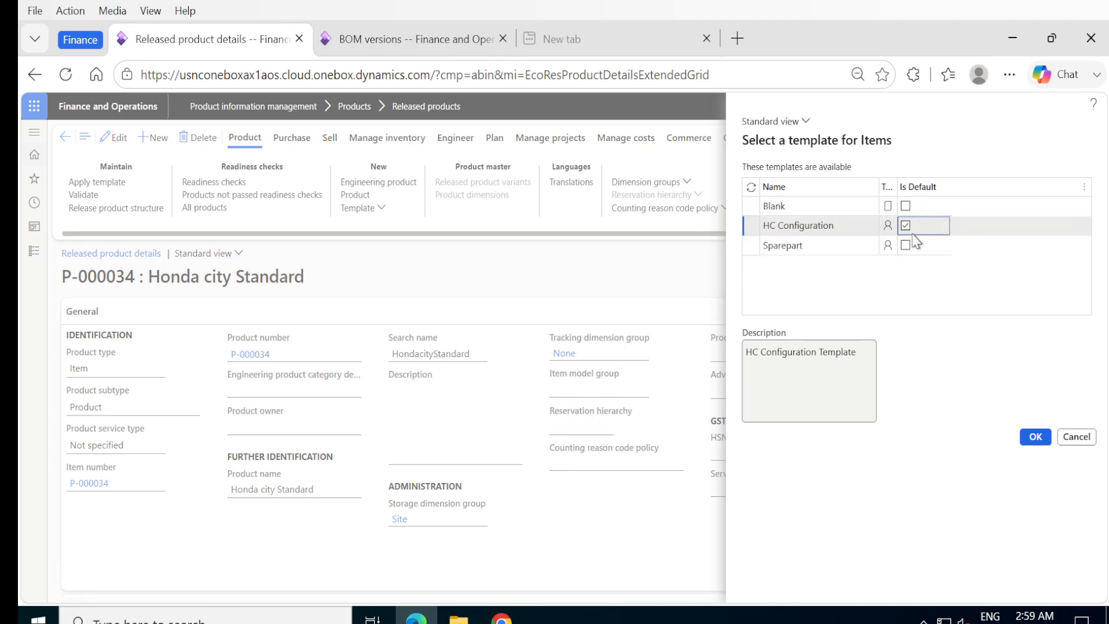
click(1038, 438)
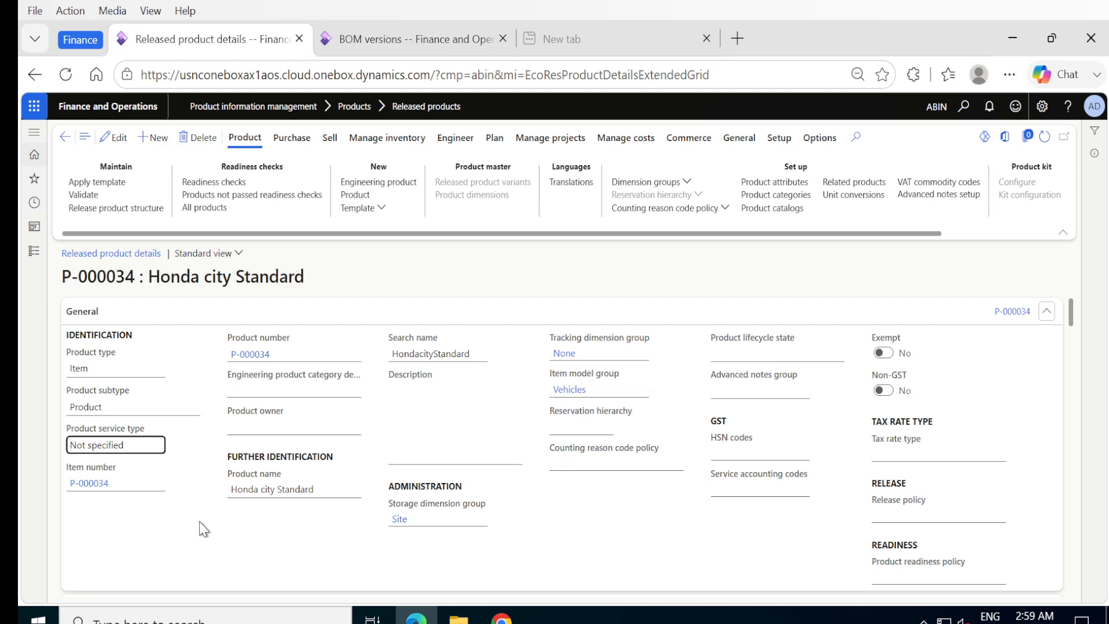
Examine Honda city Standard's purchase, sales, inventory, engineering, cost and financial dimension settings after applying the template.
scroll(203, 528, down, 3)
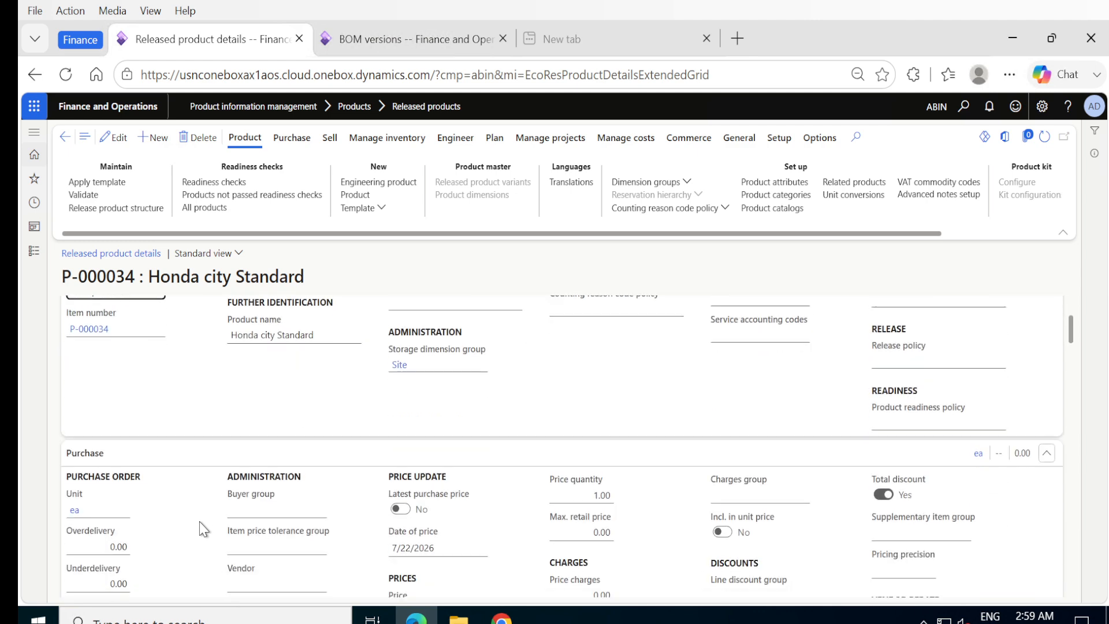
scroll(203, 528, down, 10)
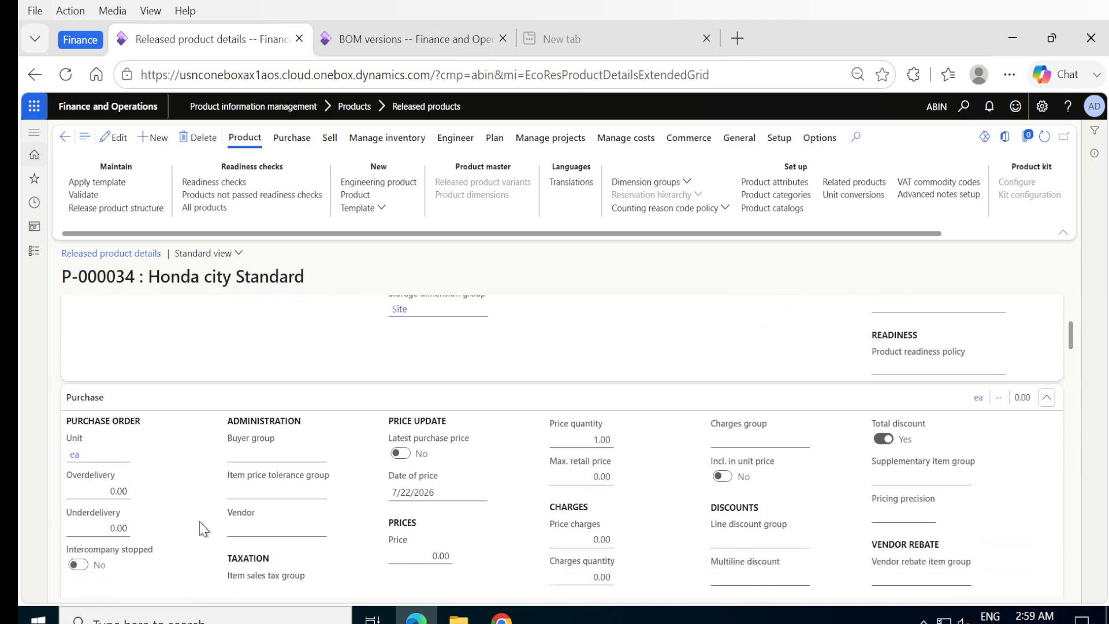
scroll(204, 528, up, 1)
scroll(204, 528, down, 5)
scroll(203, 529, down, 8)
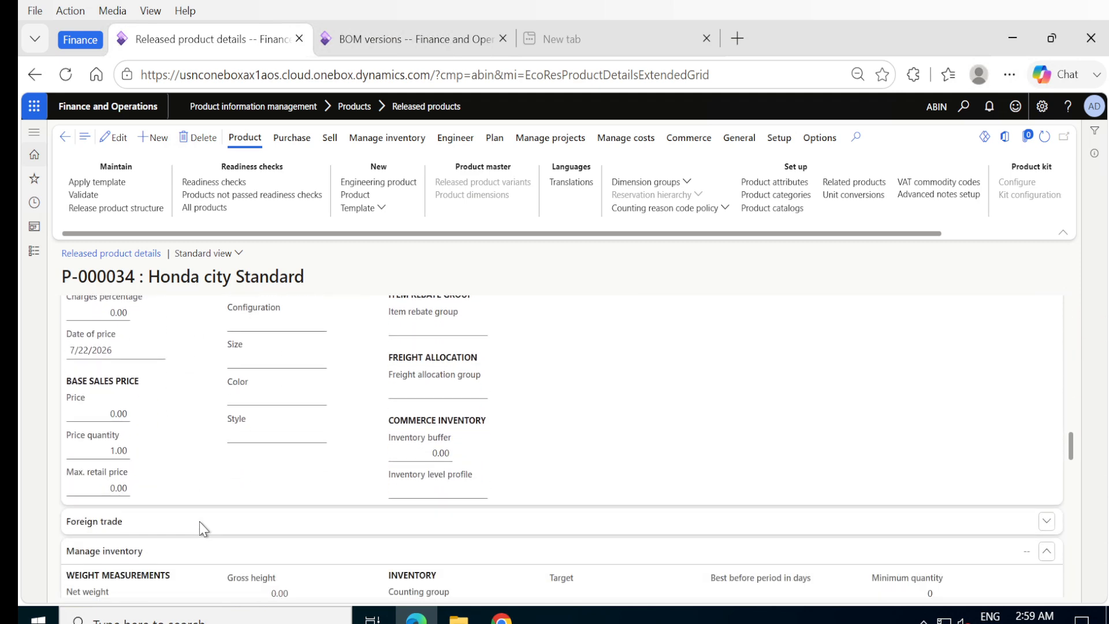
scroll(203, 528, down, 10)
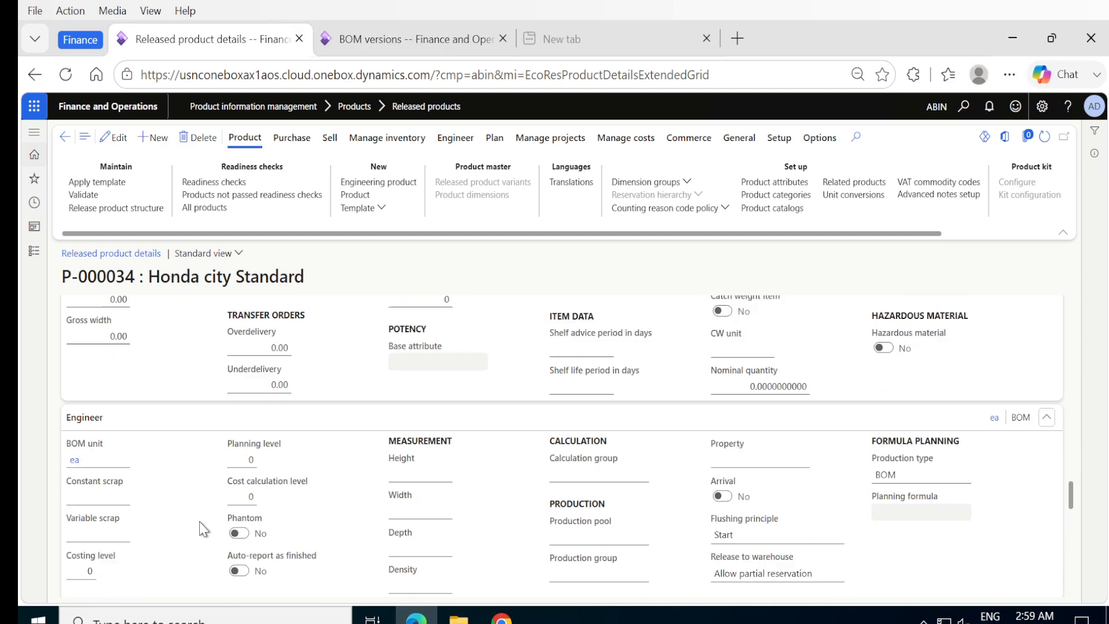
scroll(203, 529, up, 1)
scroll(203, 528, down, 3)
scroll(203, 528, down, 3)
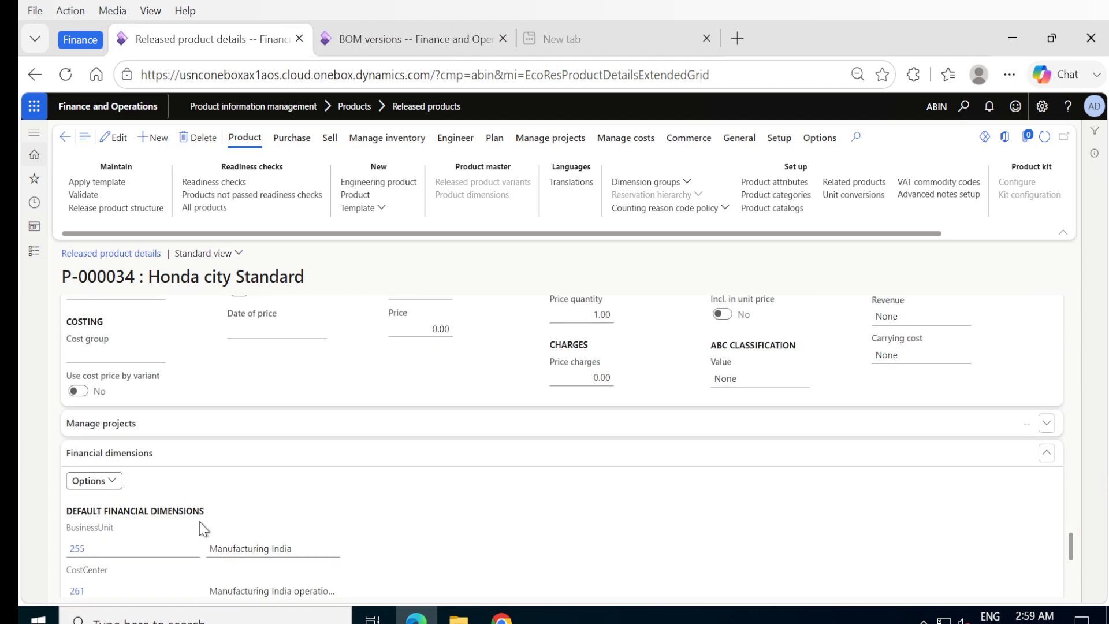
scroll(203, 529, up, 15)
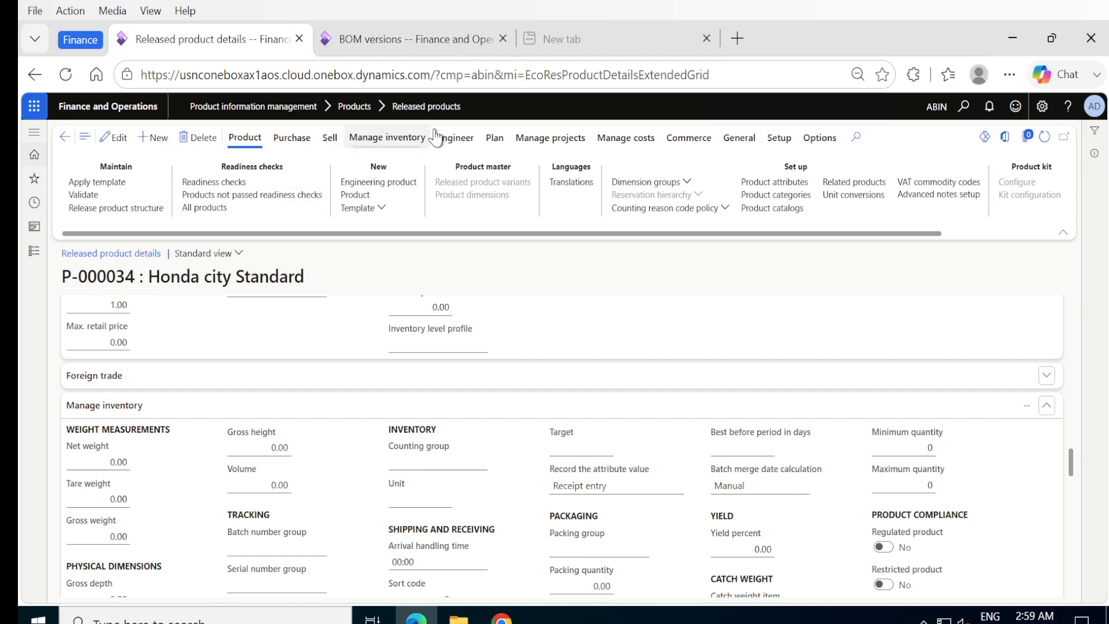
Check the BOM versions of Honda city Standard and return to its product details.
click(466, 146)
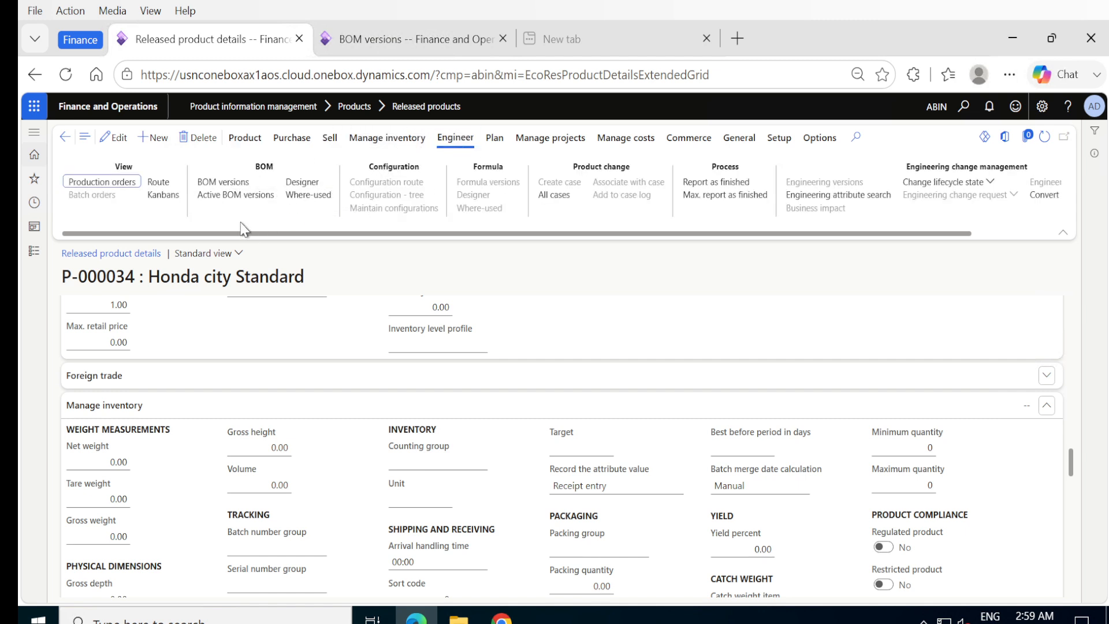
click(228, 181)
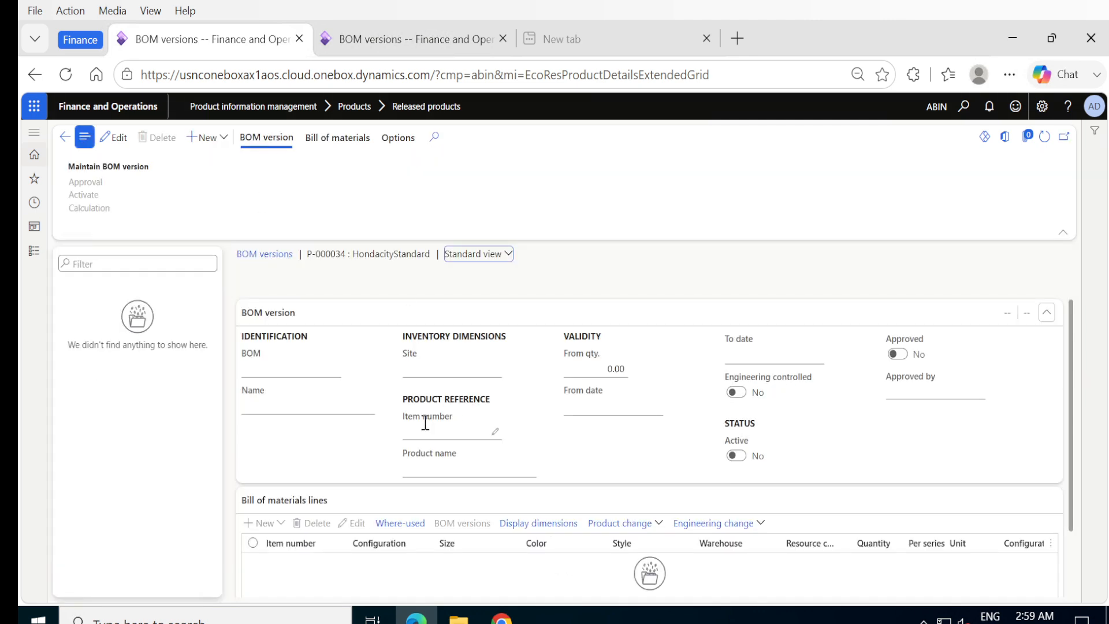
scroll(295, 361, down, 1)
scroll(294, 361, up, 1)
click(64, 137)
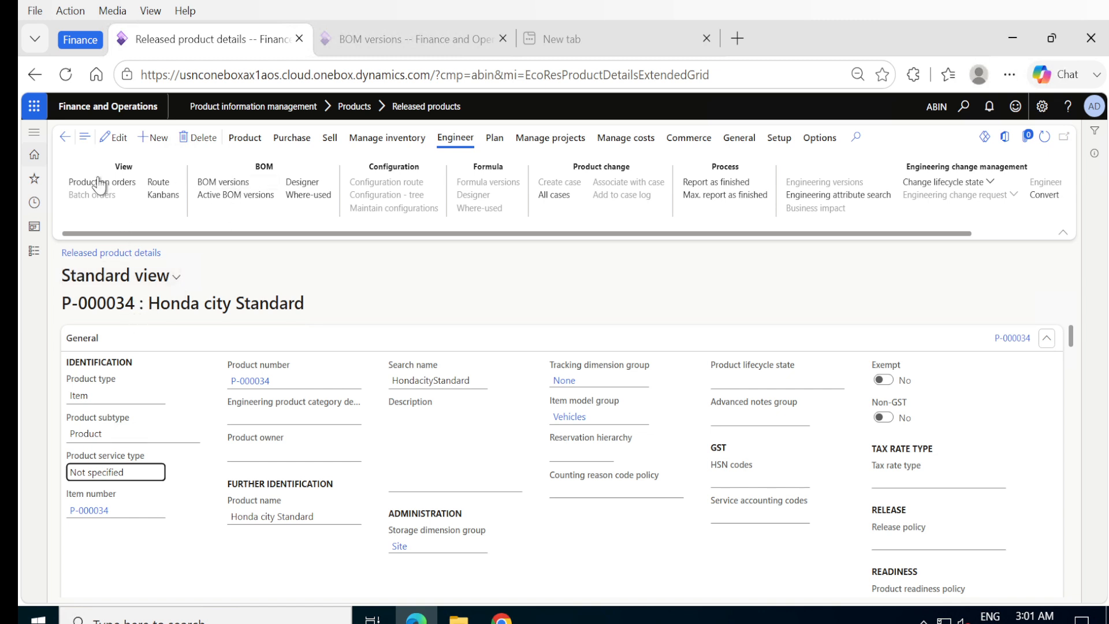
Open released product P-000042, AB Honda city config., from the product list and display its BOM versions.
click(65, 137)
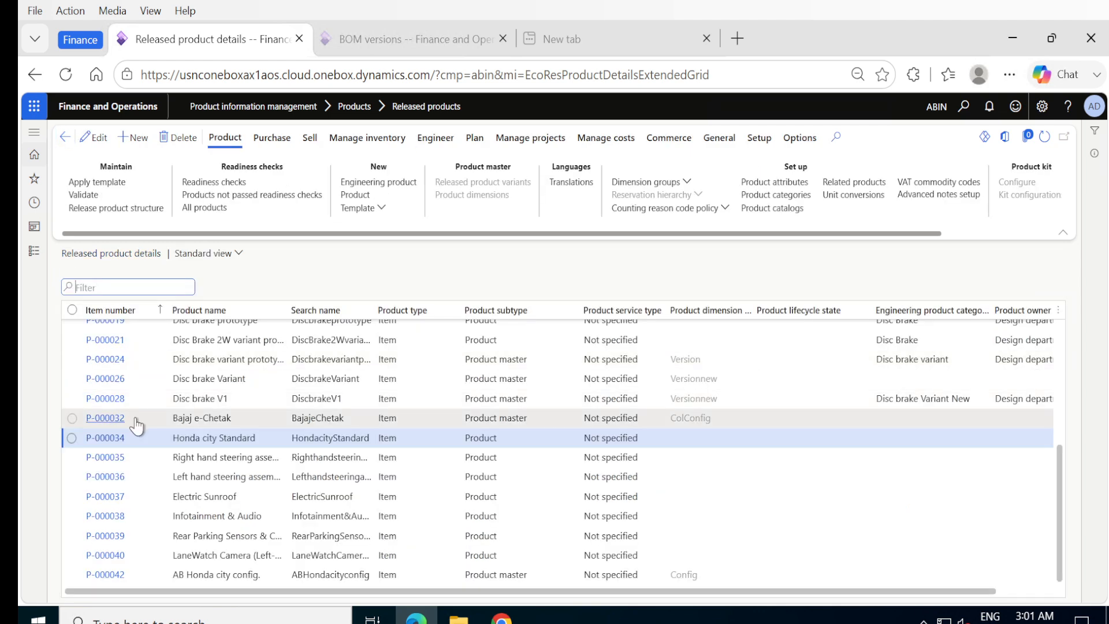
click(106, 575)
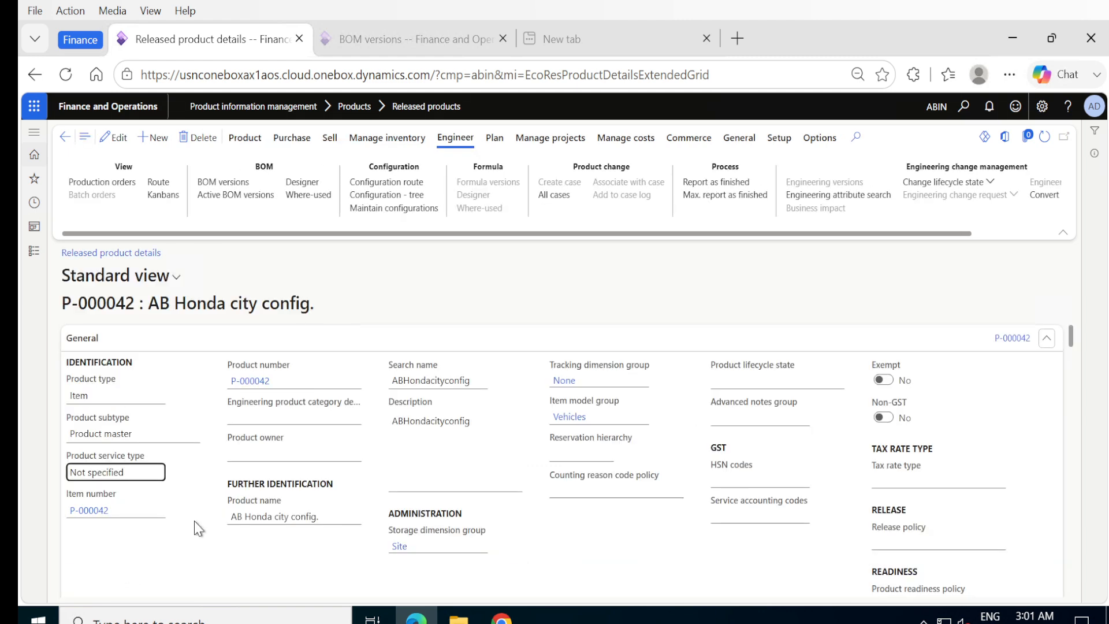
click(234, 188)
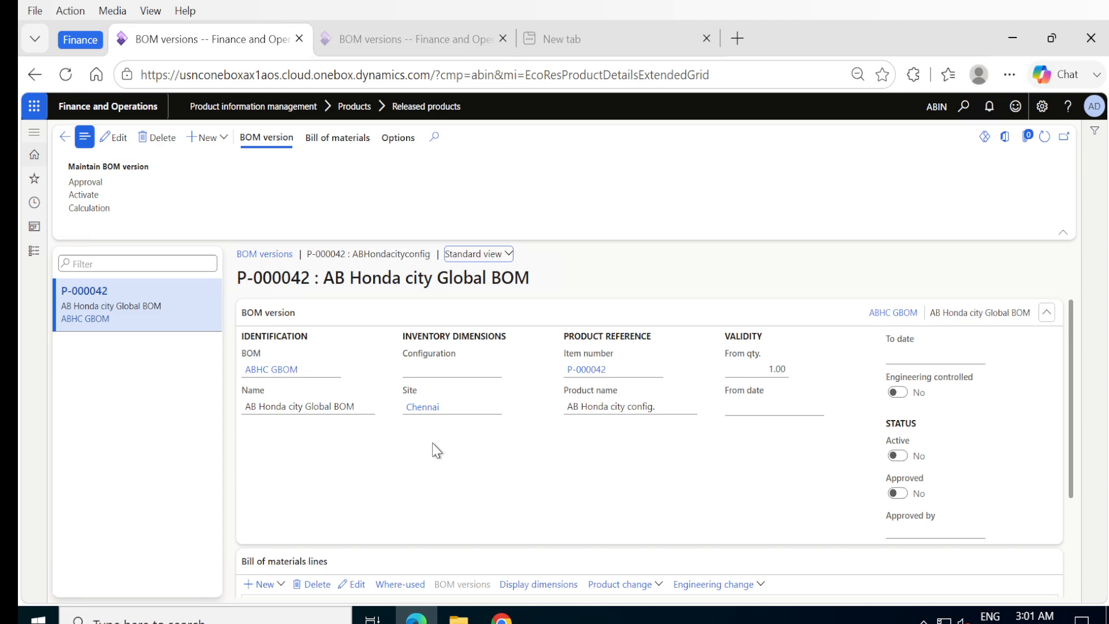
Add component P-000034, HondacityStandard, as a new line to the AB Honda city Global BOM.
scroll(435, 446, down, 2)
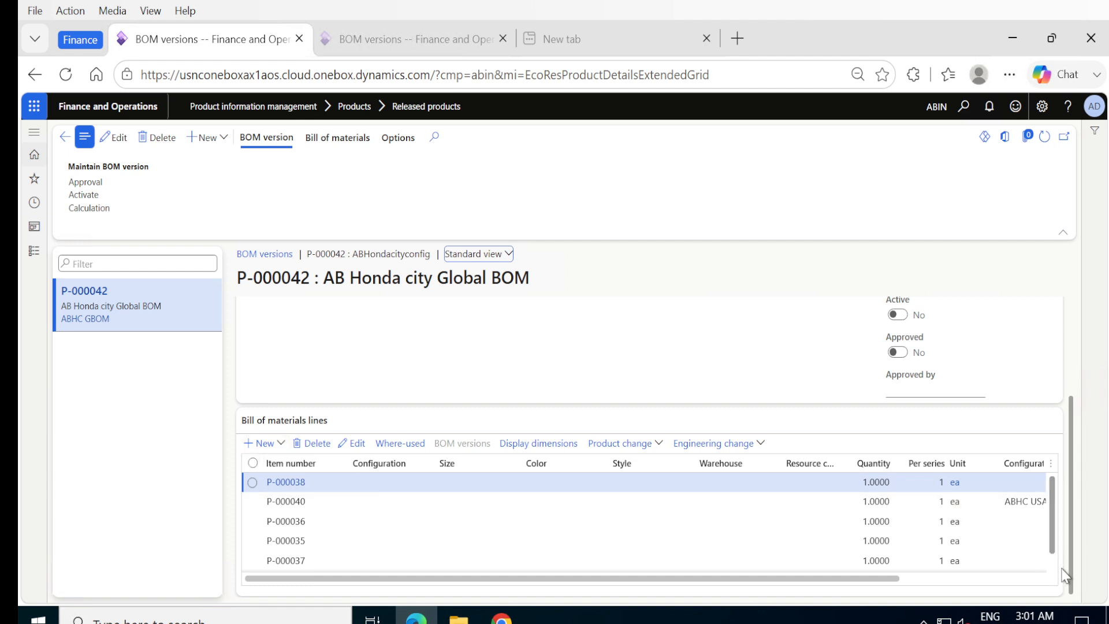
scroll(959, 532, down, 1)
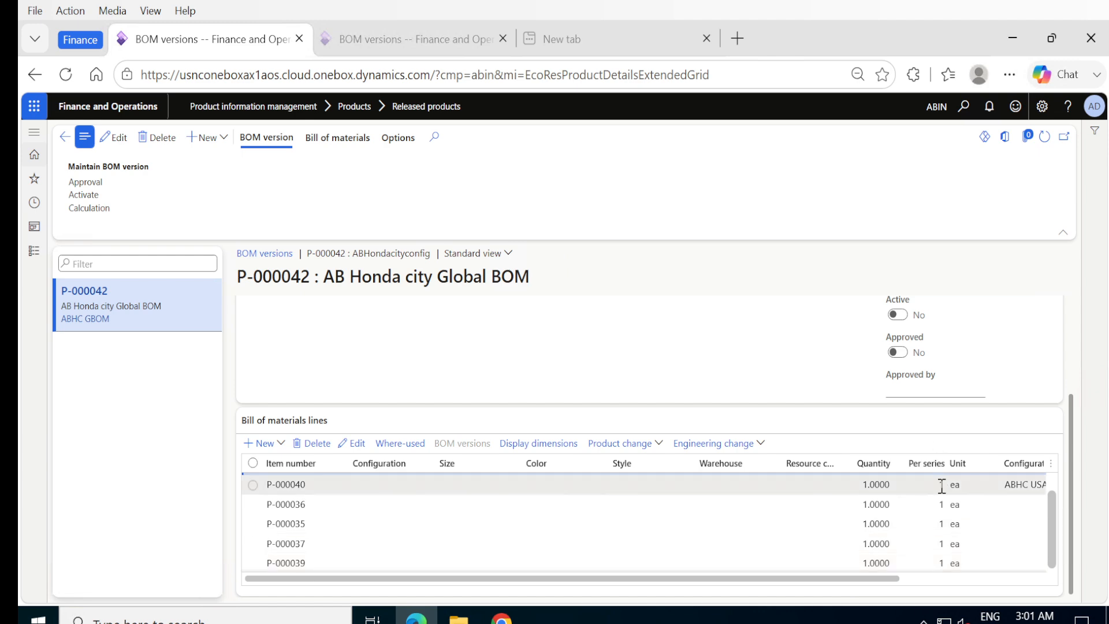
click(249, 449)
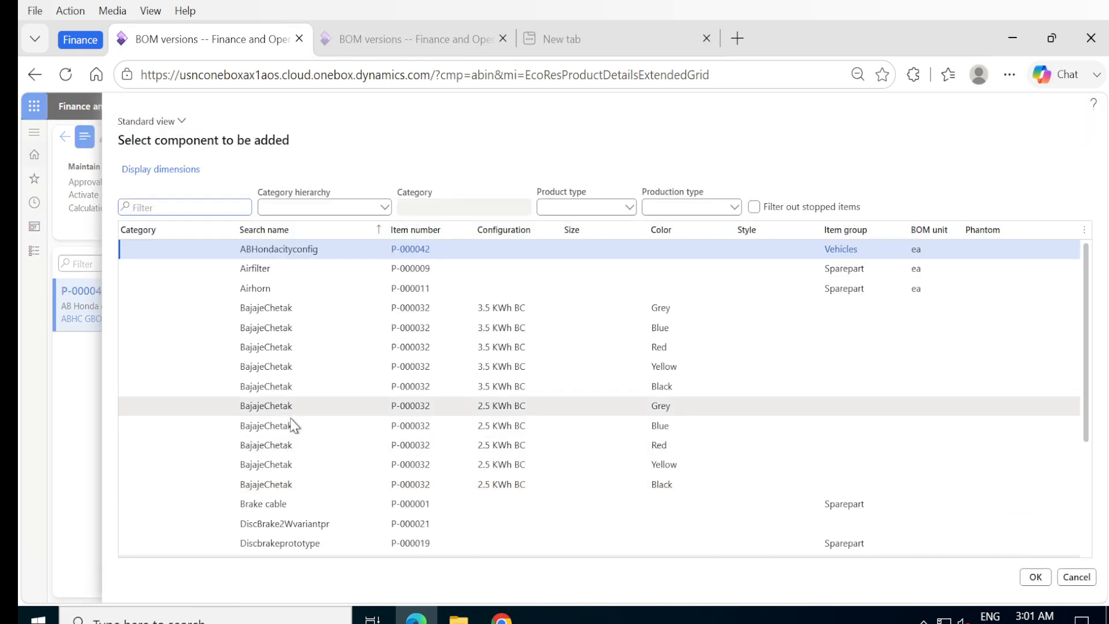
scroll(311, 442, down, 5)
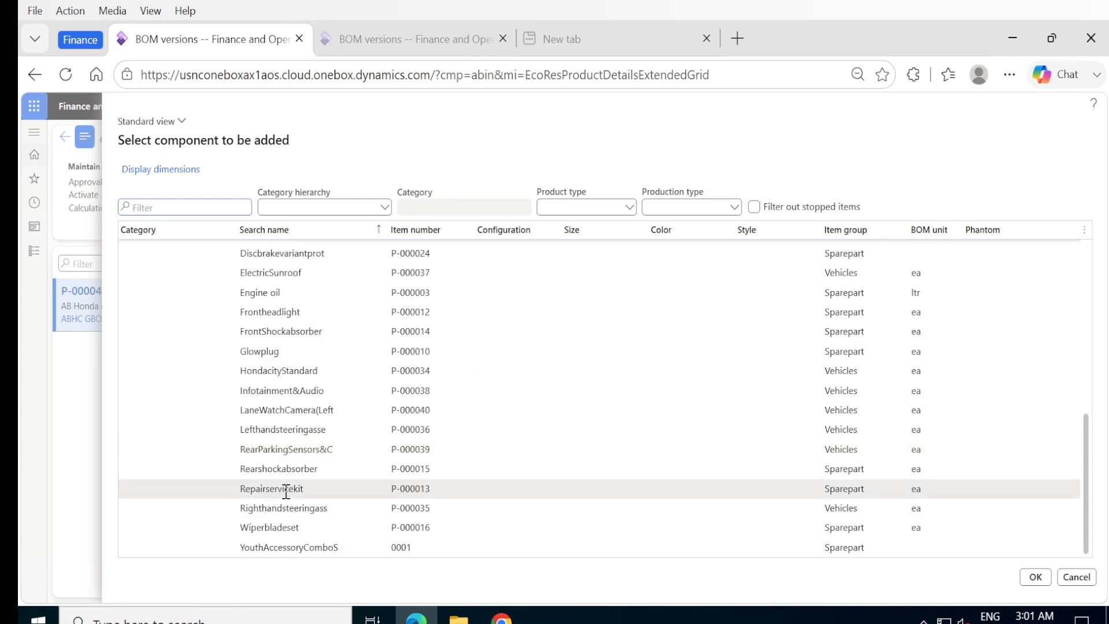
click(177, 376)
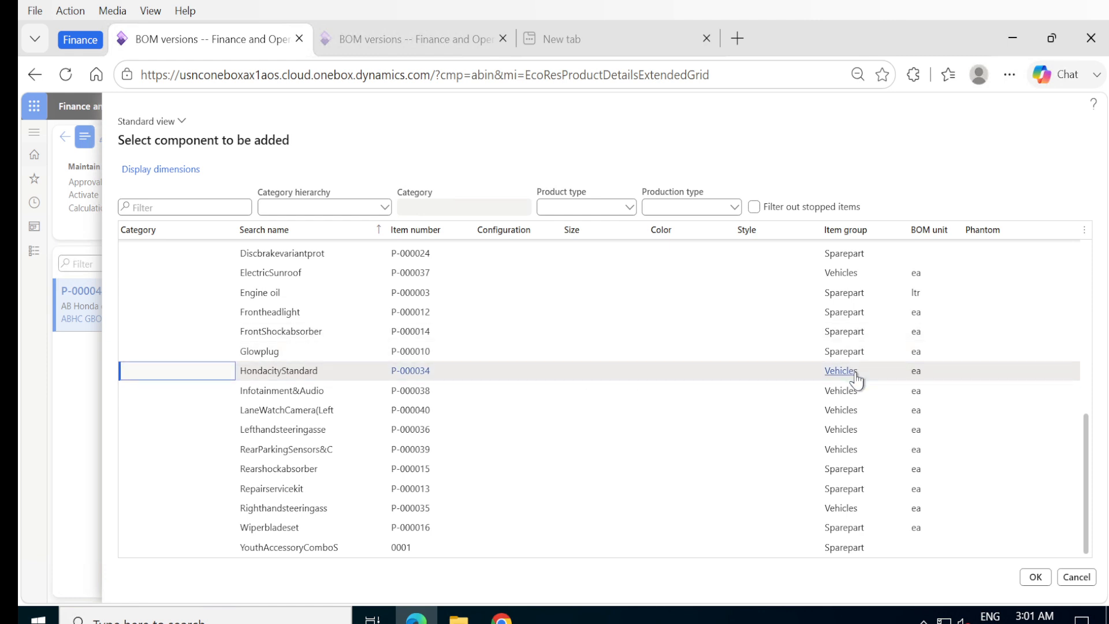
mouse_move(857, 380)
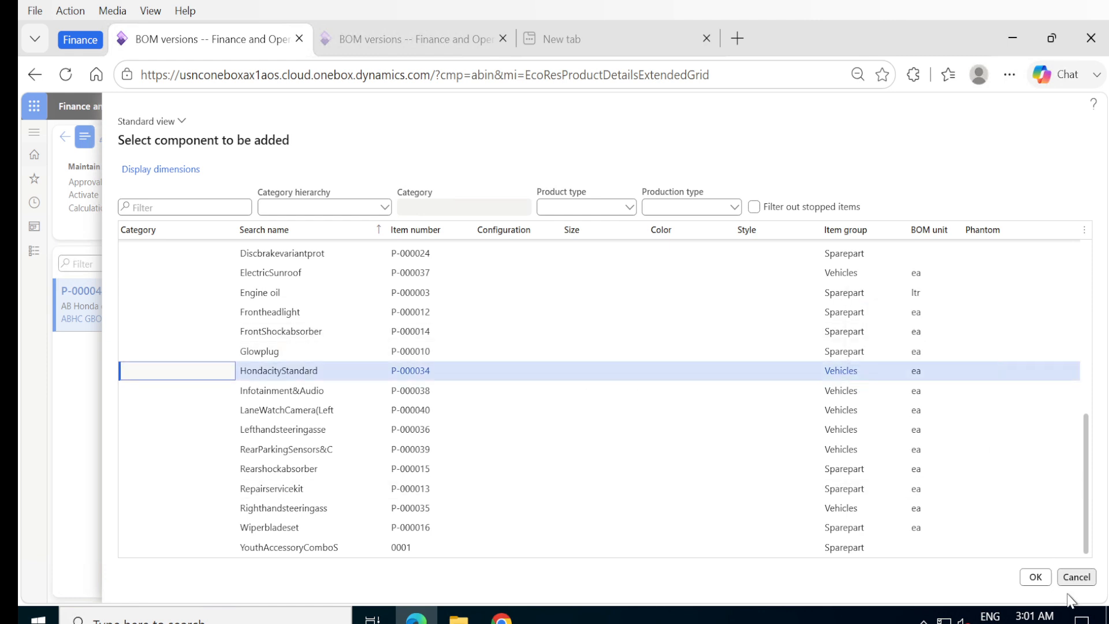
click(1035, 578)
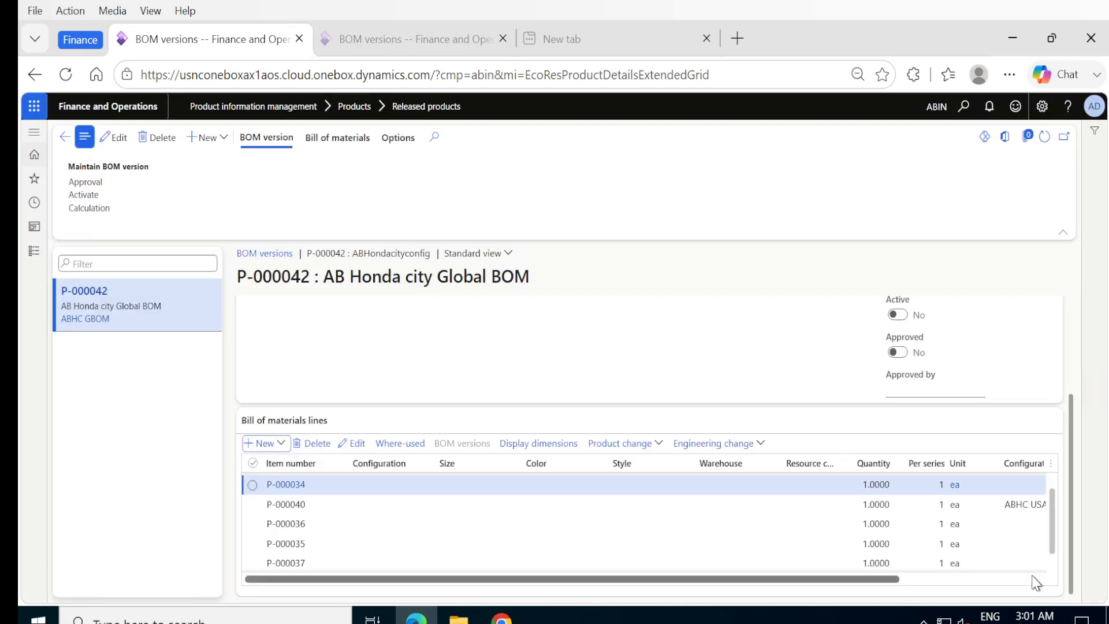
Rearrange the BOM line columns so Product name follows Item number and Configuration group follows Configuration.
drag(710, 580, 876, 564)
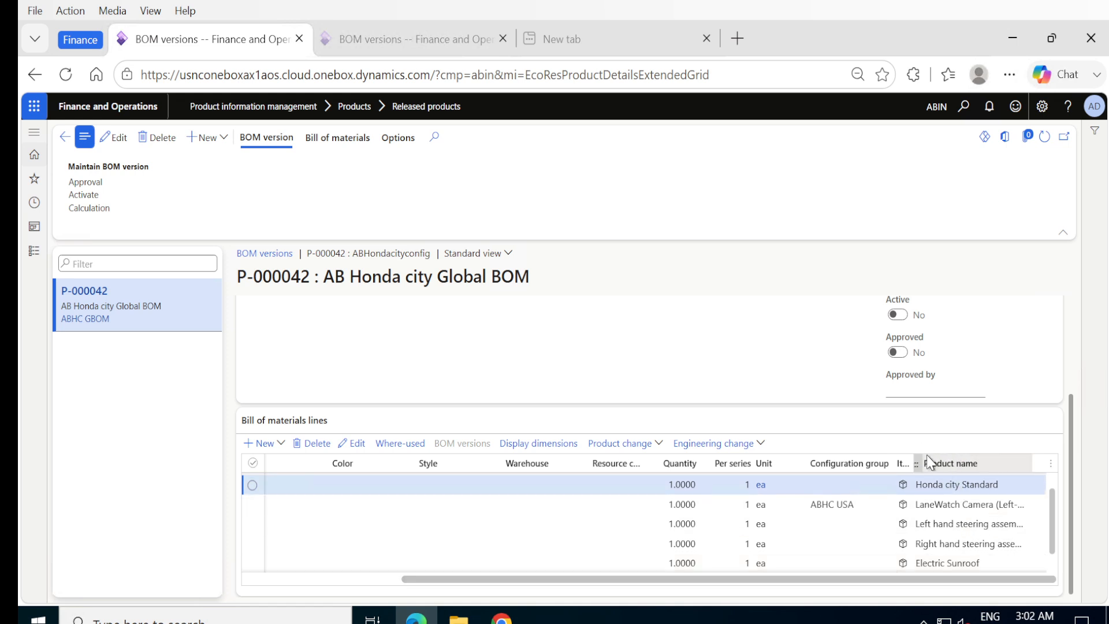
drag(928, 465, 272, 513)
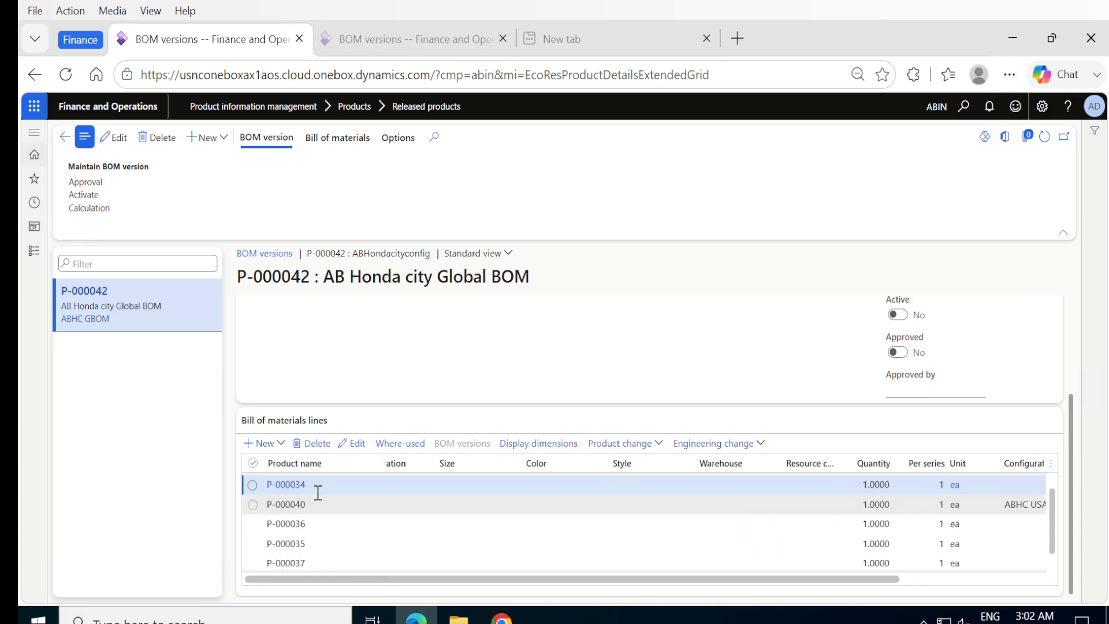
click(975, 580)
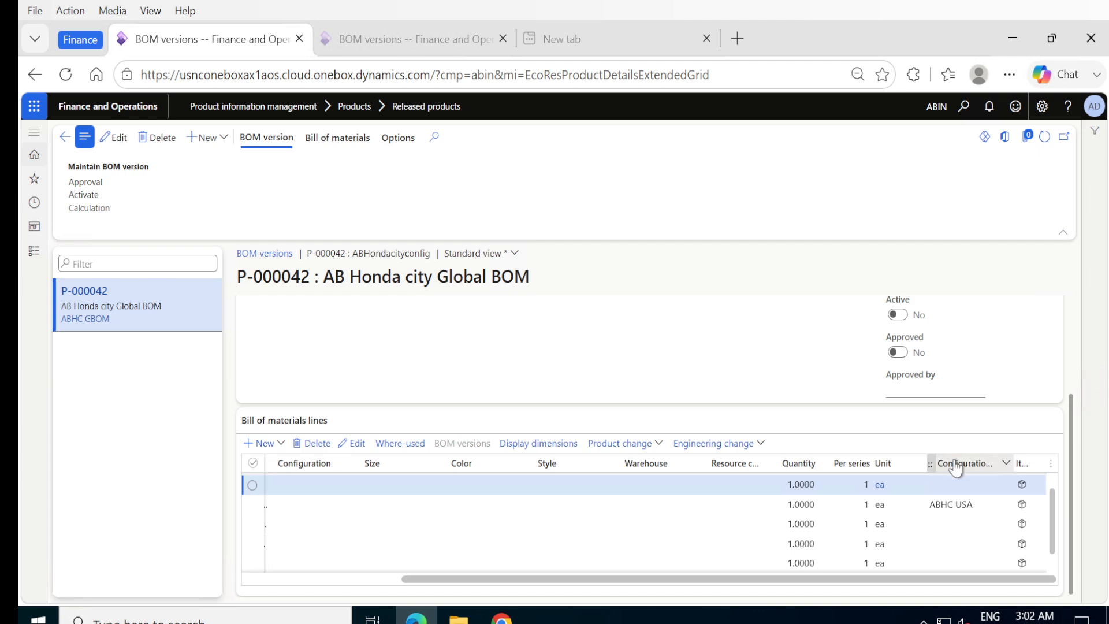
drag(936, 457, 545, 542)
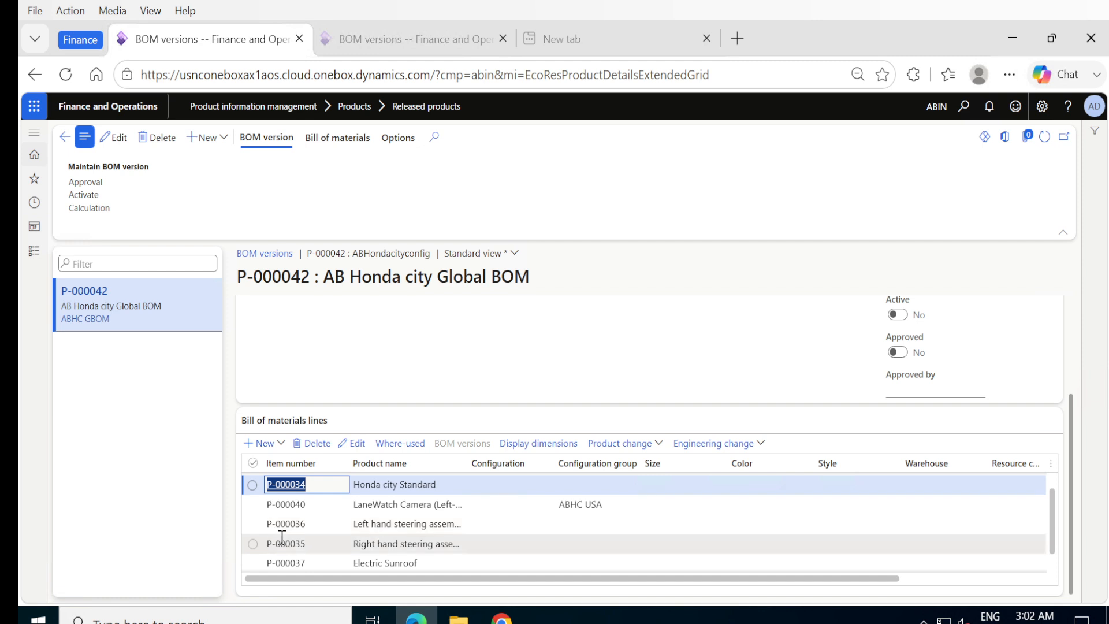
Assign configuration group ABHC IND to the left hand steering assembly line, P-000036.
click(253, 523)
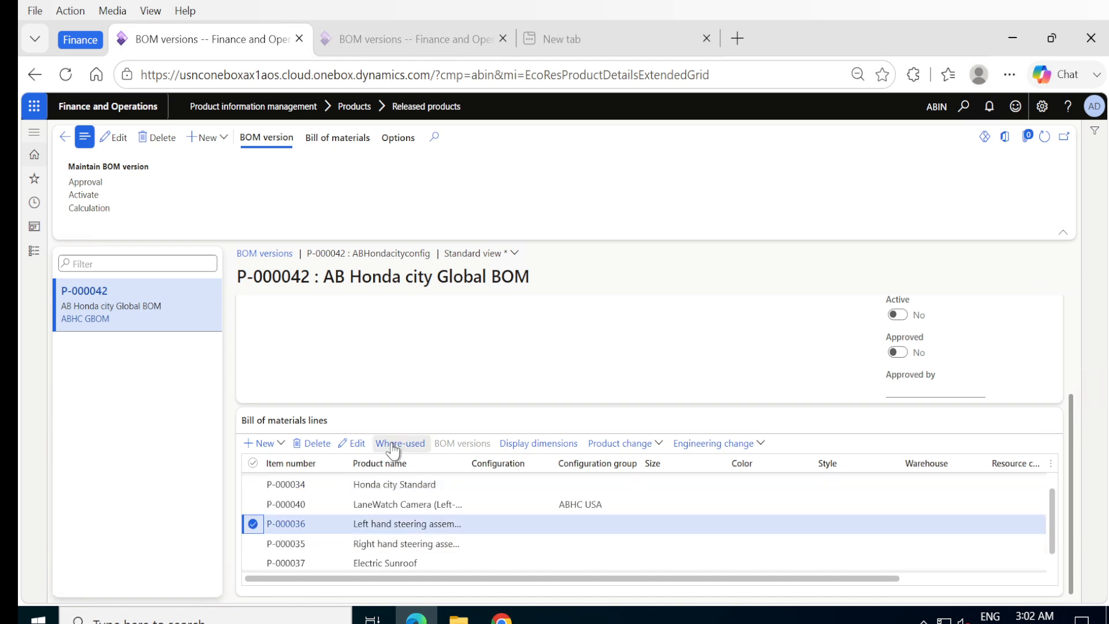
click(355, 443)
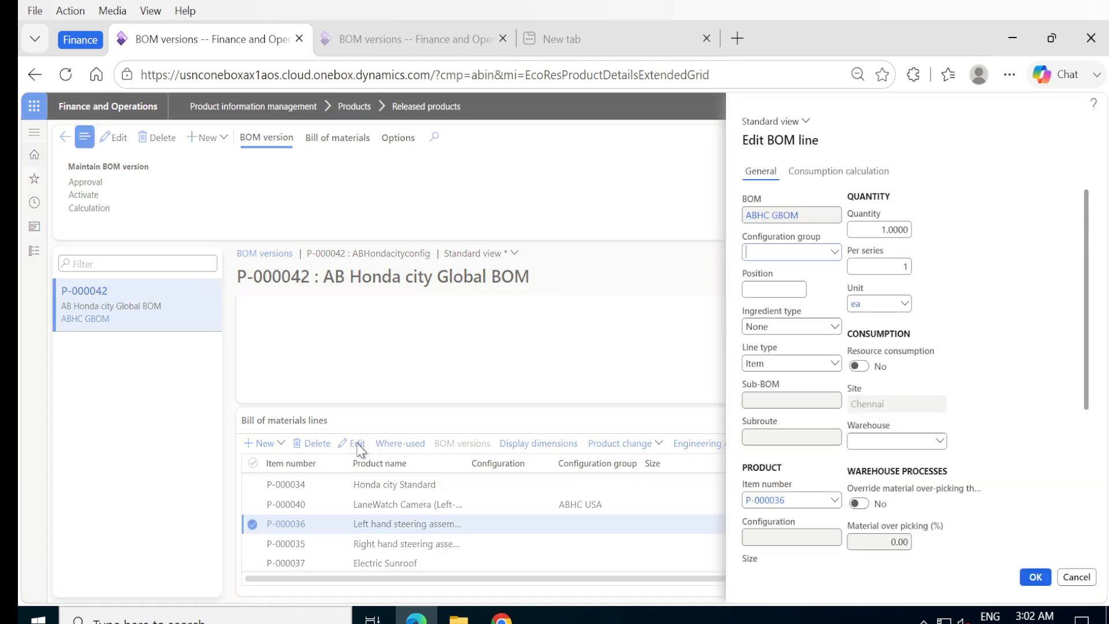
click(834, 252)
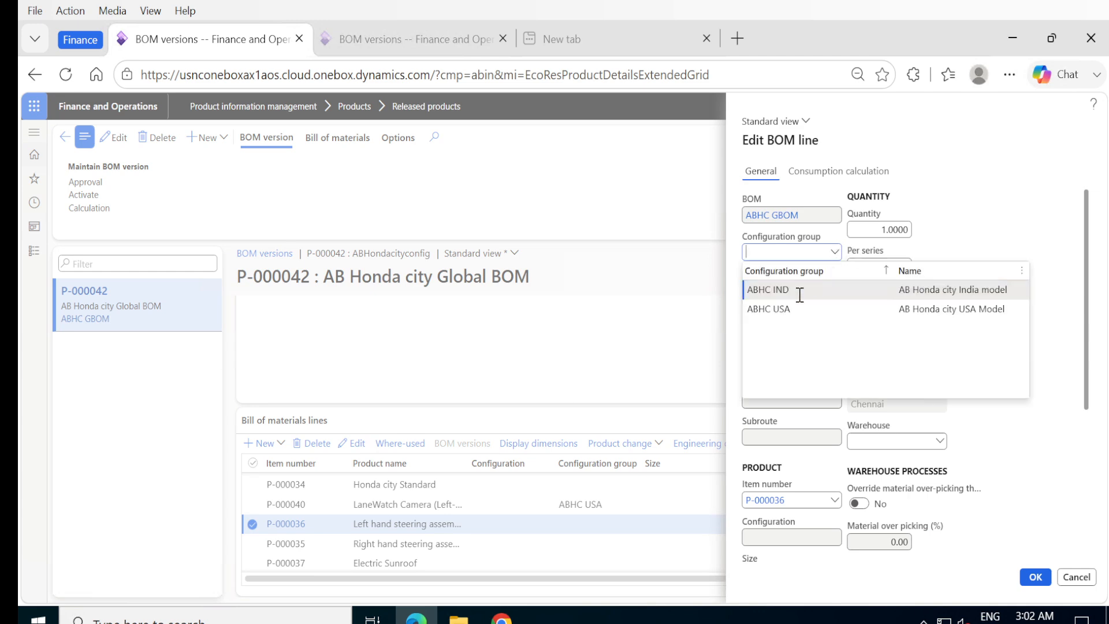
click(792, 291)
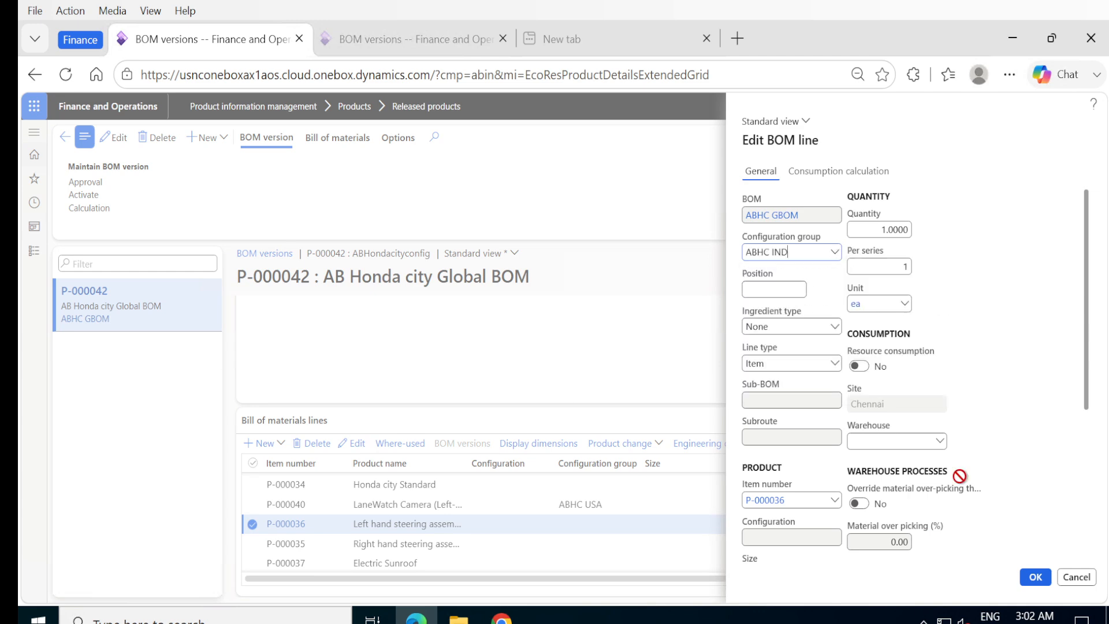
click(1034, 578)
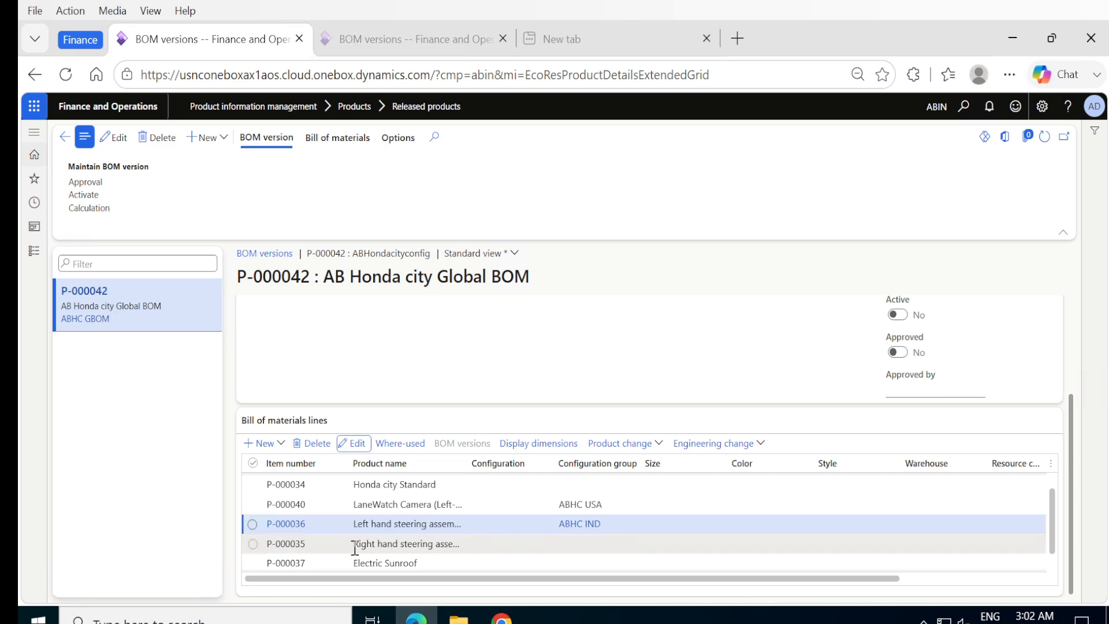
Assign configuration group ABHC USA to the right hand steering assembly line, P-000035.
click(253, 545)
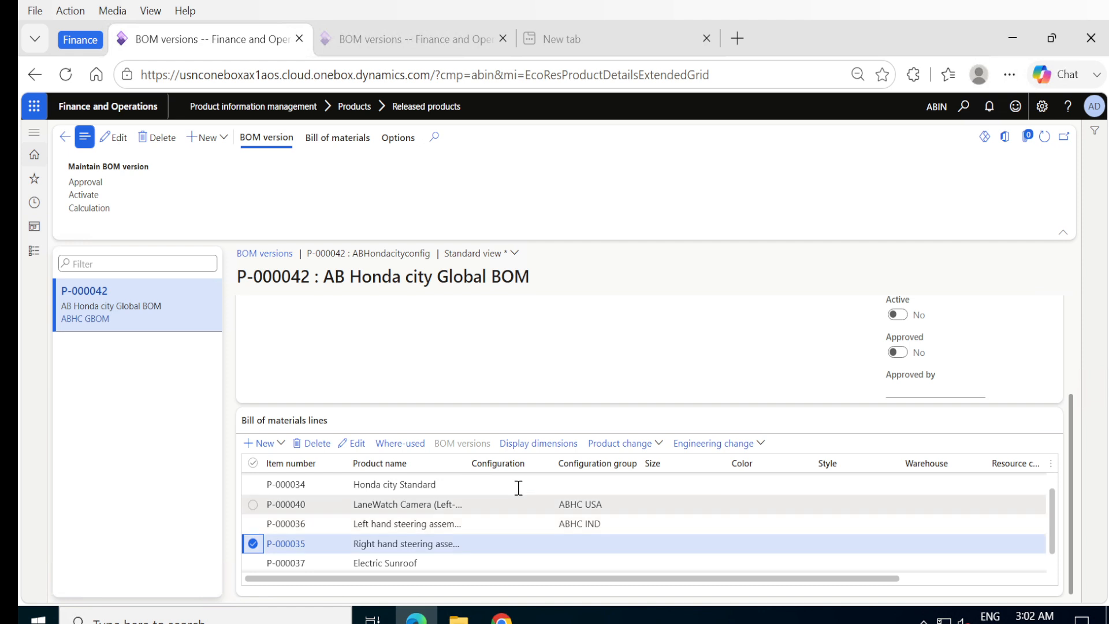
click(353, 443)
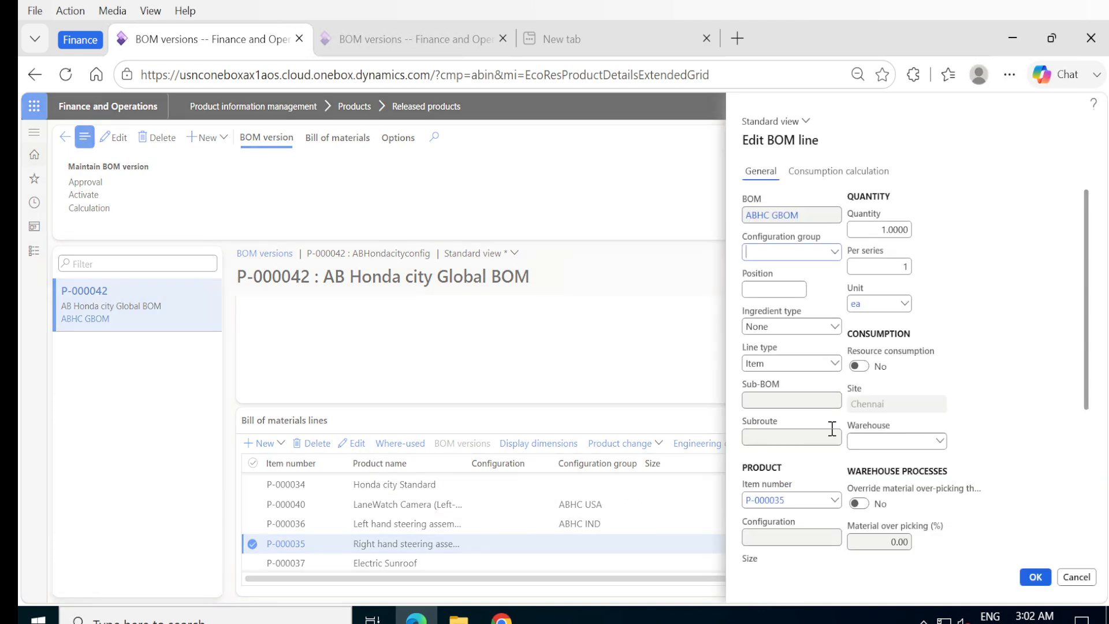
click(834, 252)
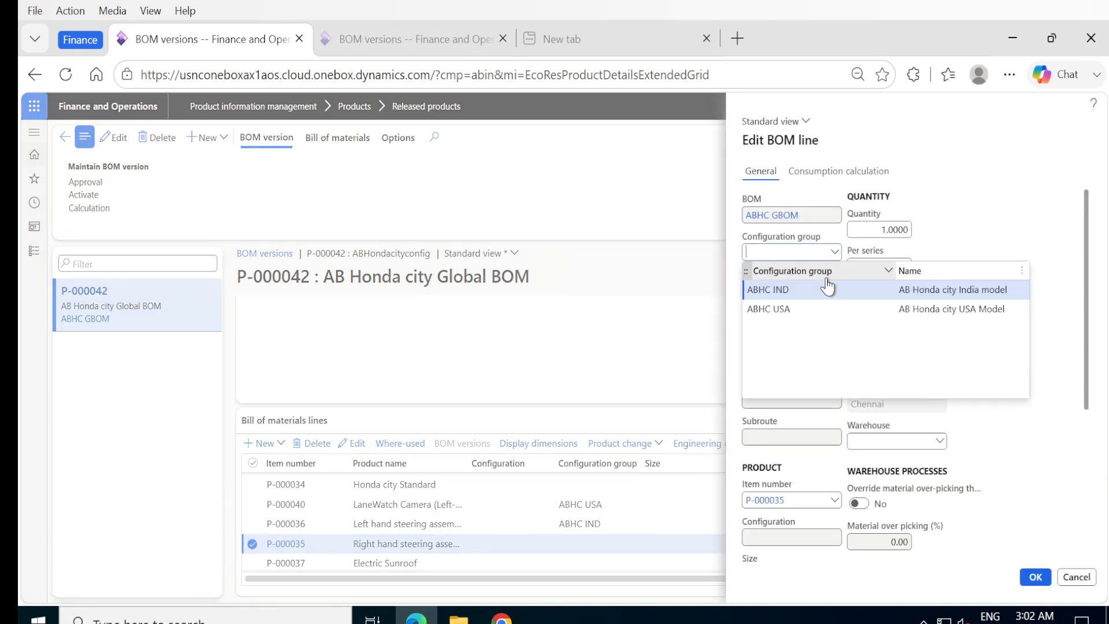
click(838, 307)
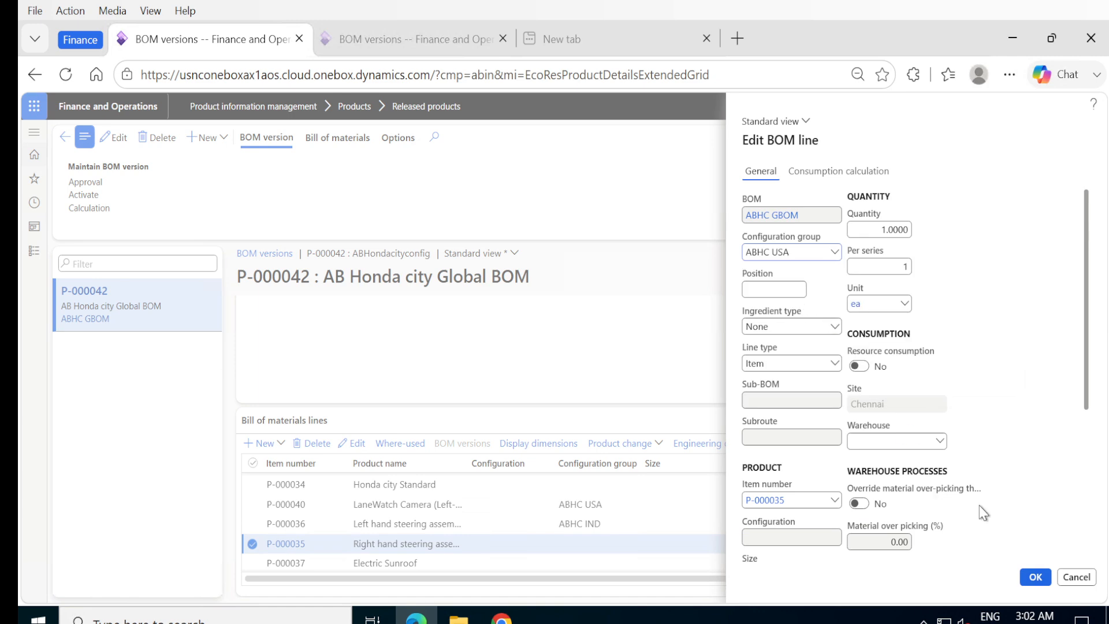
click(1036, 577)
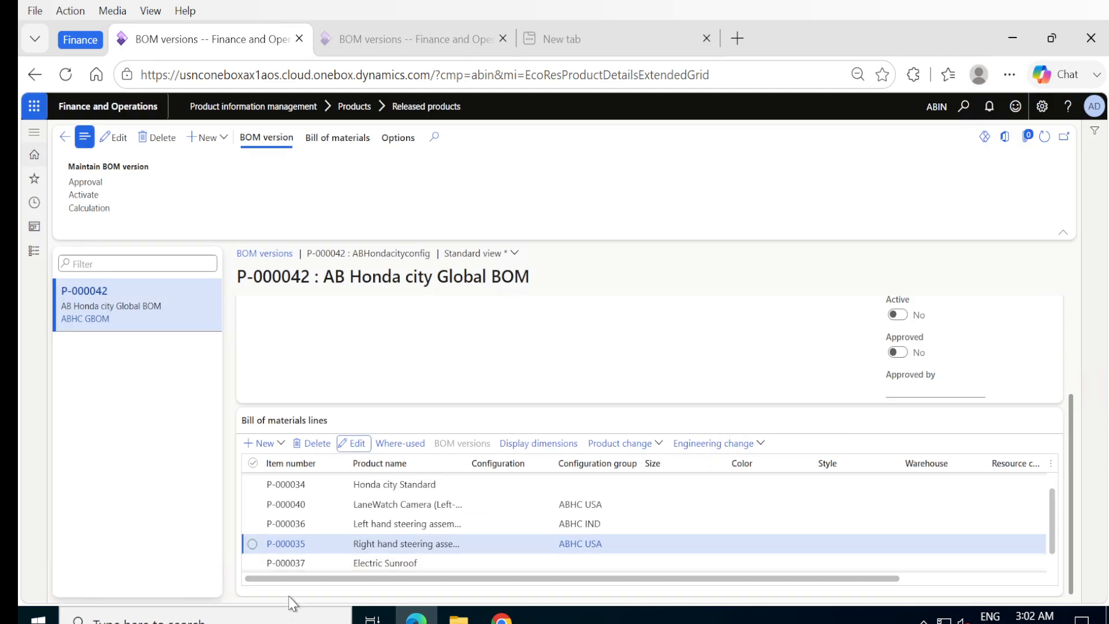
Assign configuration group ABHC USA to the Electric Sunroof line, P-000037.
click(252, 564)
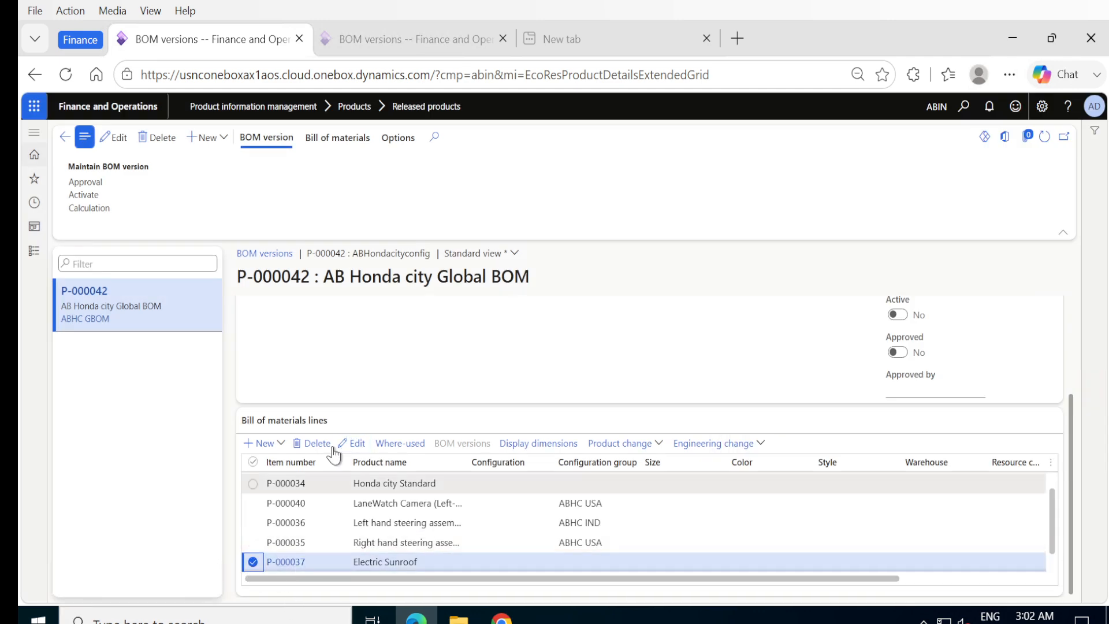
click(356, 443)
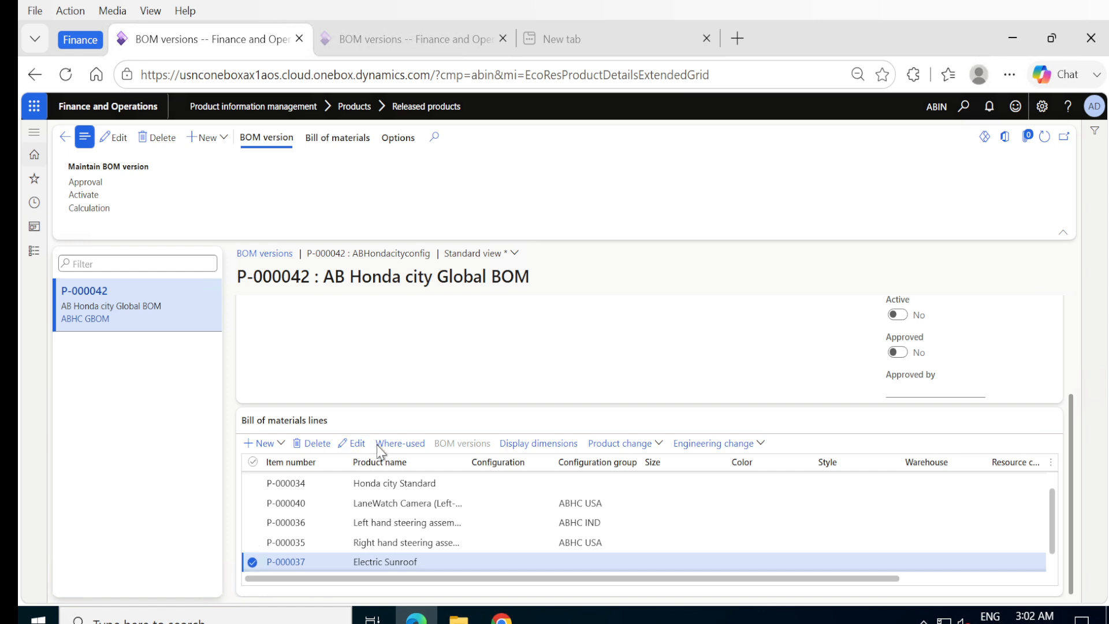
click(834, 254)
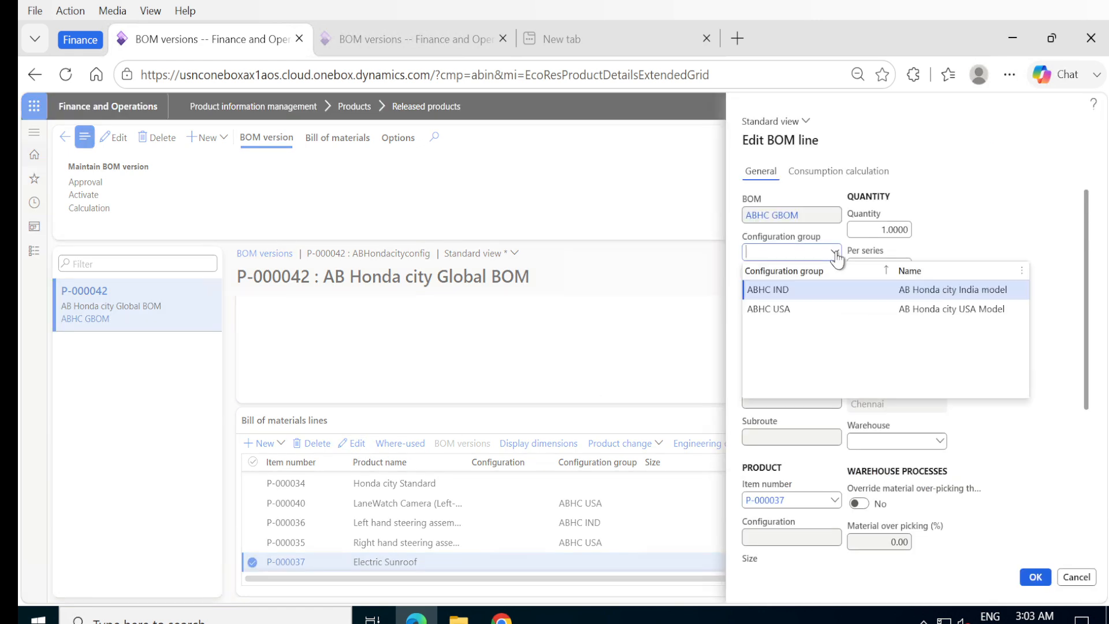
click(776, 310)
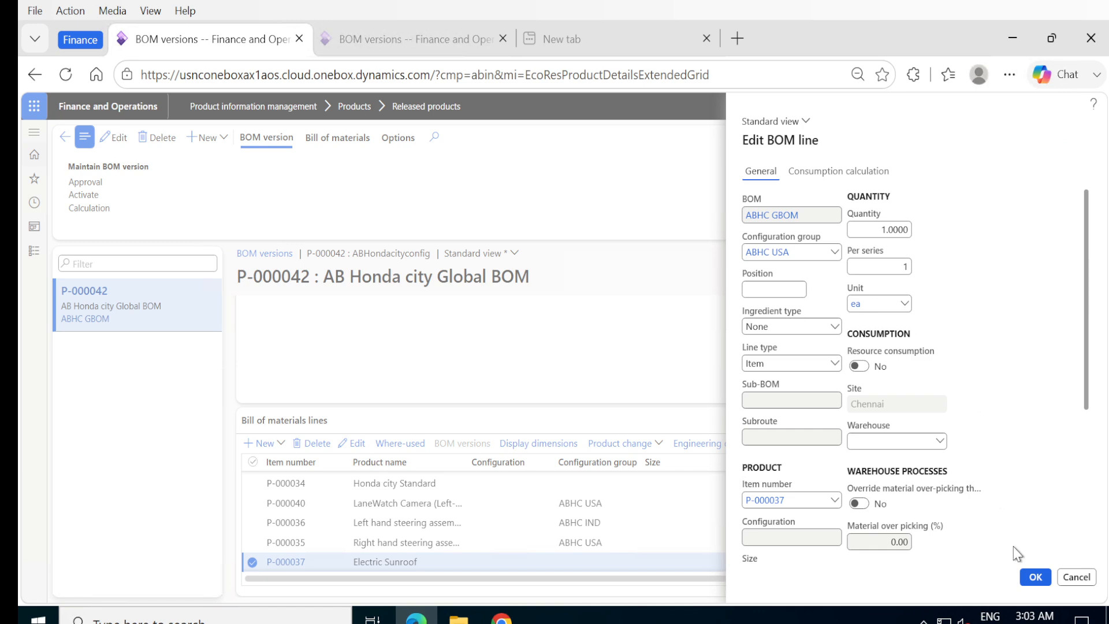
click(1035, 576)
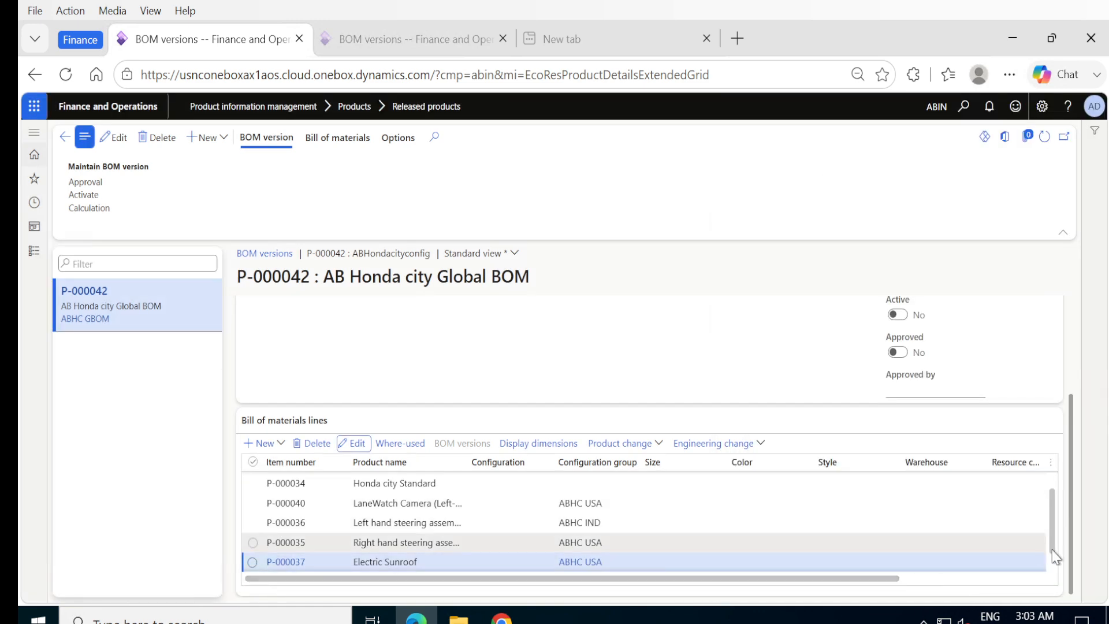
Assign configuration group ABHC IND to the rear parking sensors line, P-000039, and review the configuration groups across the BOM lines.
scroll(1062, 576, down, 1)
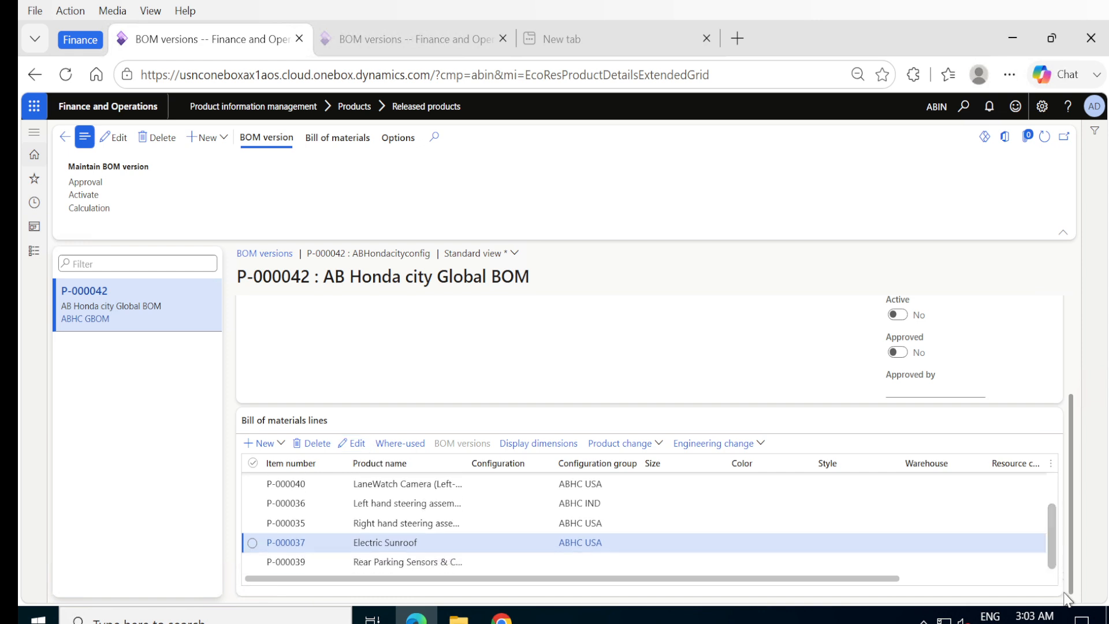
click(253, 563)
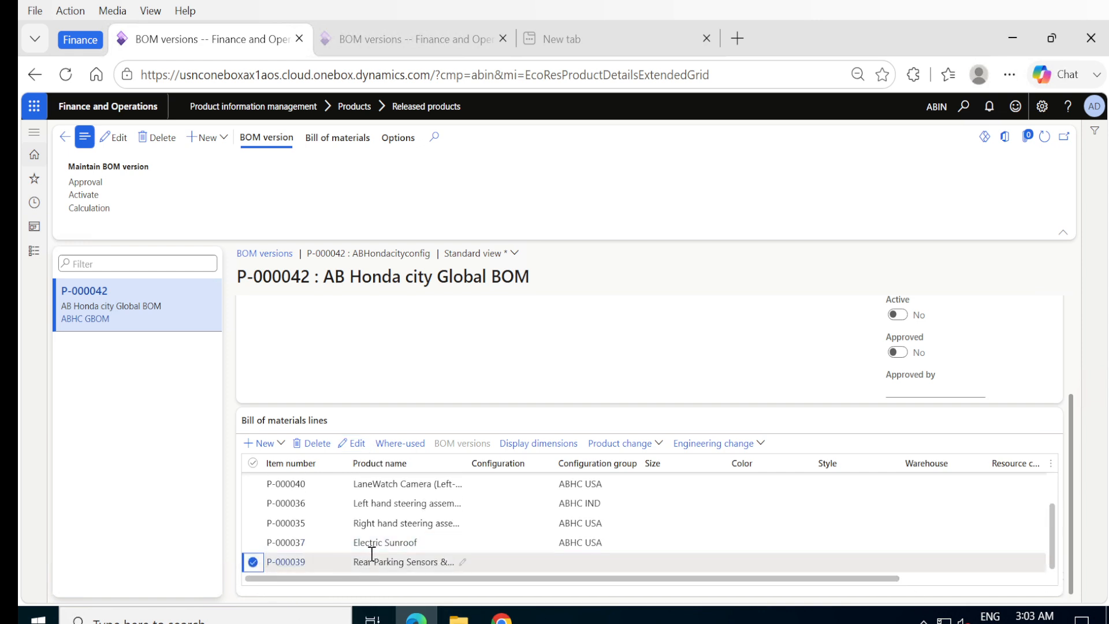
click(360, 449)
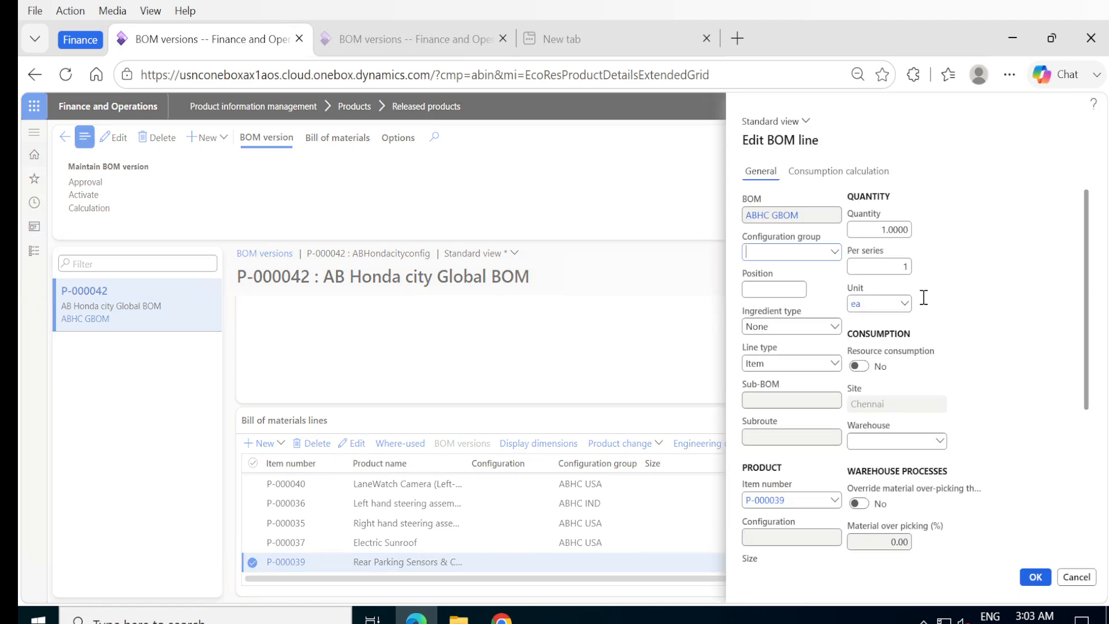
click(834, 253)
click(794, 290)
click(1035, 577)
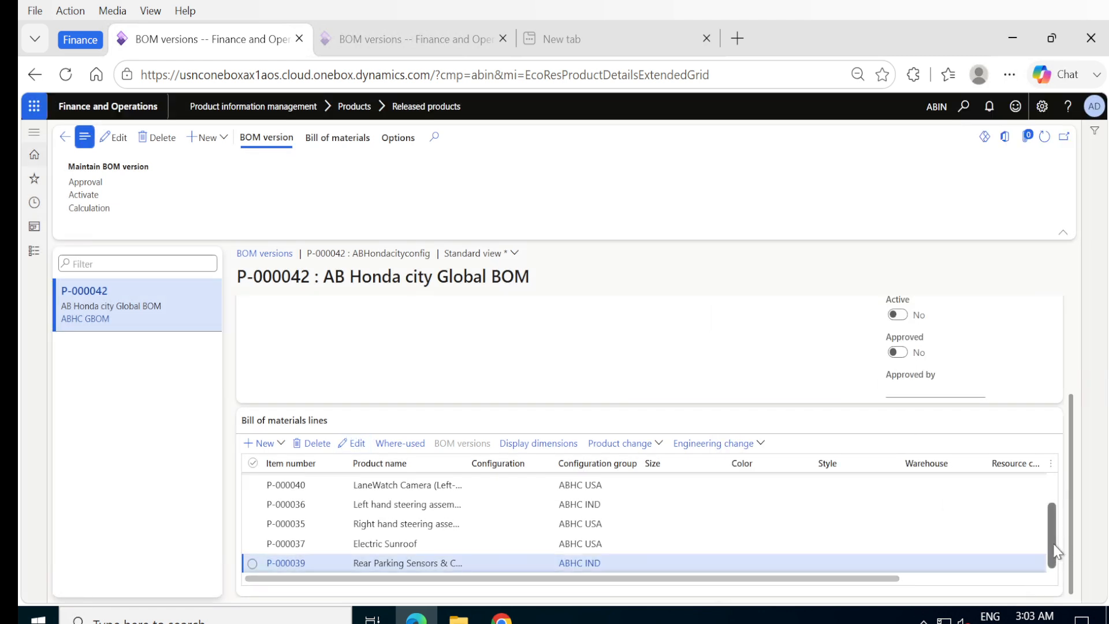
scroll(1049, 534, up, 3)
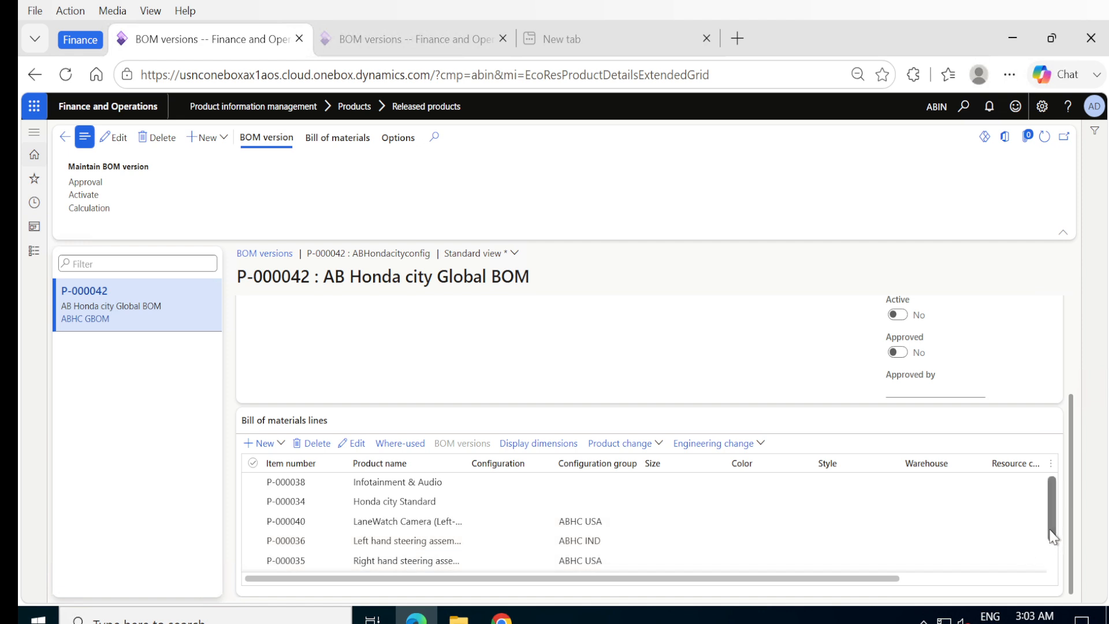
drag(1052, 534, 1052, 581)
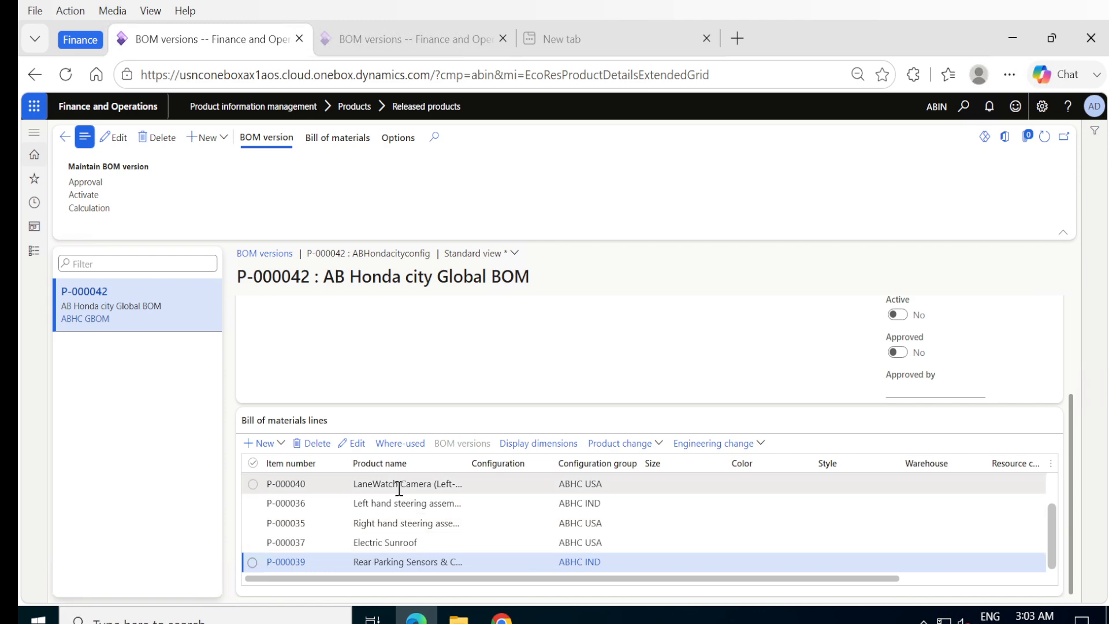
Try to approve the AB Honda city Global BOM version with the preset approver, then close the approval dialog.
click(98, 183)
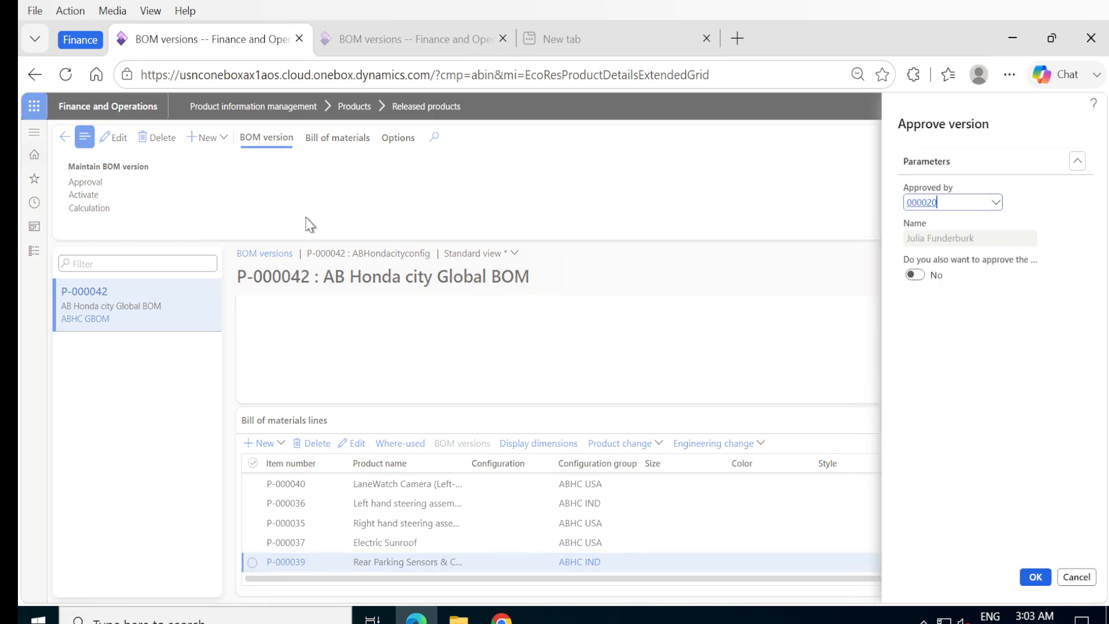
click(996, 202)
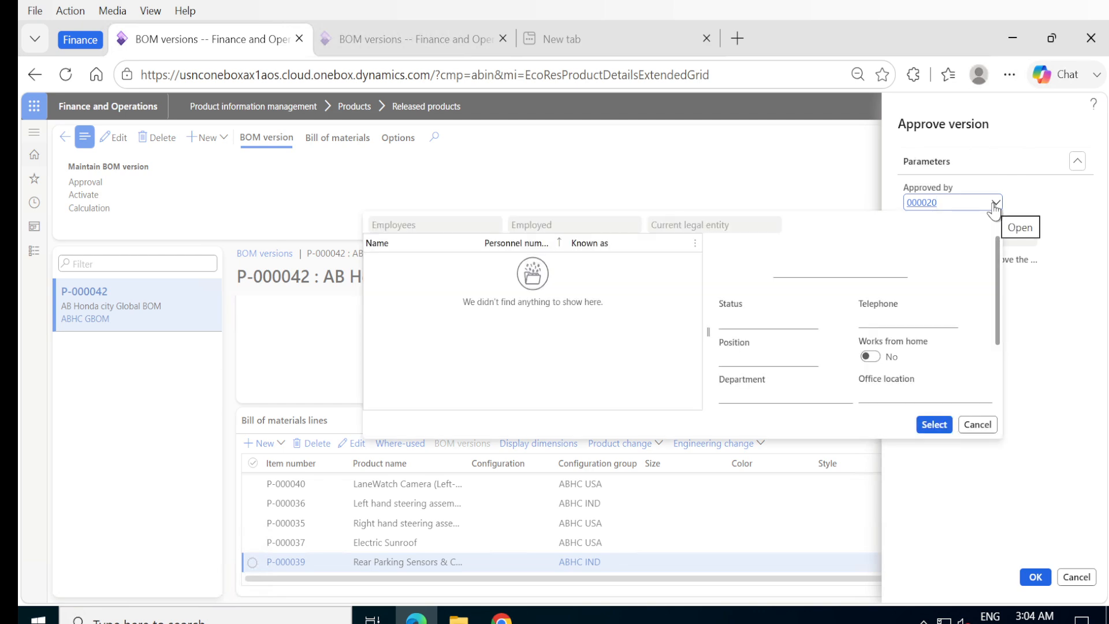
click(995, 203)
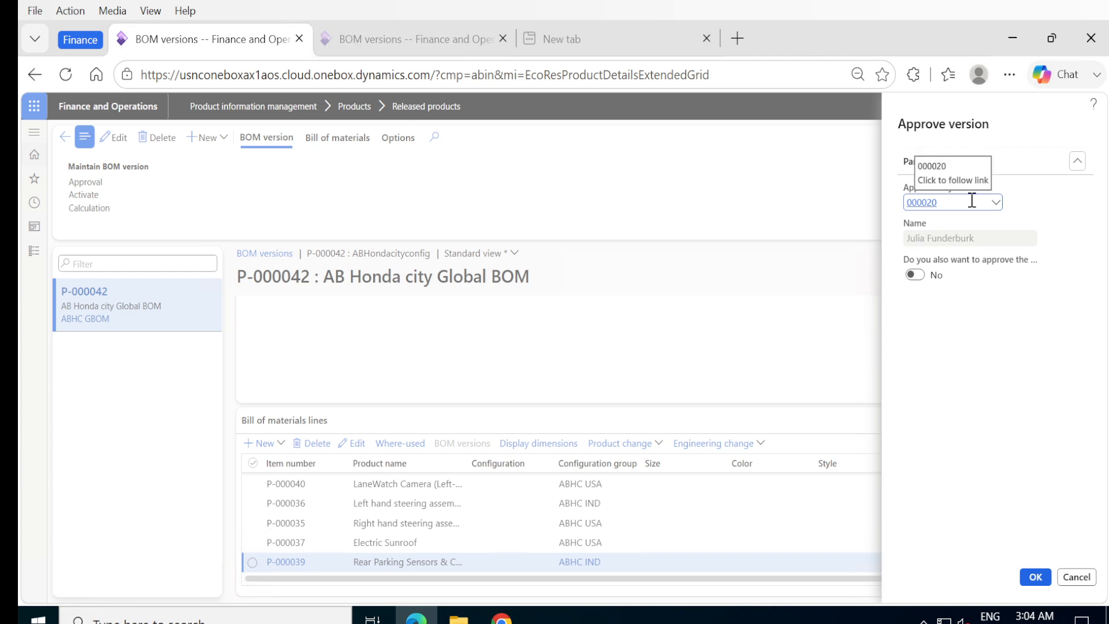
click(1035, 577)
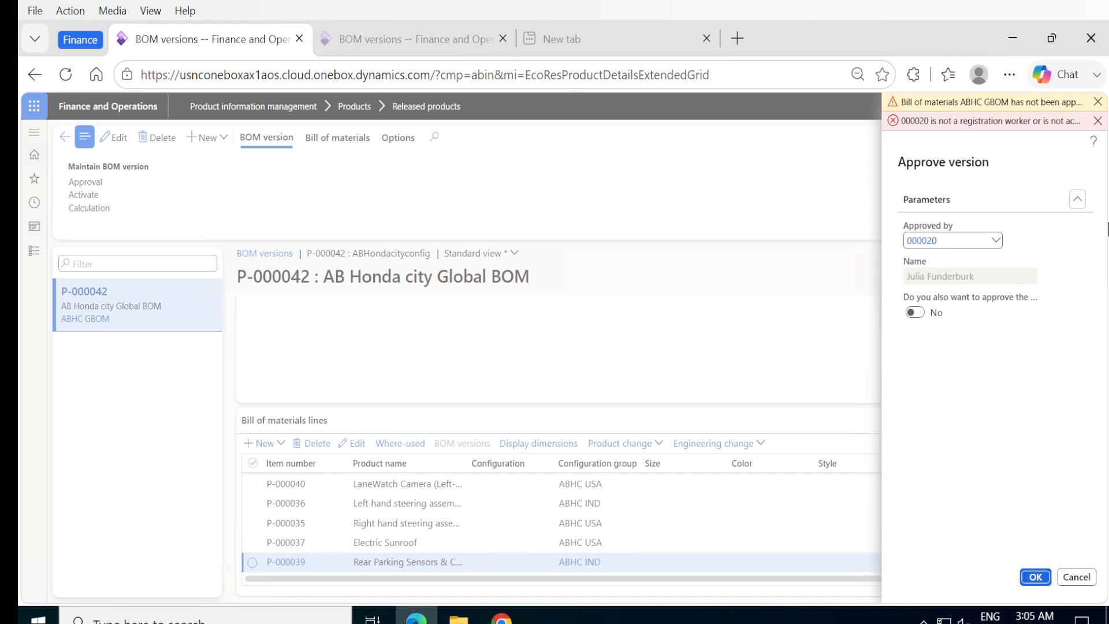
click(1076, 577)
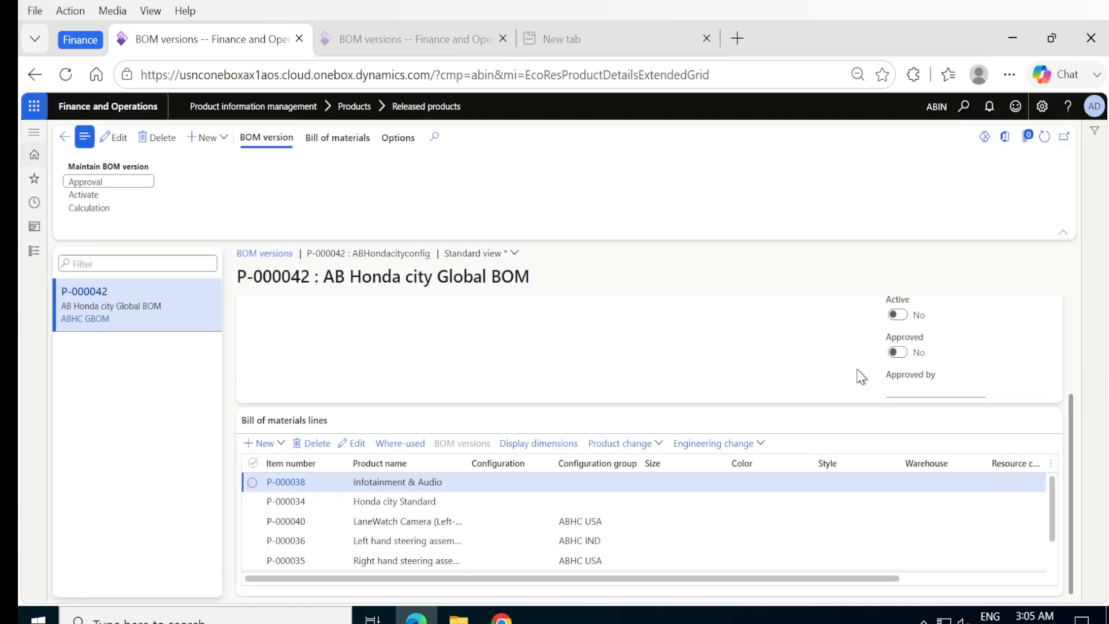